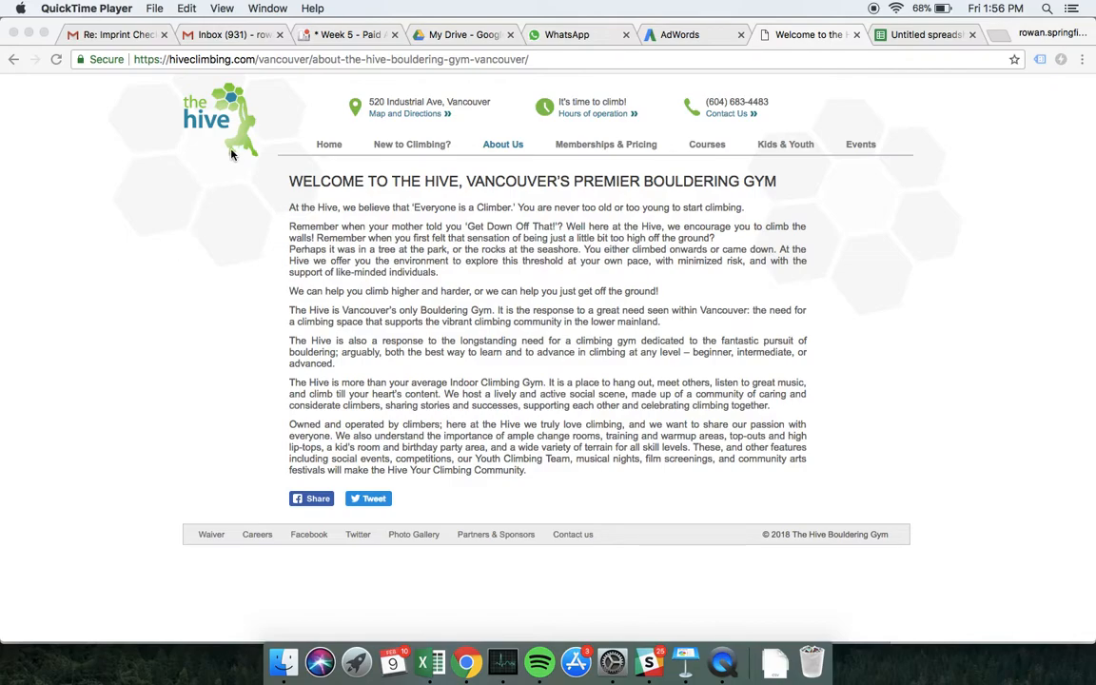
# Step: Return to The Hive's Vancouver home page and look over its climbing course offerings for keyword ideas
pyautogui.click(14, 60)
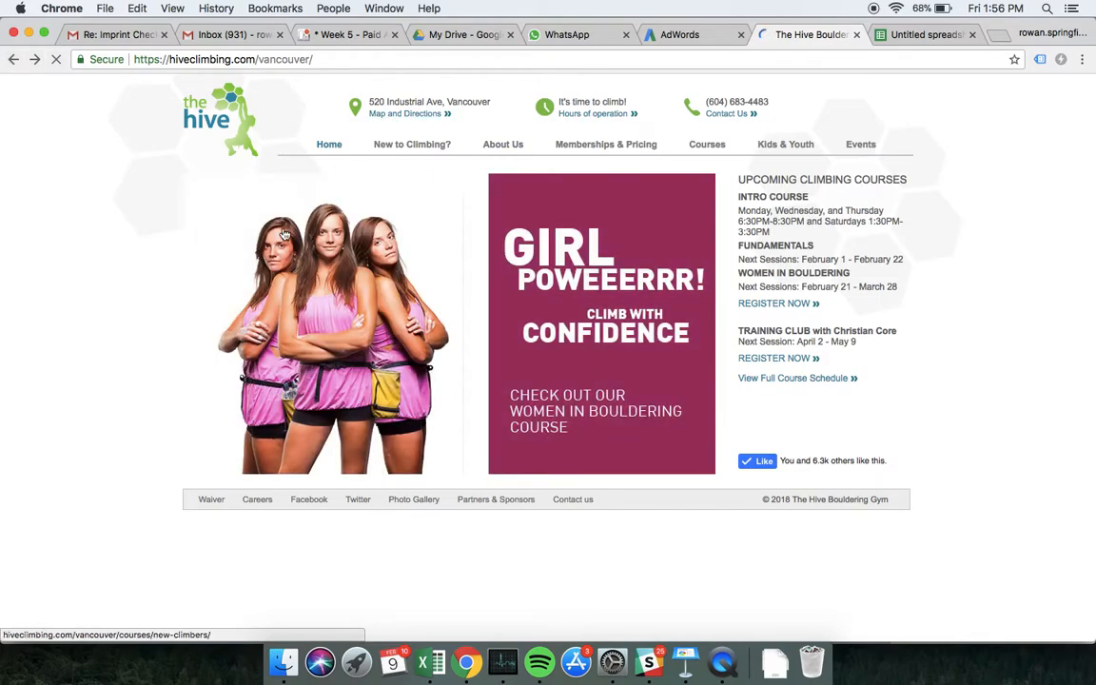
pyautogui.click(348, 60)
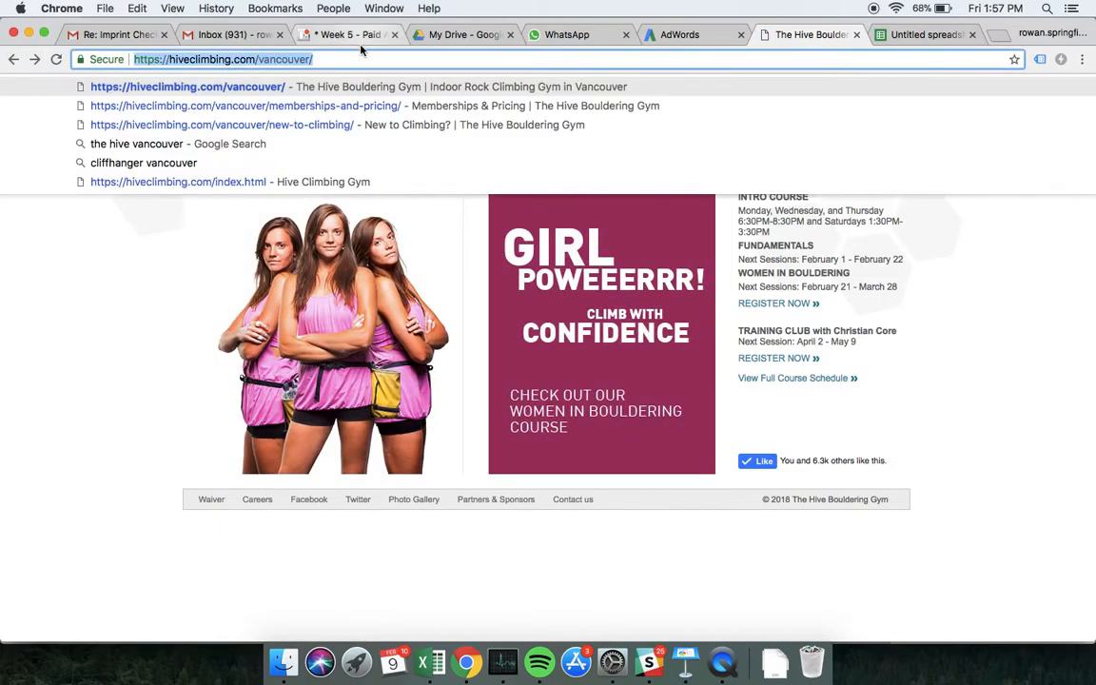
pyautogui.click(149, 315)
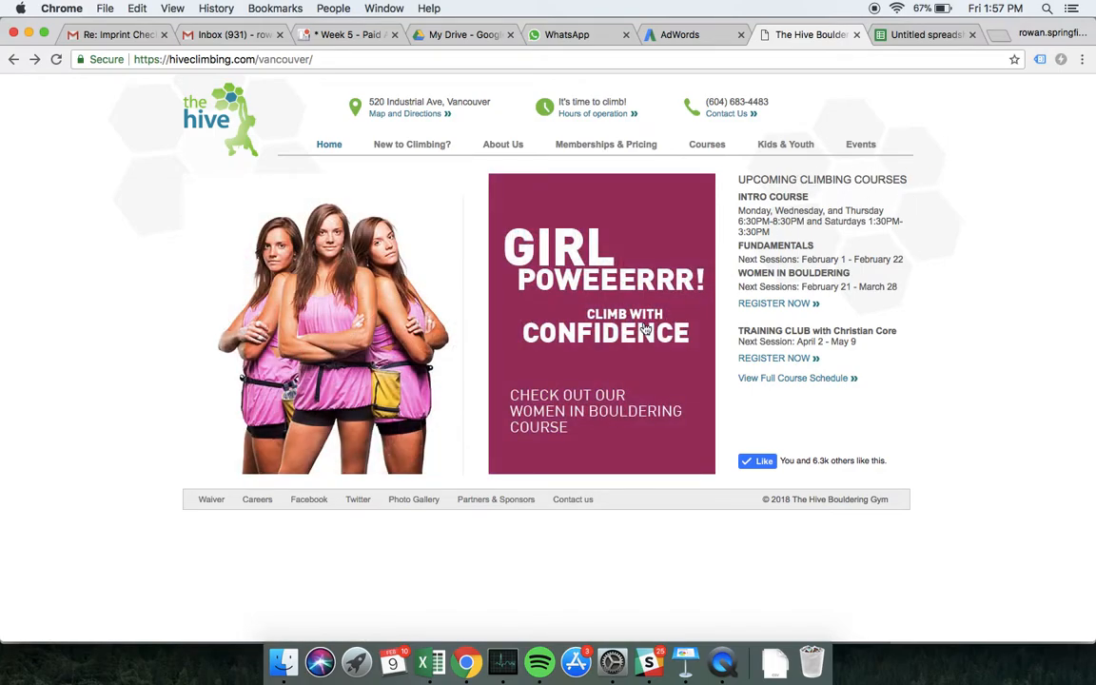
# Step: In the keyword spreadsheet, enter "climbing courses" and "bouldering courses" in A2 and A3 under the Keywords heading
pyautogui.click(928, 36)
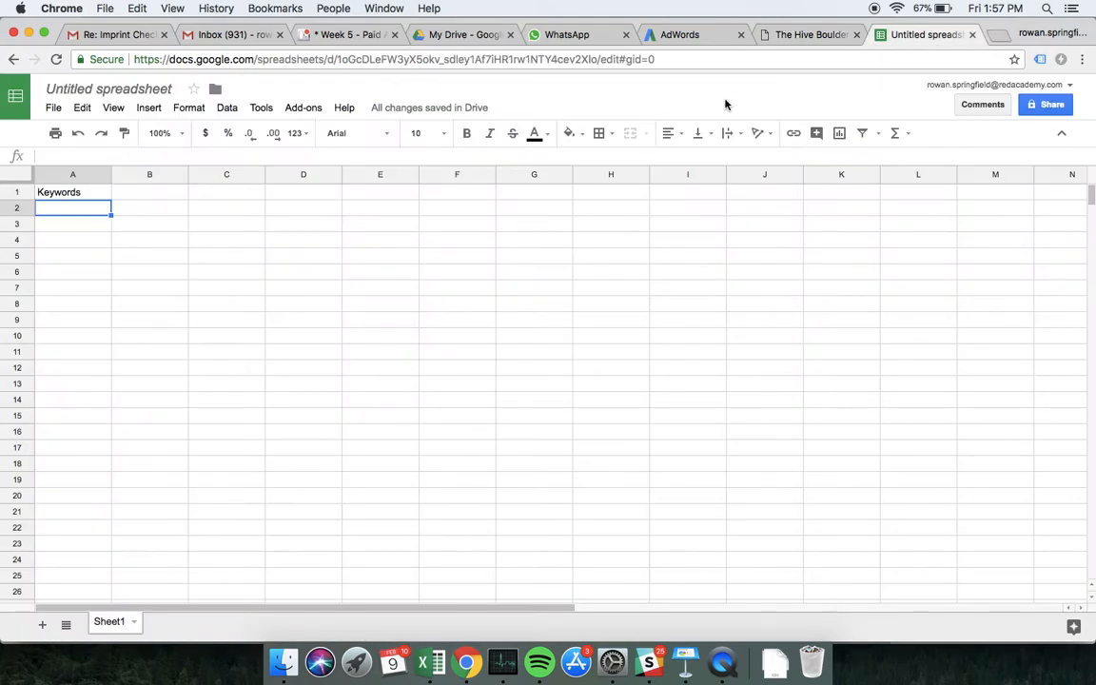
pyautogui.write('climbing courses')
pyautogui.press('Return')
pyautogui.write('bouldering courses')
pyautogui.press('Return')
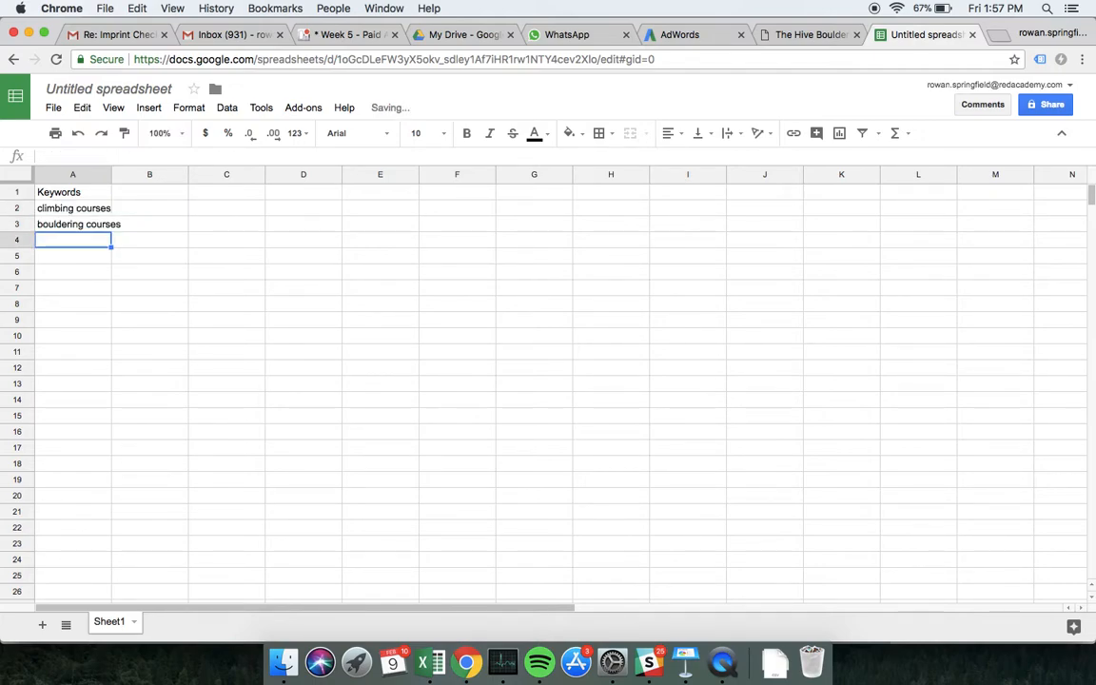
# Step: Go back to the gym's website and read its The Hive page under About Us for more keyword ideas
pyautogui.click(824, 36)
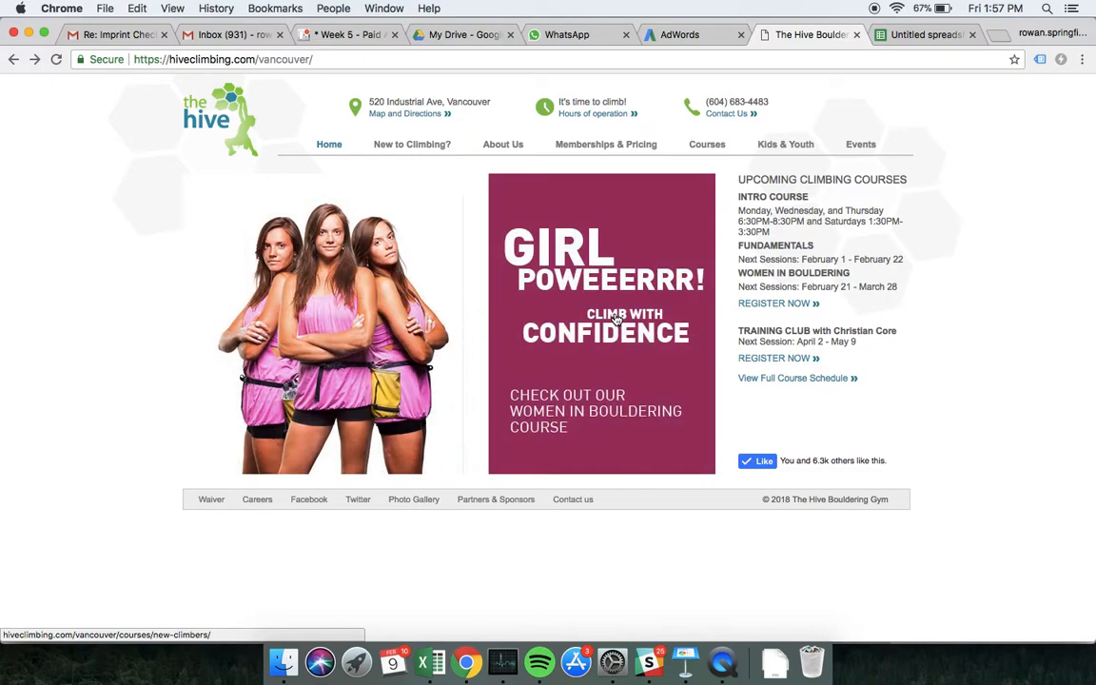
pyautogui.moveTo(497, 151)
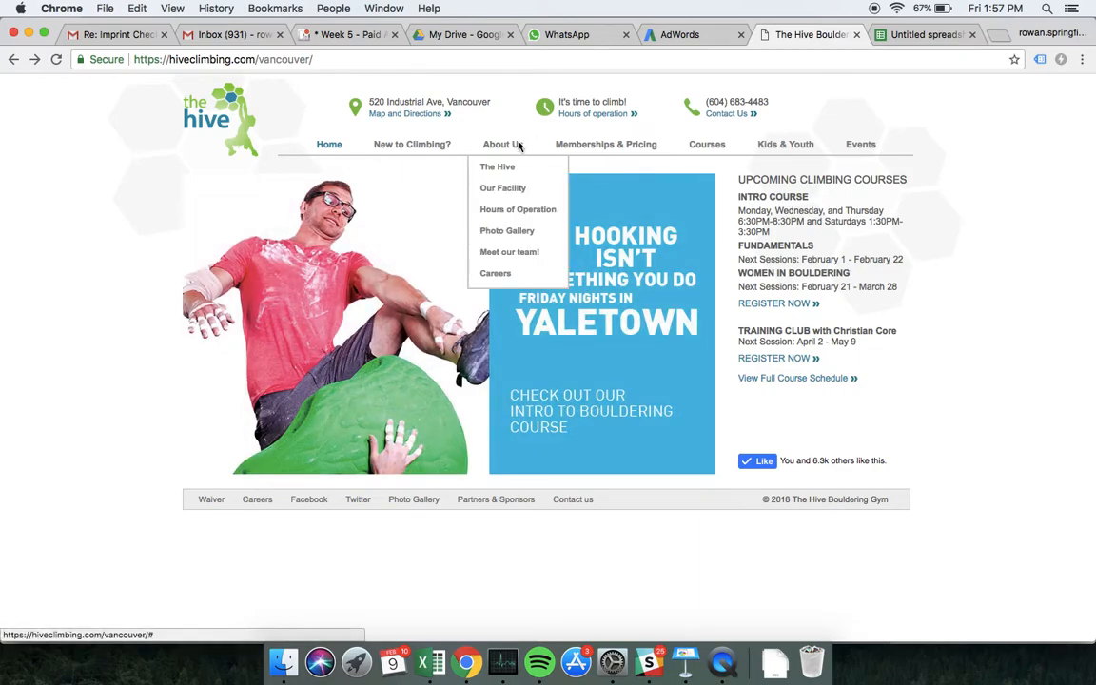
pyautogui.click(500, 169)
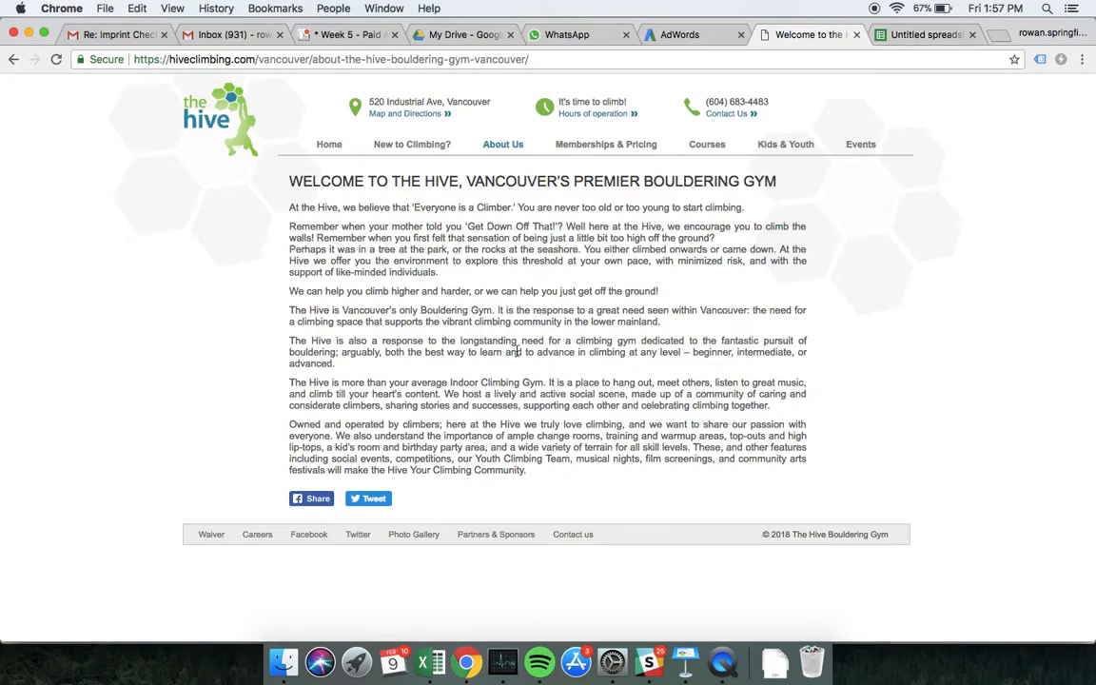
# Step: Add the keywords "bouldering gym" and "start climbing" to the spreadsheet list in A4 and A5
pyautogui.click(923, 36)
pyautogui.write('bouldering gym')
pyautogui.press('Return')
pyautogui.write('start climbing')
pyautogui.press('BackSpace')
pyautogui.press('BackSpace')
pyautogui.press('BackSpace')
pyautogui.press('BackSpace')
pyautogui.press('BackSpace')
pyautogui.write('bing')
pyautogui.press('Return')
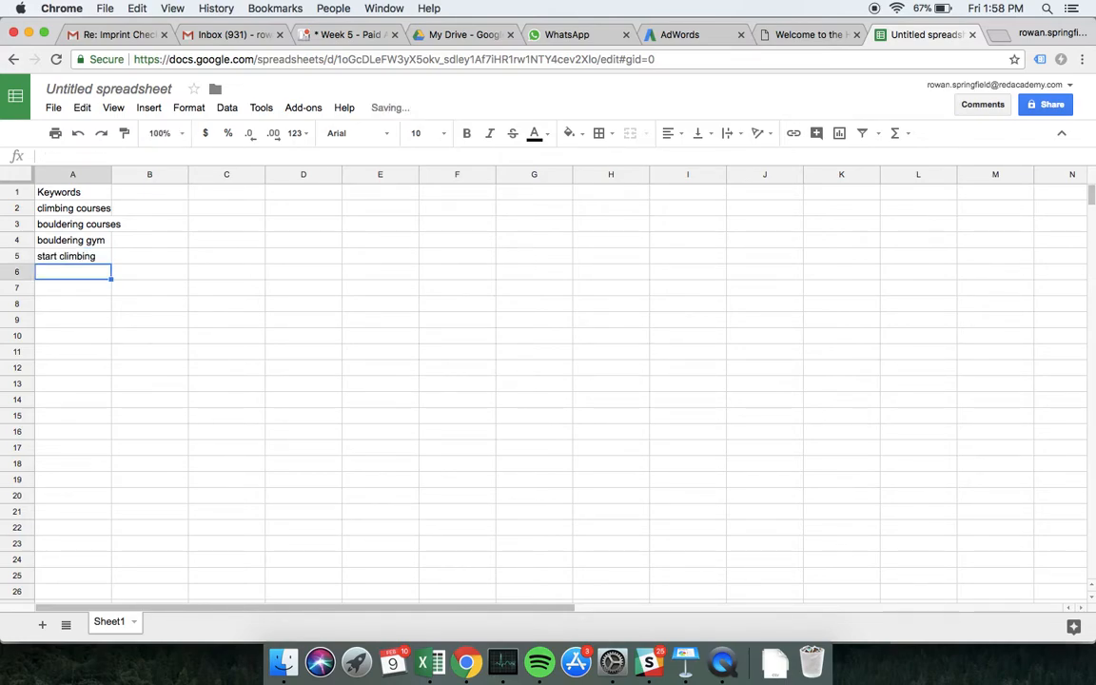
# Step: Add "indoor climbing gym" as the keyword in A6, with its spelling corrected
pyautogui.write('indo')
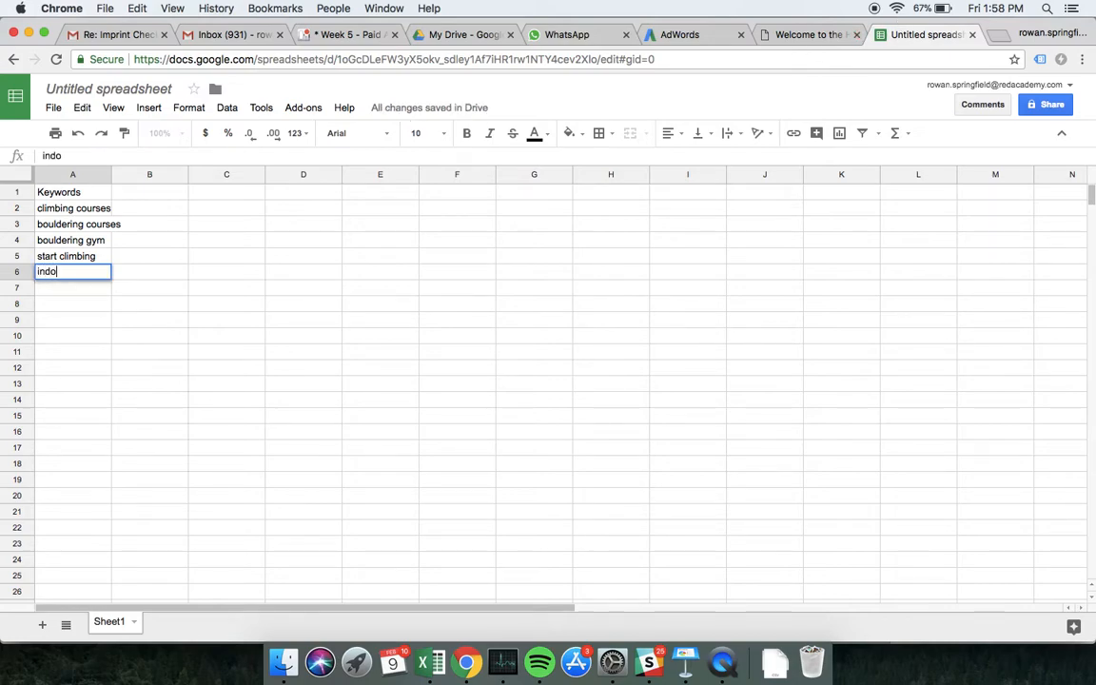
pyautogui.write('or climbin gym')
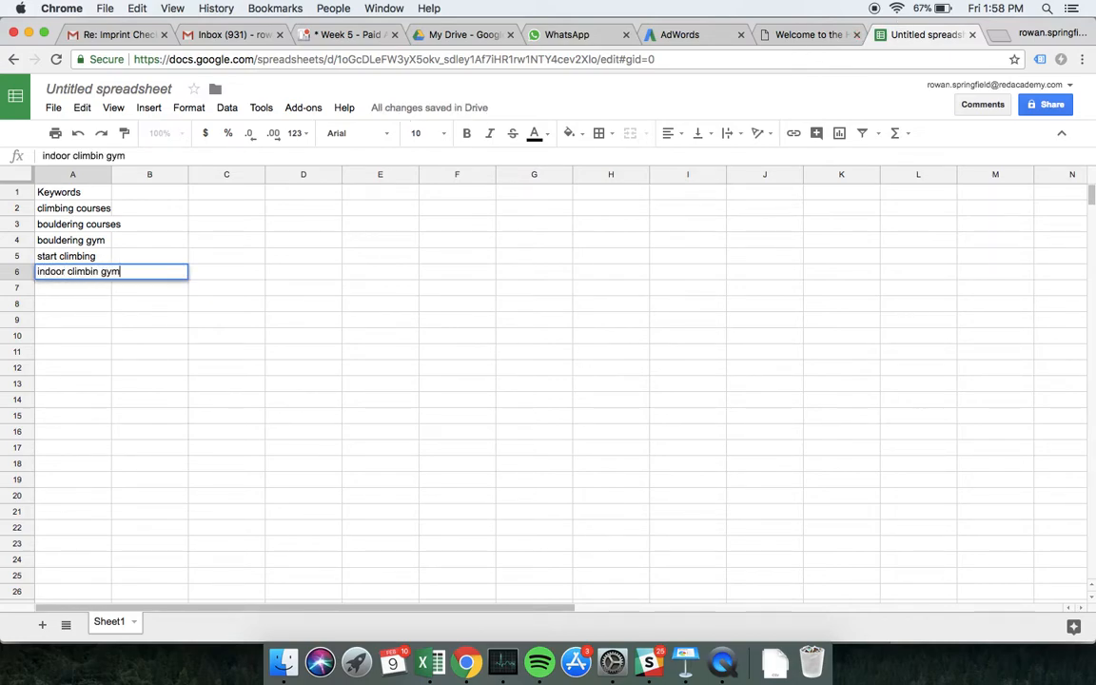
pyautogui.press('Return')
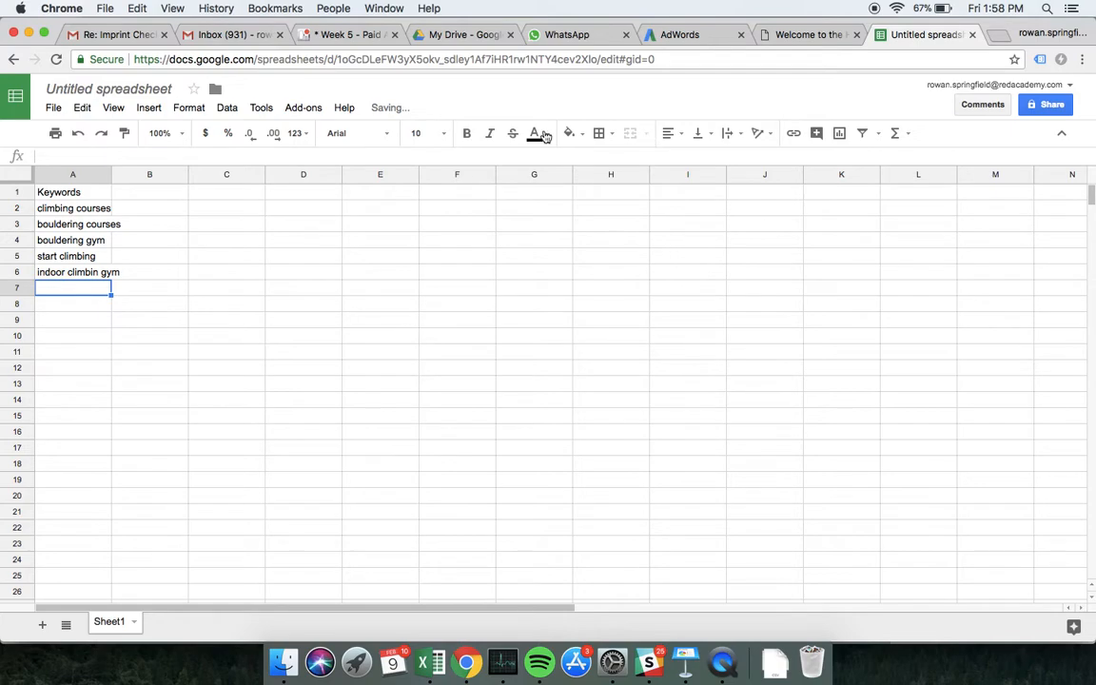
pyautogui.doubleClick(97, 271)
pyautogui.write('g')
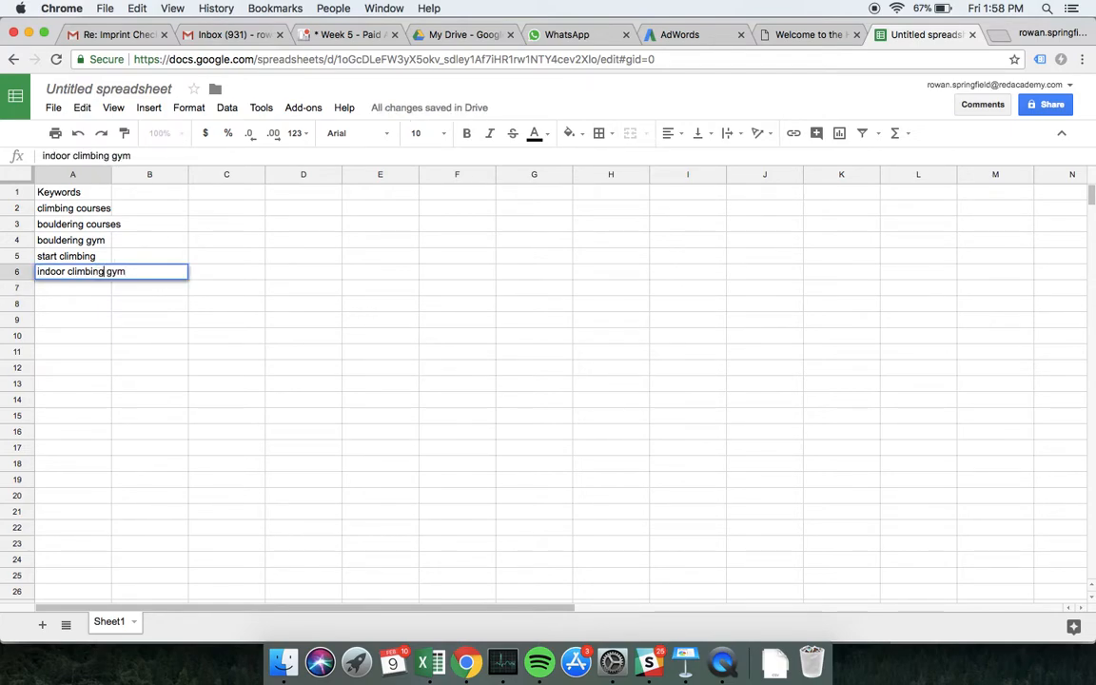
pyautogui.press('Return')
# Step: Switch to AdWords, open Keyword Planner and expand the search for new keywords using a phrase, website or category
pyautogui.click(798, 35)
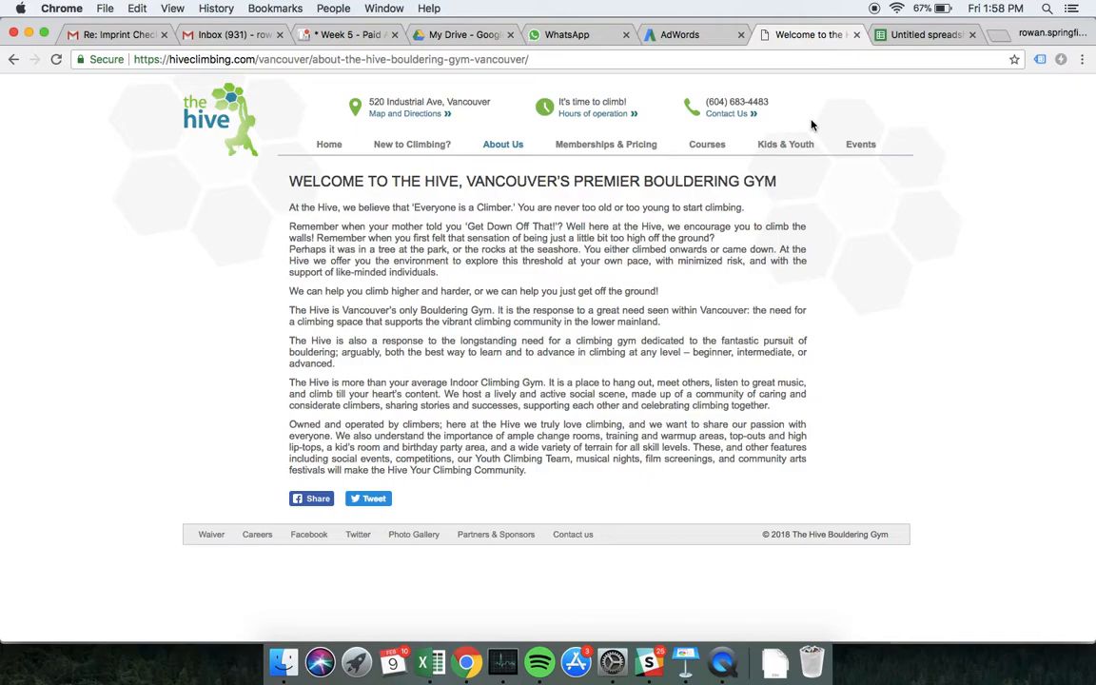
pyautogui.click(669, 39)
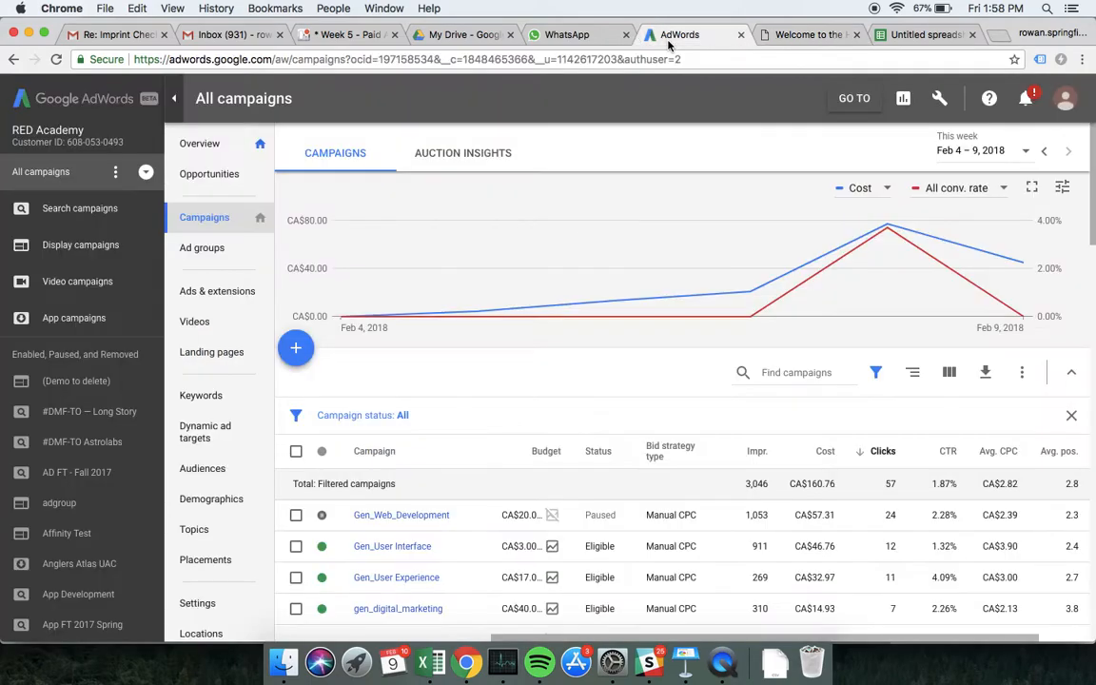
pyautogui.click(940, 100)
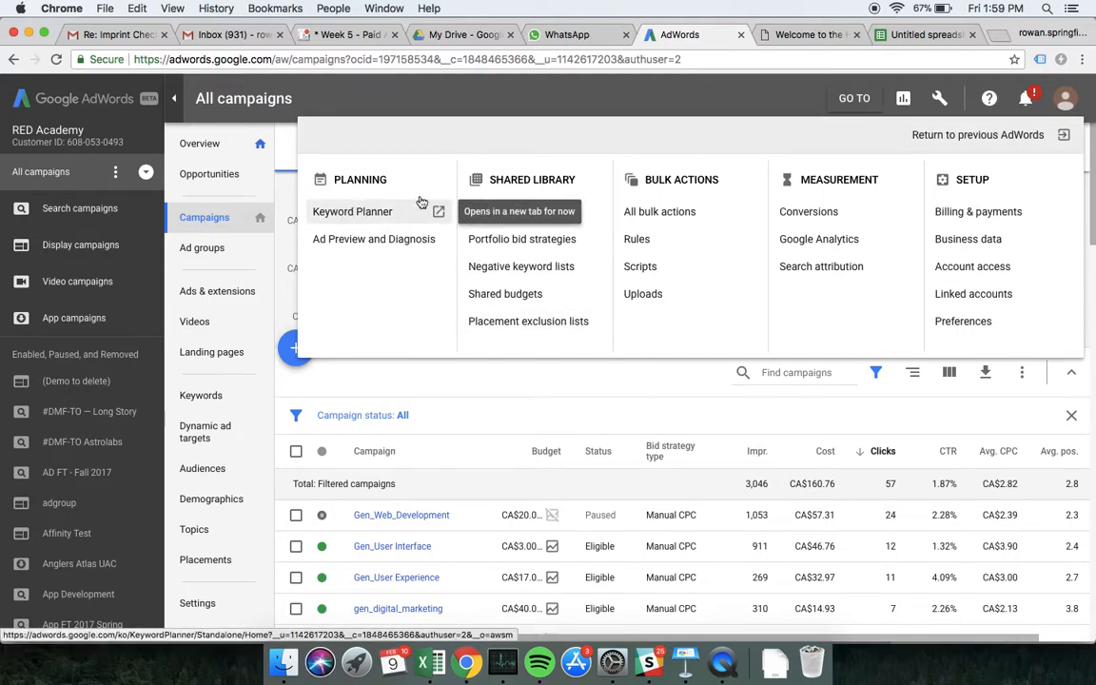
pyautogui.click(353, 215)
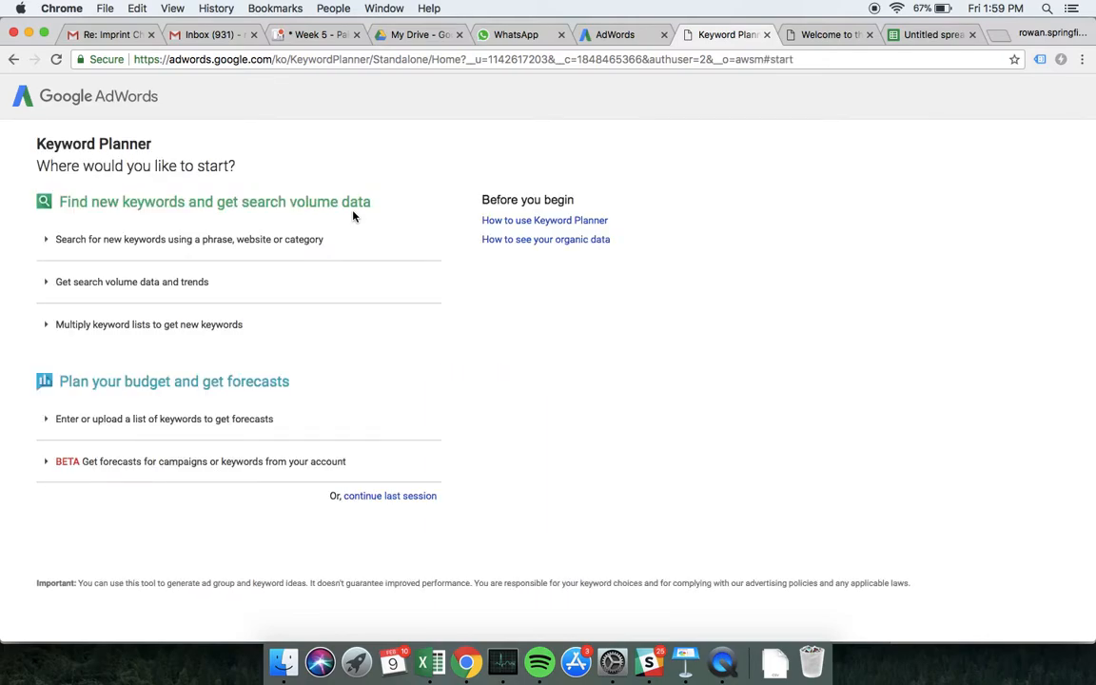
pyautogui.click(210, 244)
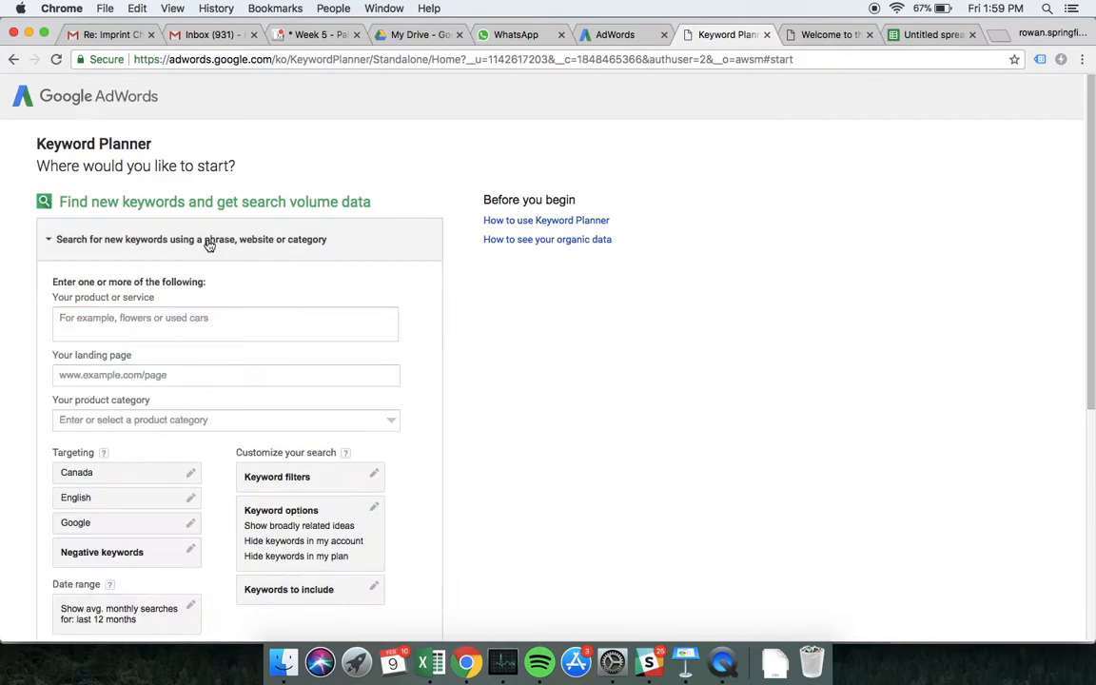
# Step: Copy the keywords in A2:A6 from the spreadsheet into Keyword Planner as the product or service and get keyword ideas
pyautogui.click(913, 35)
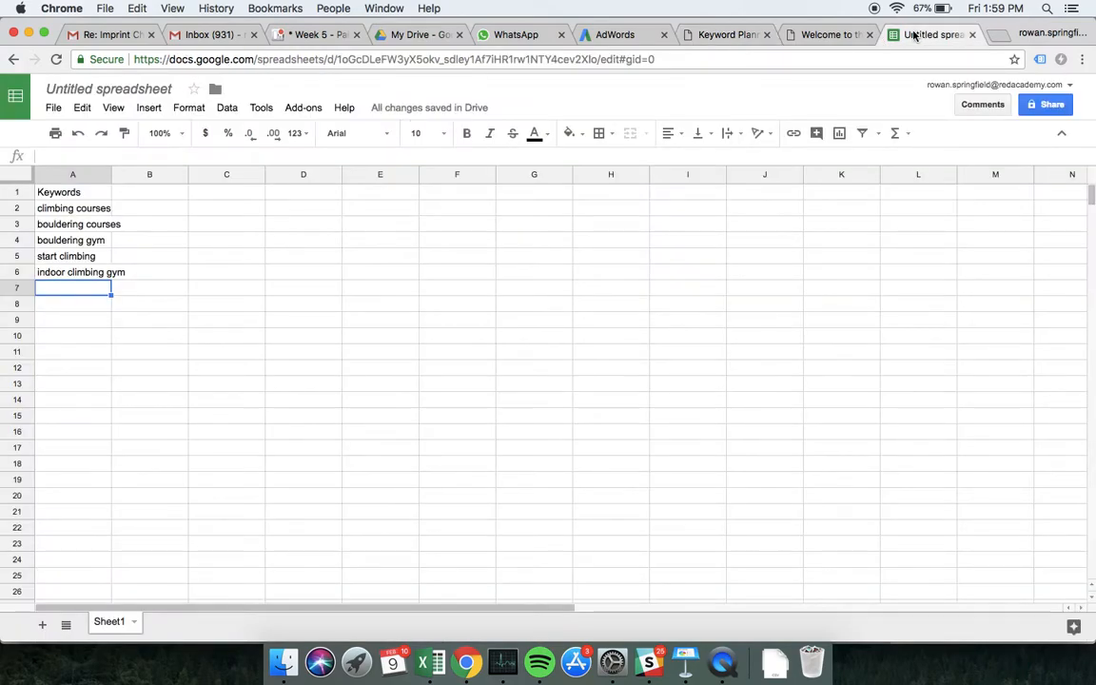
pyautogui.click(83, 211)
pyautogui.moveTo(84, 217); pyautogui.dragTo(84, 272)
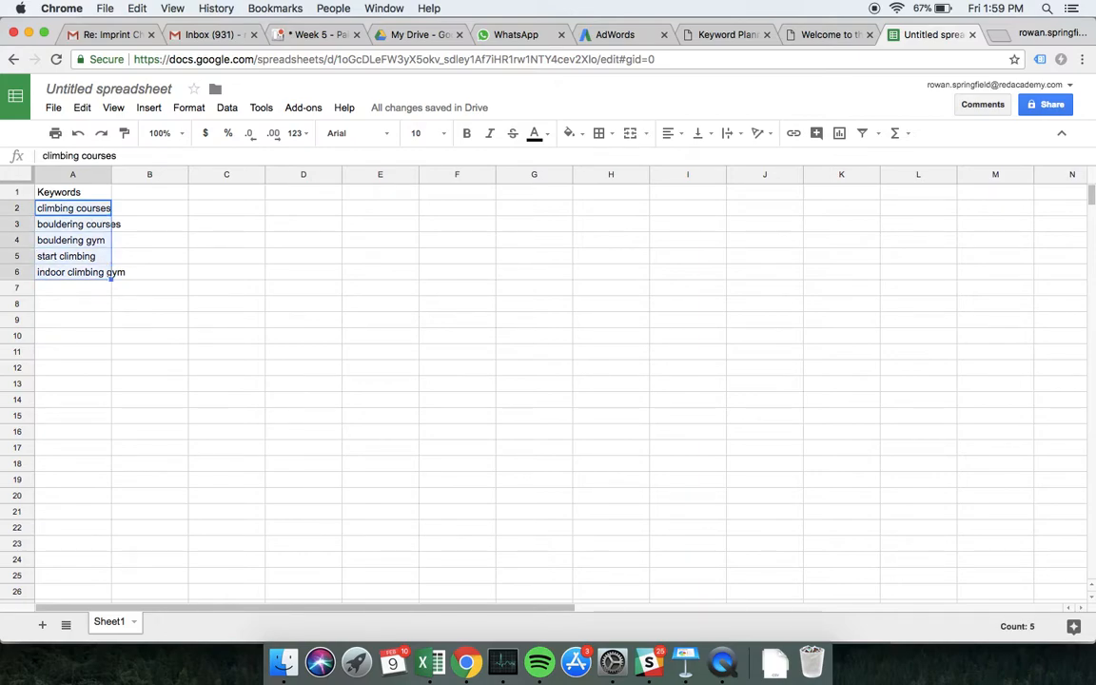
pyautogui.press('super+c')
pyautogui.click(715, 35)
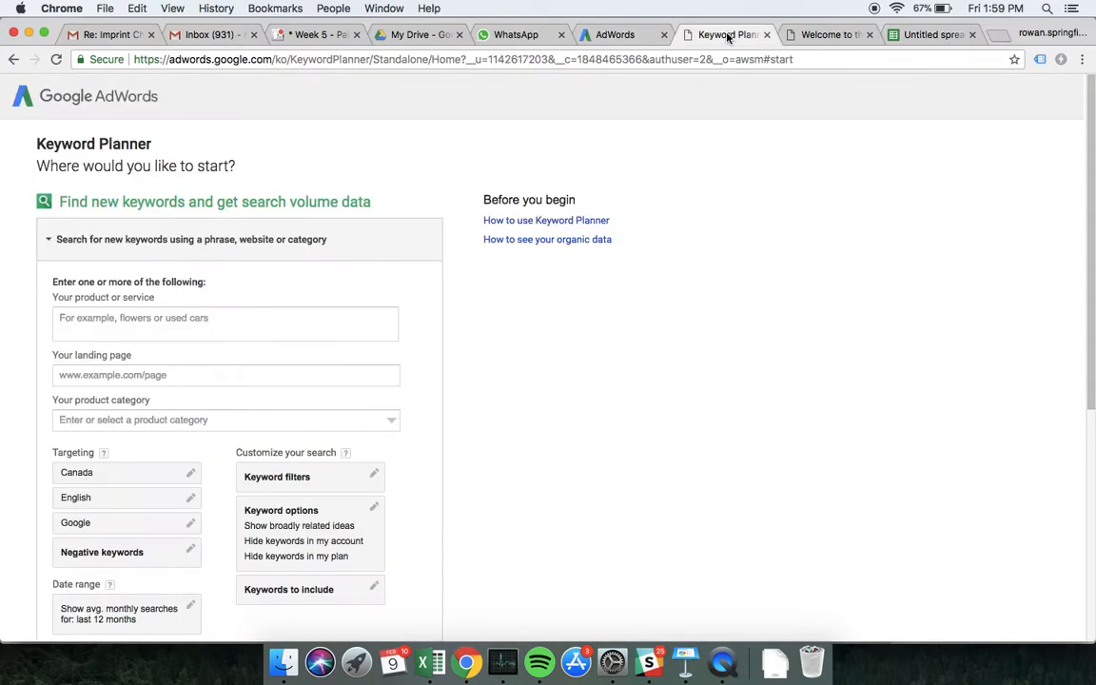
pyautogui.click(181, 328)
pyautogui.press('super+v')
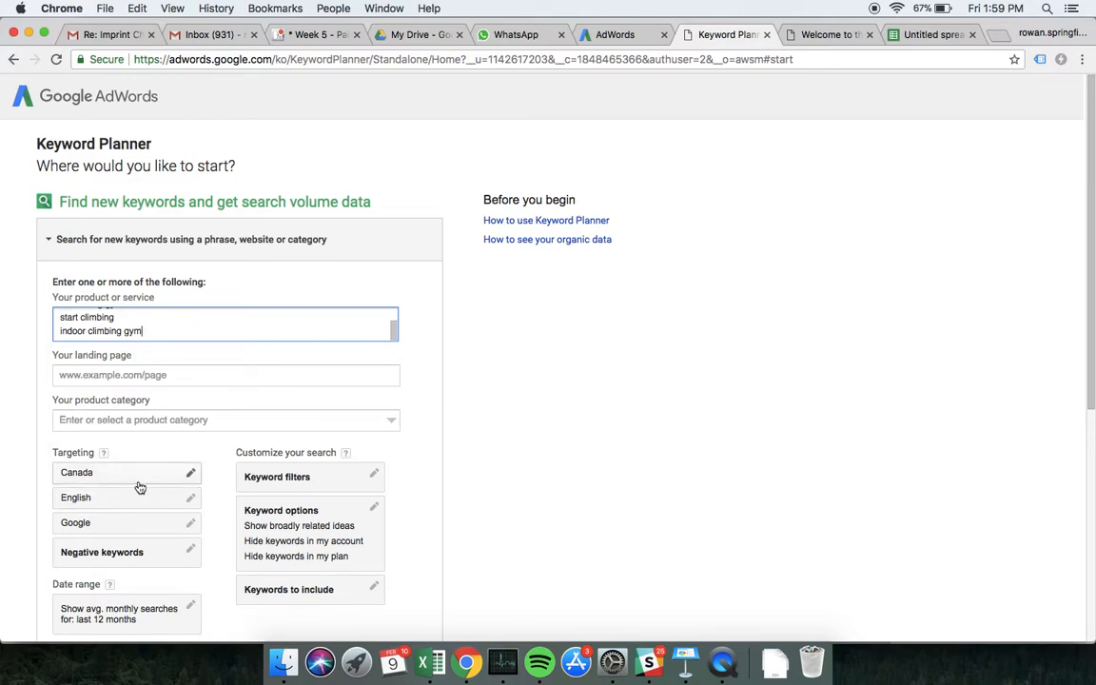
pyautogui.scroll(-3, 579, 389)
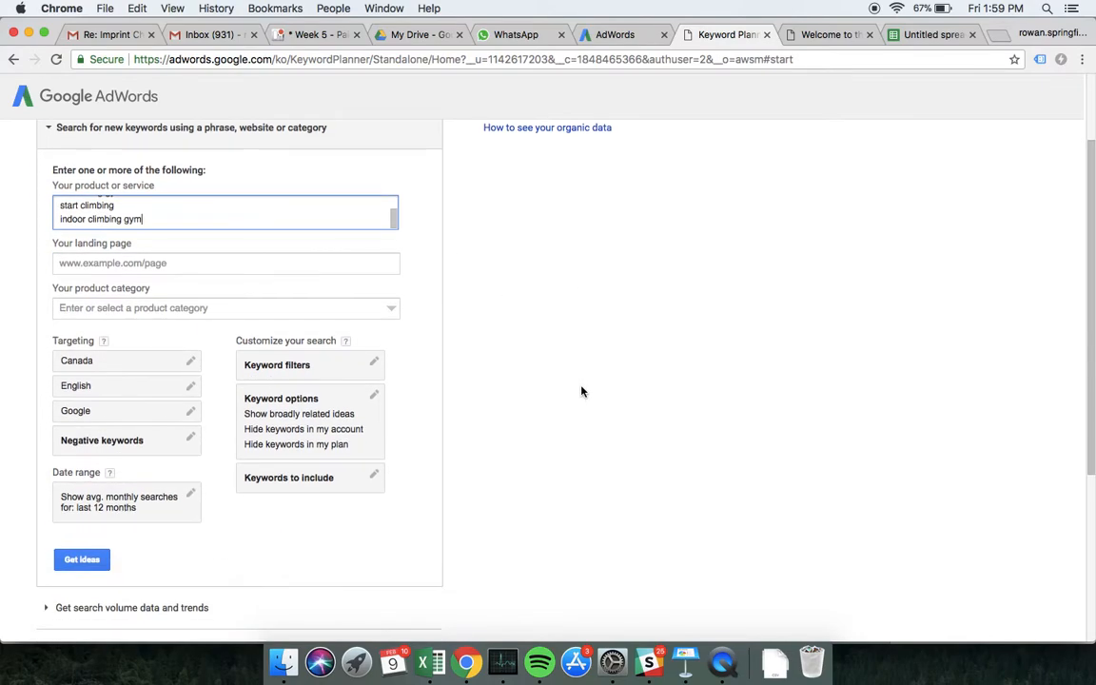
pyautogui.click(84, 560)
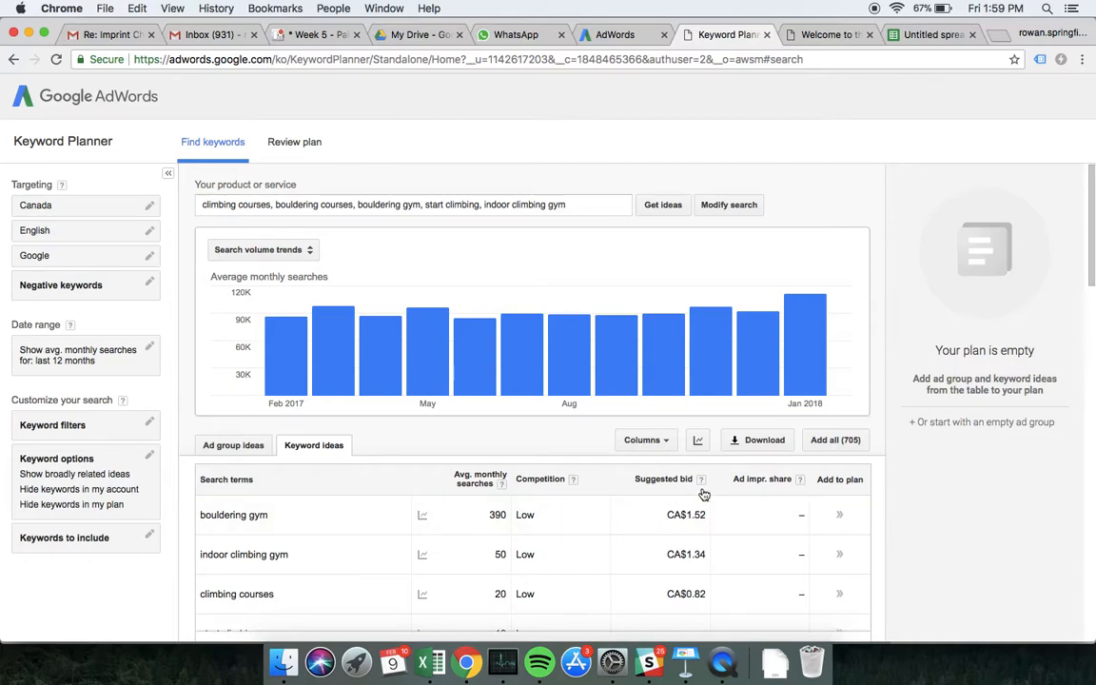
# Step: Review the monthly searches, competition and suggested bids of the entered search terms and the related keyword ideas
pyautogui.scroll(-3, 702, 494)
pyautogui.moveTo(422, 374)
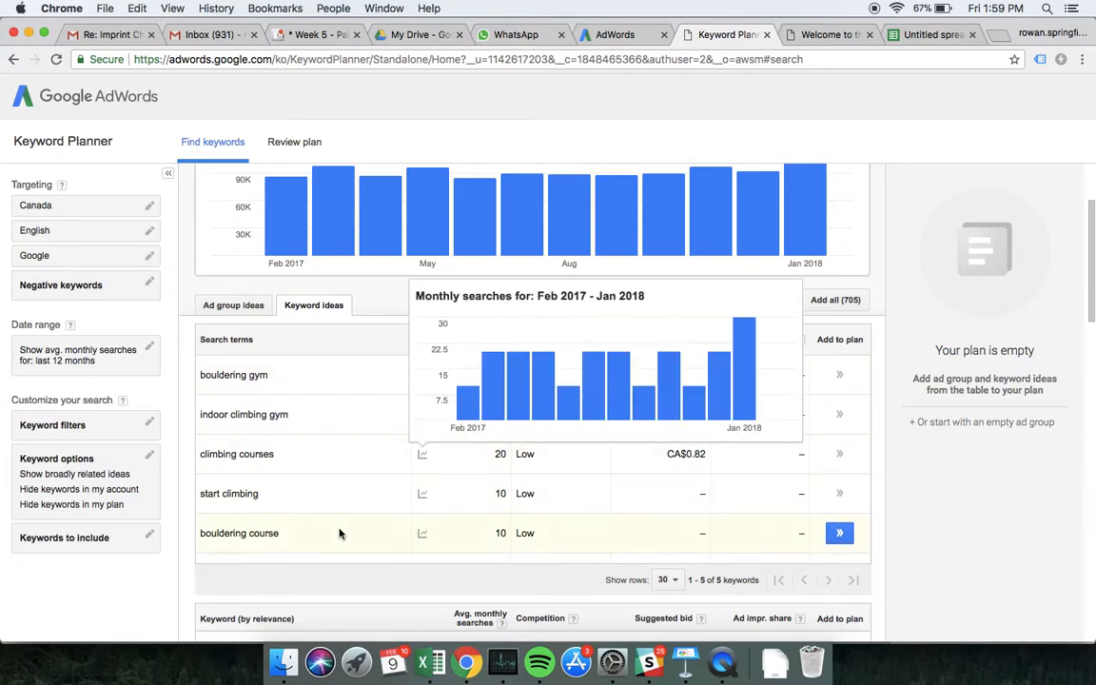
pyautogui.scroll(-5, 452, 477)
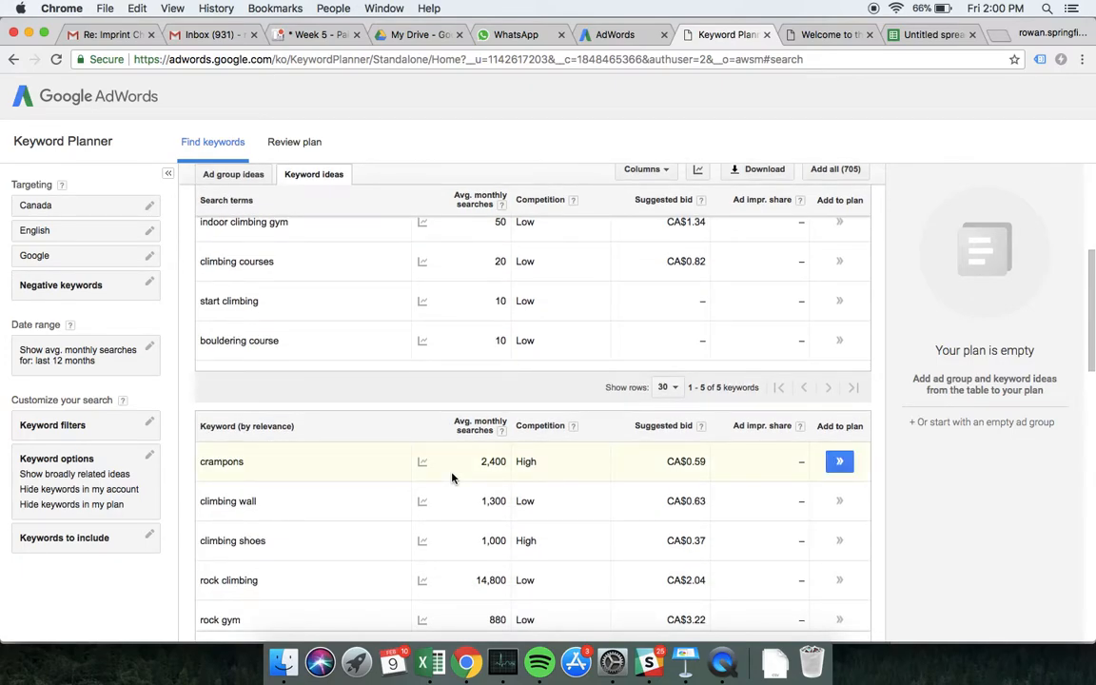
pyautogui.scroll(-1, 322, 521)
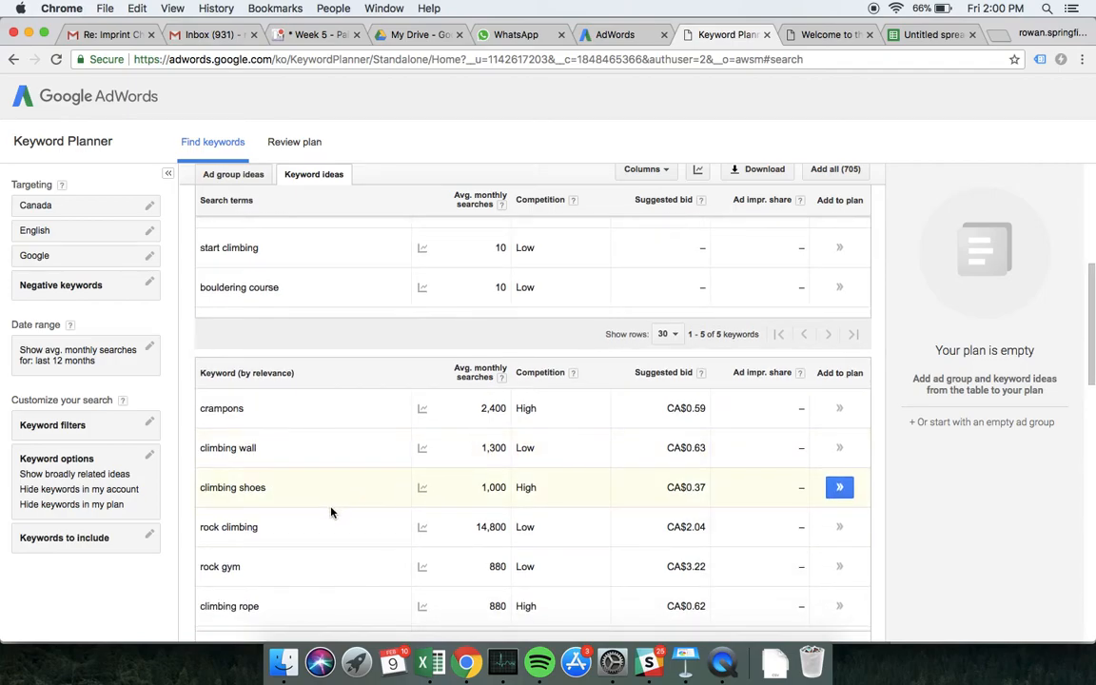
pyautogui.scroll(-4, 331, 514)
pyautogui.scroll(1, 331, 514)
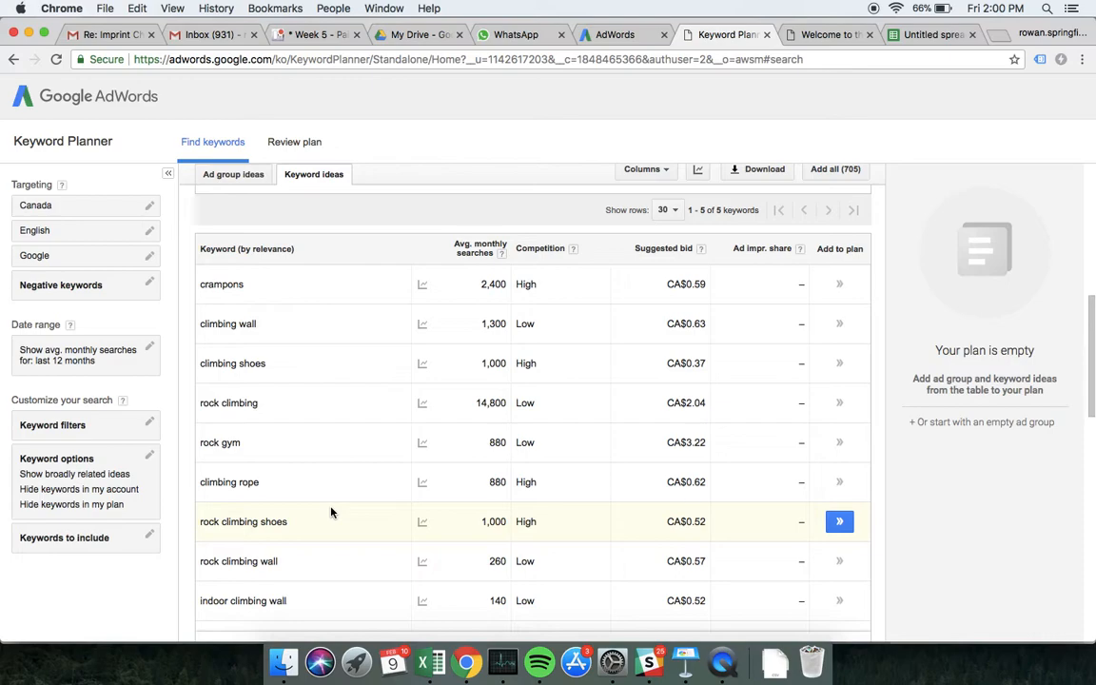
pyautogui.scroll(1, 331, 514)
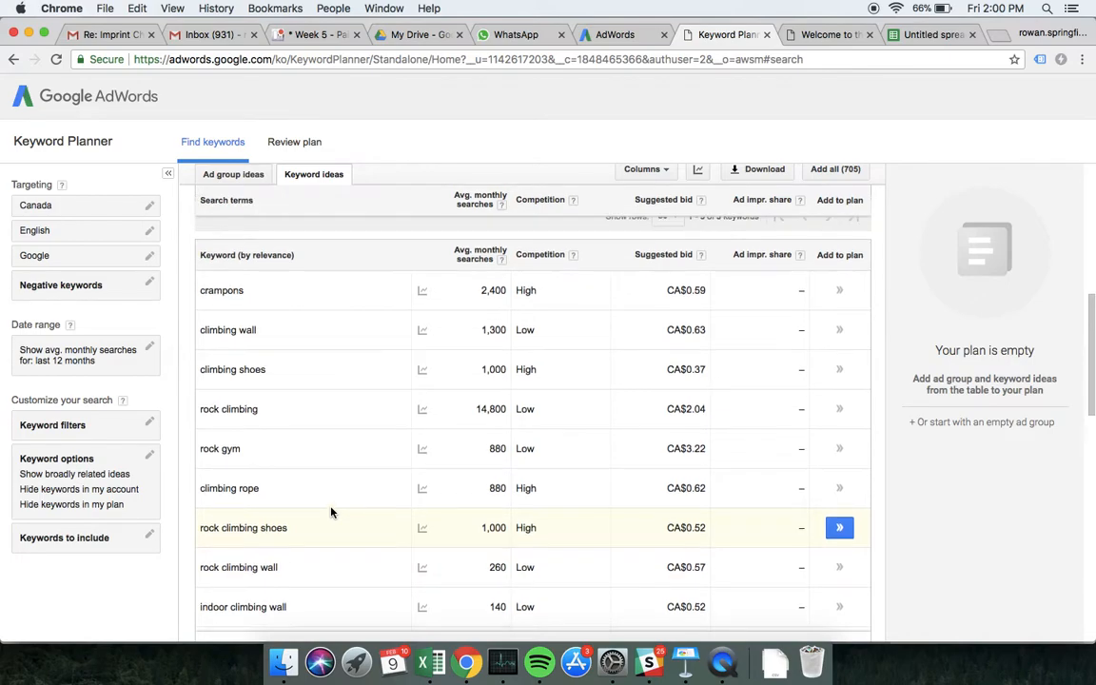
# Step: Download the keyword ideas' historical statistics in Excel CSV format and save the file
pyautogui.click(758, 169)
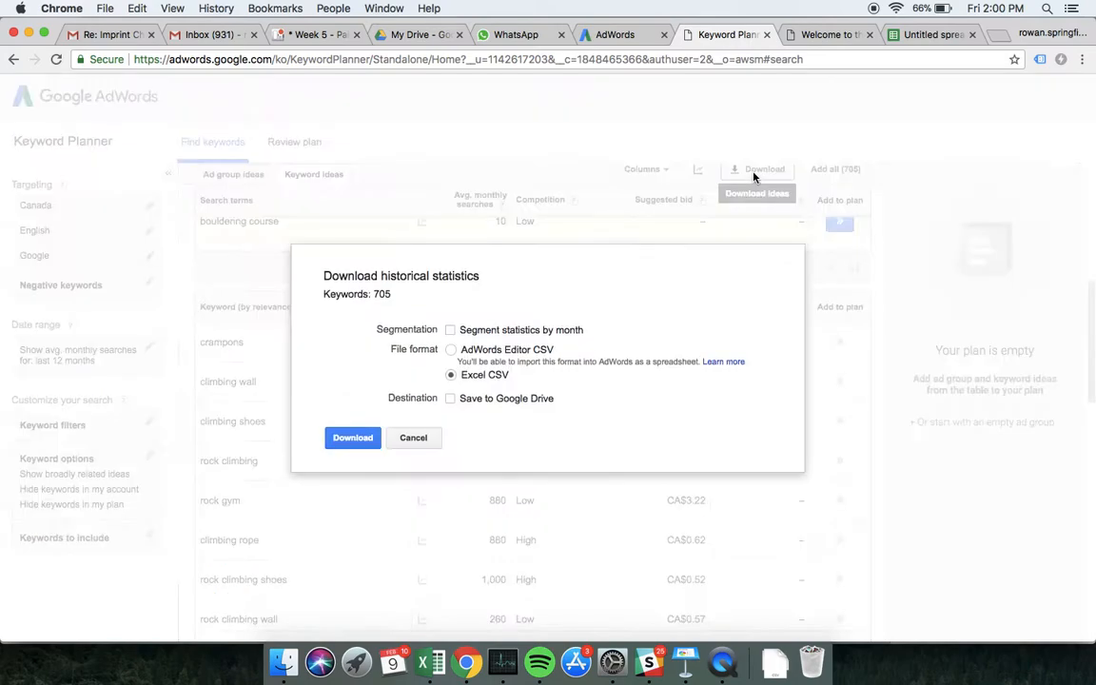
pyautogui.click(353, 439)
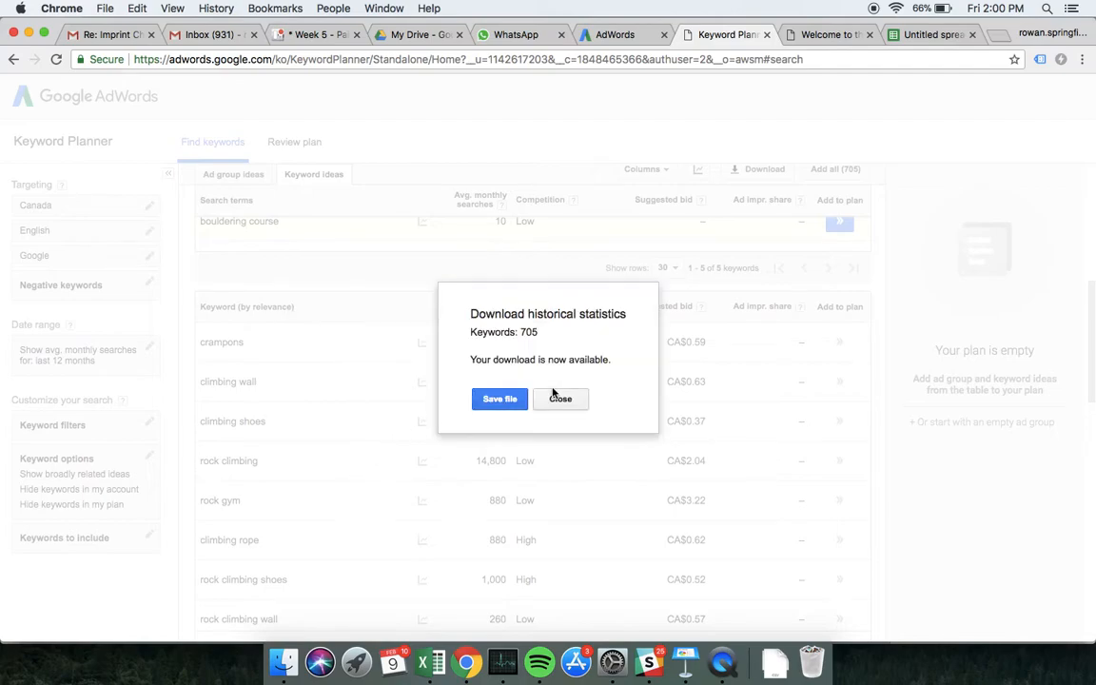
pyautogui.click(501, 399)
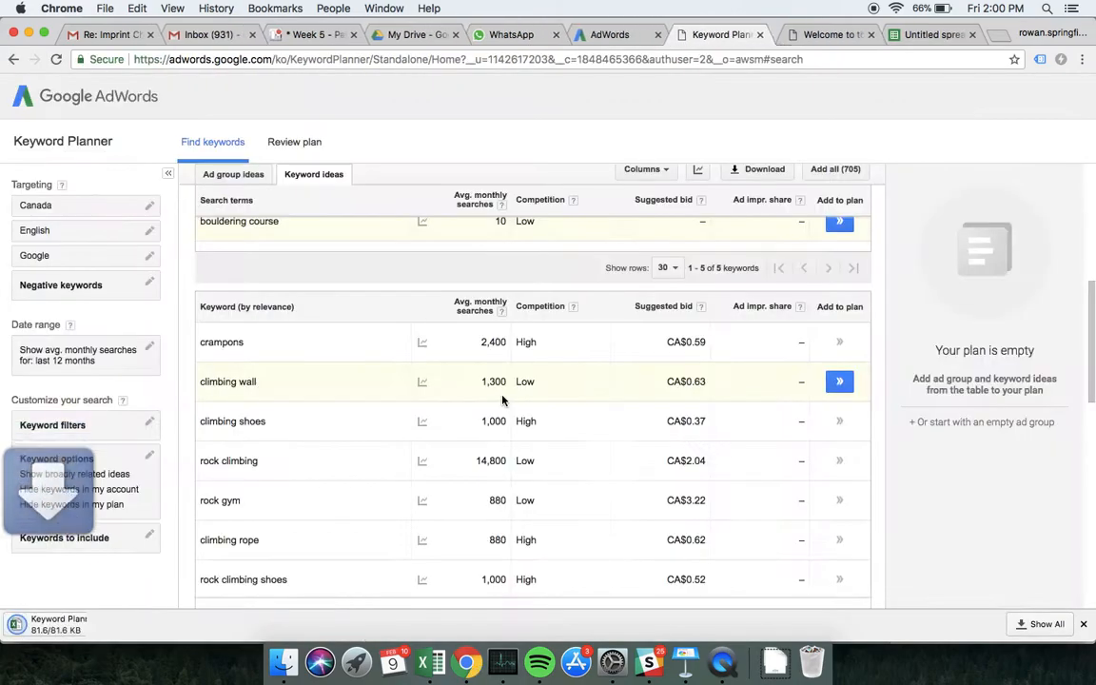
# Step: Open the downloaded Keyword Planner CSV in Excel and decline to reopen the last saved version of the recovered file
pyautogui.click(96, 623)
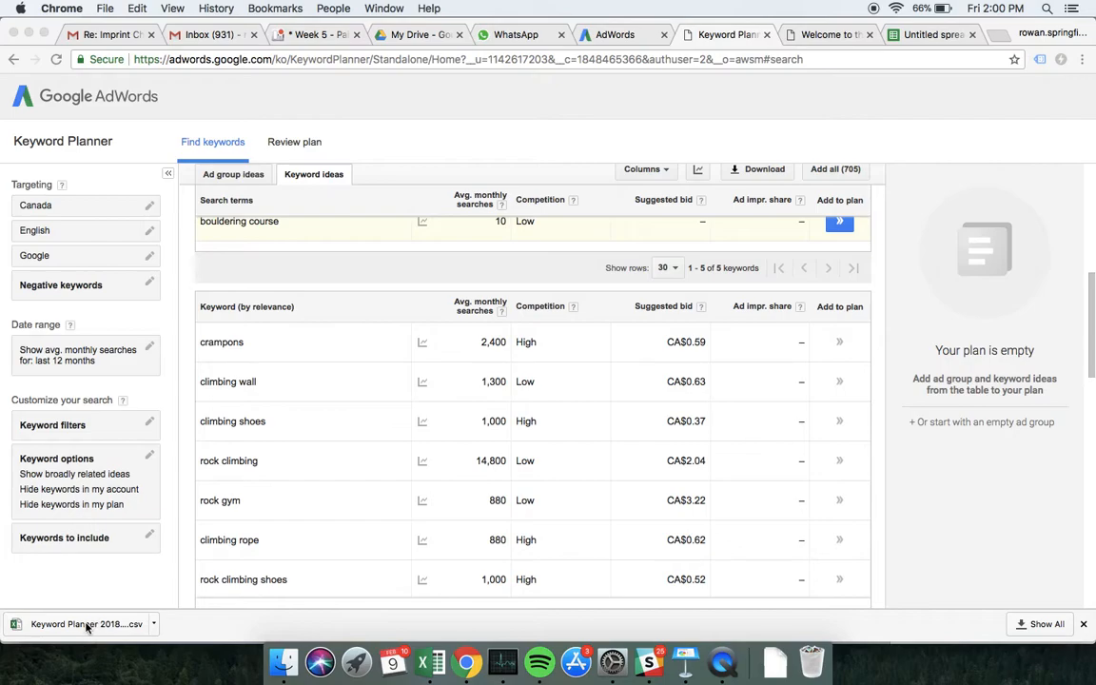
pyautogui.click(425, 663)
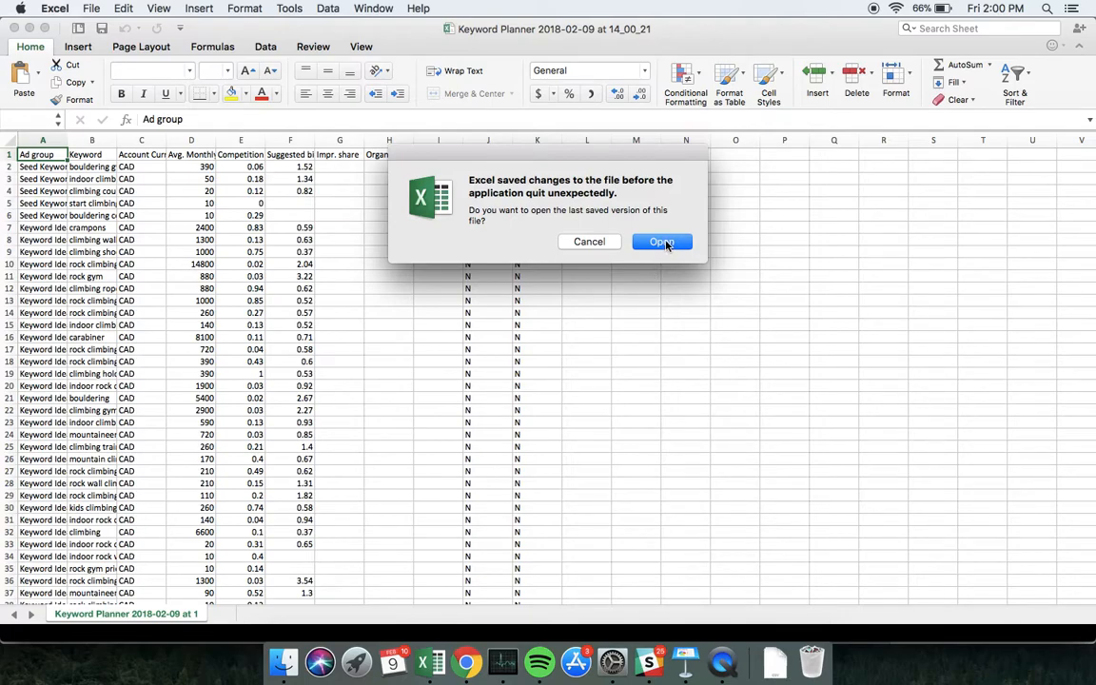
pyautogui.click(613, 243)
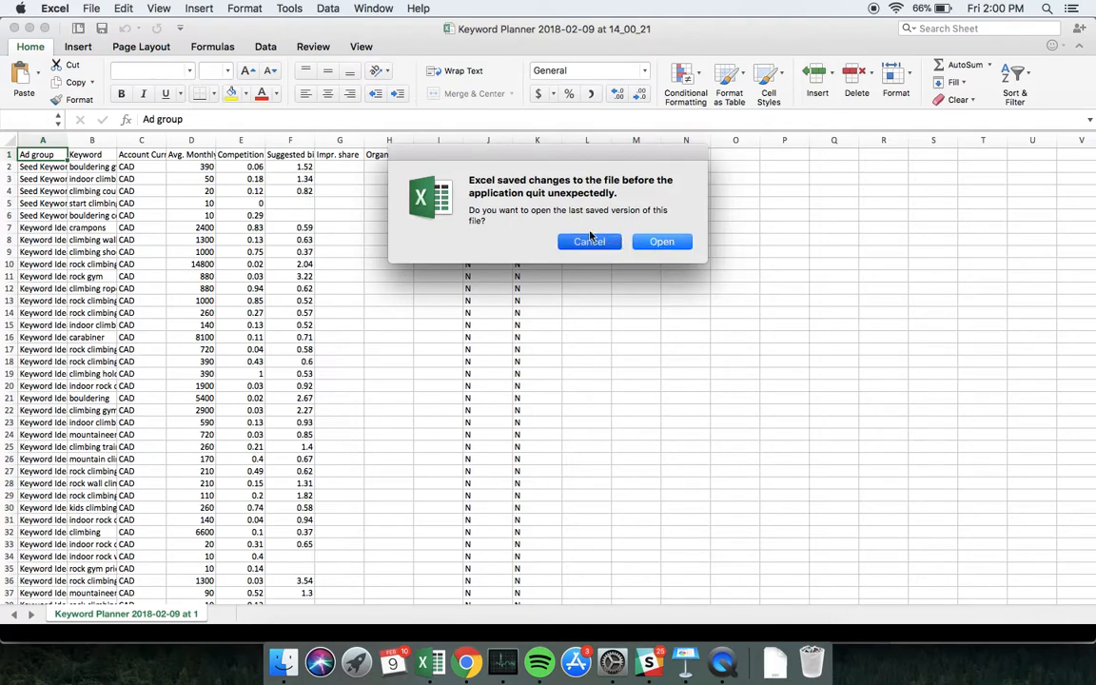
# Step: Widen the Ad group and Keyword columns so that their full text can be read
pyautogui.moveTo(68, 140); pyautogui.dragTo(156, 140)
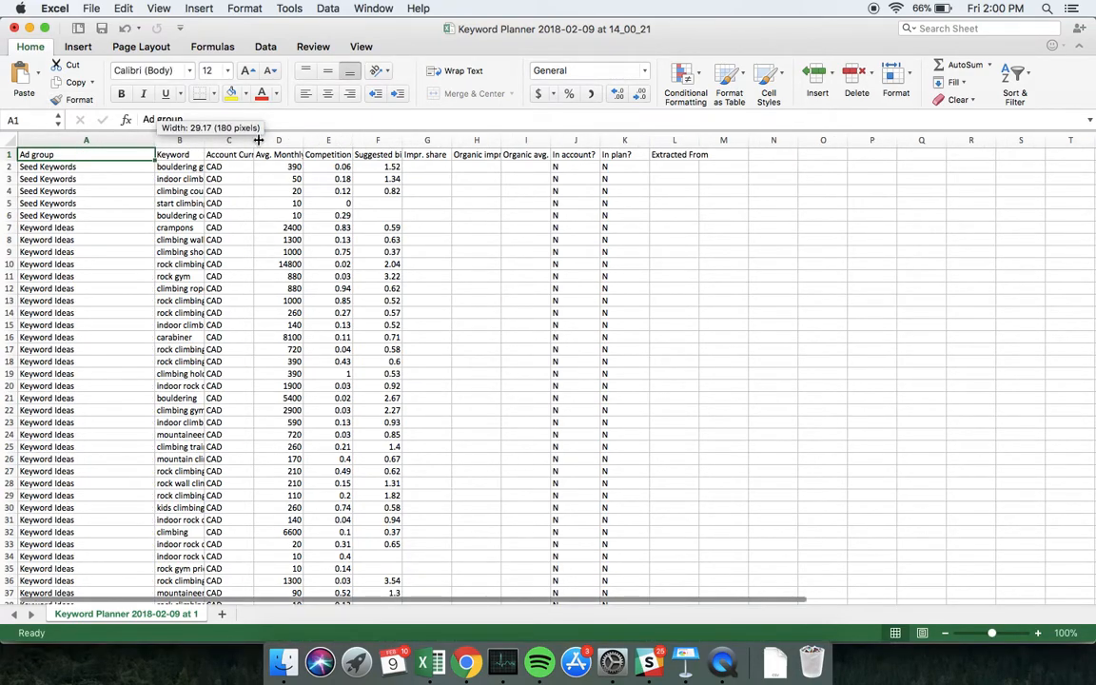
pyautogui.moveTo(205, 140); pyautogui.dragTo(303, 140)
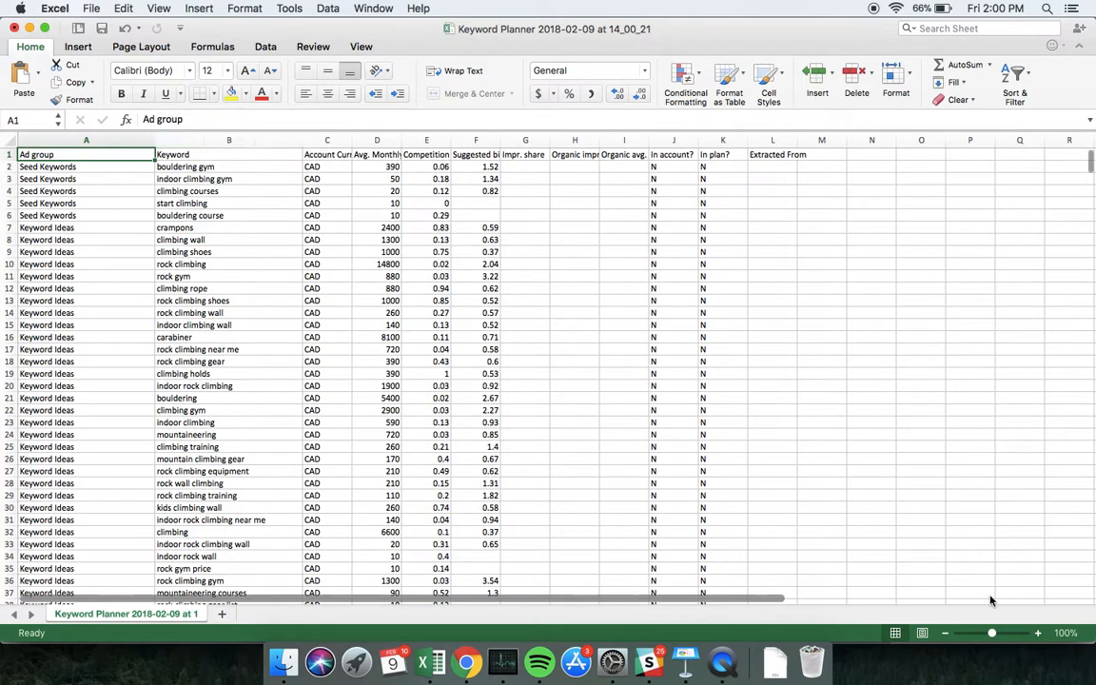
pyautogui.click(1039, 633)
pyautogui.click(1040, 632)
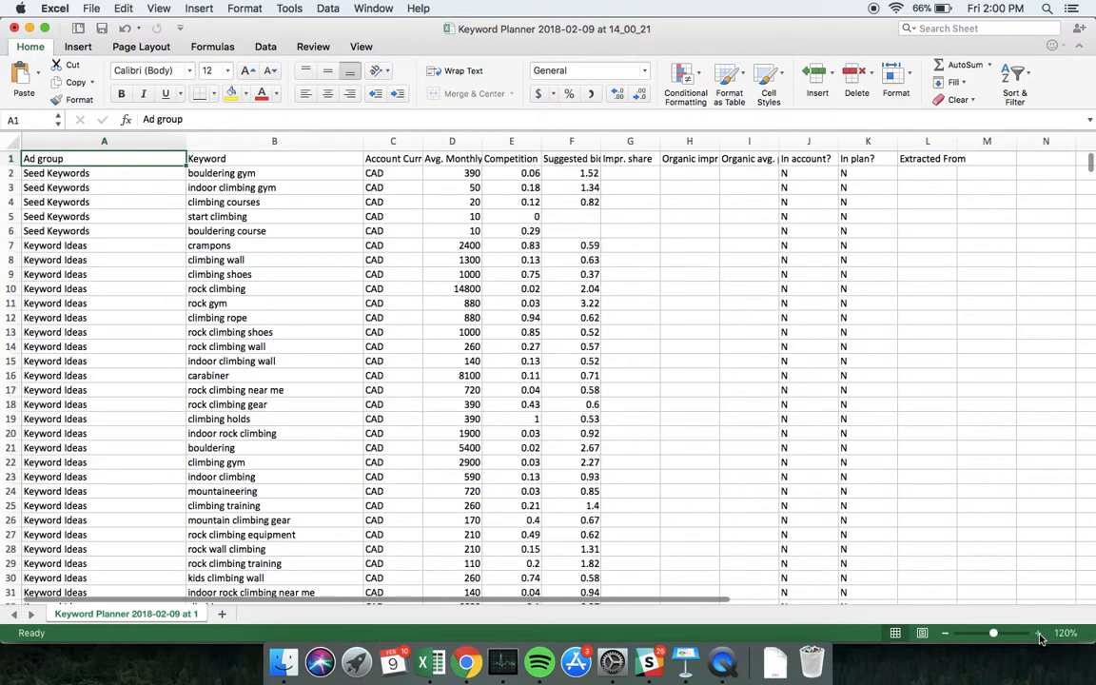
pyautogui.click(1040, 632)
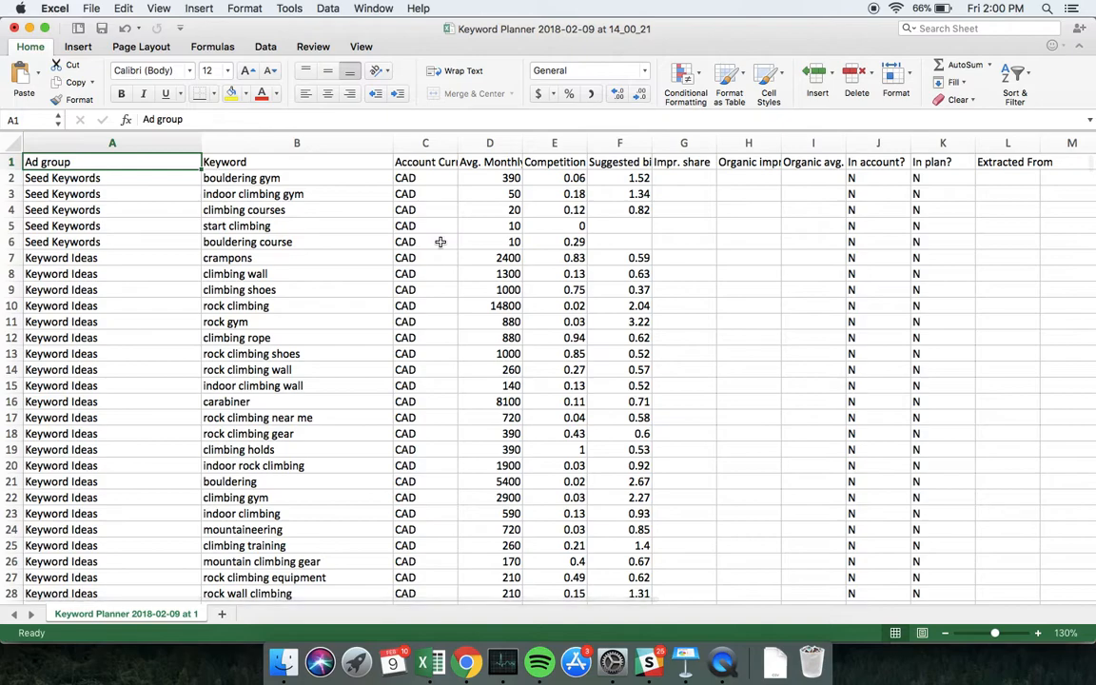
# Step: Delete the five Seed Keywords rows, rows 2 to 6, from the sheet
pyautogui.moveTo(276, 177); pyautogui.dragTo(244, 238)
pyautogui.moveTo(8, 178); pyautogui.dragTo(8, 242)
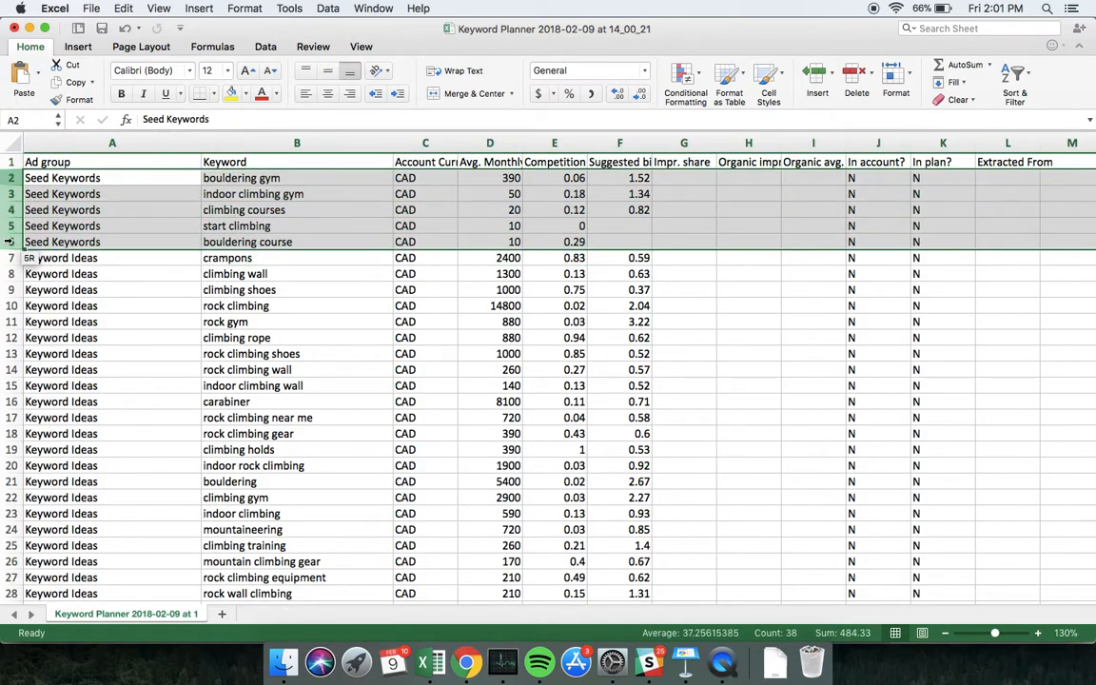
pyautogui.rightClick(8, 221)
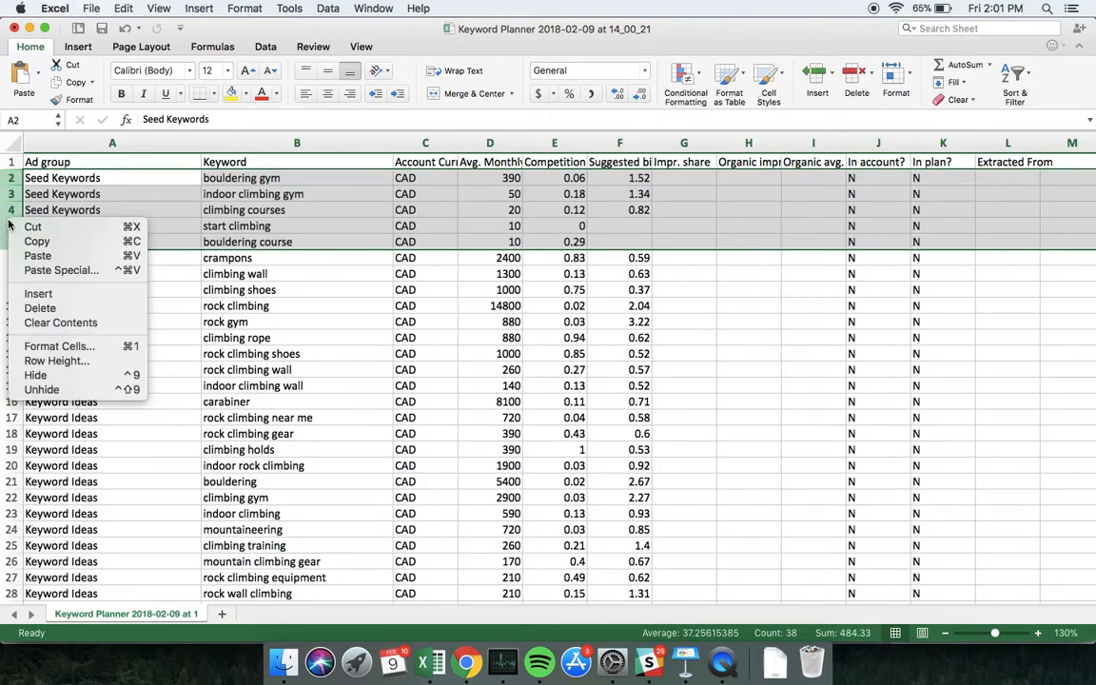
pyautogui.click(76, 307)
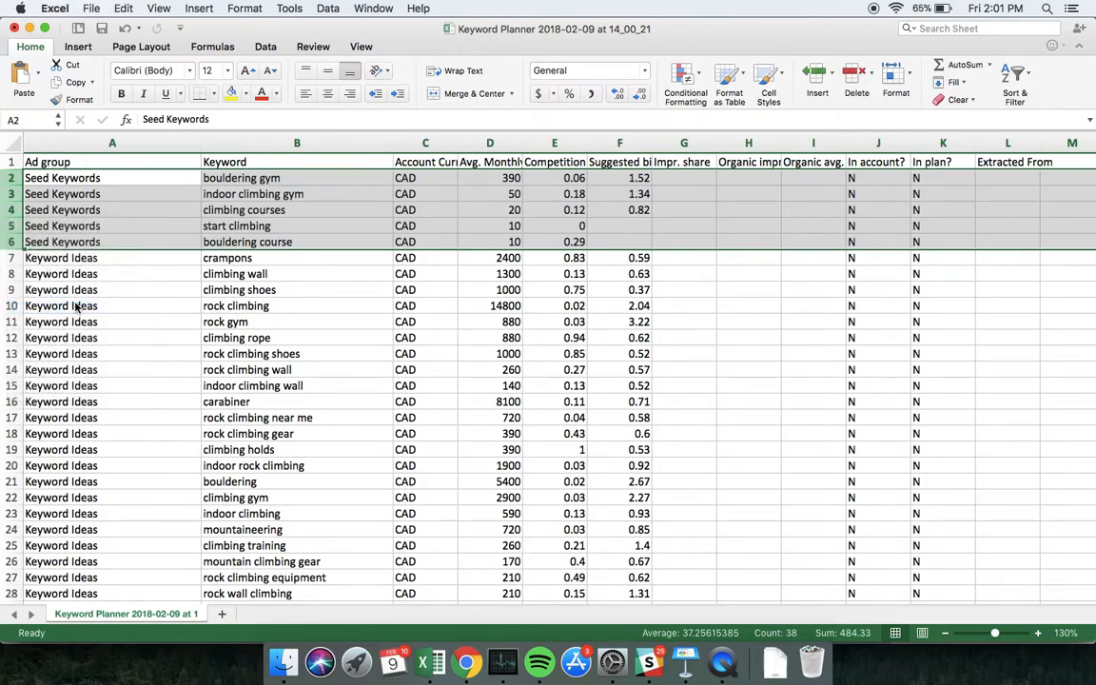
# Step: Clear the Account Currency column and give column C the heading "WANT?"
pyautogui.click(434, 142)
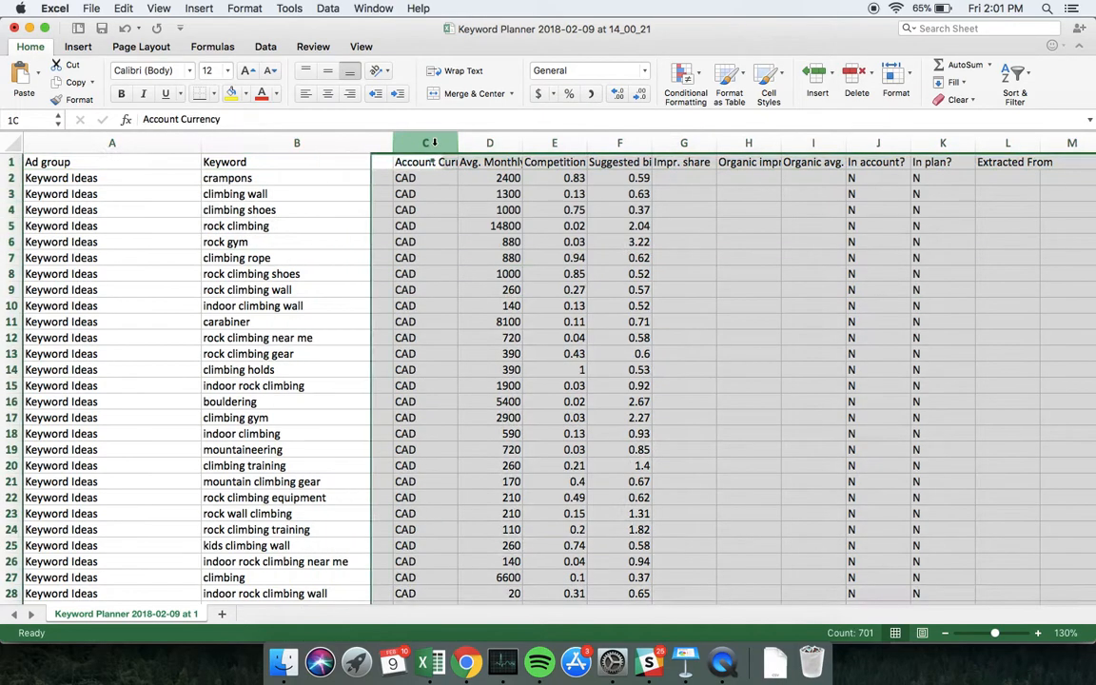
pyautogui.press('Delete')
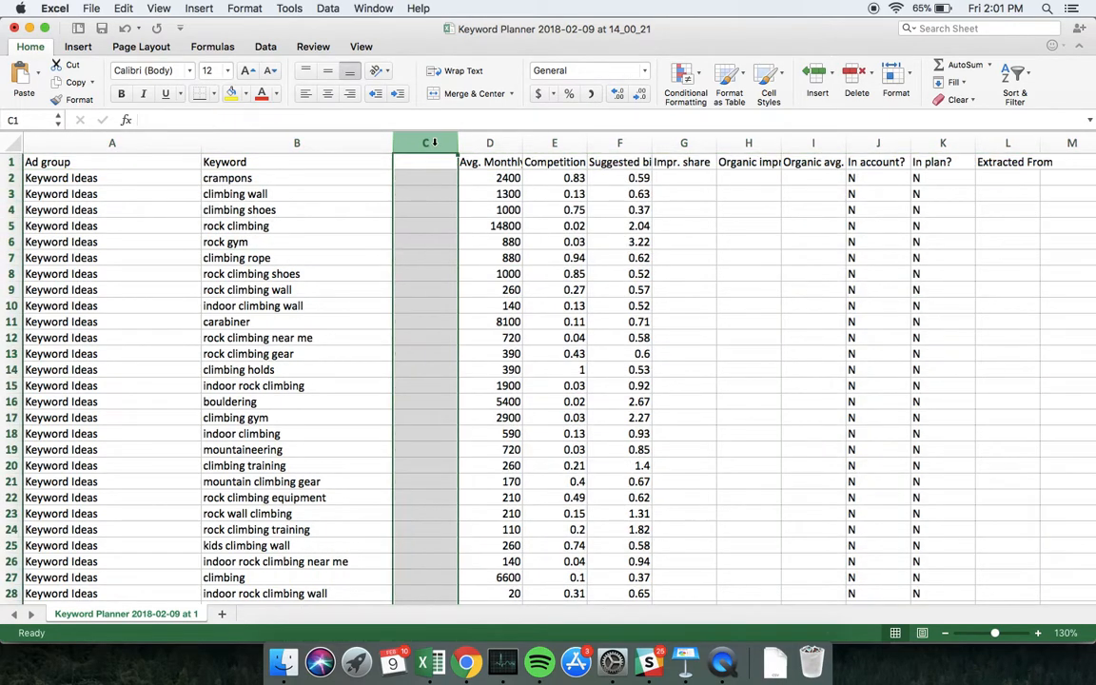
pyautogui.click(415, 187)
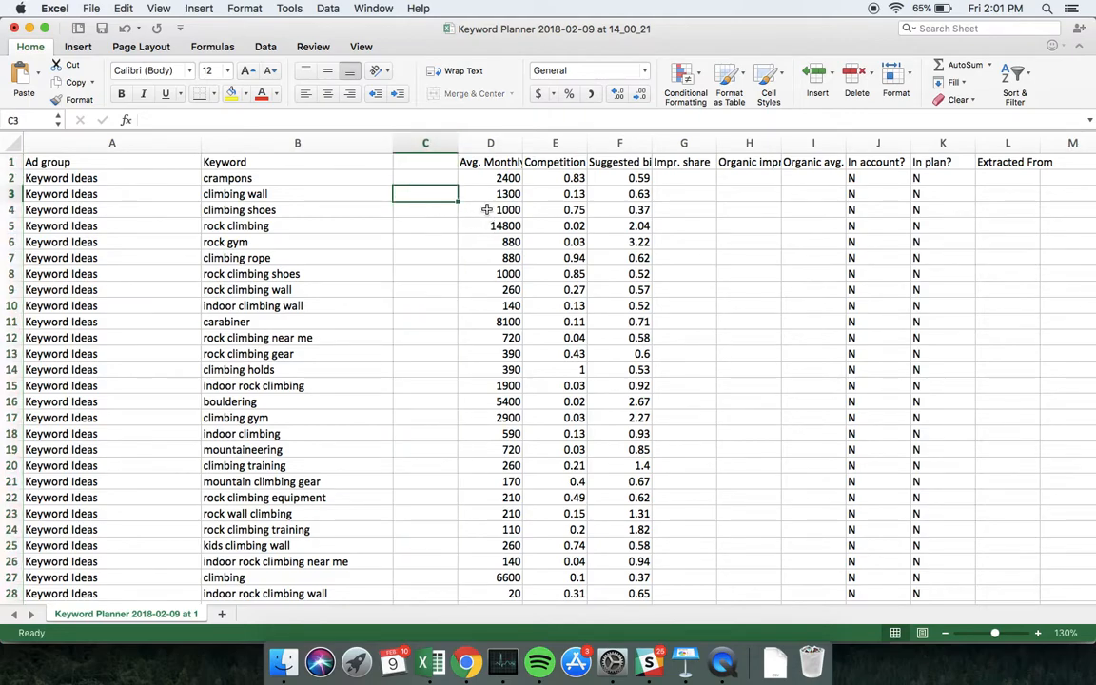
pyautogui.click(419, 160)
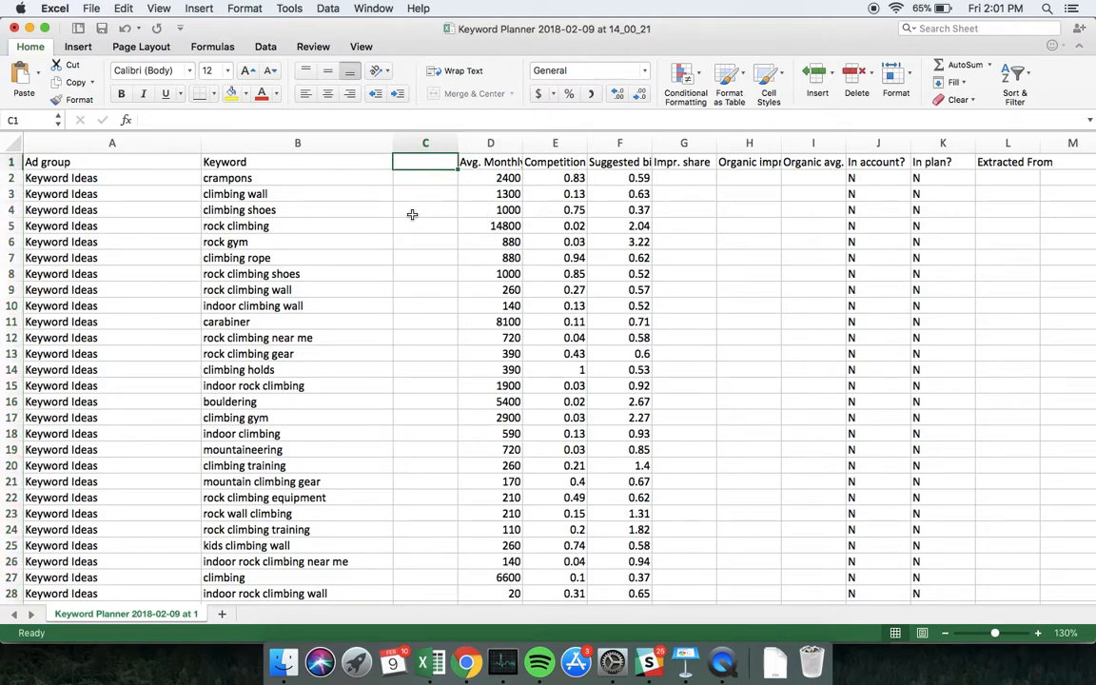
pyautogui.write('WANT?')
pyautogui.press('Return')
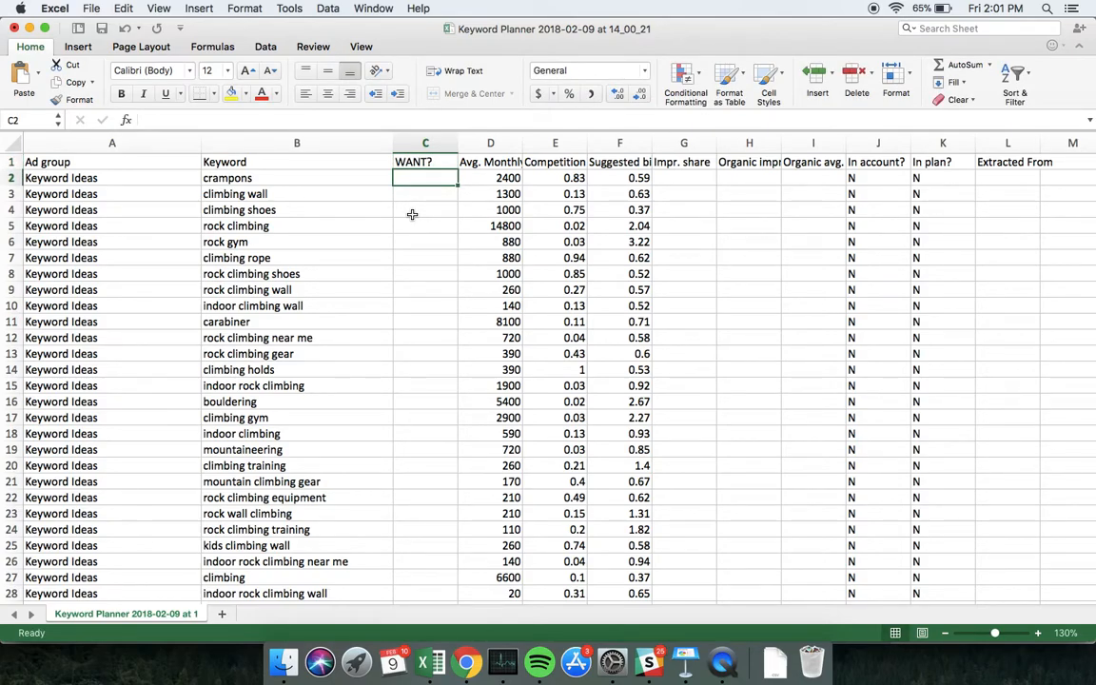
# Step: Mark the keywords "rock climbing" and "rock gym" with a 1 in the WANT? column
pyautogui.press('Down')
pyautogui.press('Down')
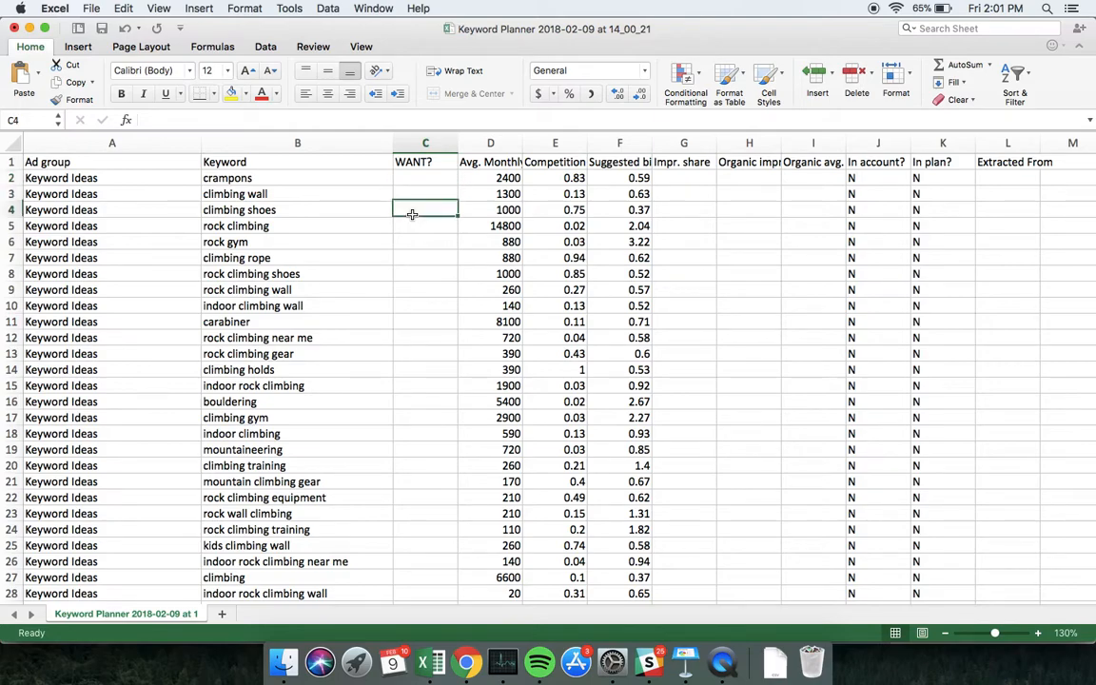
pyautogui.press('Down')
pyautogui.write('1')
pyautogui.press('Return')
pyautogui.write('1')
pyautogui.press('Return')
# Step: Mark the keywords "rock climbing wall" and "indoor climbing wall" with a 1 in the WANT? column
pyautogui.press('Down')
pyautogui.press('Down')
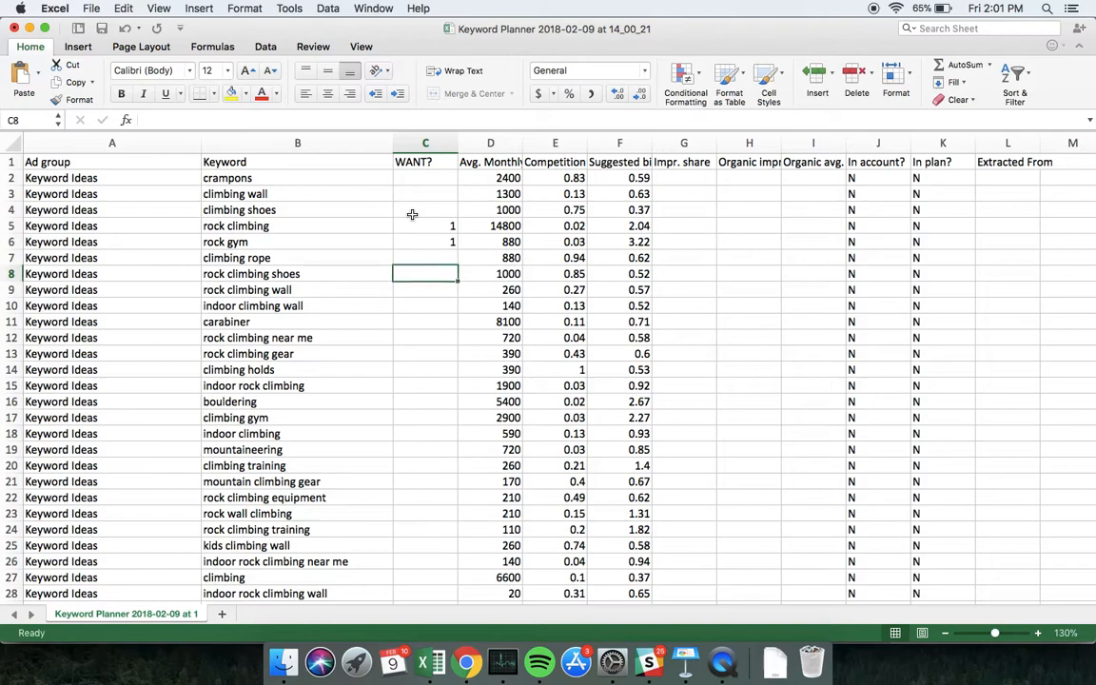
pyautogui.write('1')
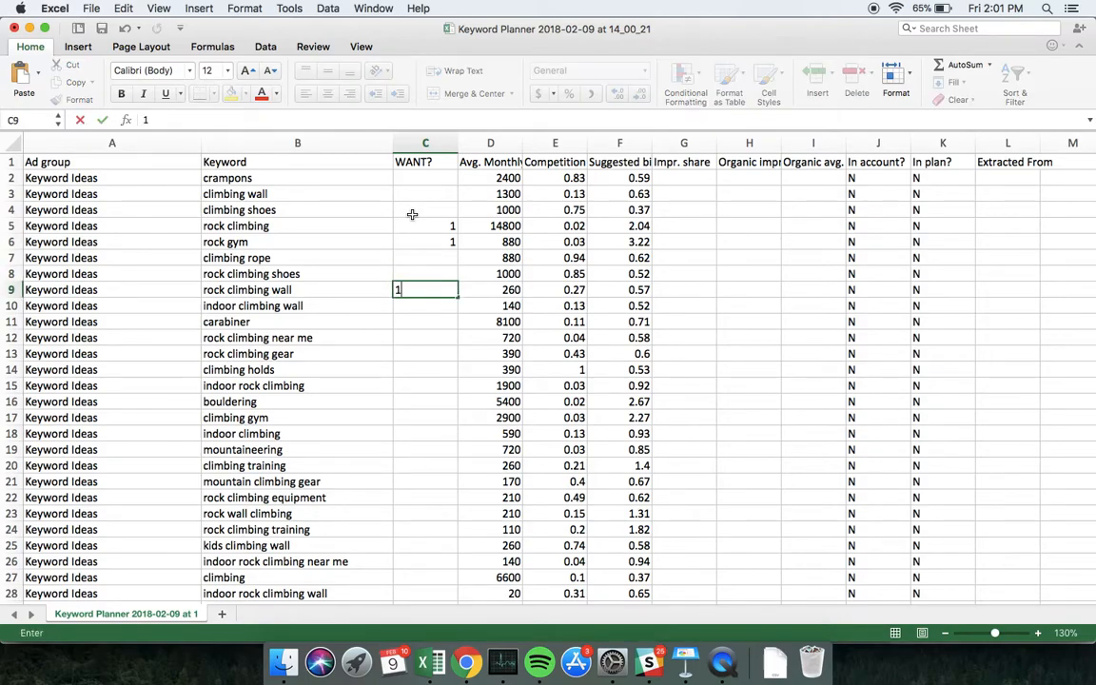
pyautogui.press('Return')
pyautogui.write('1')
pyautogui.press('Return')
pyautogui.press('Down')
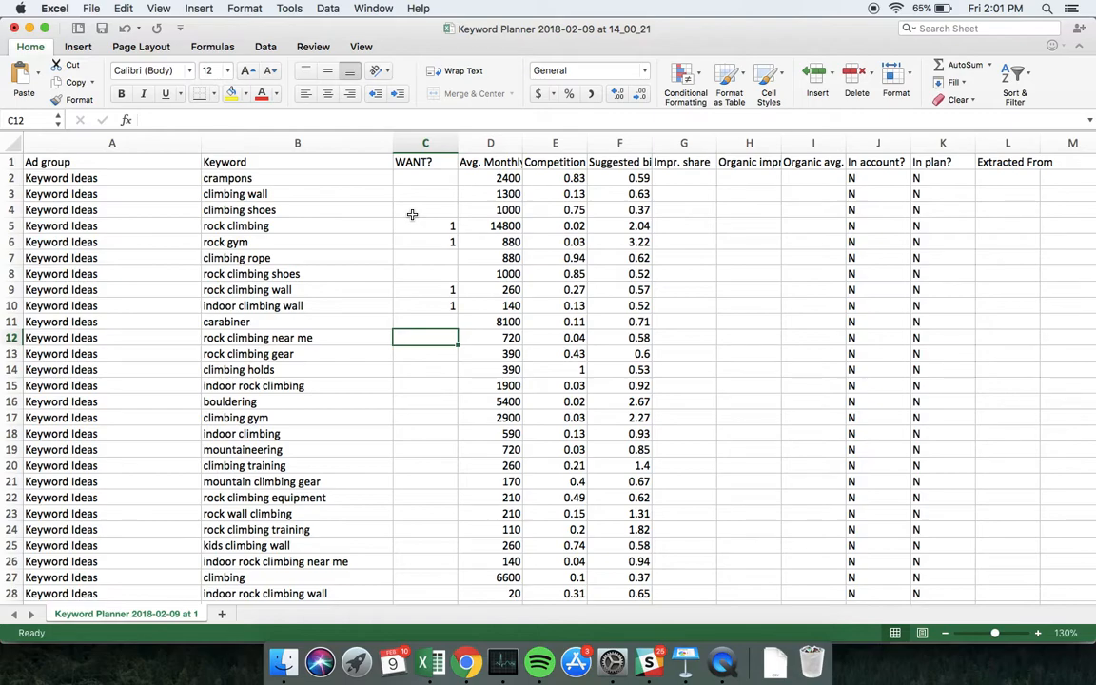
# Step: Remove the mark for "rock climbing" from the WANT? column
pyautogui.press('Left')
pyautogui.press('Down')
pyautogui.press('Up')
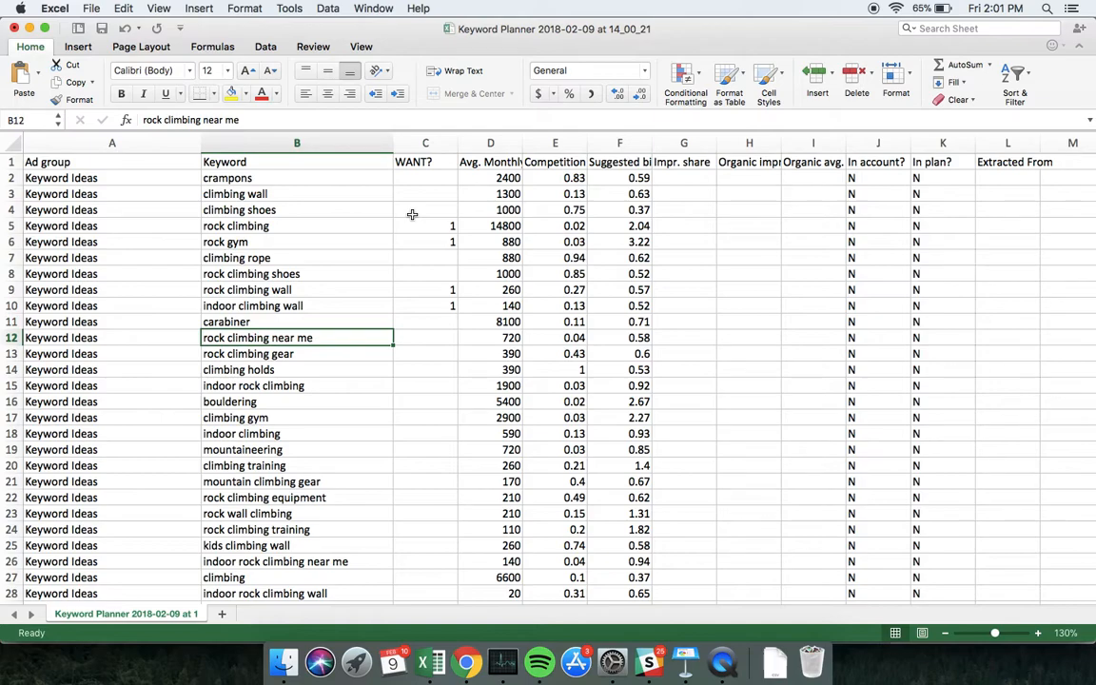
pyautogui.press('Right')
pyautogui.press('Up')
pyautogui.press('Up')
pyautogui.press('Up')
pyautogui.press('Up')
pyautogui.press('Up')
pyautogui.press('Up')
pyautogui.press('Up')
pyautogui.press('Left')
pyautogui.press('Right')
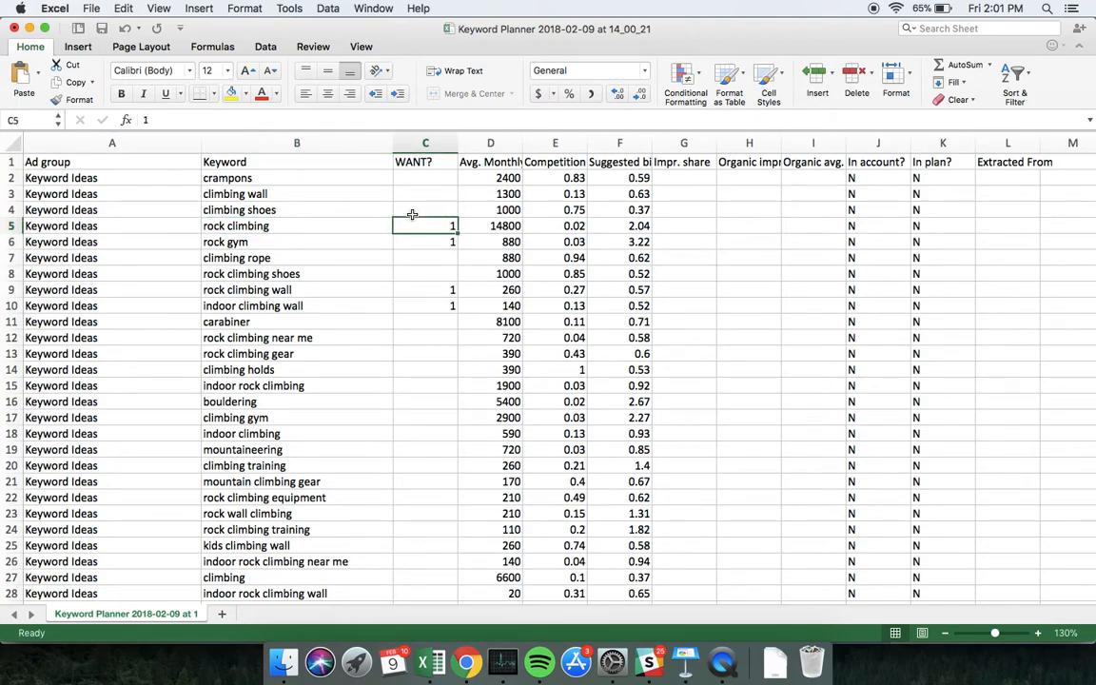
pyautogui.press('Delete')
# Step: Mark "indoor rock climbing", "climbing gym" and "indoor climbing" with a 1 in the WANT? column
pyautogui.press('Down')
pyautogui.press('Down')
pyautogui.press('Down')
pyautogui.press('Down')
pyautogui.press('Down')
pyautogui.press('Down')
pyautogui.press('Down')
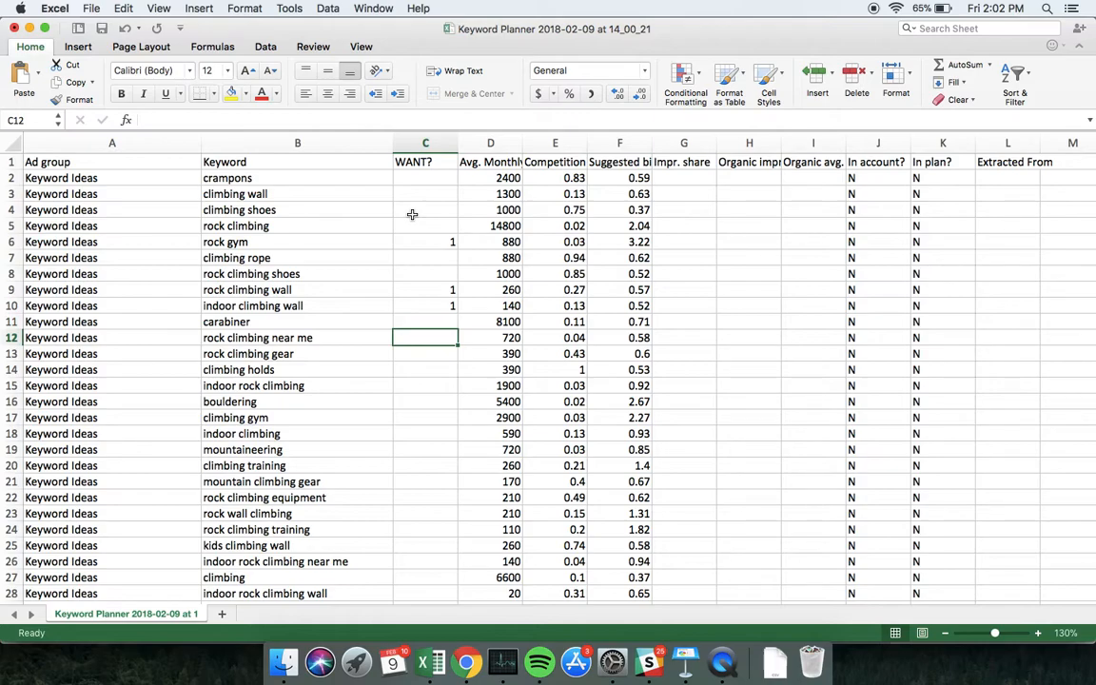
pyautogui.press('Down')
pyautogui.press('Down')
pyautogui.press('Down')
pyautogui.write('1')
pyautogui.press('Return')
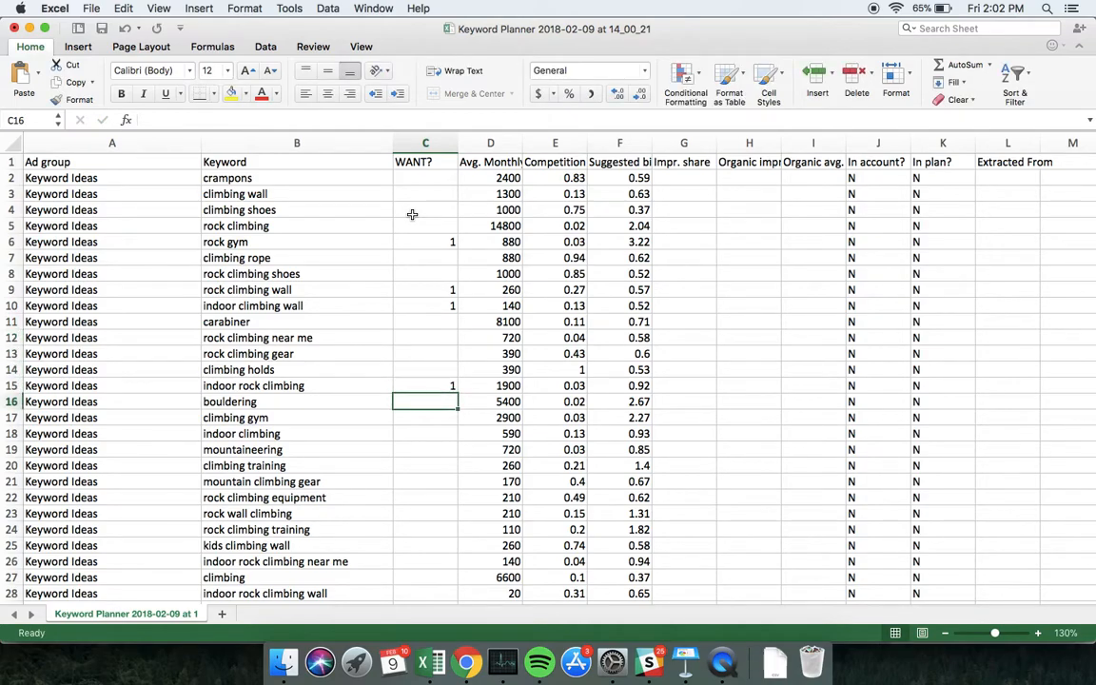
pyautogui.press('Down')
pyautogui.write('1')
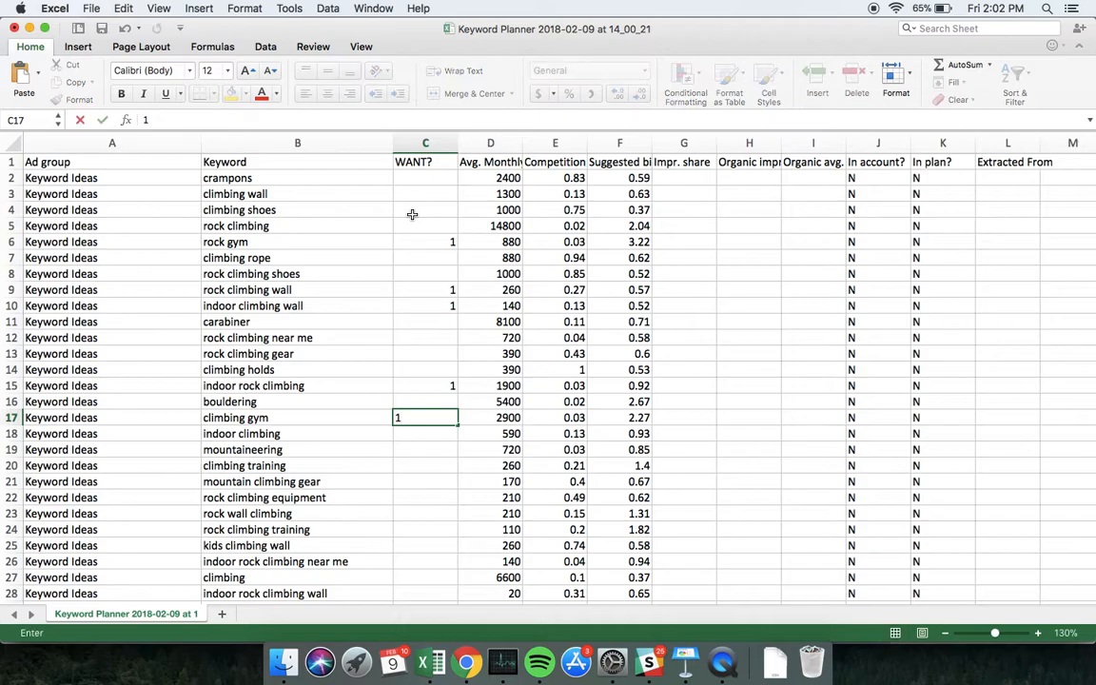
pyautogui.press('Return')
pyautogui.write('1')
pyautogui.press('Return')
# Step: Mark "indoor rock climbing near me" and "indoor rock climbing wall" with a 1 in the WANT? column
pyautogui.press('Down')
pyautogui.press('Down')
pyautogui.press('Down')
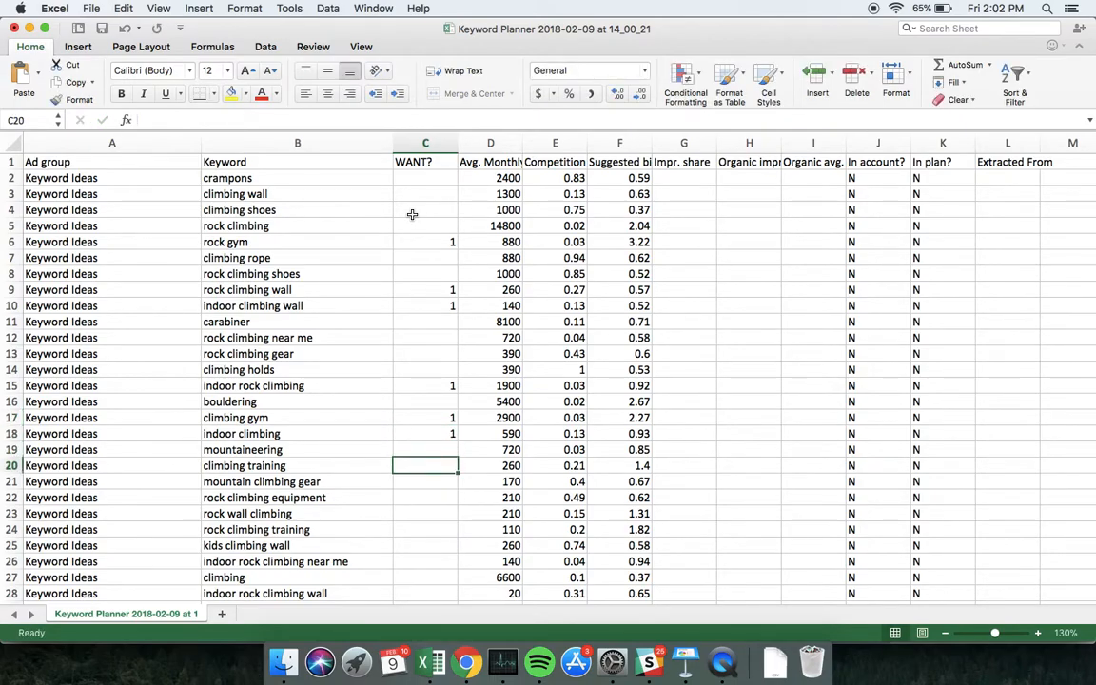
pyautogui.press('Down')
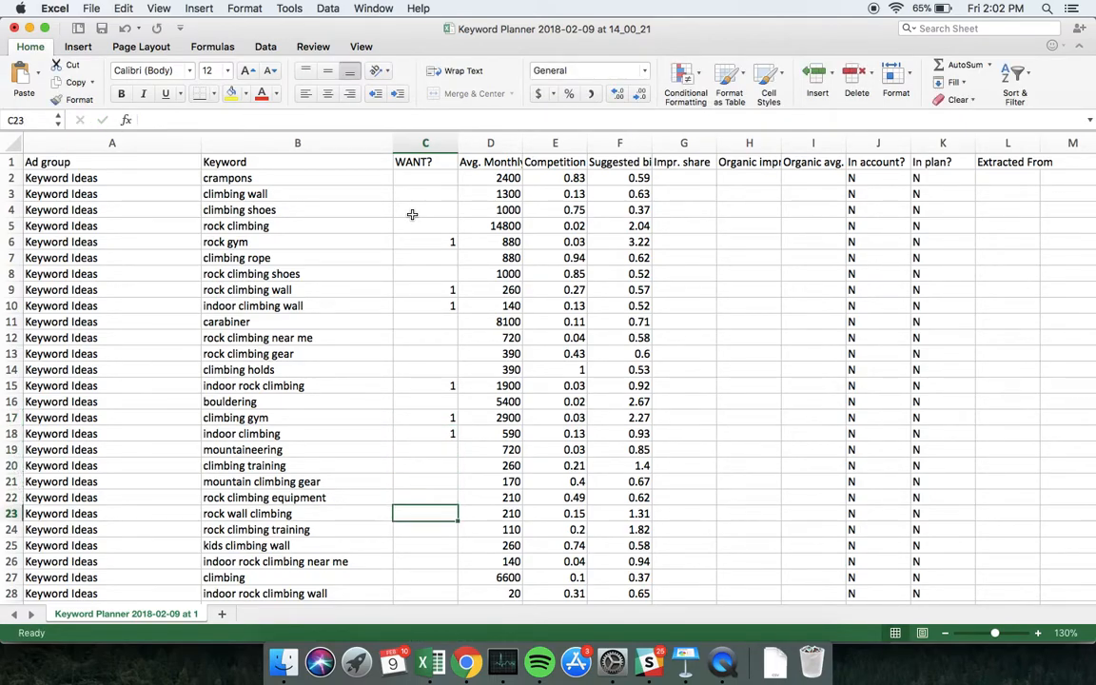
pyautogui.press('Down')
pyautogui.press('Down')
pyautogui.press('Down')
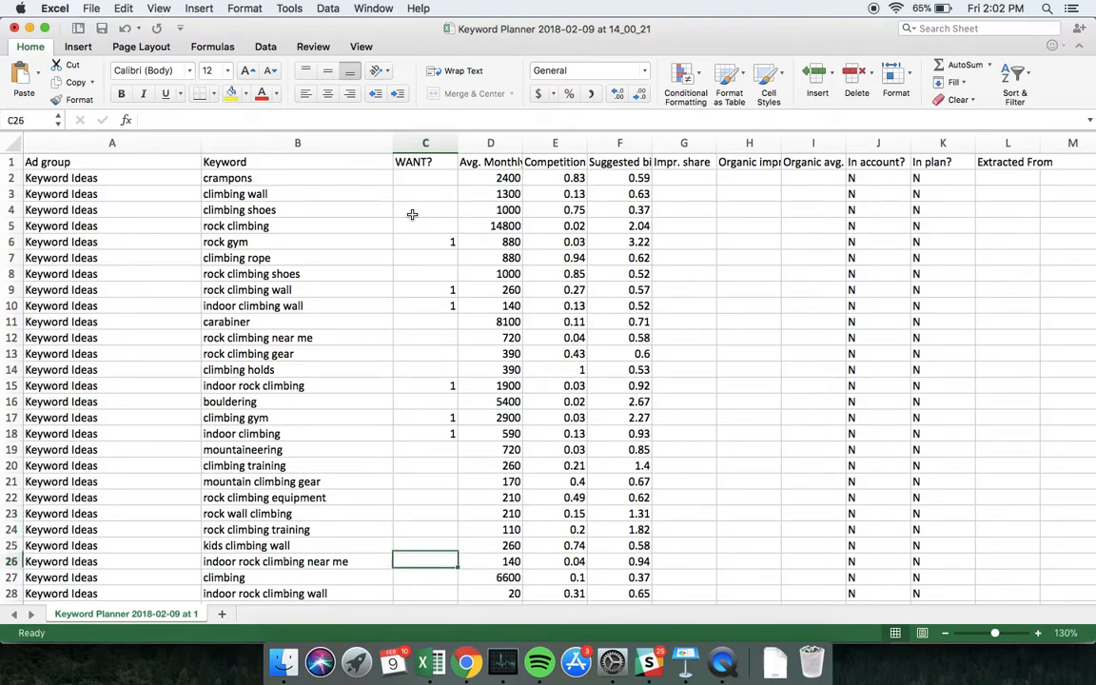
pyautogui.write('1')
pyautogui.press('Return')
pyautogui.press('Down')
pyautogui.write('1')
pyautogui.press('Return')
# Step: Mark "indoor rock wall" and "rock climbing gym" with a 1 in the WANT? column
pyautogui.press('Down')
pyautogui.press('Down')
pyautogui.press('Down')
pyautogui.press('Down')
pyautogui.press('Down')
pyautogui.press('Down')
pyautogui.press('Down')
pyautogui.press('Down')
pyautogui.press('Down')
pyautogui.press('Up')
pyautogui.press('Up')
pyautogui.press('Up')
pyautogui.press('Up')
pyautogui.press('Up')
pyautogui.press('Up')
pyautogui.press('Up')
pyautogui.press('Up')
pyautogui.press('Up')
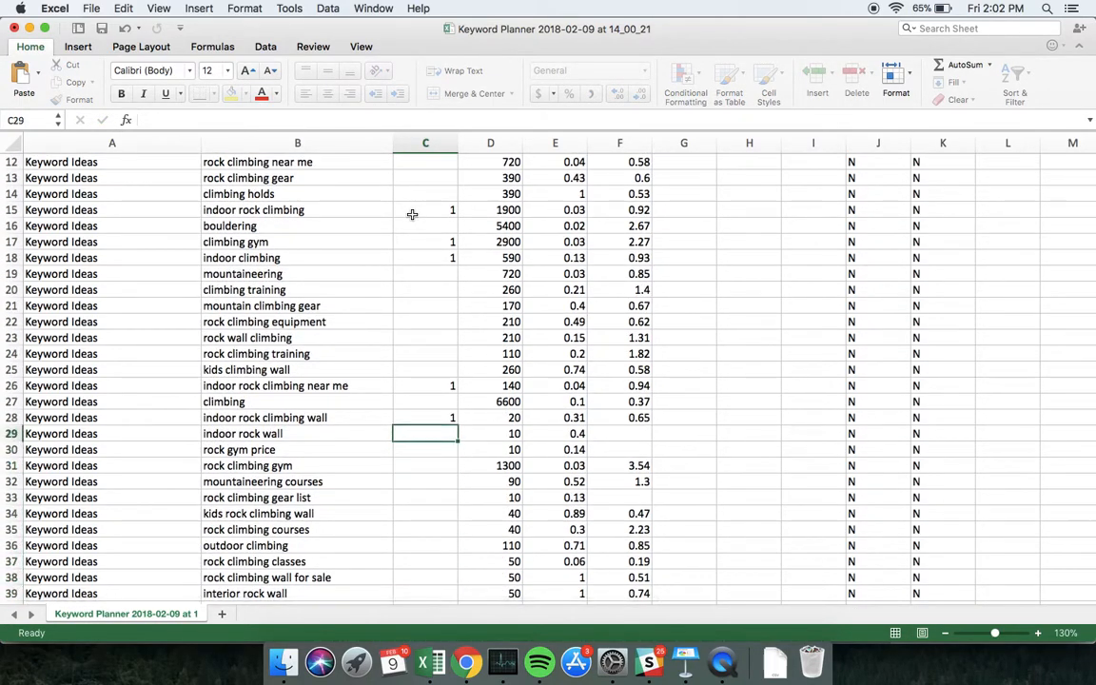
pyautogui.write('1')
pyautogui.press('Return')
pyautogui.press('Down')
pyautogui.write('1')
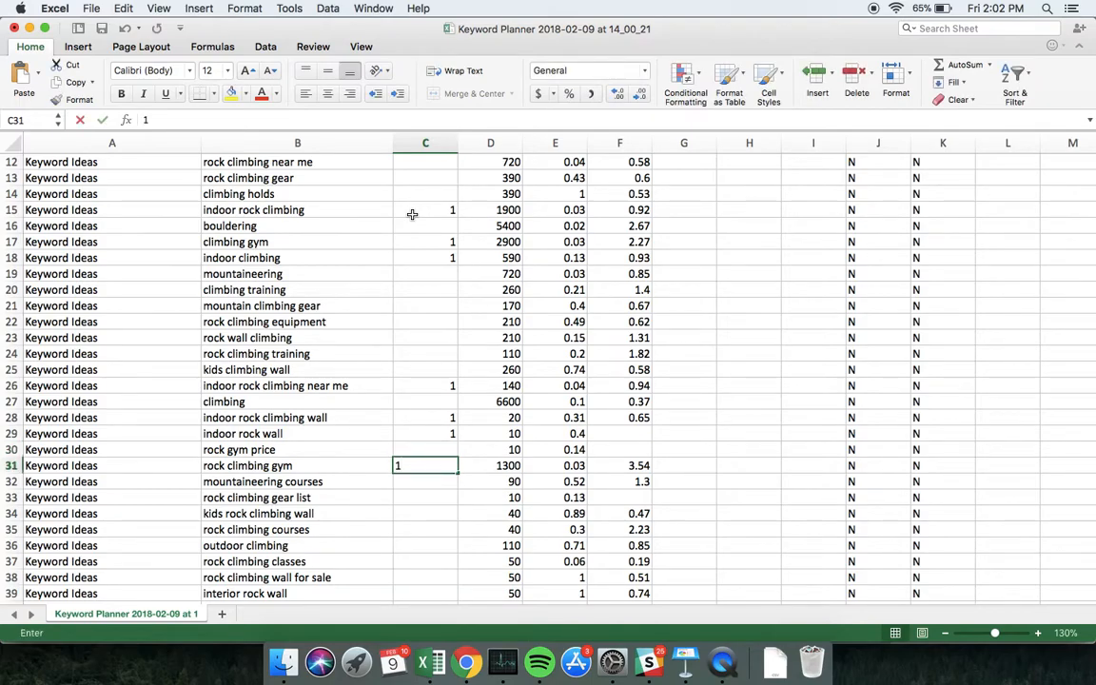
pyautogui.press('Return')
# Step: Mark the keyword "rock climbing courses" with a 1 in the WANT? column
pyautogui.press('Down')
pyautogui.press('Down')
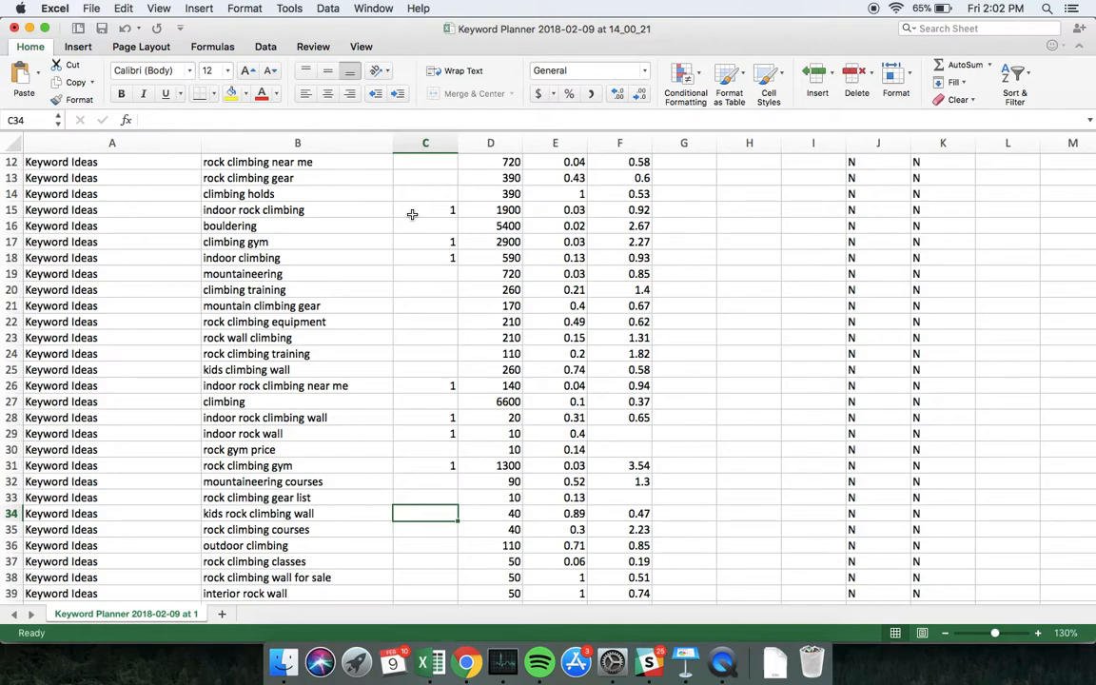
pyautogui.press('Down')
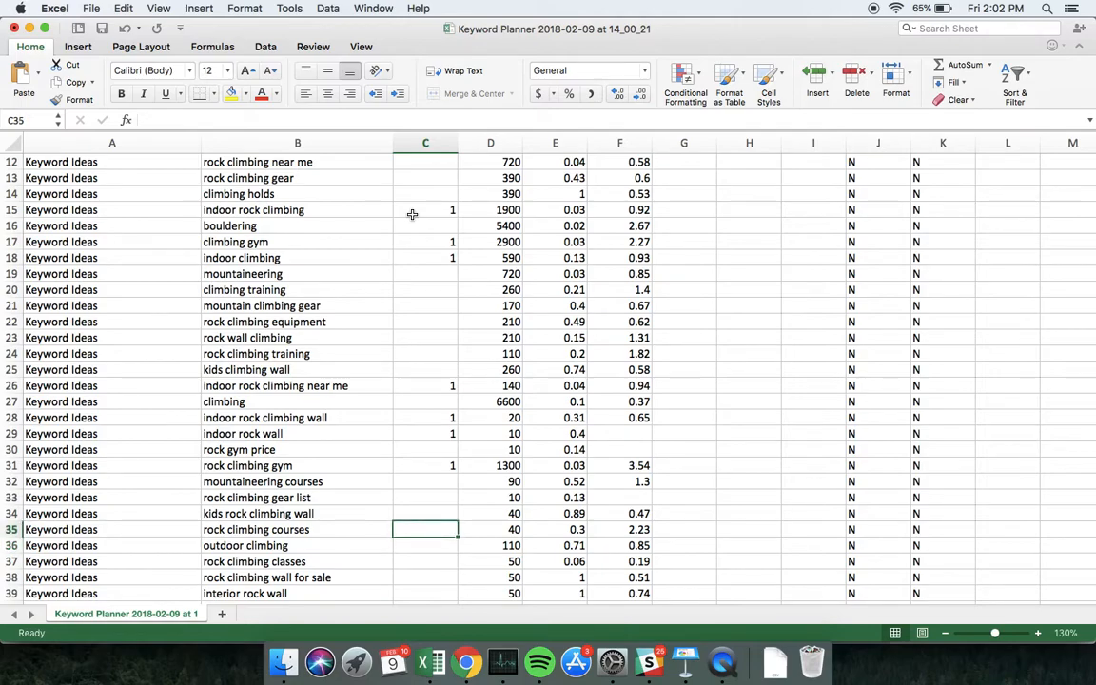
pyautogui.write('1')
pyautogui.press('Return')
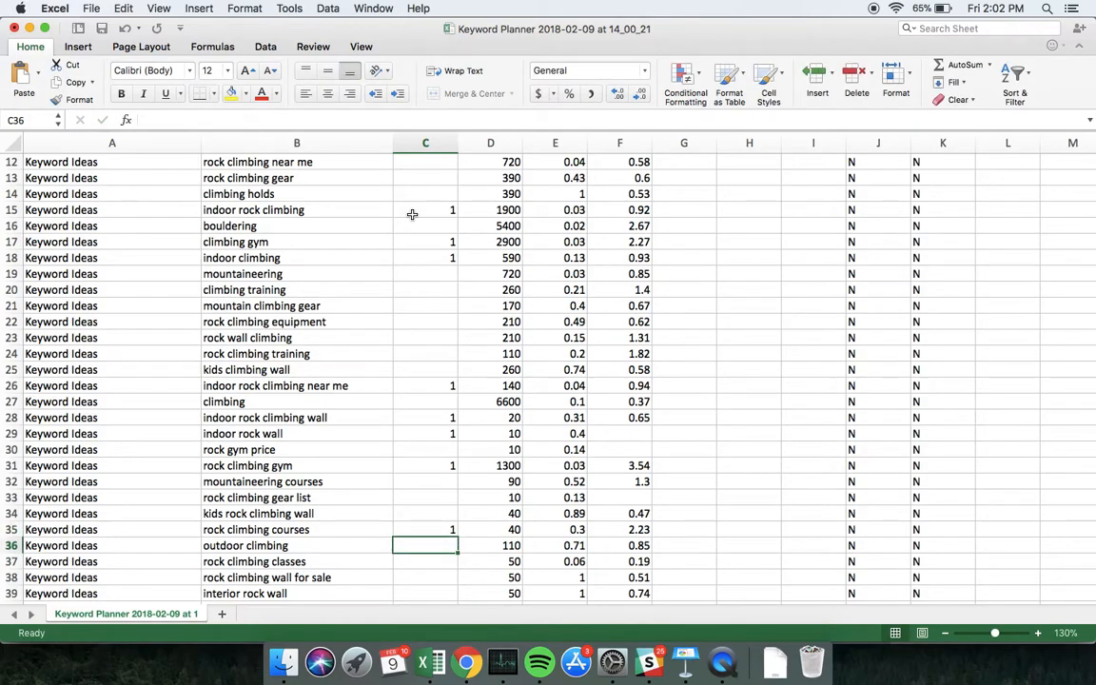
# Step: Mark the keyword "climbing wall near me" in row 50 with a 1 in the WANT? column
pyautogui.press('Down')
pyautogui.press('Down')
pyautogui.press('Down')
pyautogui.press('Down')
pyautogui.press('Down')
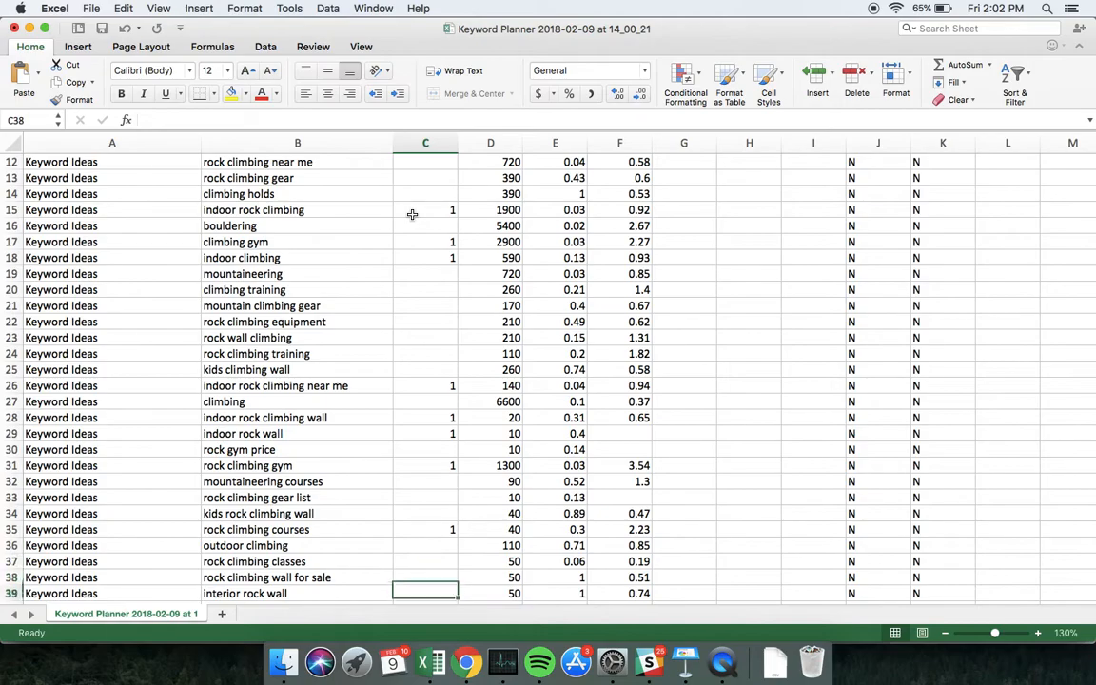
pyautogui.press('Down')
pyautogui.press('Down')
pyautogui.press('Down')
pyautogui.press('Down')
pyautogui.press('Down')
pyautogui.press('Down')
pyautogui.press('Down')
pyautogui.press('Down')
pyautogui.press('Down')
pyautogui.press('Down')
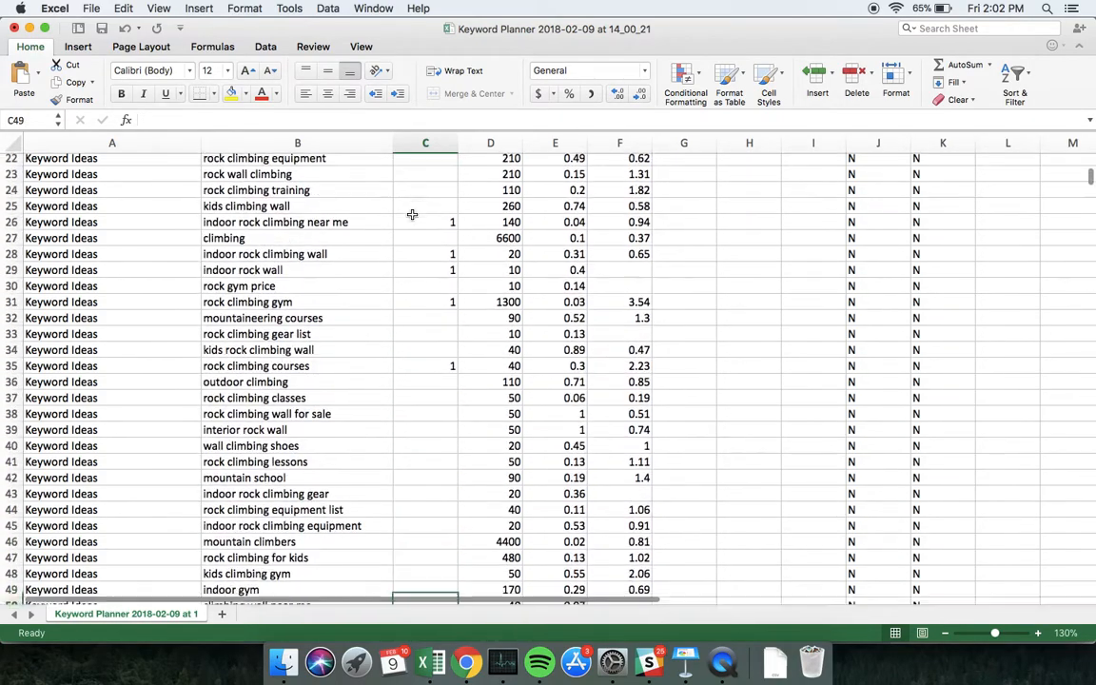
pyautogui.press('Up')
pyautogui.press('Up')
pyautogui.press('Up')
pyautogui.press('Up')
pyautogui.press('Up')
pyautogui.press('Up')
pyautogui.press('Up')
pyautogui.press('Up')
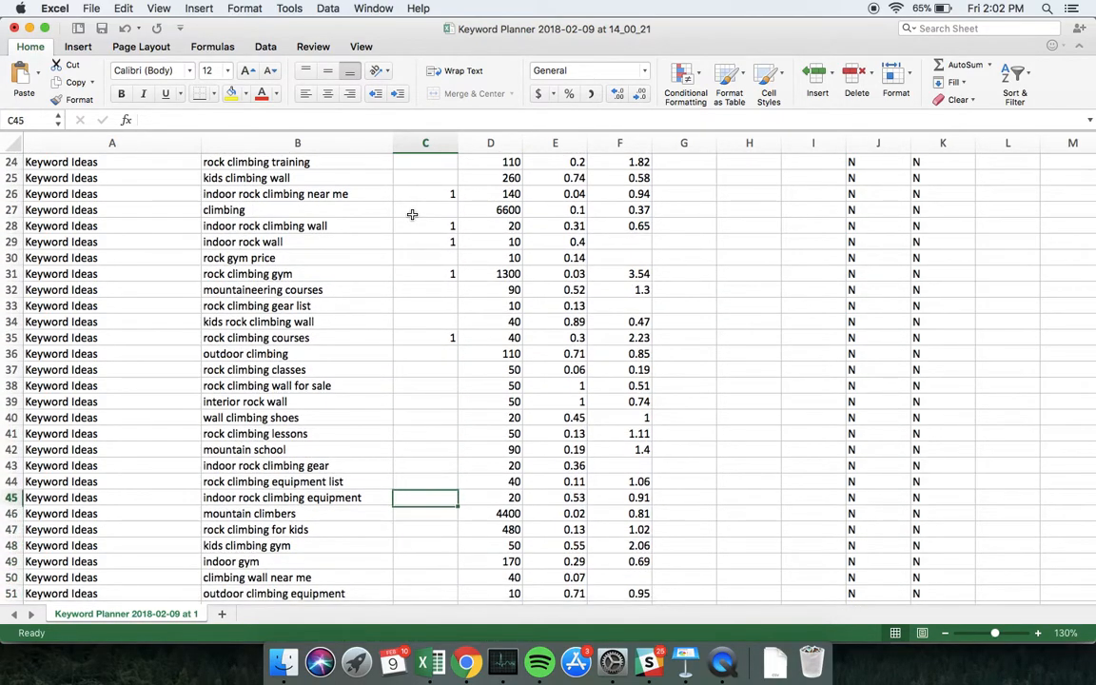
pyautogui.press('Down')
pyautogui.press('Down')
pyautogui.press('Down')
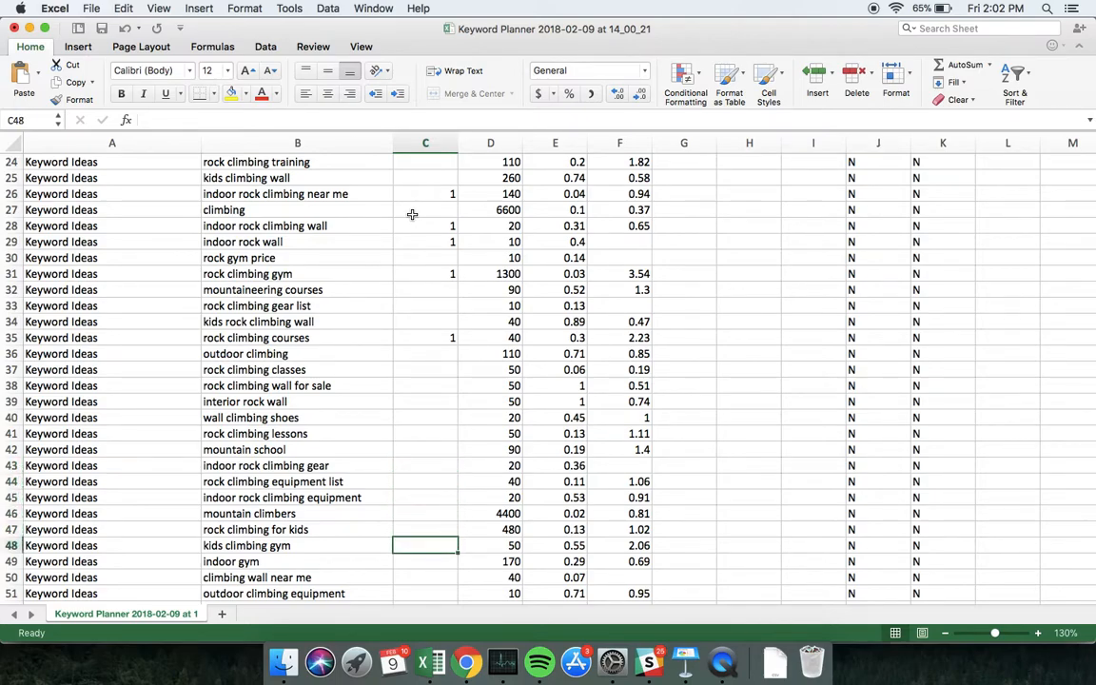
pyautogui.press('Down')
pyautogui.press('Down')
pyautogui.press('Down')
pyautogui.press('Down')
pyautogui.write('1')
pyautogui.click(282, 321)
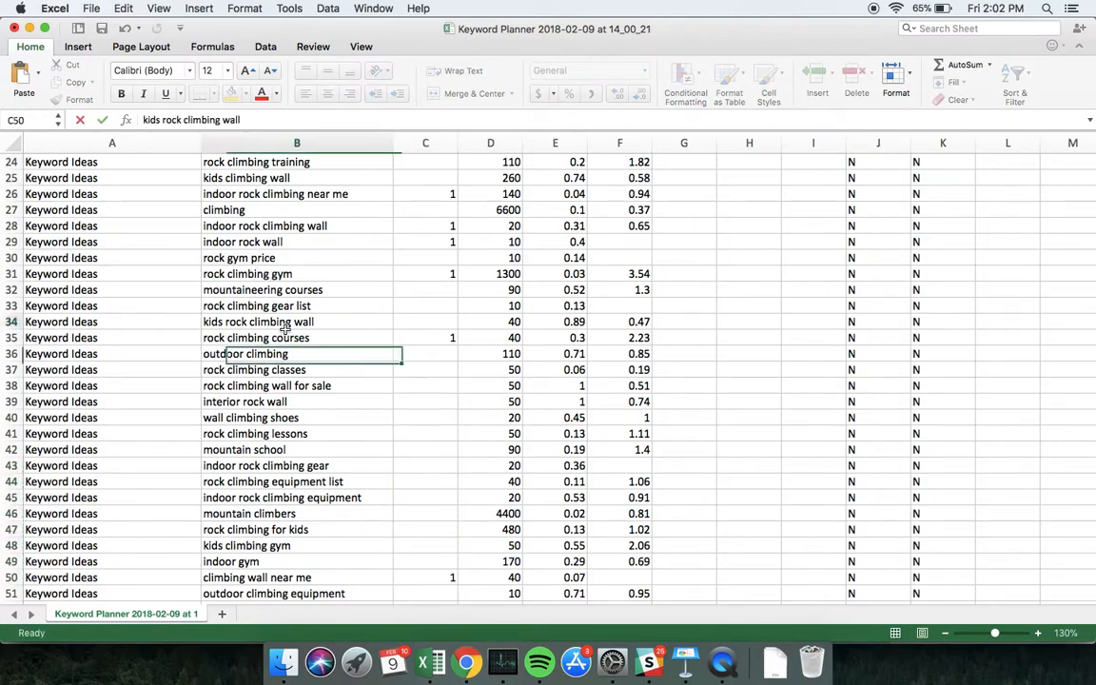
pyautogui.scroll(10, 283, 323)
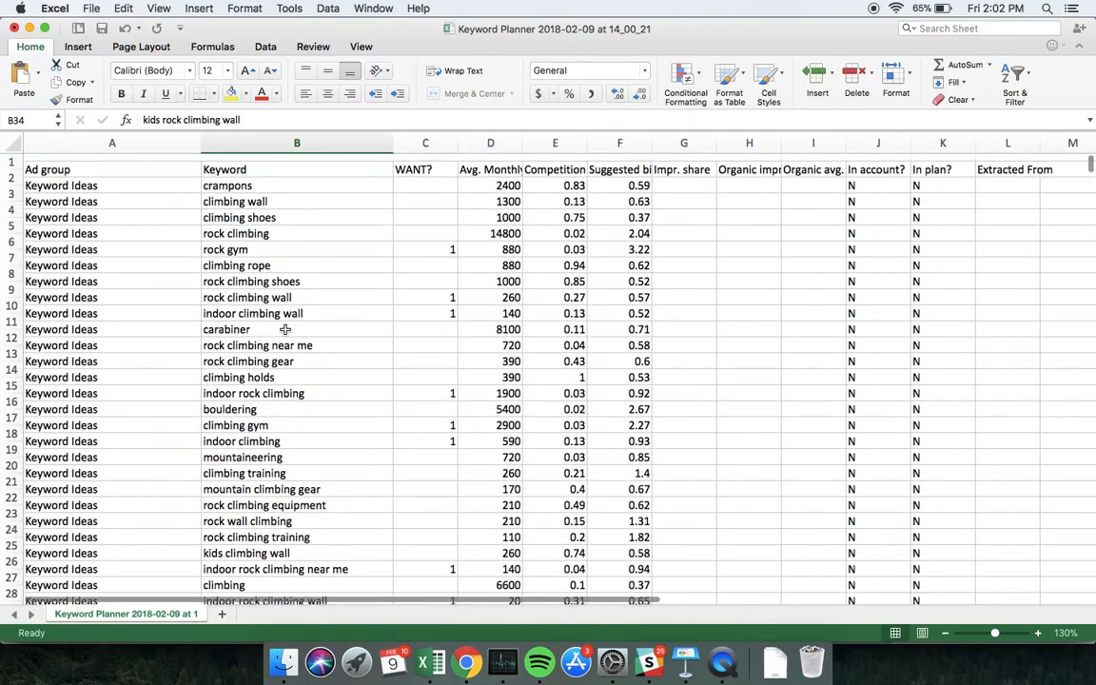
# Step: Add filters to the header row and sort the sheet by the WANT? column in ascending order
pyautogui.click(427, 161)
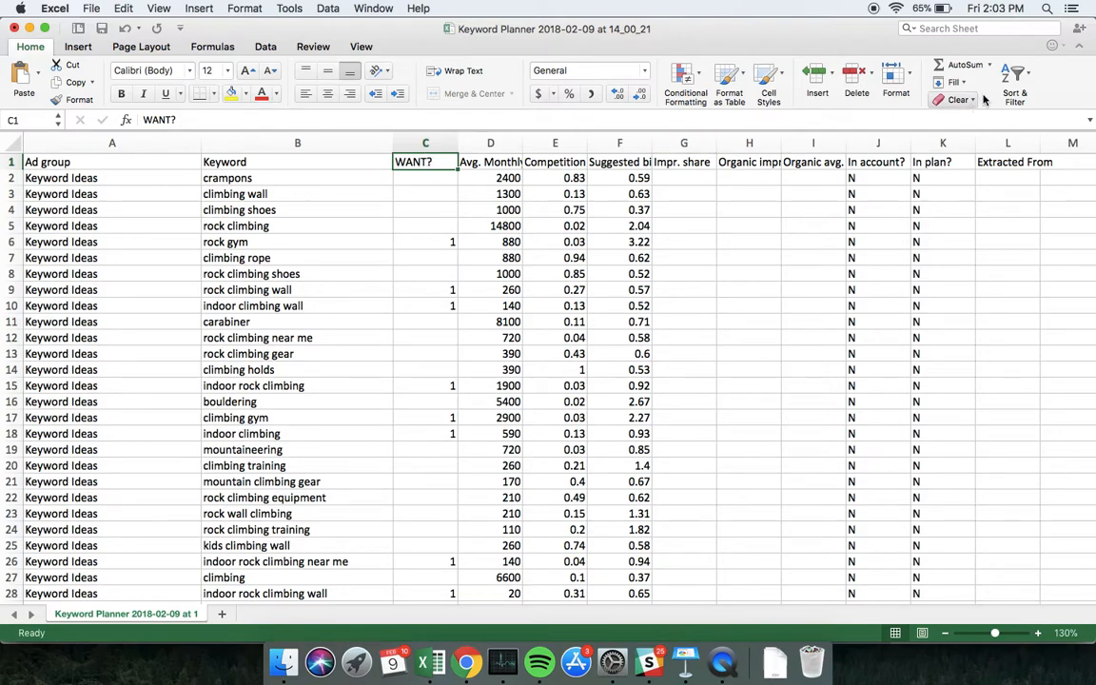
pyautogui.click(1008, 79)
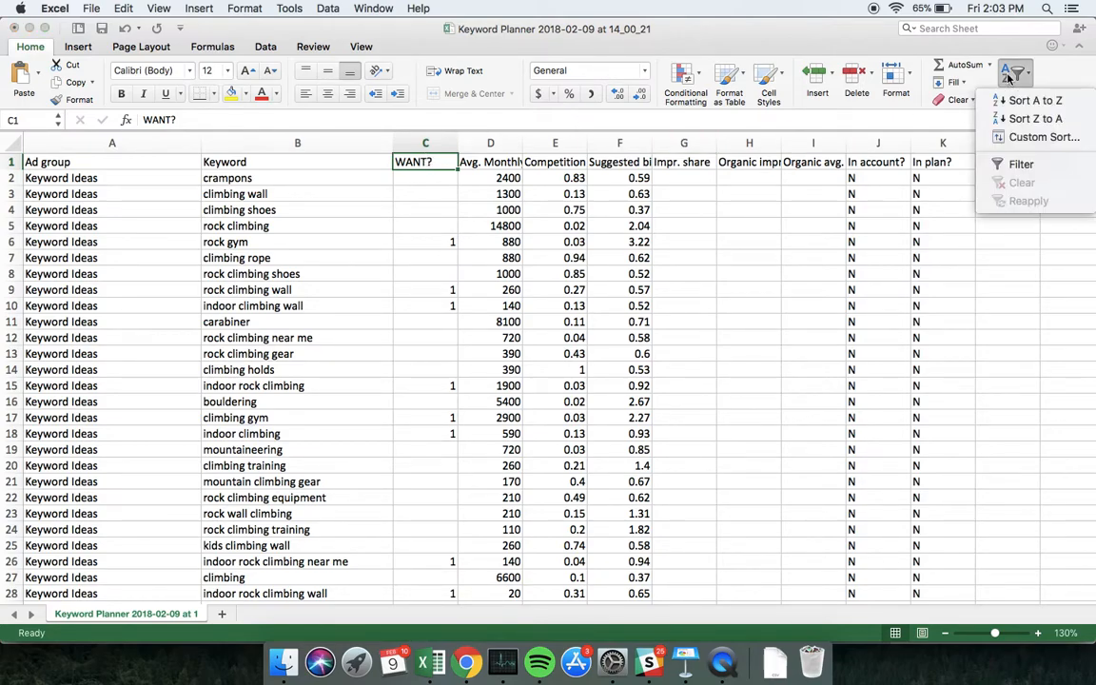
pyautogui.click(1013, 164)
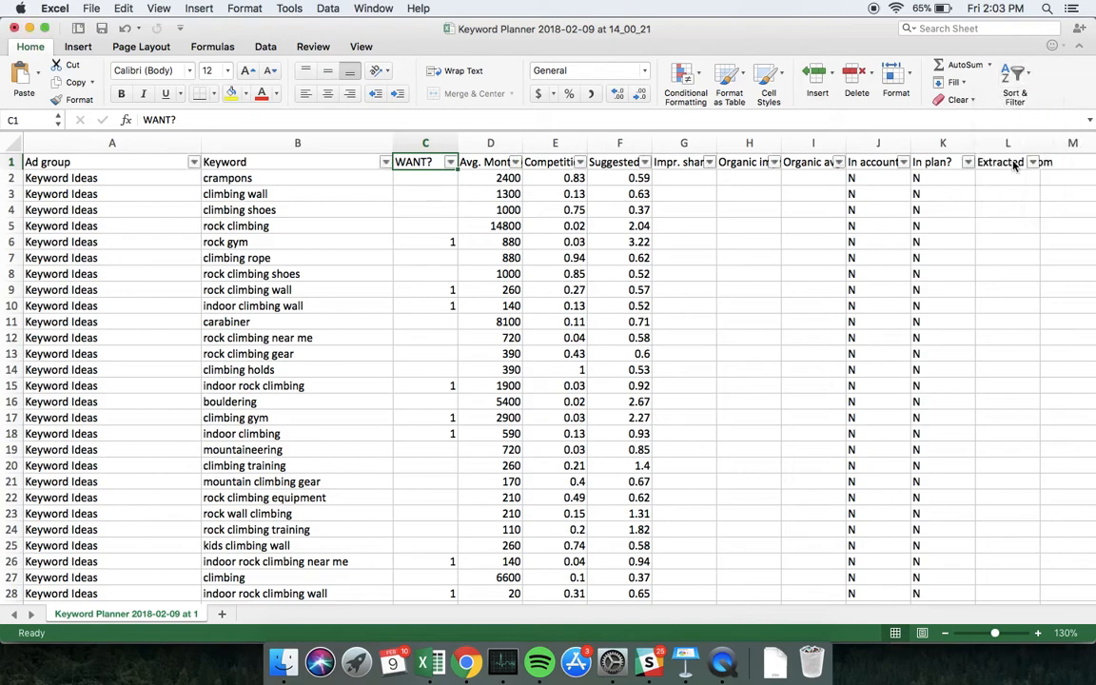
pyautogui.click(449, 164)
pyautogui.click(501, 250)
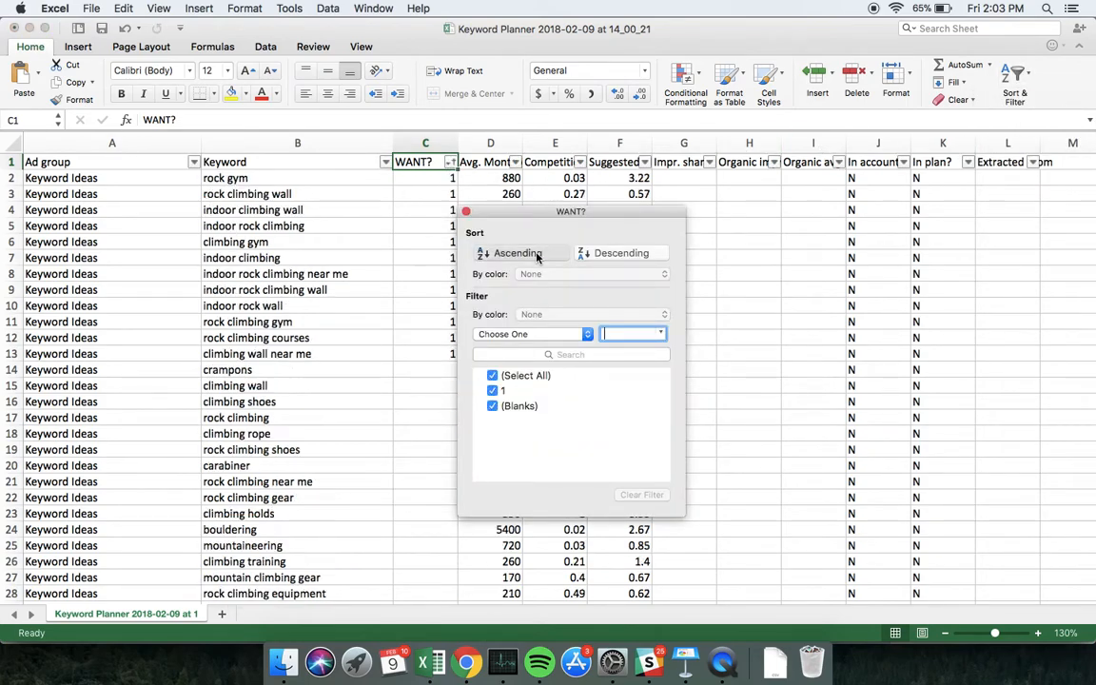
pyautogui.click(466, 212)
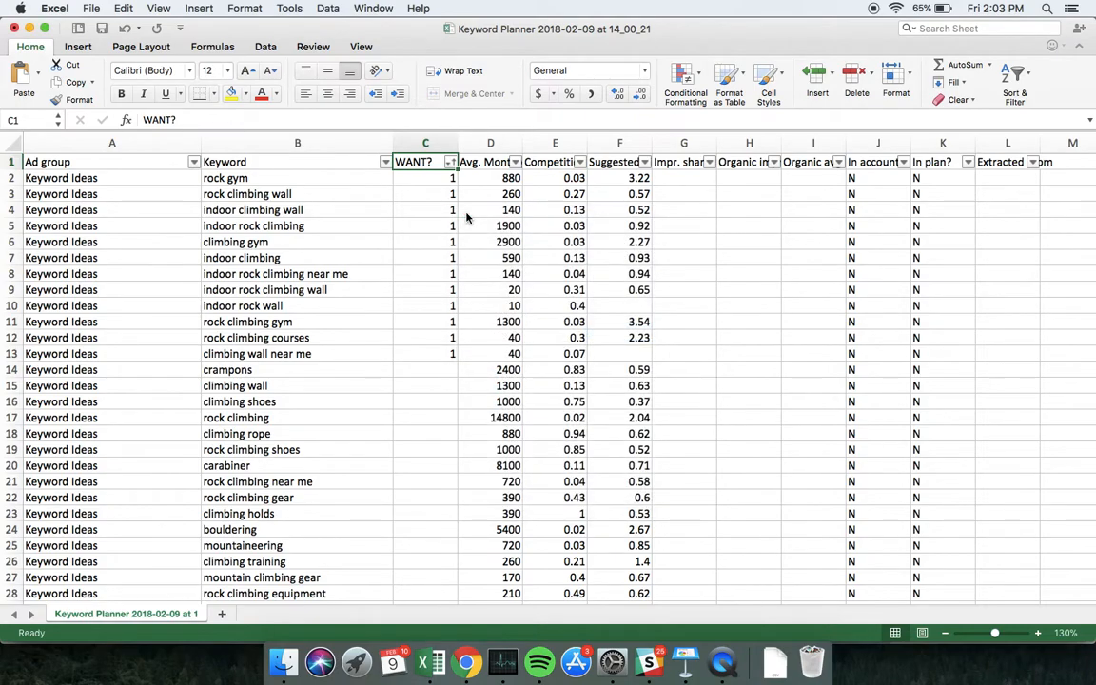
# Step: Copy the keywords marked 1 into the Google Sheets keyword list from A7 down and widen column A to fit them
pyautogui.moveTo(295, 177); pyautogui.dragTo(301, 354)
pyautogui.press('super+c')
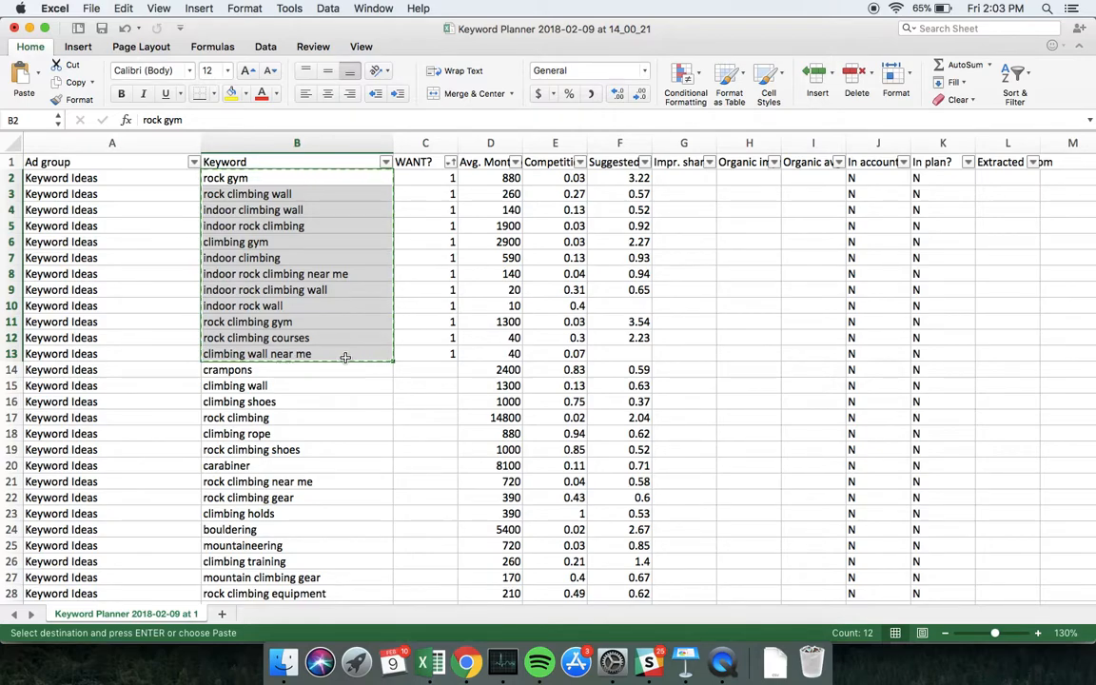
pyautogui.press('super+Tab')
pyautogui.click(927, 34)
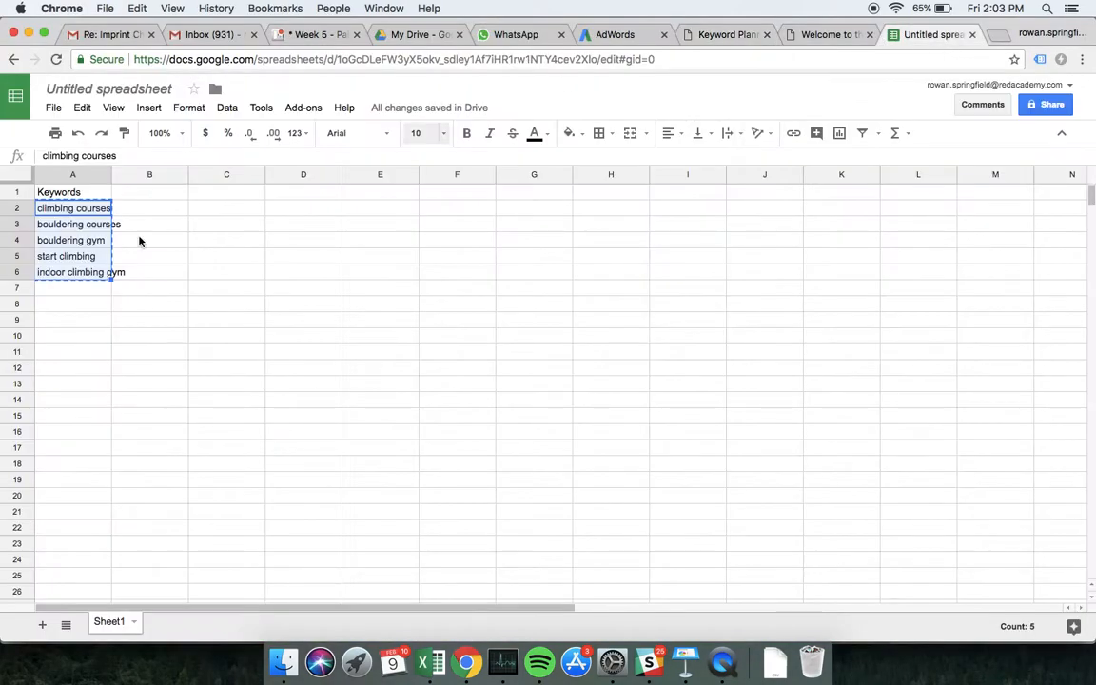
pyautogui.click(84, 289)
pyautogui.press('super+v')
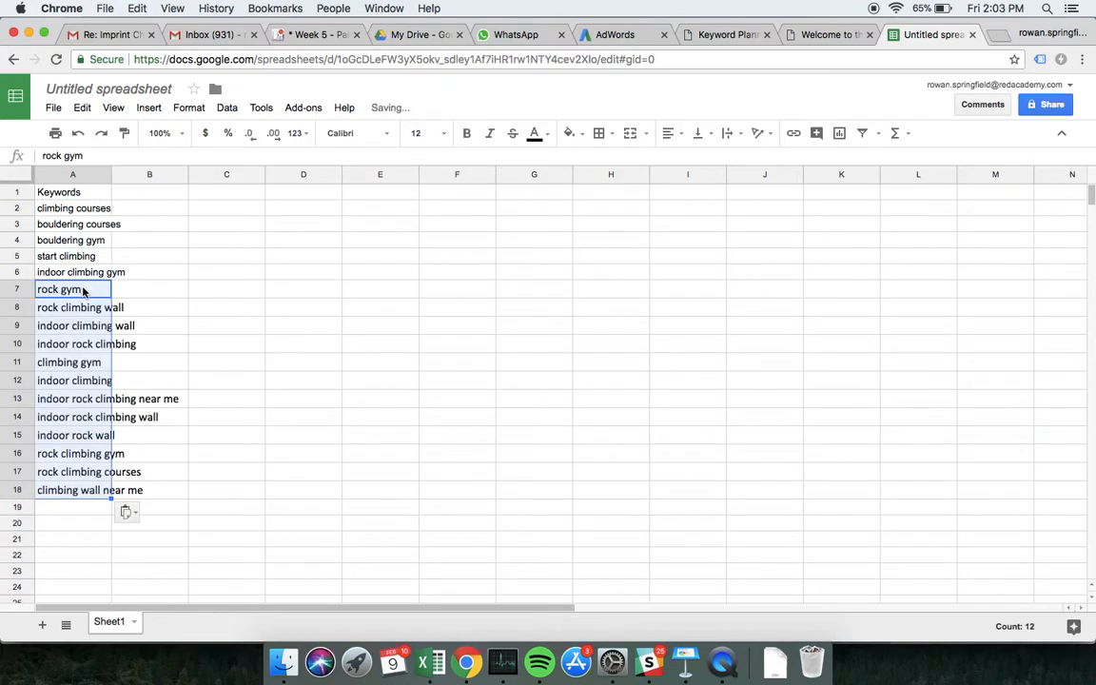
pyautogui.moveTo(111, 174); pyautogui.dragTo(187, 175)
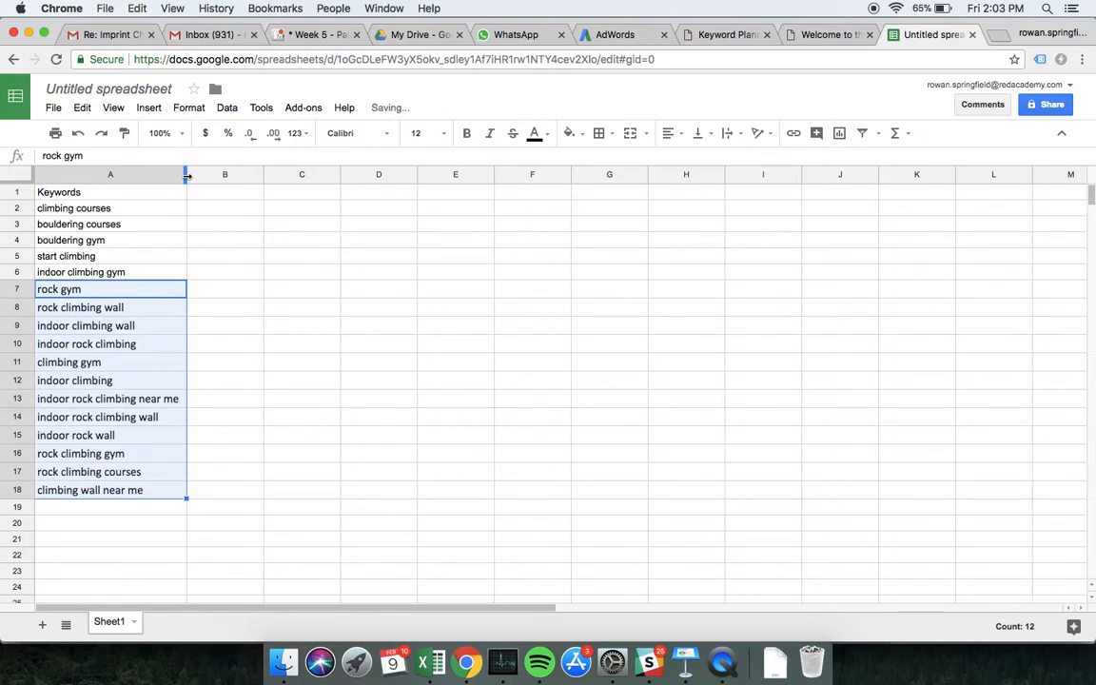
# Step: Add a filter to the Keywords column and sort the keyword list A to Z
pyautogui.click(116, 210)
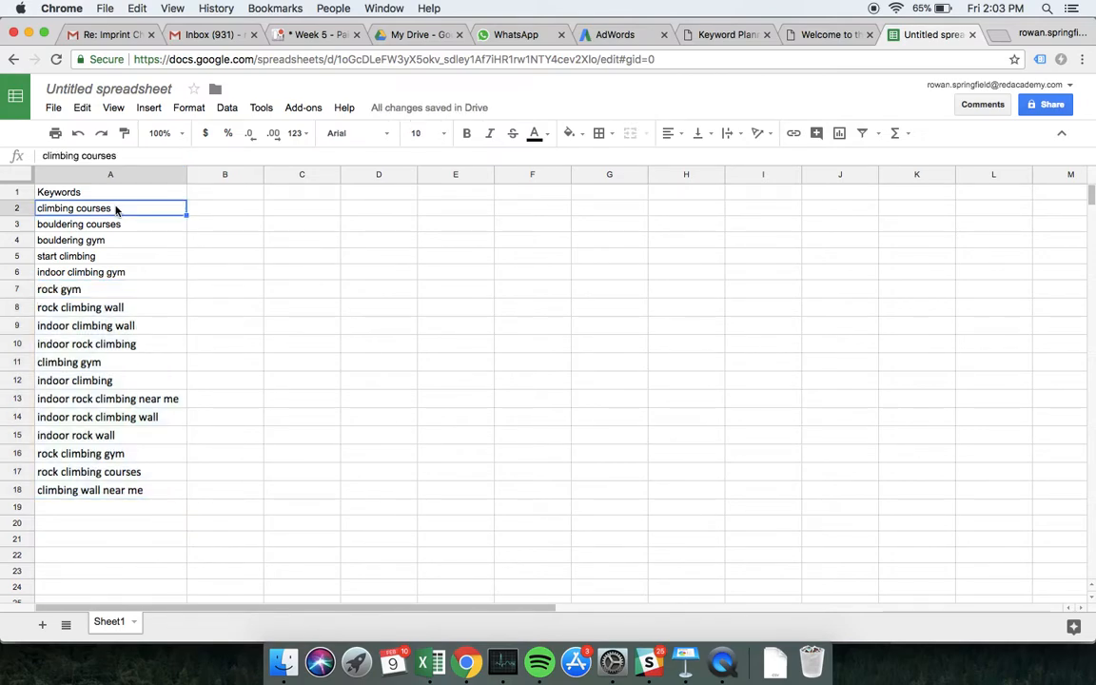
pyautogui.click(117, 191)
pyautogui.click(226, 108)
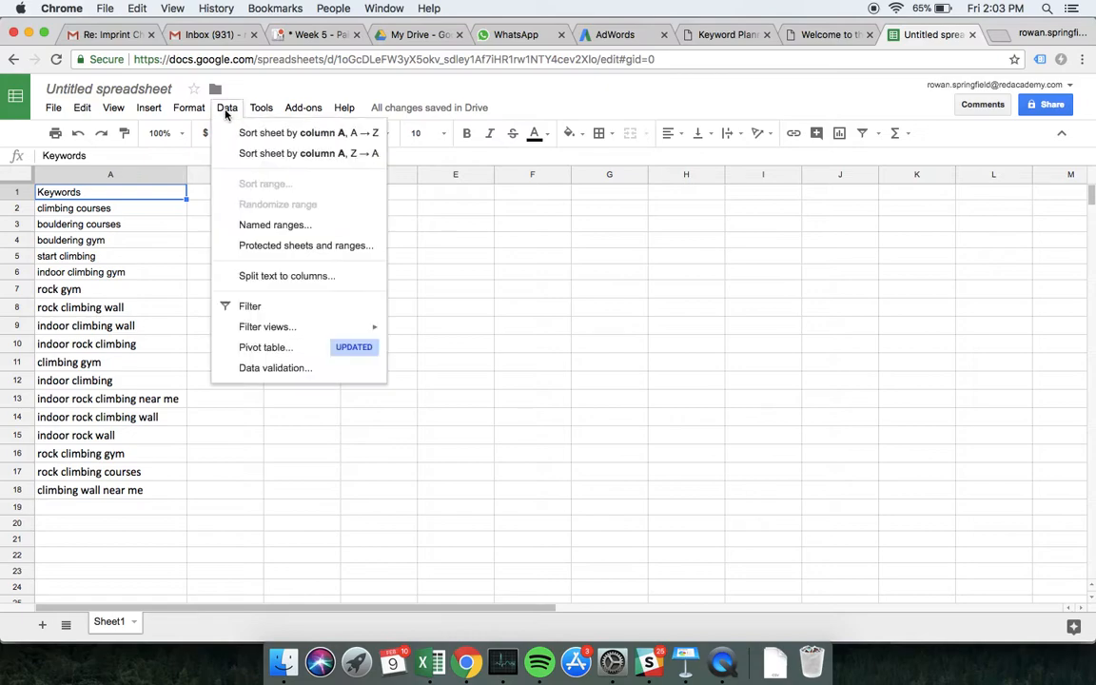
pyautogui.click(284, 305)
pyautogui.click(178, 192)
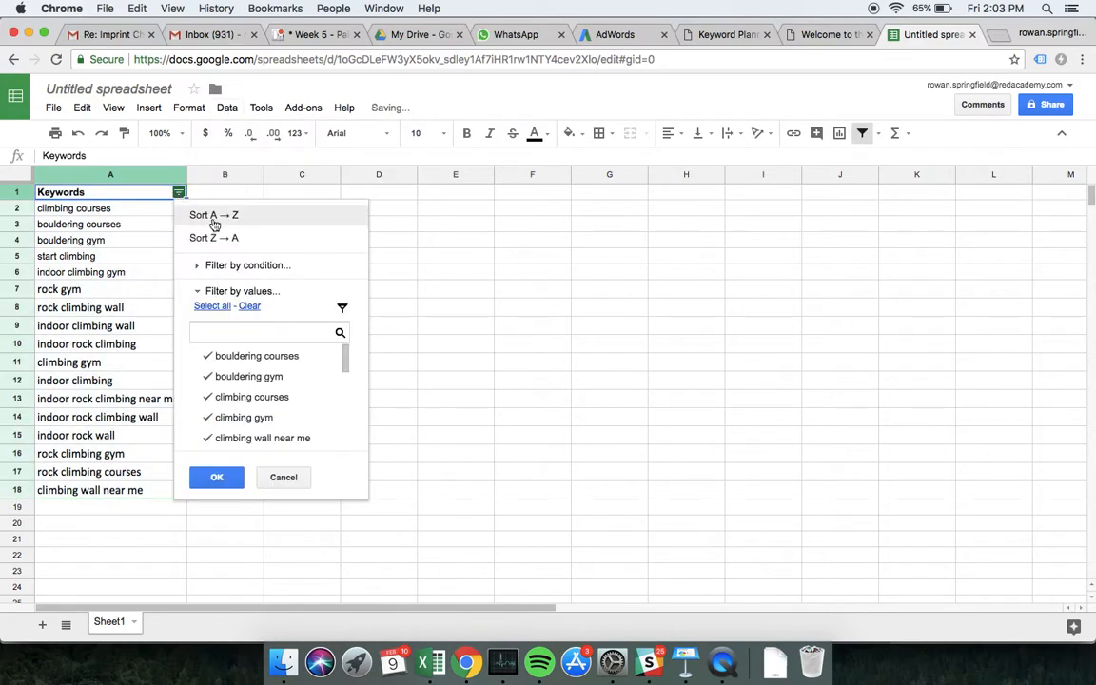
pyautogui.click(216, 223)
pyautogui.click(300, 241)
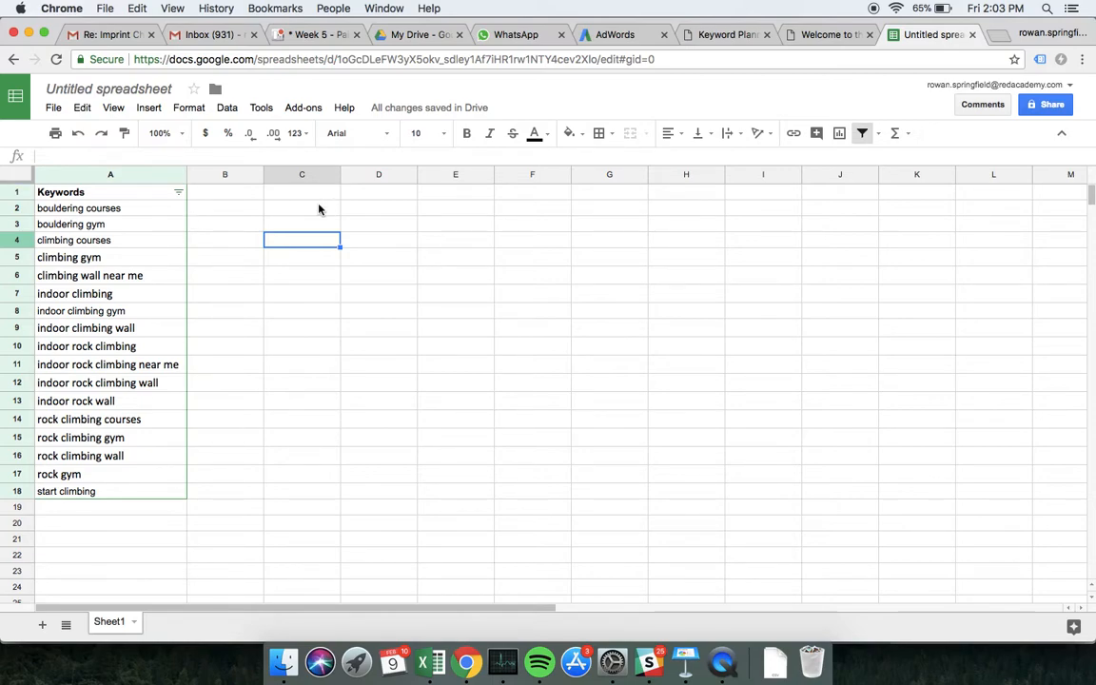
# Step: Search Google for "keyword multiplier" in a new browser tab and open Kogneta's Free Keyword Multiplier Tool at its keyword list fields
pyautogui.click(997, 35)
pyautogui.write('k')
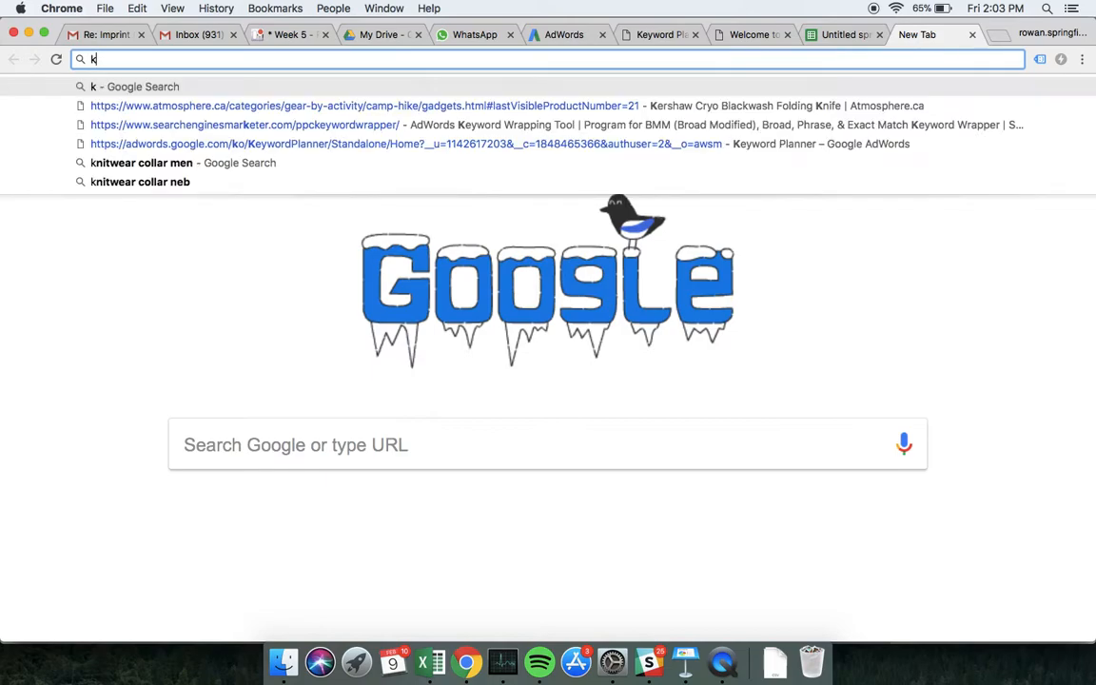
pyautogui.write('eyword u')
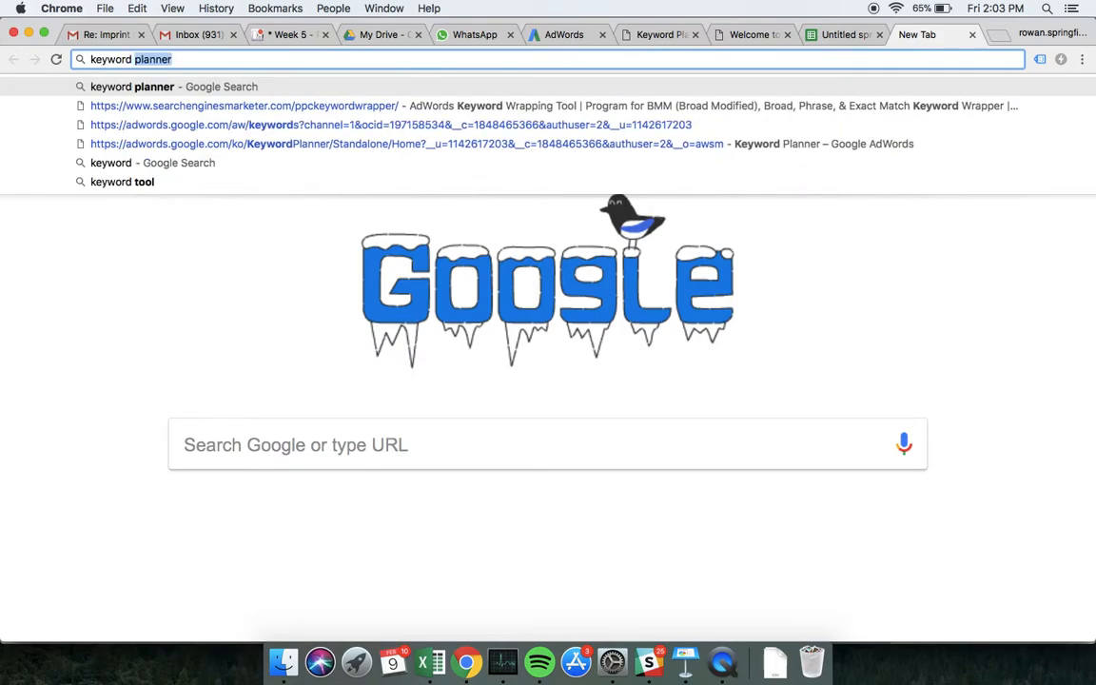
pyautogui.press('BackSpace')
pyautogui.write('mt')
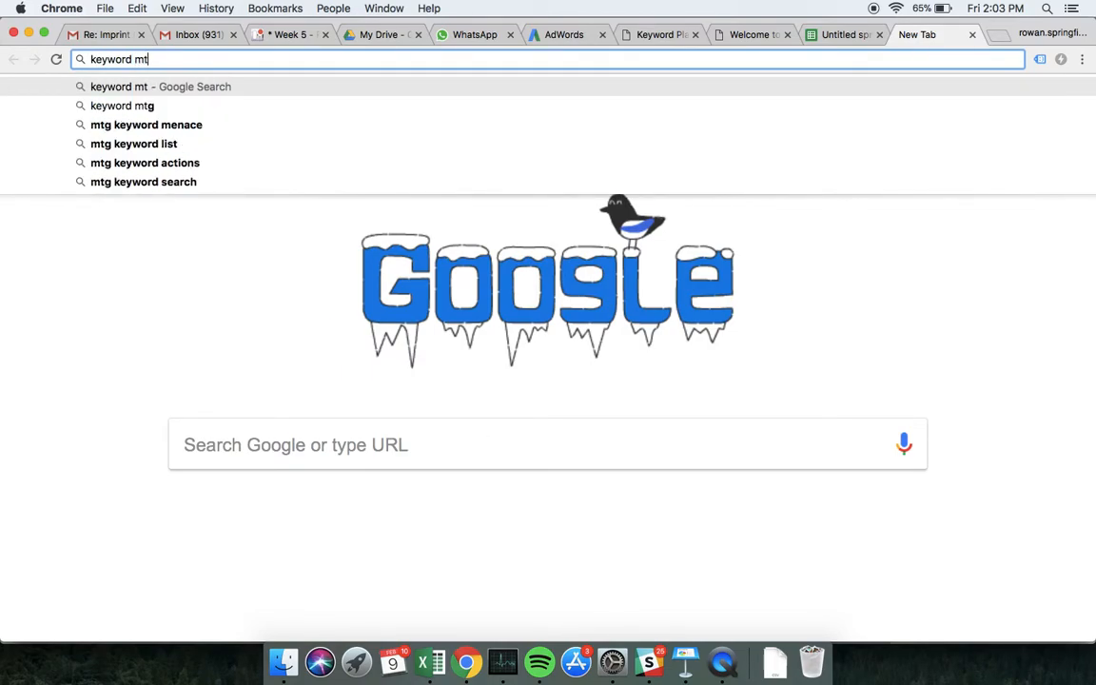
pyautogui.press('BackSpace')
pyautogui.press('BackSpace')
pyautogui.write('multipli')
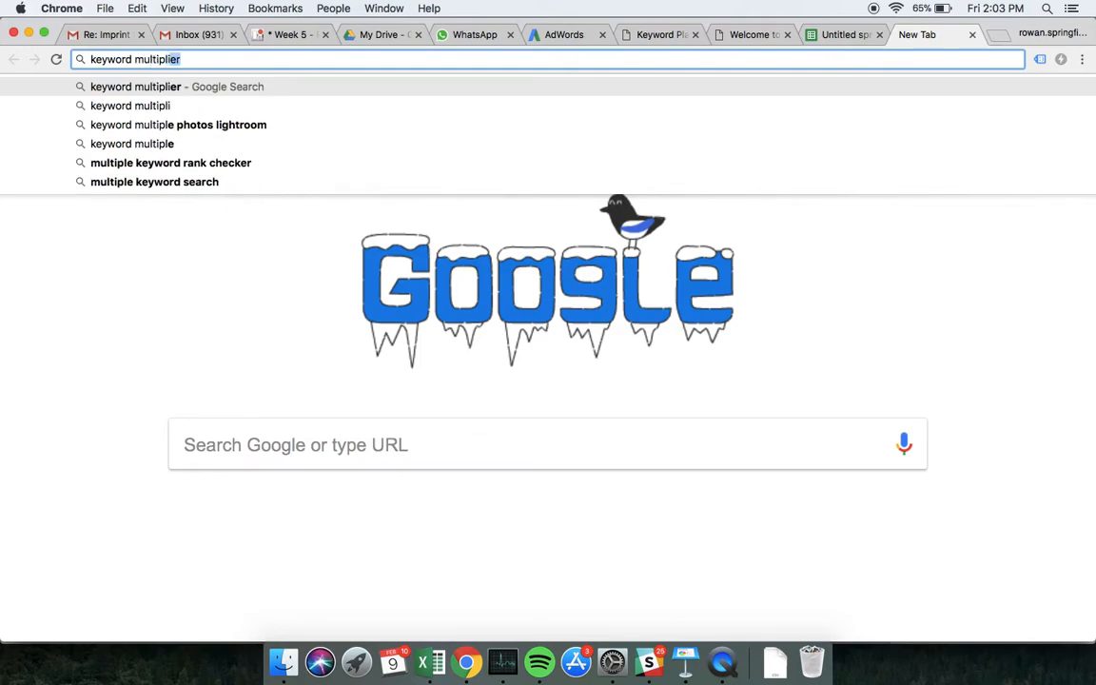
pyautogui.press('Return')
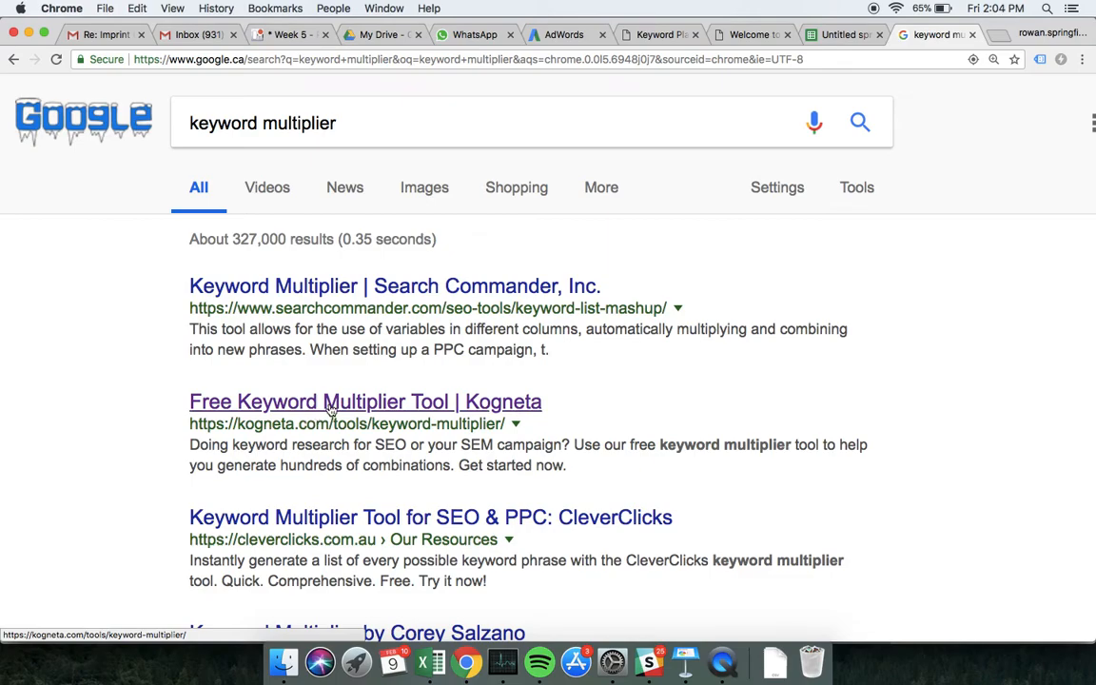
pyautogui.click(335, 401)
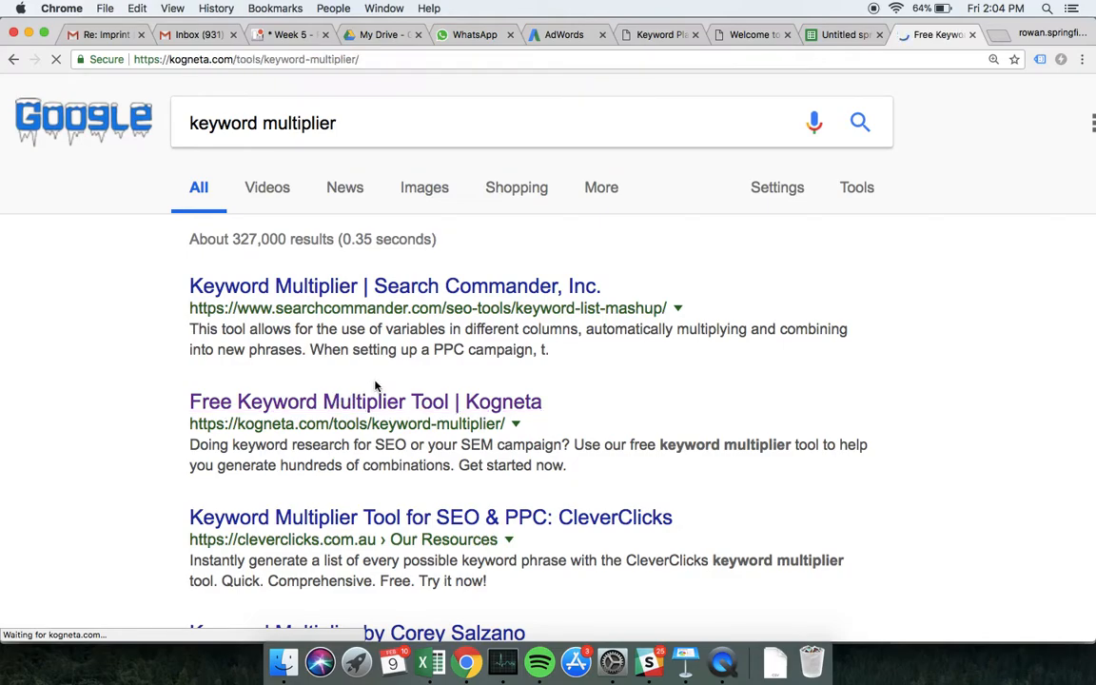
pyautogui.scroll(-5, 687, 174)
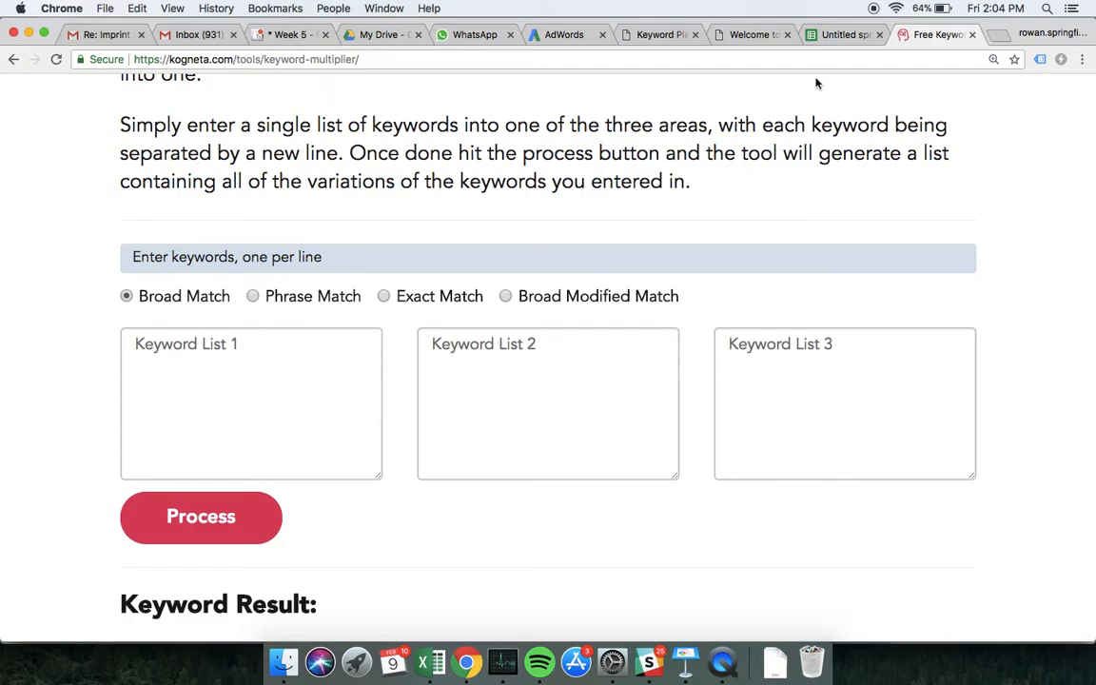
# Step: Back in the keyword spreadsheet, list the base terms bouldering, climbing, rock climbing and indoor climbing in cells C4 to C7
pyautogui.click(820, 35)
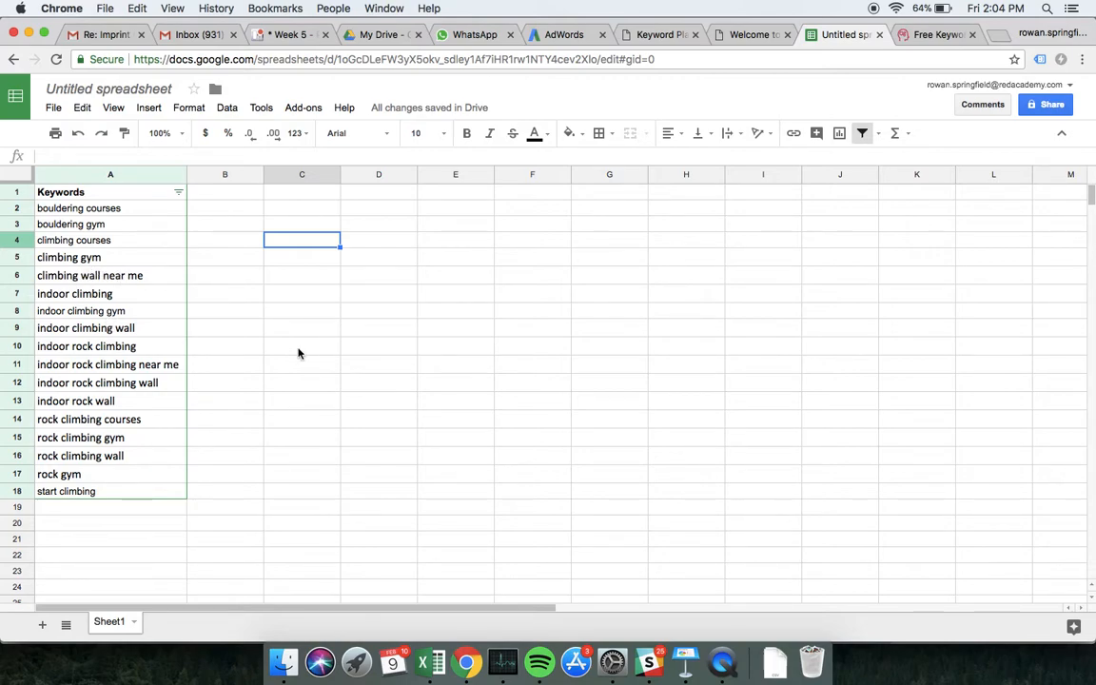
pyautogui.write('bouldering')
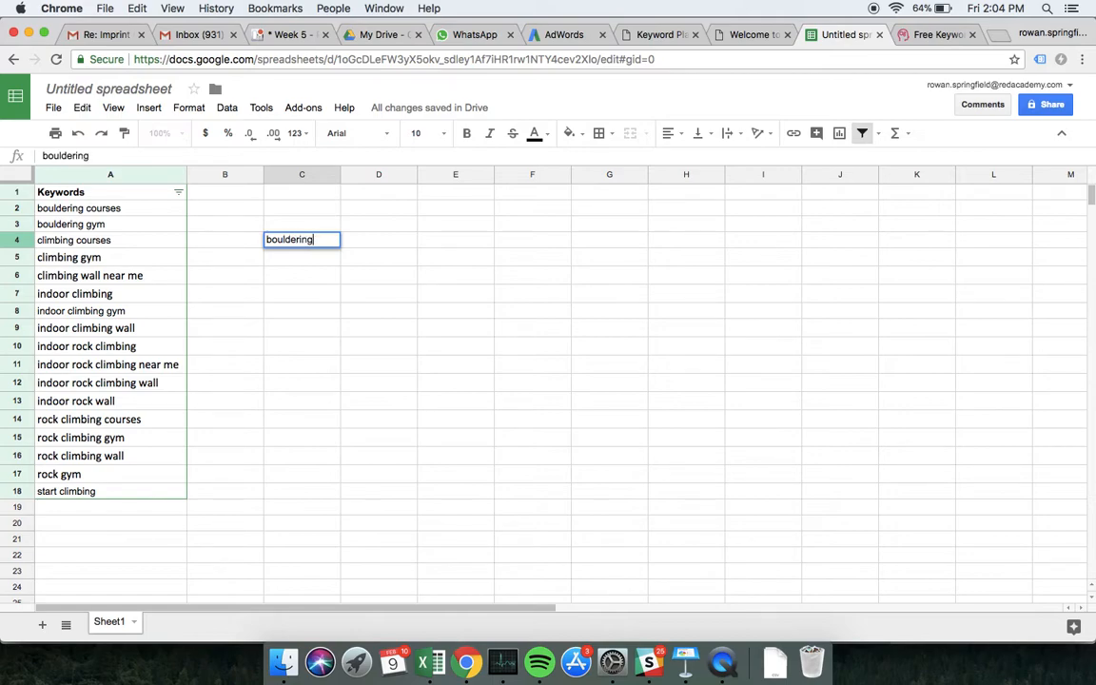
pyautogui.press('Return')
pyautogui.write('climbing')
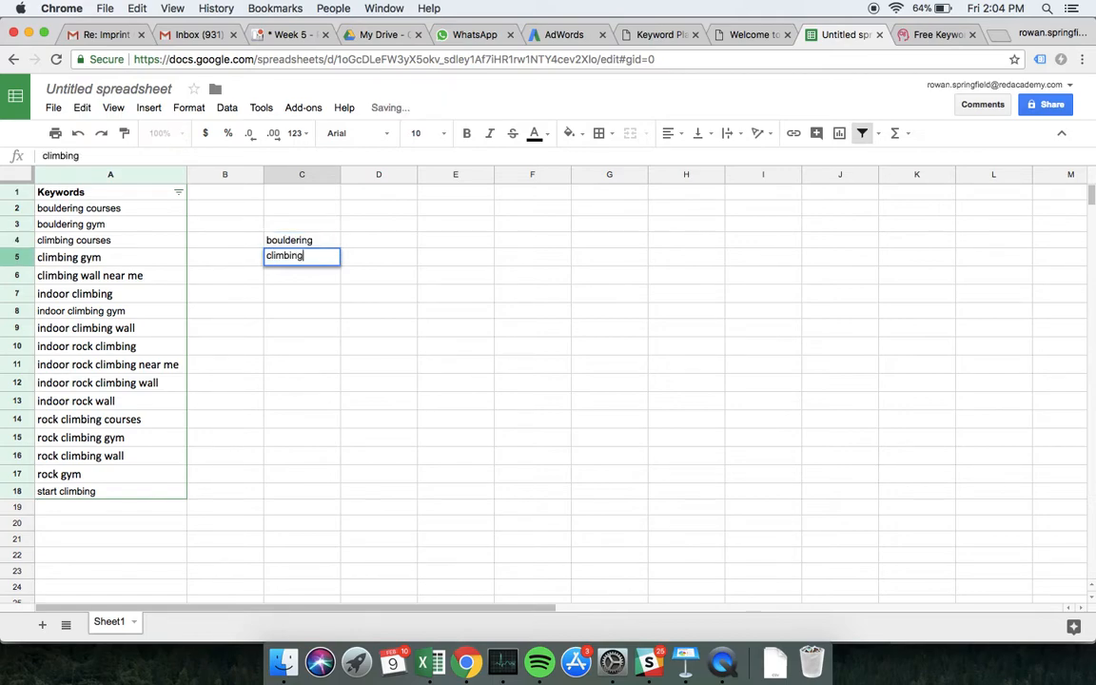
pyautogui.press('Return')
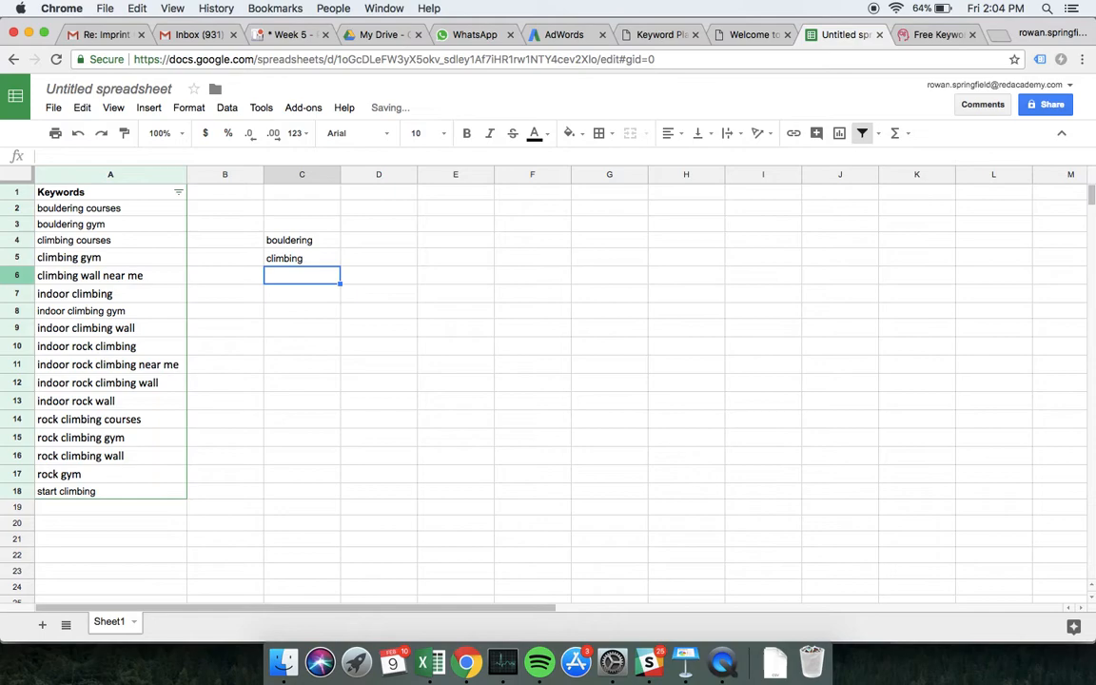
pyautogui.write('rock climbing')
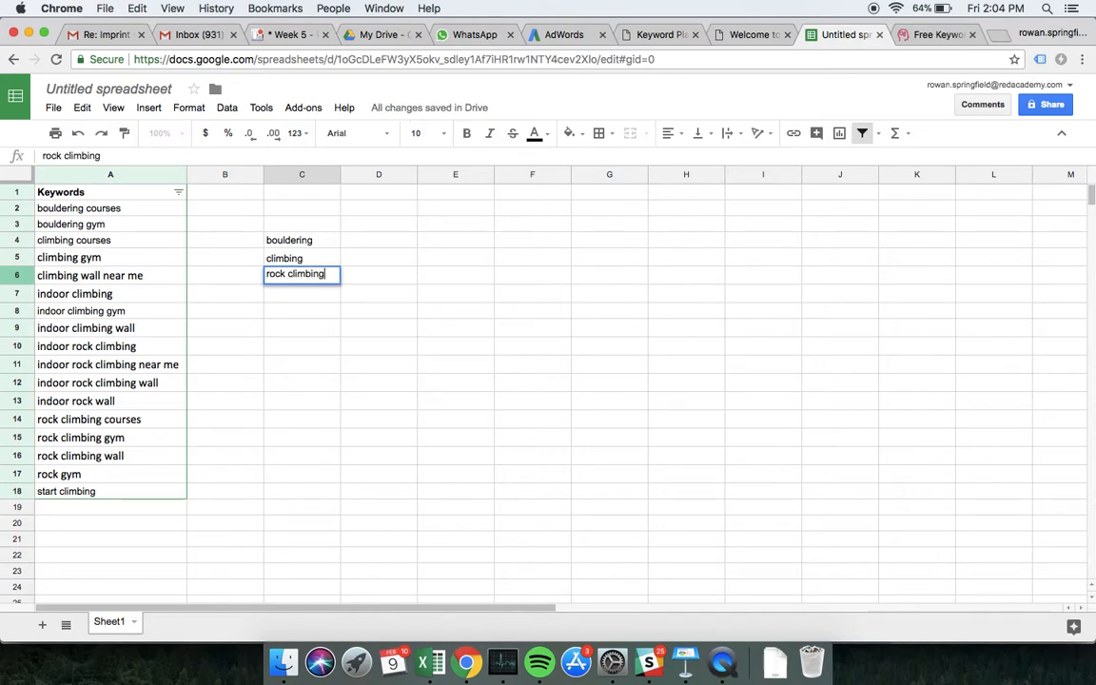
pyautogui.press('Return')
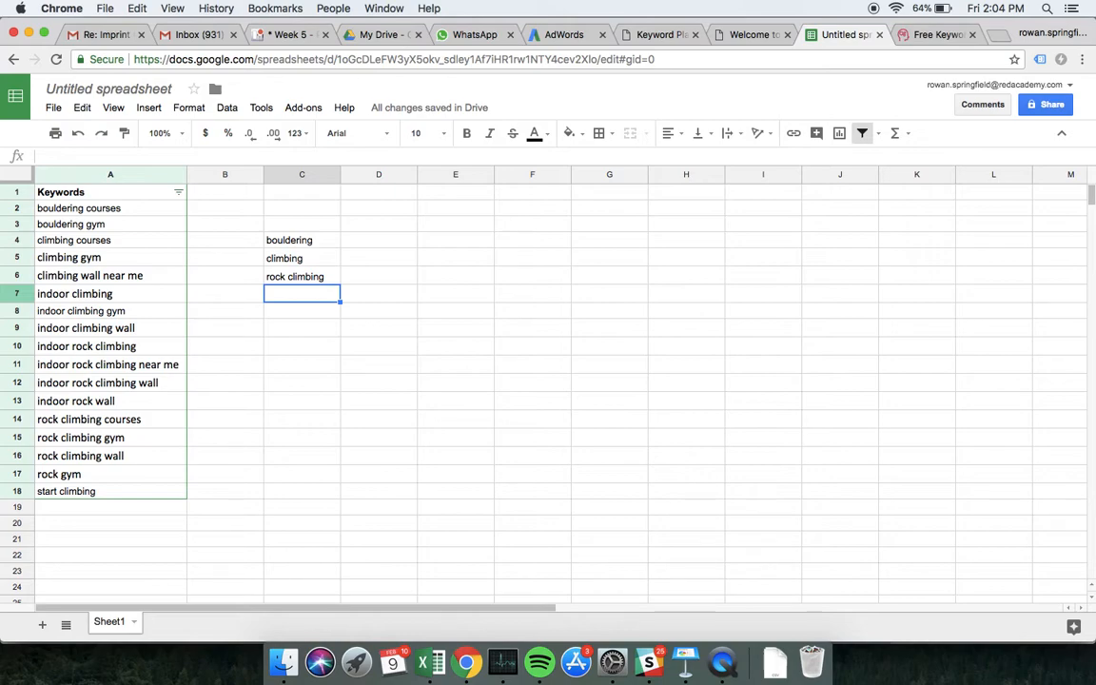
pyautogui.write('indoor cl')
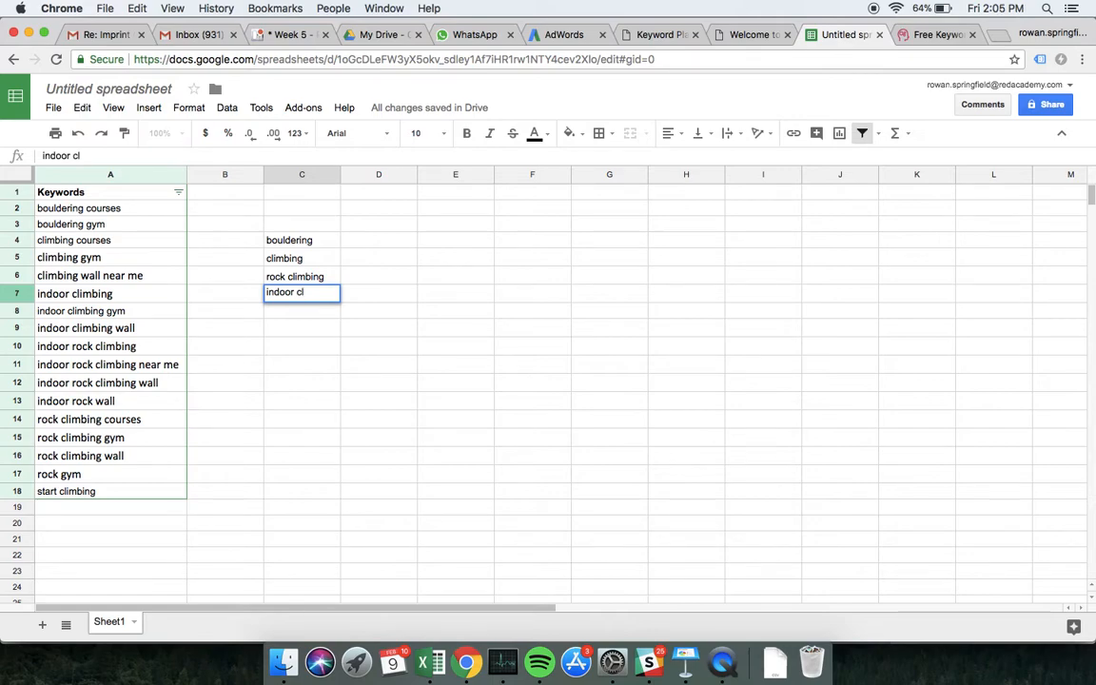
pyautogui.write('imbing')
pyautogui.press('Return')
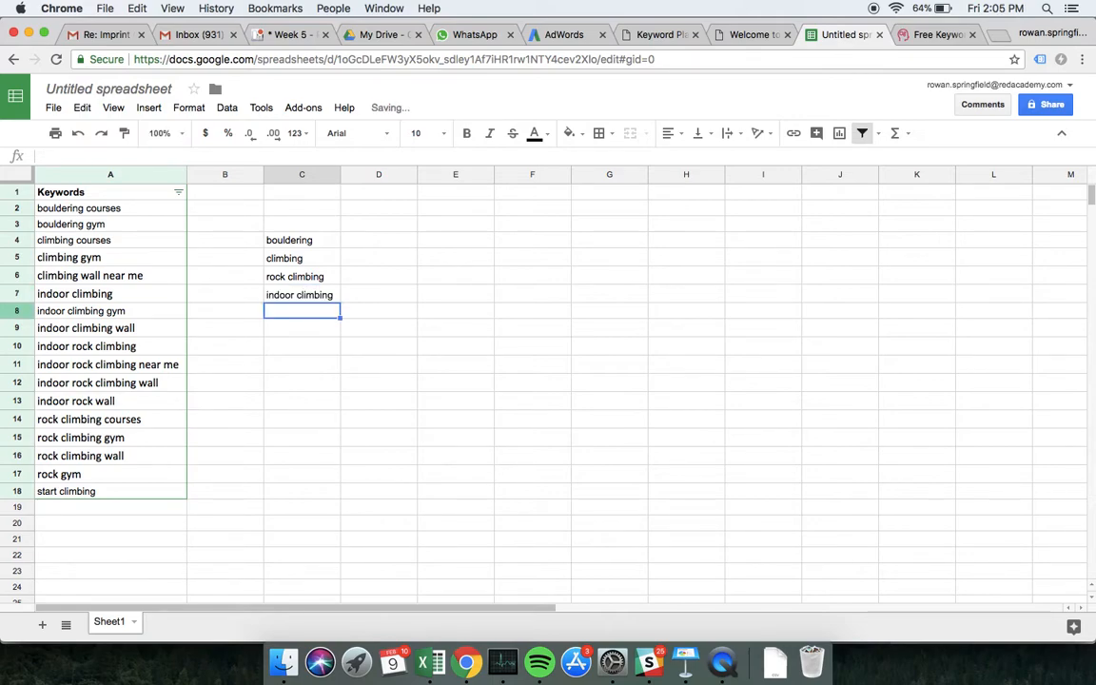
pyautogui.press('Up')
pyautogui.press('Up')
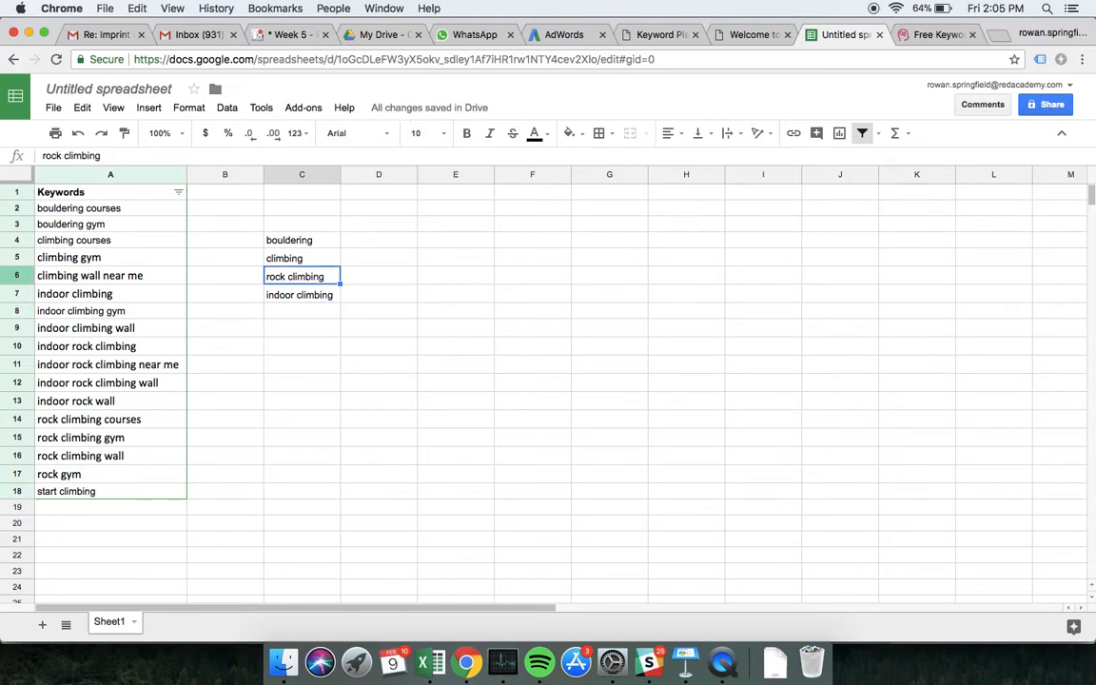
pyautogui.press('Left')
pyautogui.press('Down')
pyautogui.press('Down')
pyautogui.press('Down')
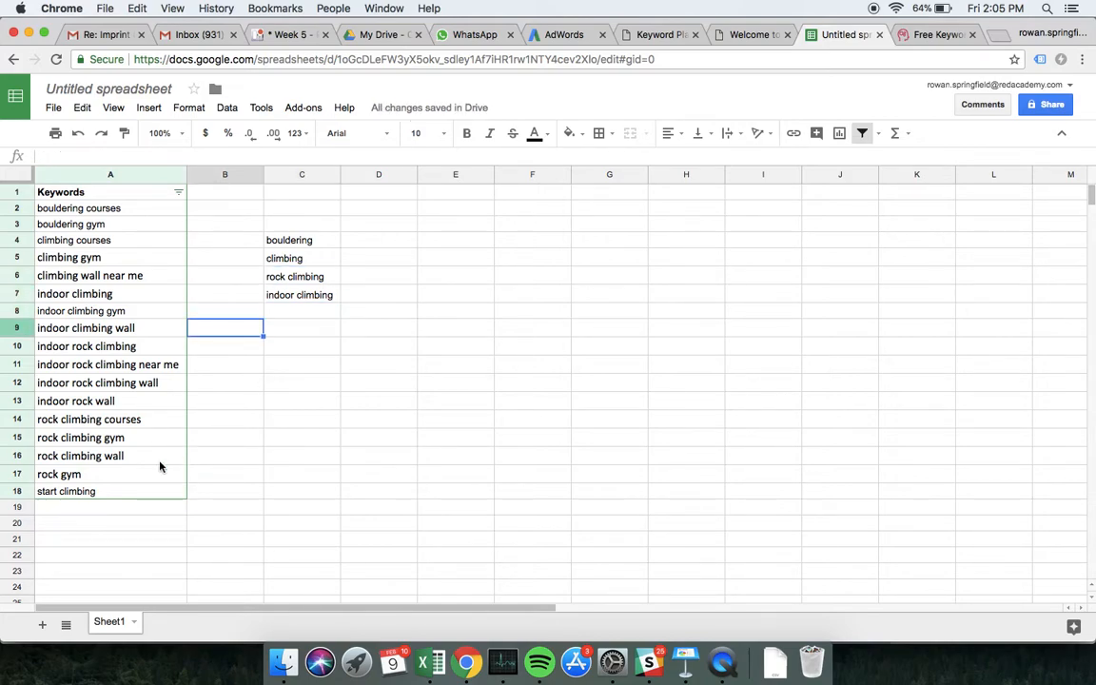
pyautogui.click(293, 314)
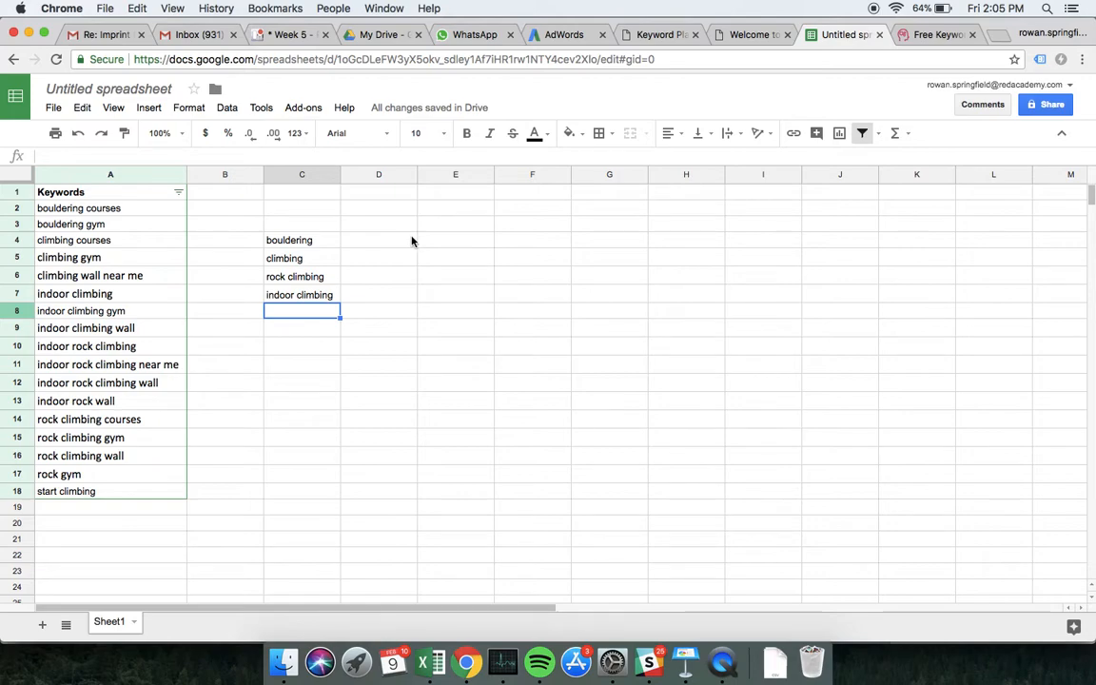
# Step: List the modifier terms course, courses and classes in cells E4 to E6
pyautogui.click(443, 244)
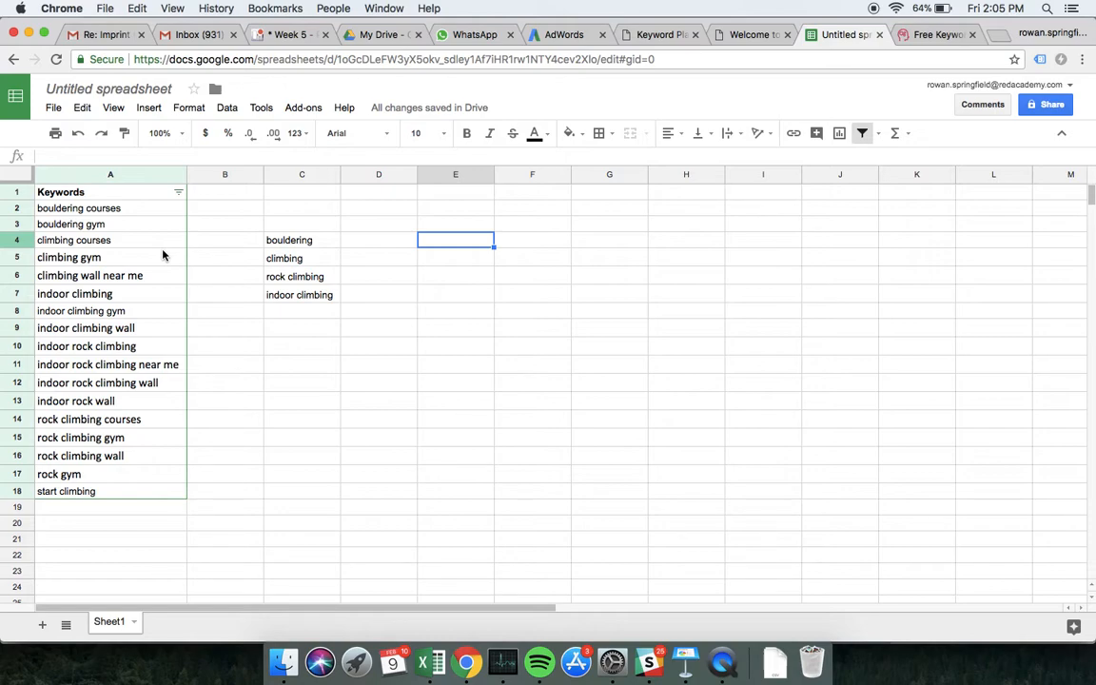
pyautogui.write('cour')
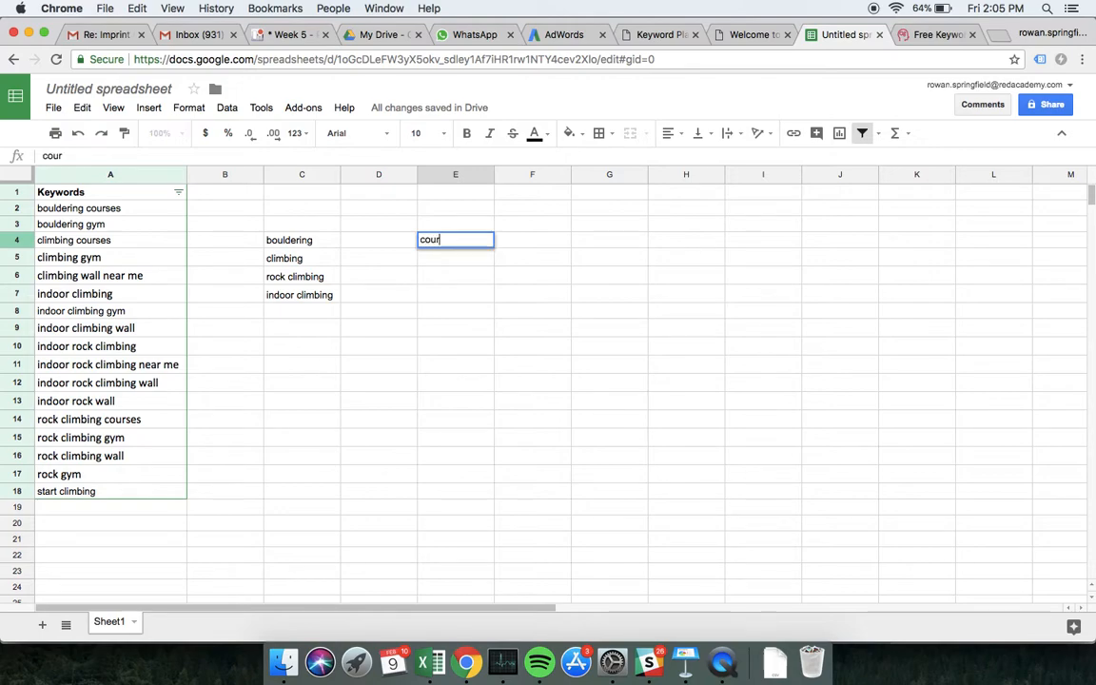
pyautogui.write('se')
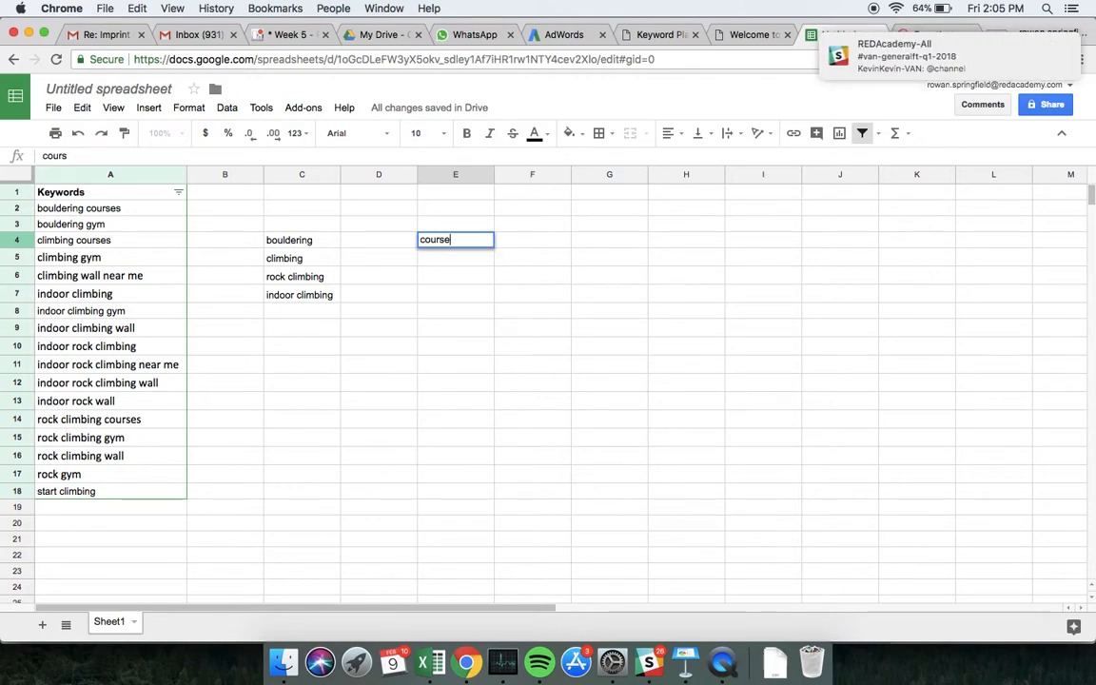
pyautogui.press('Return')
pyautogui.write('cou')
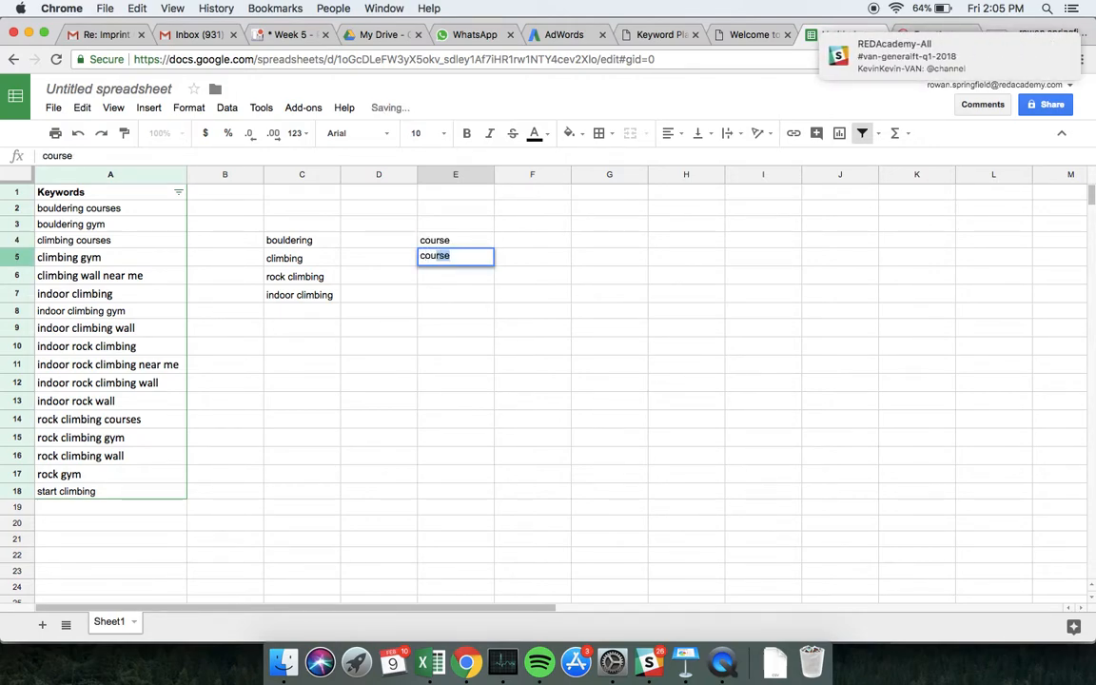
pyautogui.write('rses')
pyautogui.press('Return')
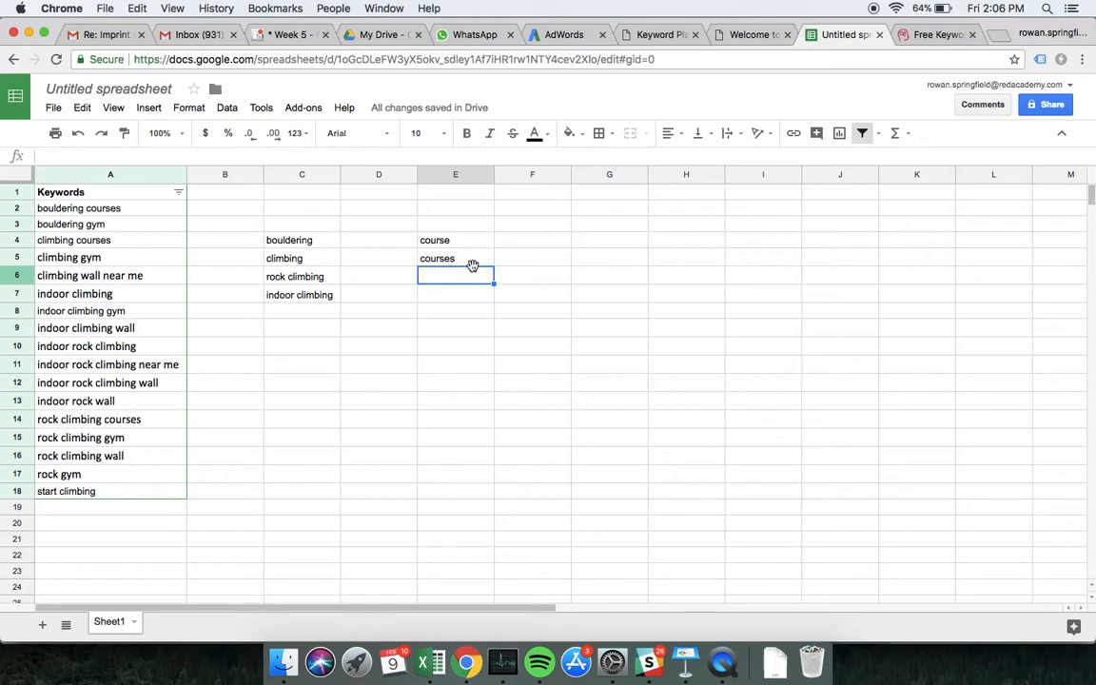
pyautogui.write('classes')
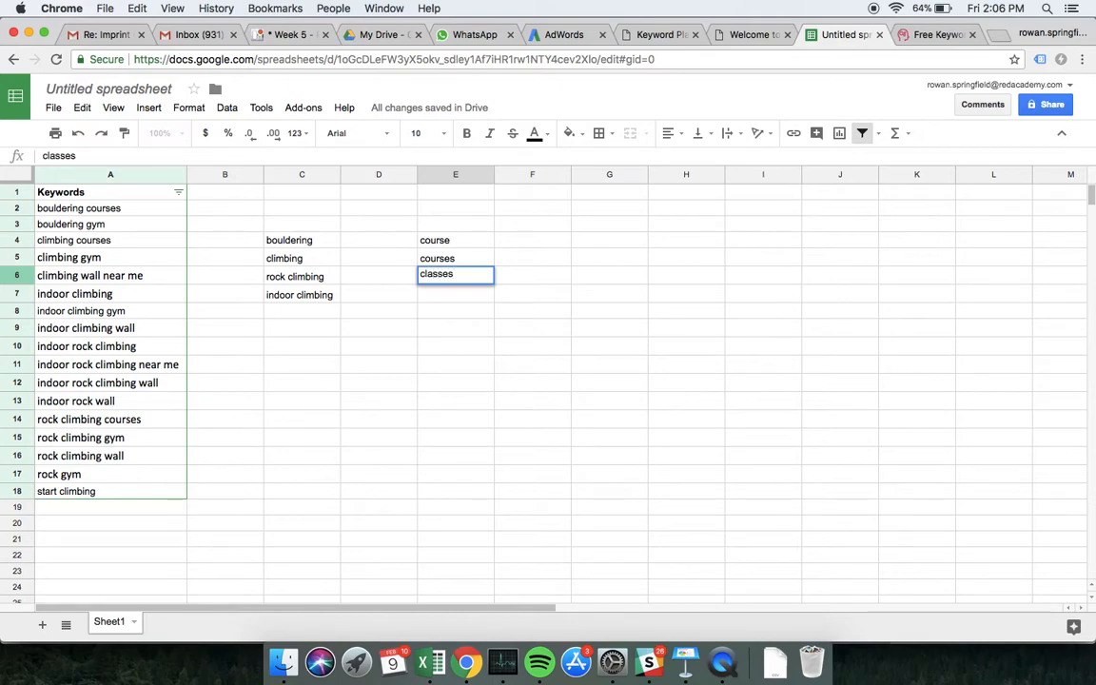
pyautogui.press('Return')
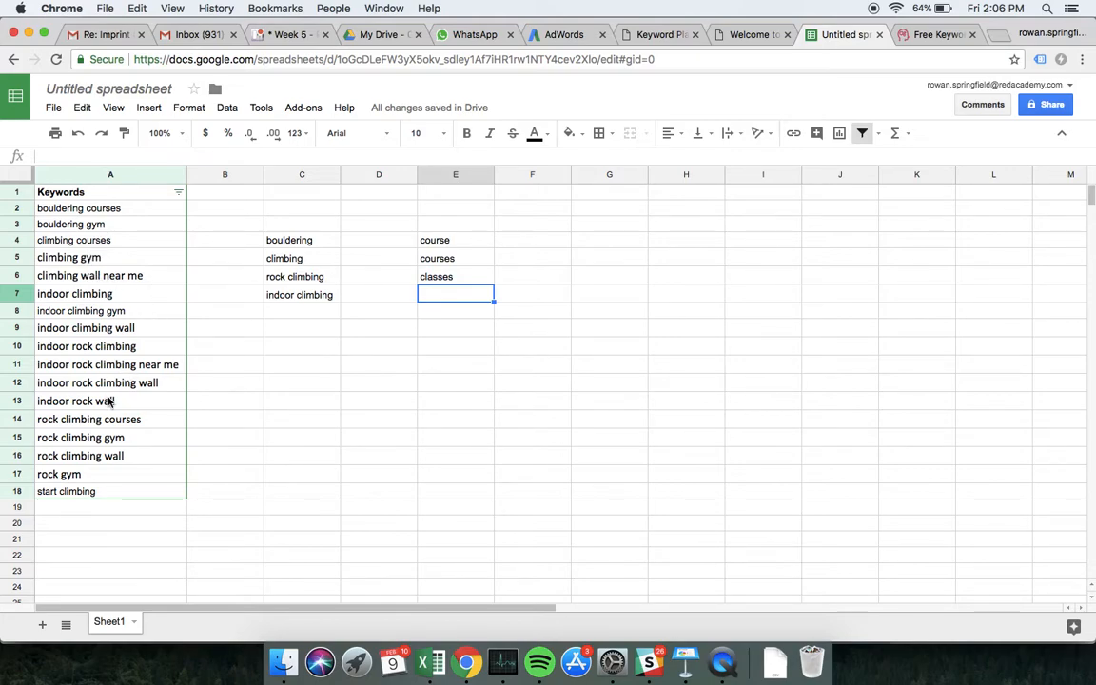
# Step: Add gym and wall to the modifier list as separate entries in E7 and E8
pyautogui.write('gym wall')
pyautogui.press('Return')
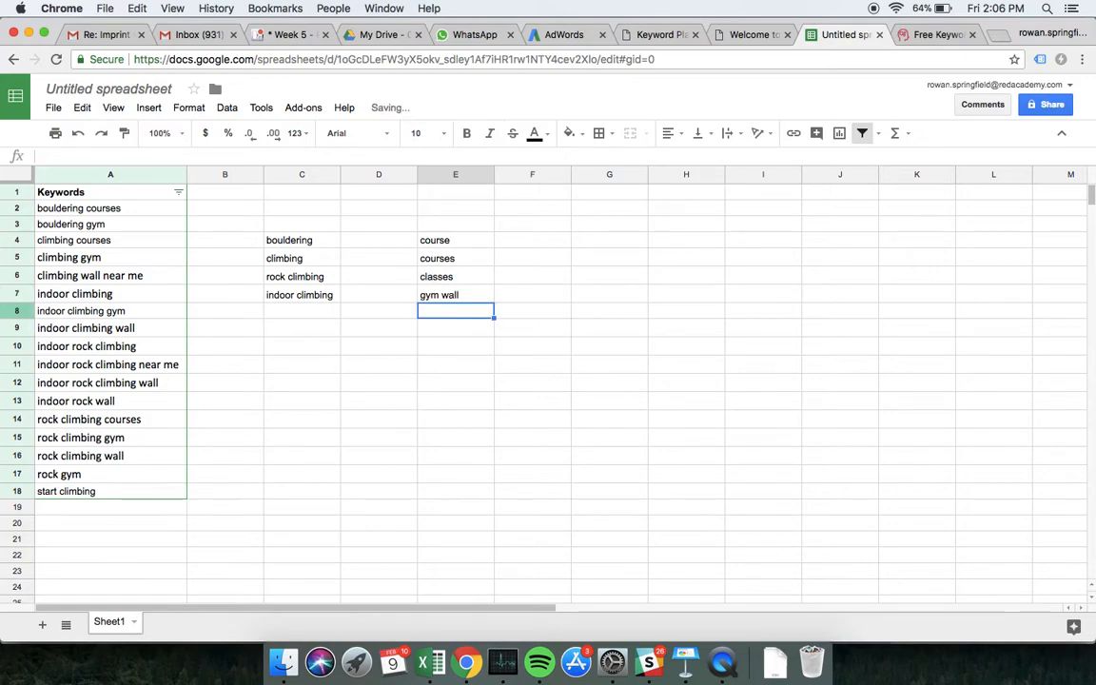
pyautogui.press('Up')
pyautogui.press('Return')
pyautogui.press('BackSpace')
pyautogui.press('BackSpace')
pyautogui.press('BackSpace')
pyautogui.press('BackSpace')
pyautogui.press('BackSpace')
pyautogui.press('Return')
pyautogui.write('wall')
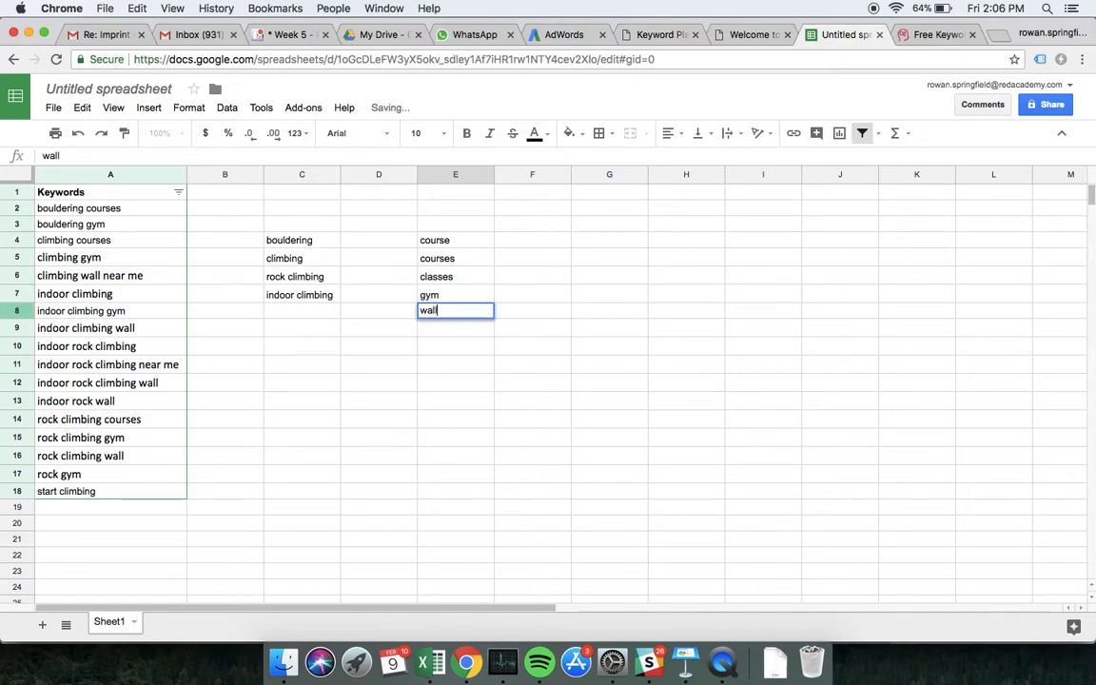
pyautogui.press('Return')
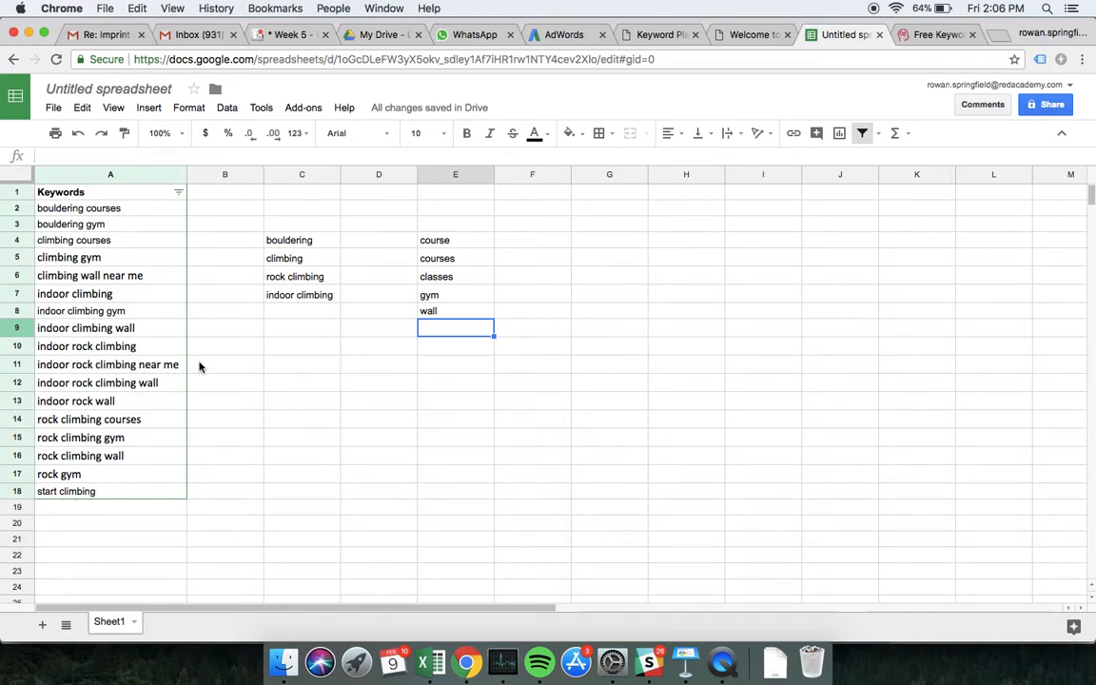
# Step: Clear the keywords "indoor rock climbing near me" and "climbing wall near me" from the Keywords column
pyautogui.click(143, 364)
pyautogui.press('BackSpace')
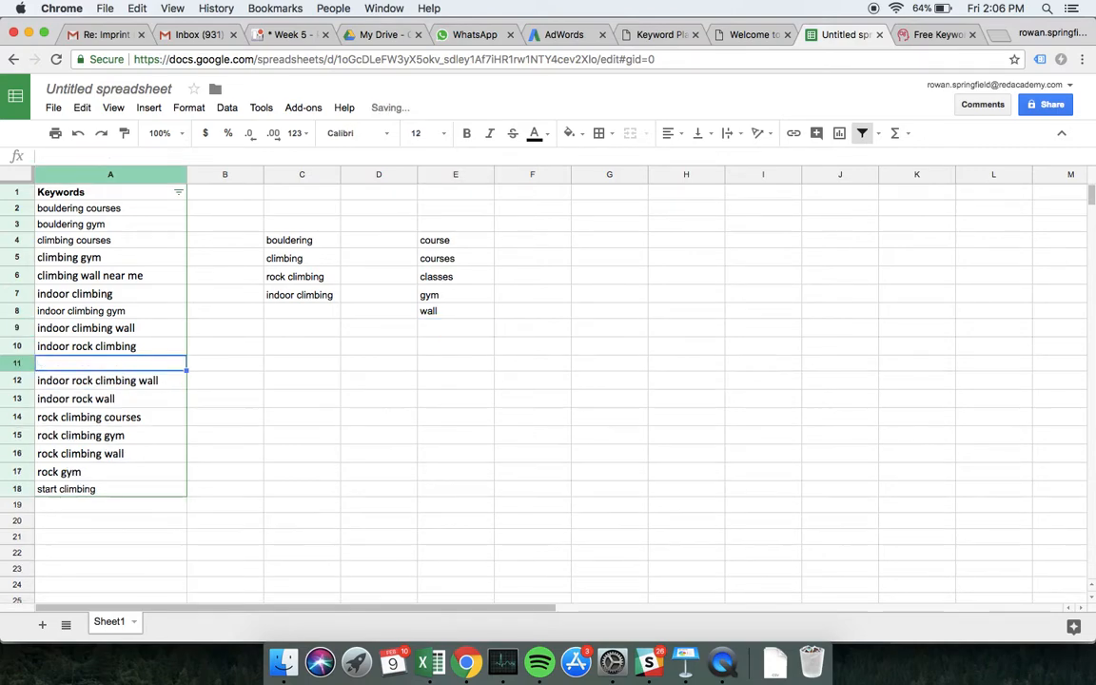
pyautogui.click(110, 275)
pyautogui.press('BackSpace')
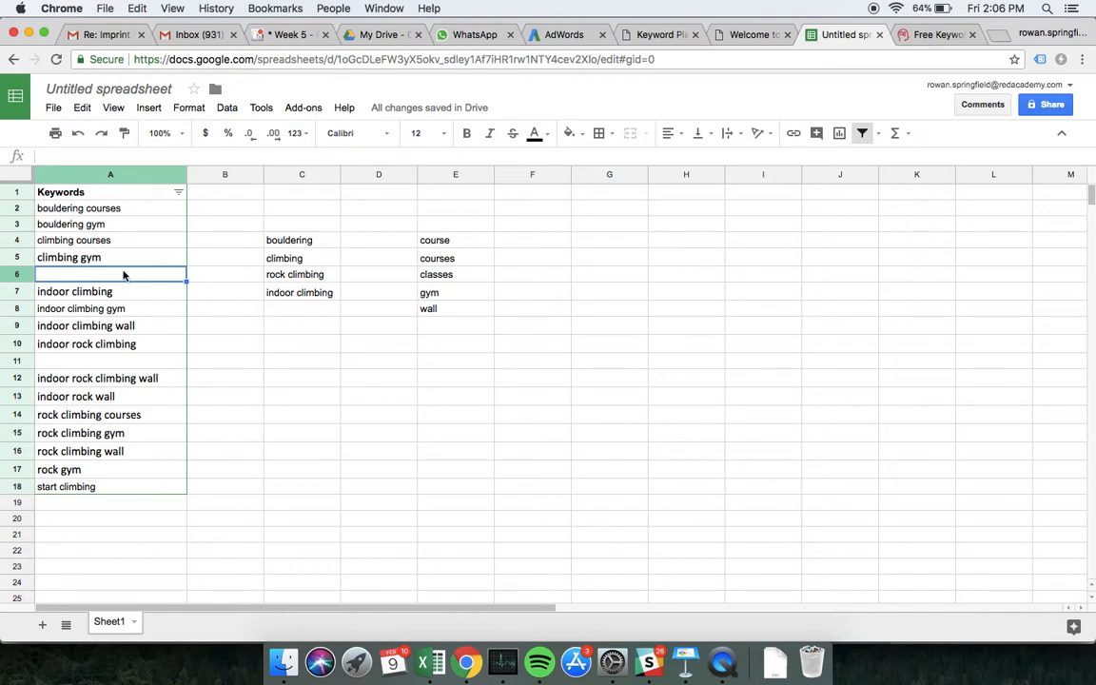
# Step: Extend the base term list with indoor rock climbing in C8 and indoor bouldering in C9
pyautogui.click(295, 317)
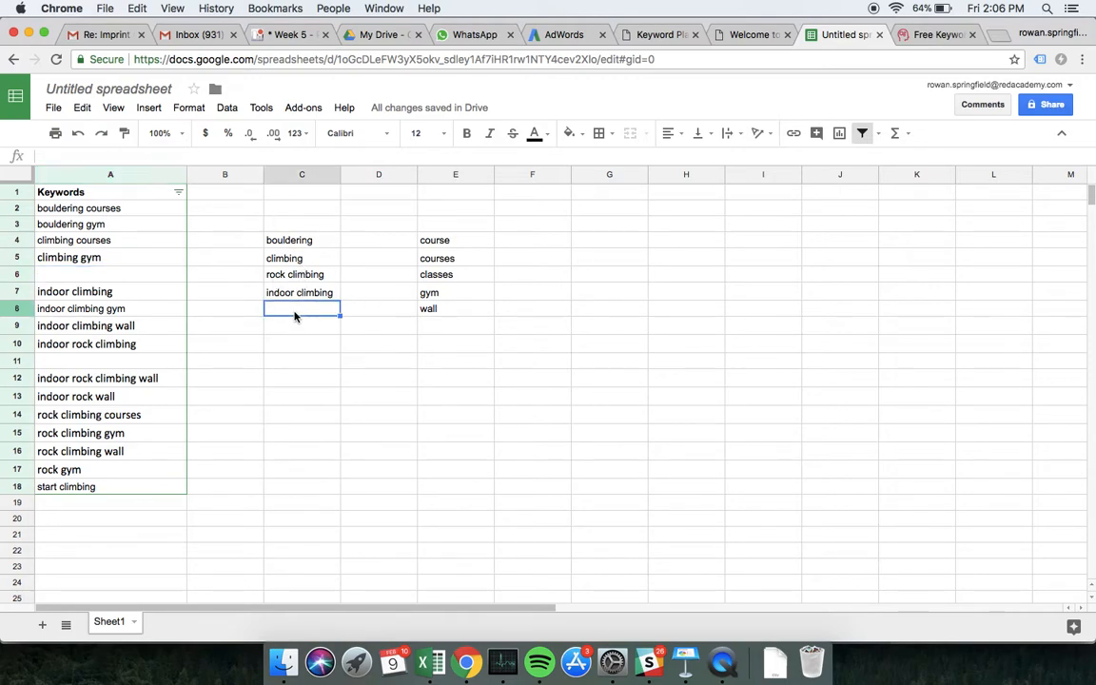
pyautogui.write('indoor rock climbing')
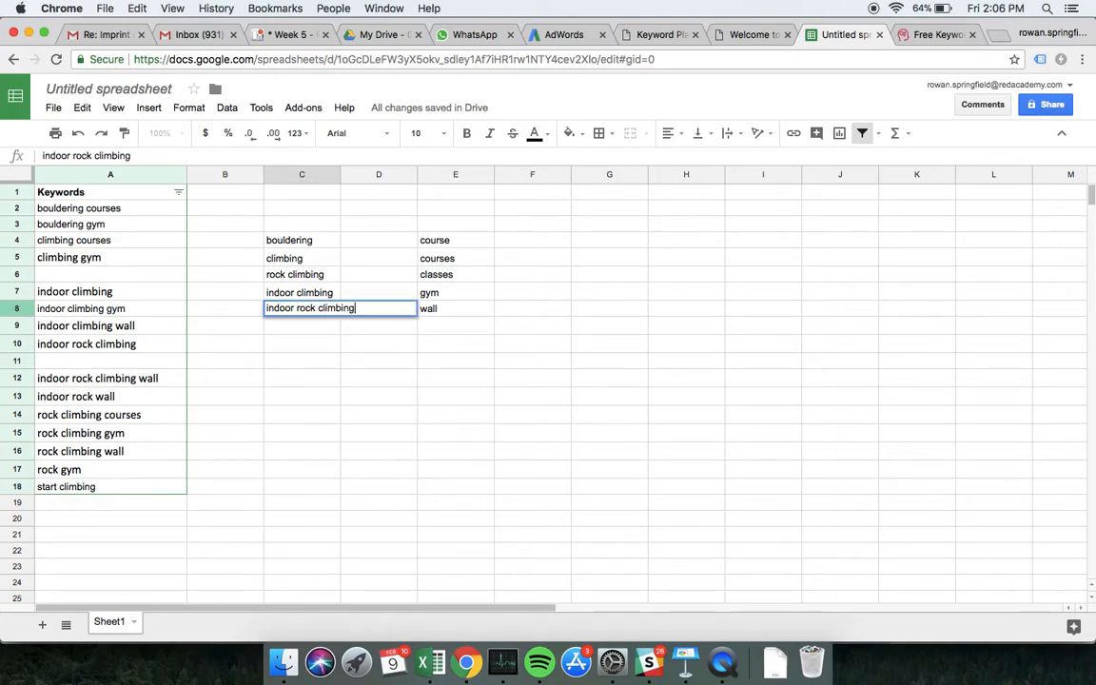
pyautogui.press('Return')
pyautogui.write('ind')
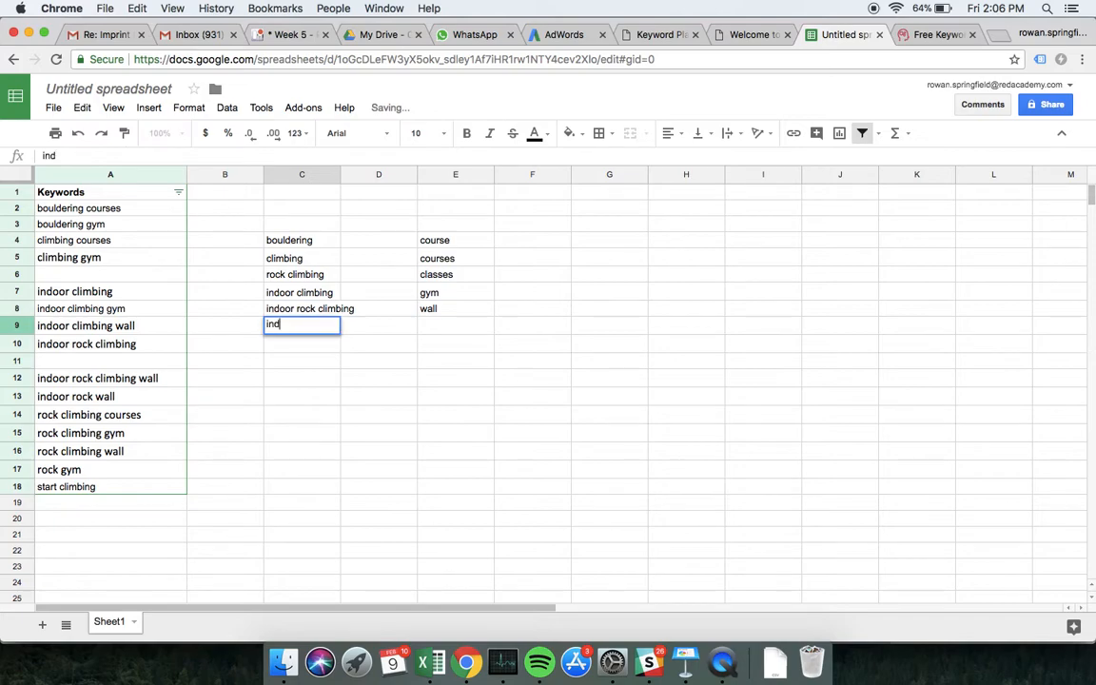
pyautogui.write('oor bouldering')
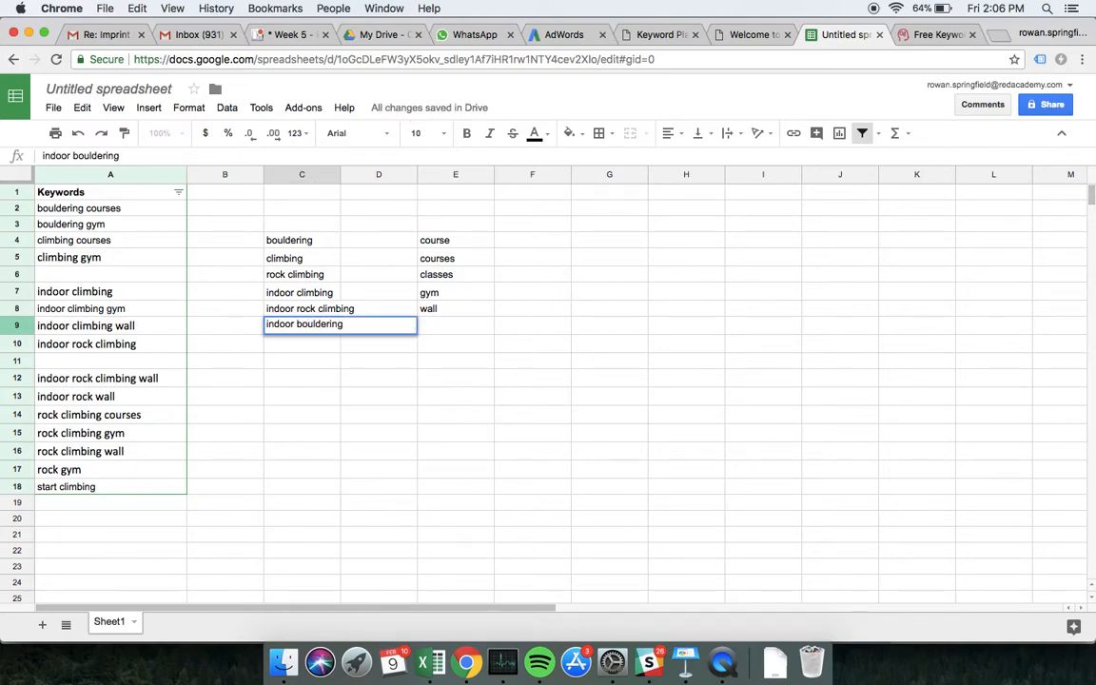
pyautogui.press('Return')
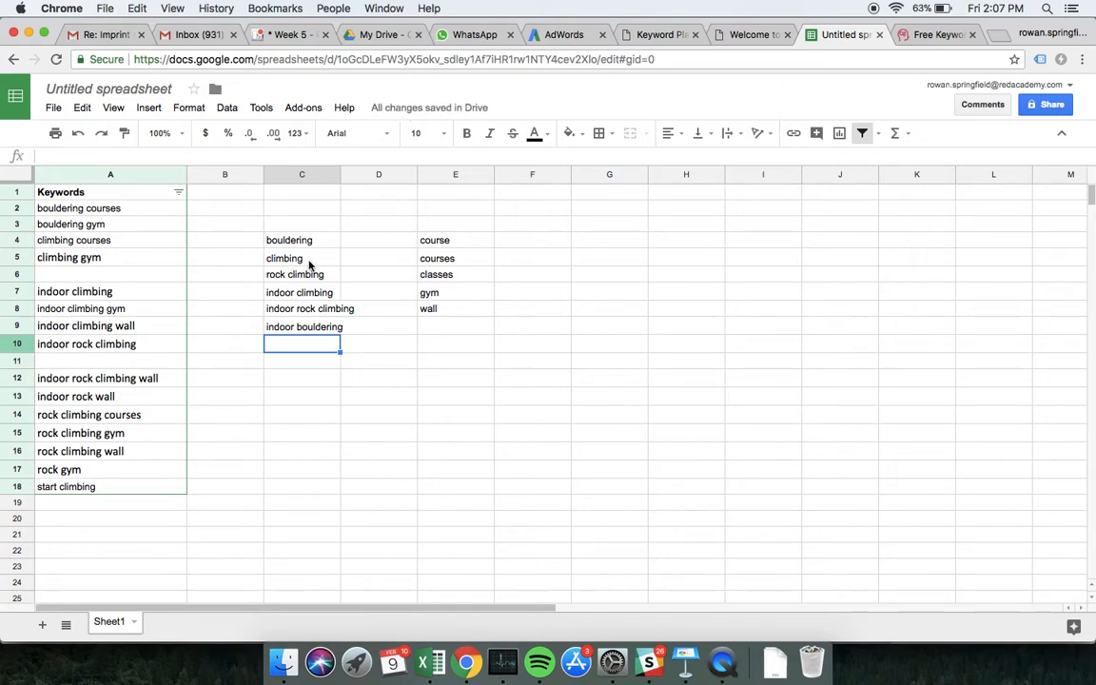
# Step: Copy the base terms in C4 to C9 into the first keyword list of Kogneta's keyword multiplier
pyautogui.moveTo(313, 242); pyautogui.dragTo(306, 329)
pyautogui.press('super+c')
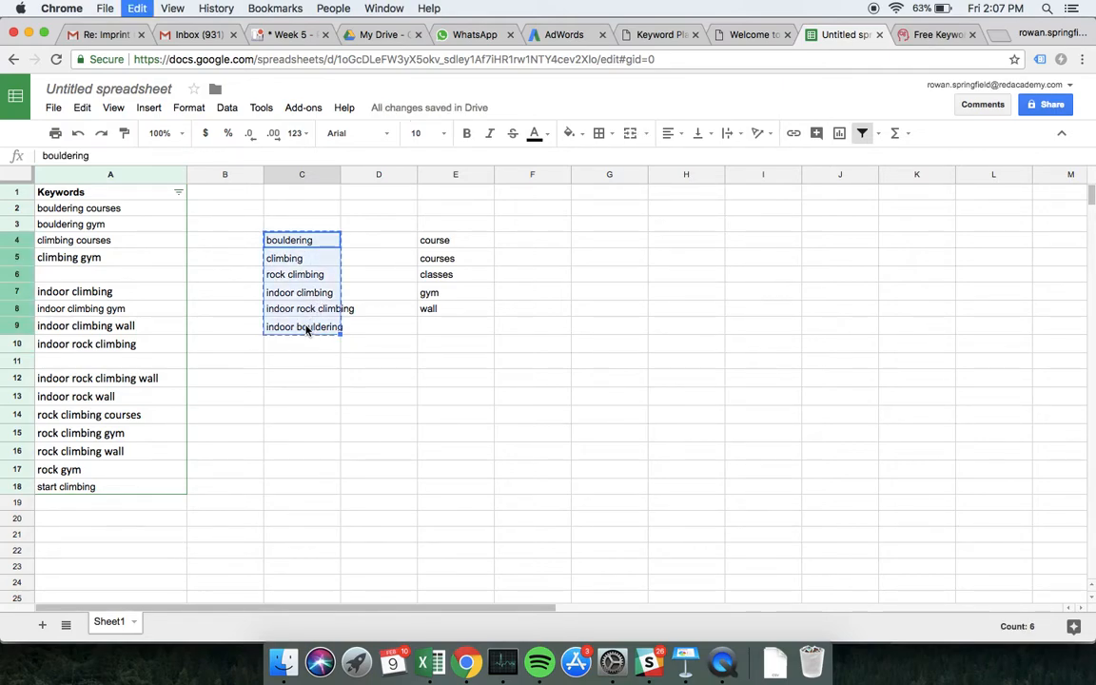
pyautogui.click(921, 36)
pyautogui.click(194, 352)
pyautogui.press('super+v')
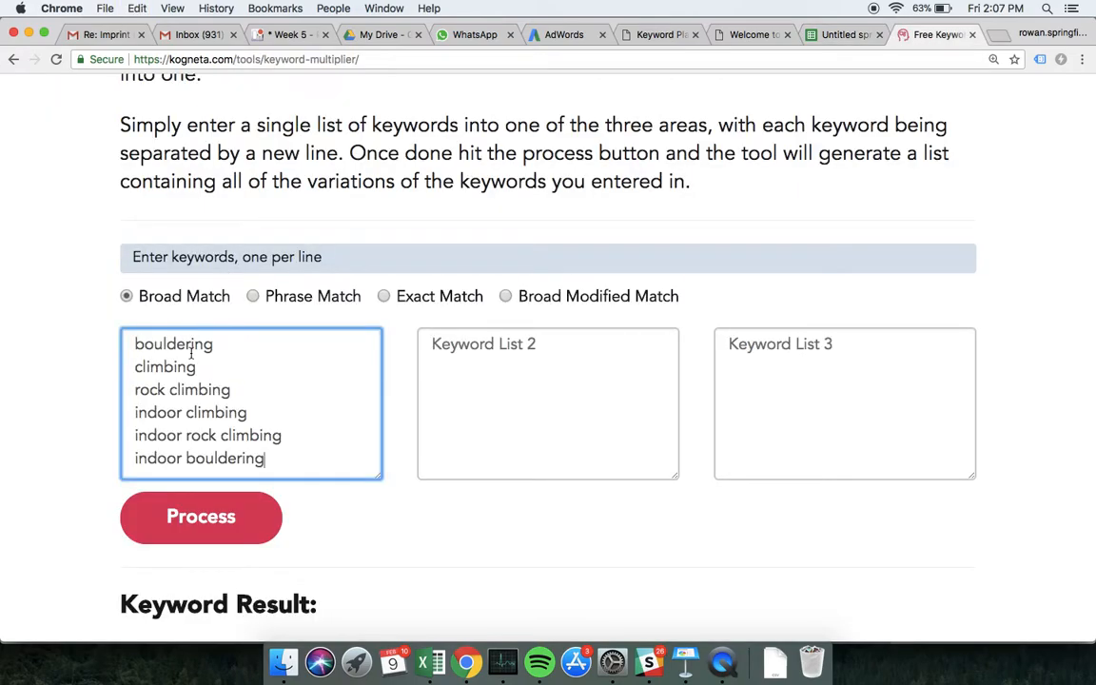
# Step: Copy the modifier terms in E4 to E8 of the spreadsheet into Keyword List 2 of the multiplier
pyautogui.click(827, 36)
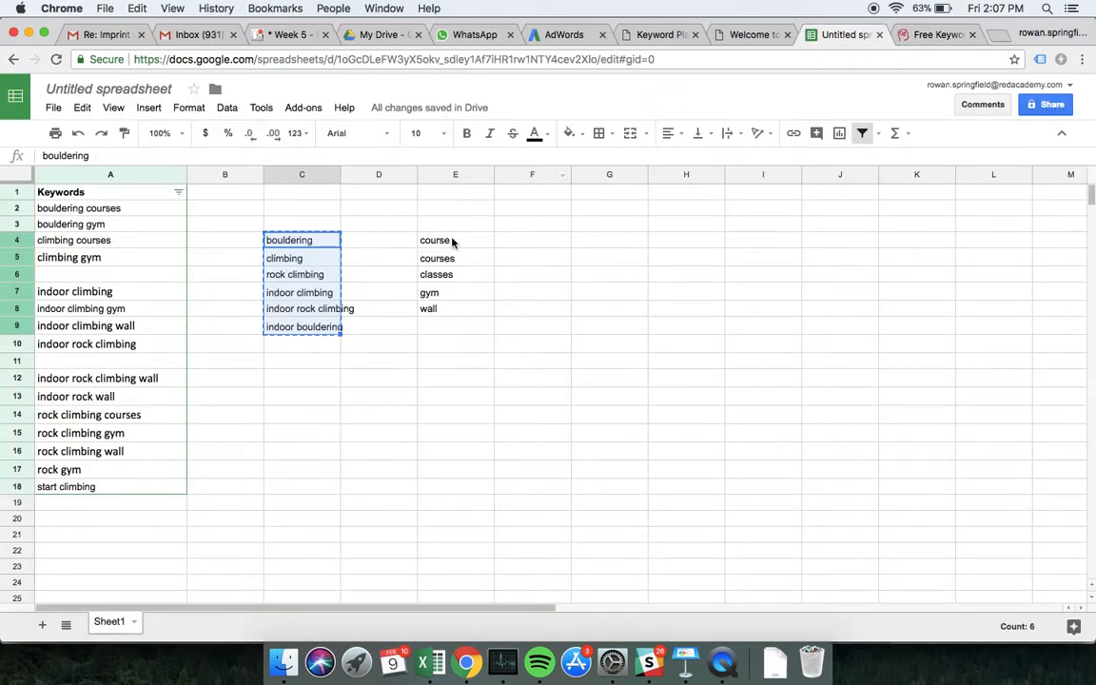
pyautogui.moveTo(435, 239); pyautogui.dragTo(452, 310)
pyautogui.press('super+c')
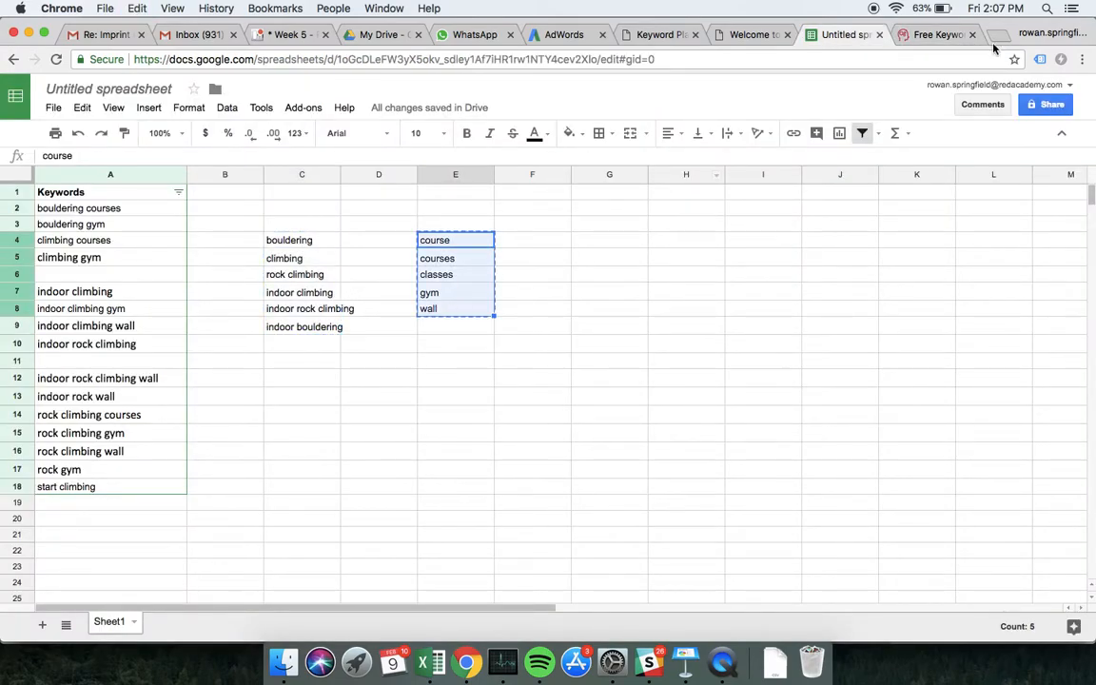
pyautogui.click(932, 36)
pyautogui.click(506, 396)
pyautogui.press('super+v')
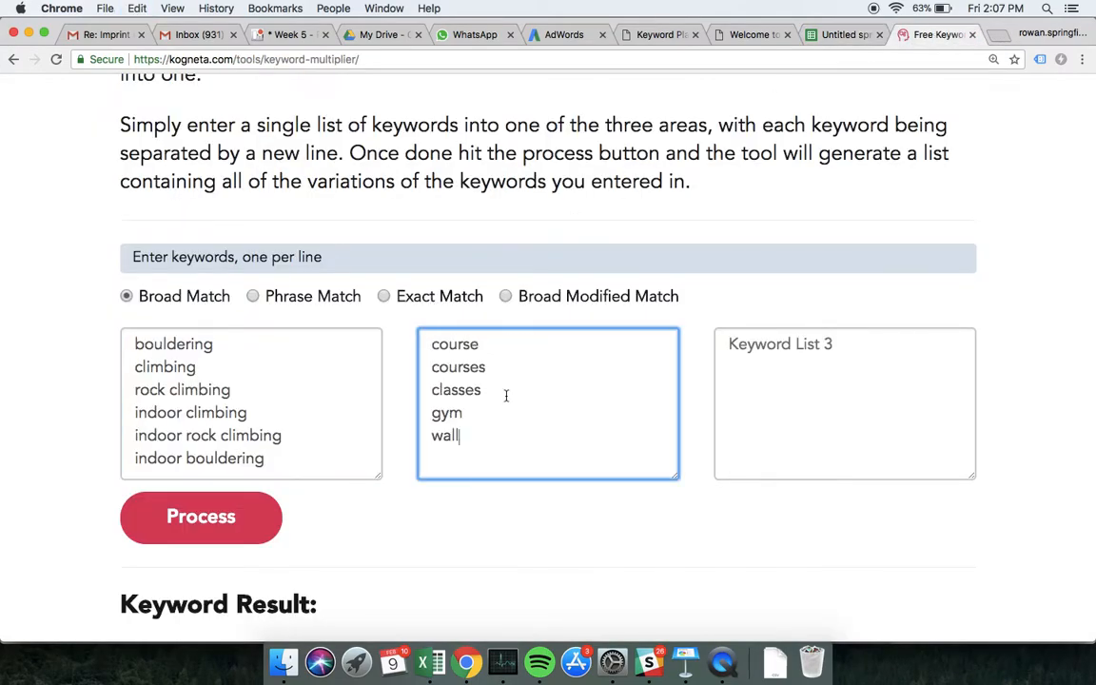
# Step: Process the two keyword lists as Broad Match and look over the generated combinations
pyautogui.click(186, 516)
pyautogui.scroll(-10, 94, 470)
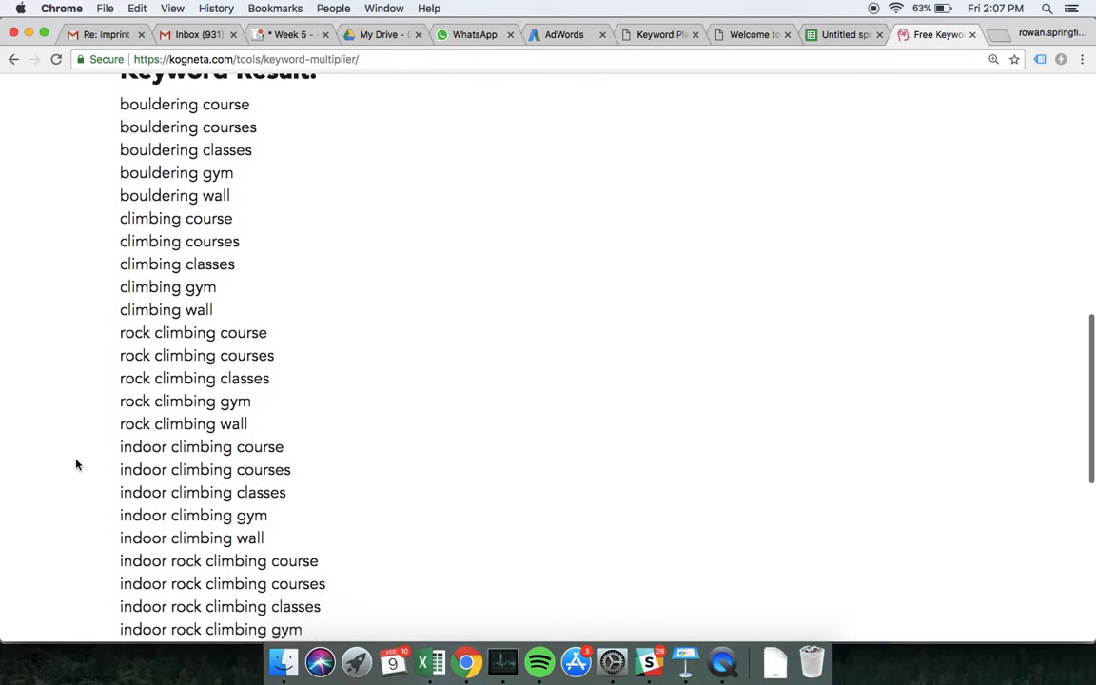
pyautogui.scroll(3, 77, 464)
pyautogui.scroll(5, 77, 464)
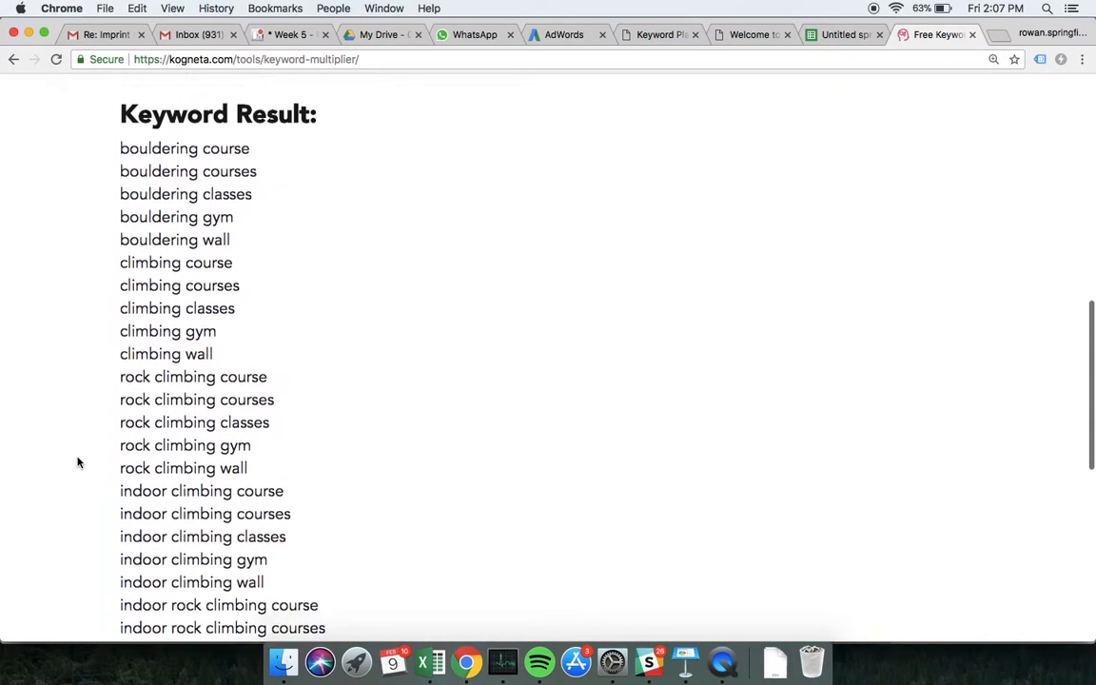
# Step: Copy all generated keyword combinations into the spreadsheet's Keywords column from A2 down, overwriting the old keywords
pyautogui.scroll(-4, 77, 464)
pyautogui.moveTo(300, 596); pyautogui.dragTo(109, 264)
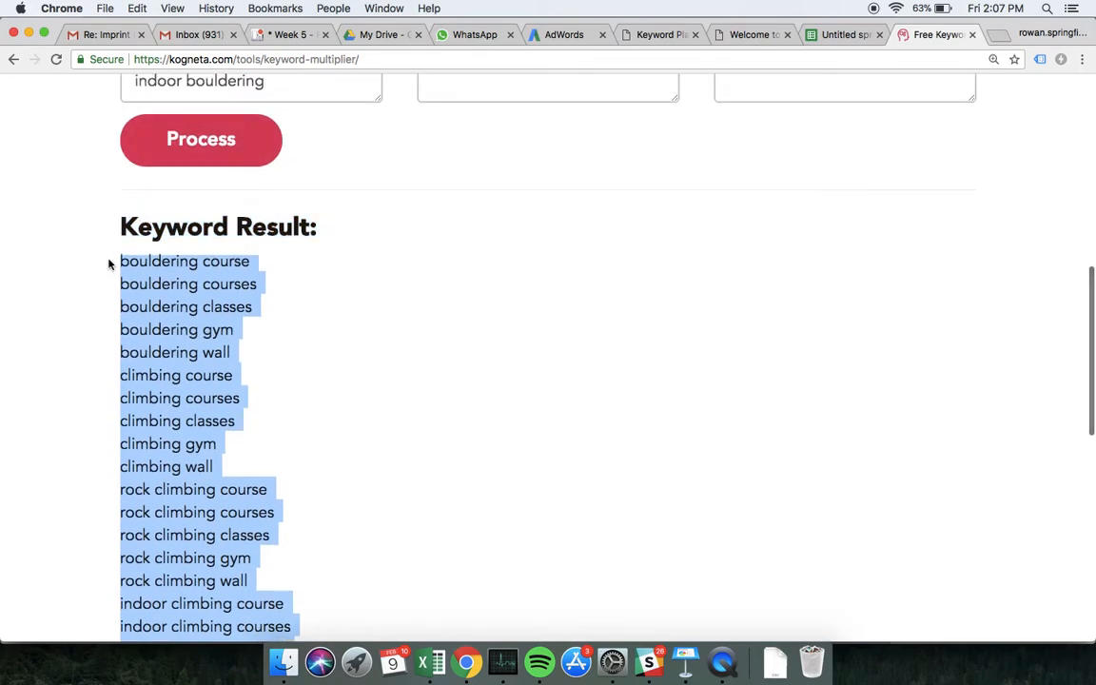
pyautogui.click(837, 34)
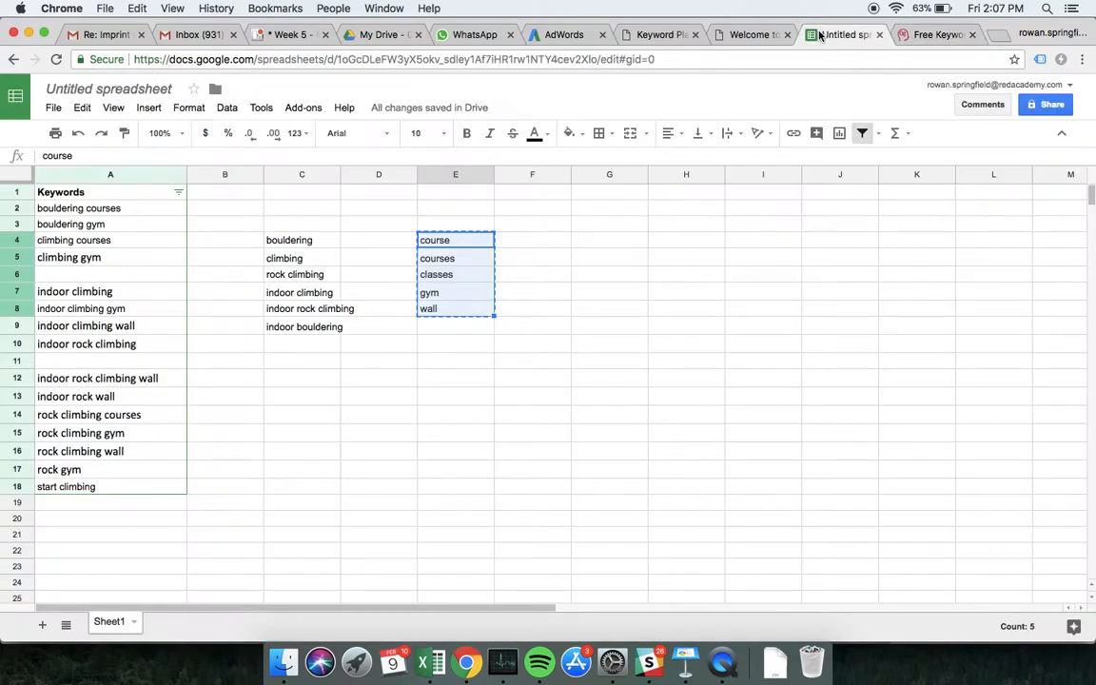
pyautogui.click(84, 213)
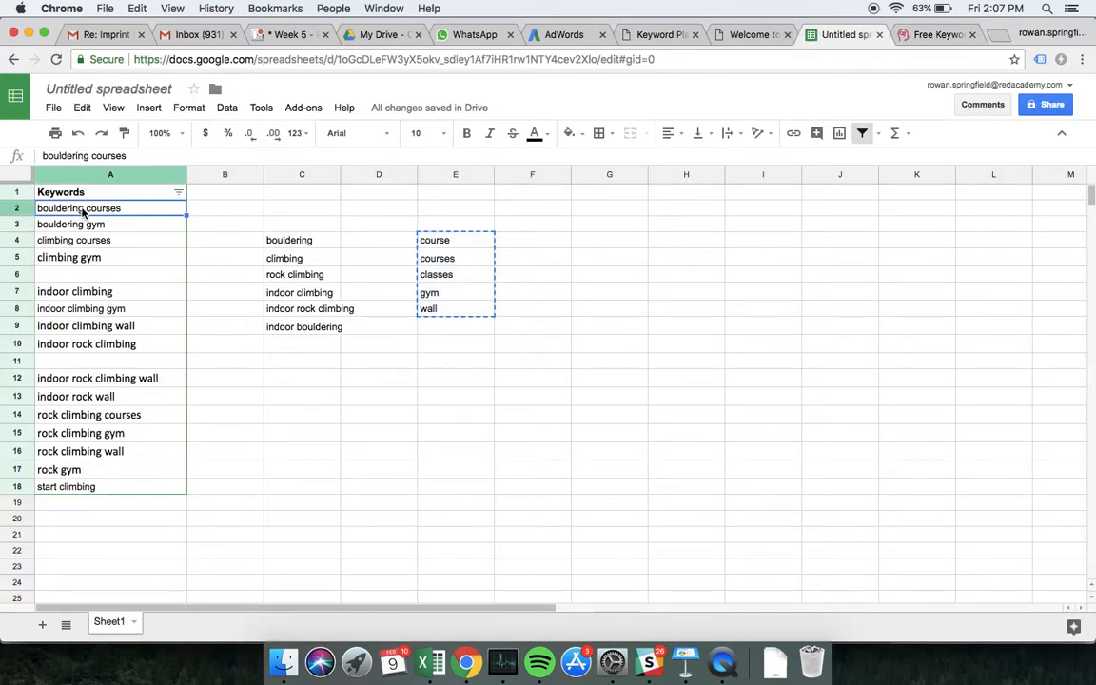
pyautogui.press('cmd+v')
# Step: Delete the base and modifier term lists by clearing the range C2 to G10
pyautogui.moveTo(305, 210); pyautogui.dragTo(629, 344)
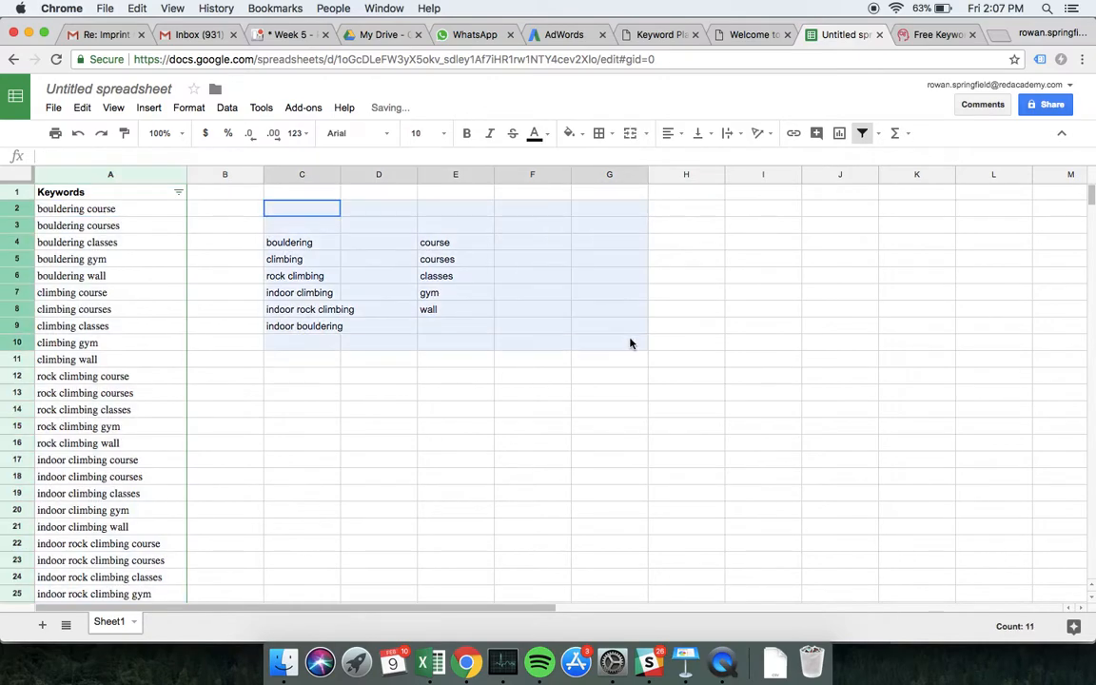
pyautogui.press('Delete')
pyautogui.click(344, 416)
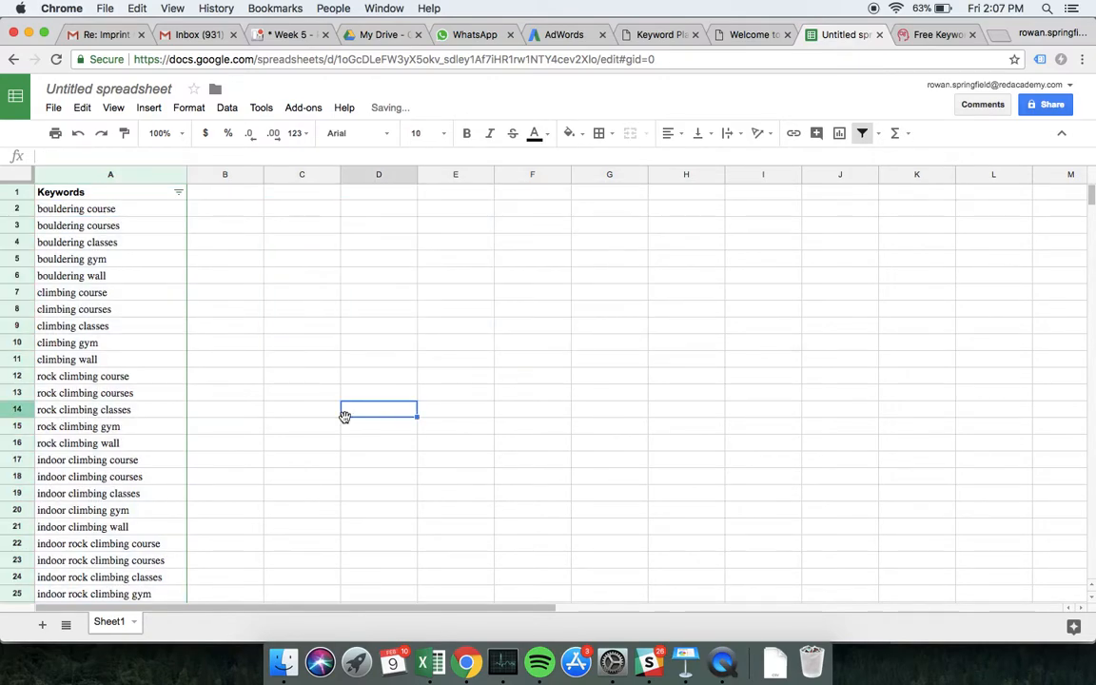
# Step: Review the full list of combined keywords in column A, from the header down to the last row
pyautogui.scroll(-4, 344, 419)
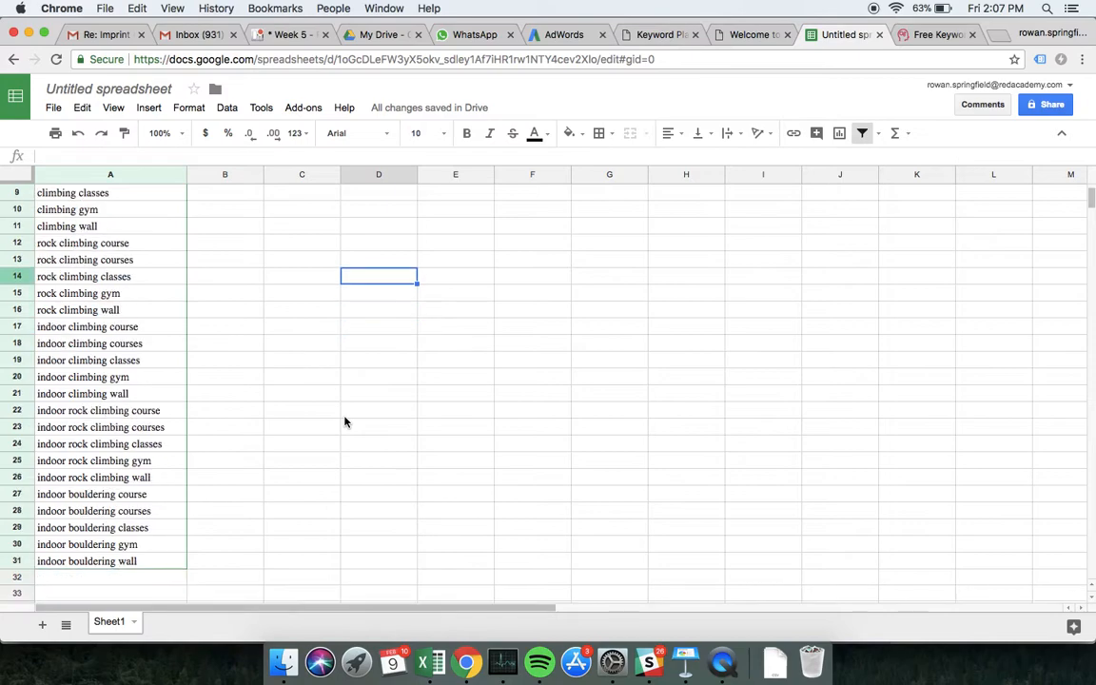
pyautogui.scroll(4, 345, 422)
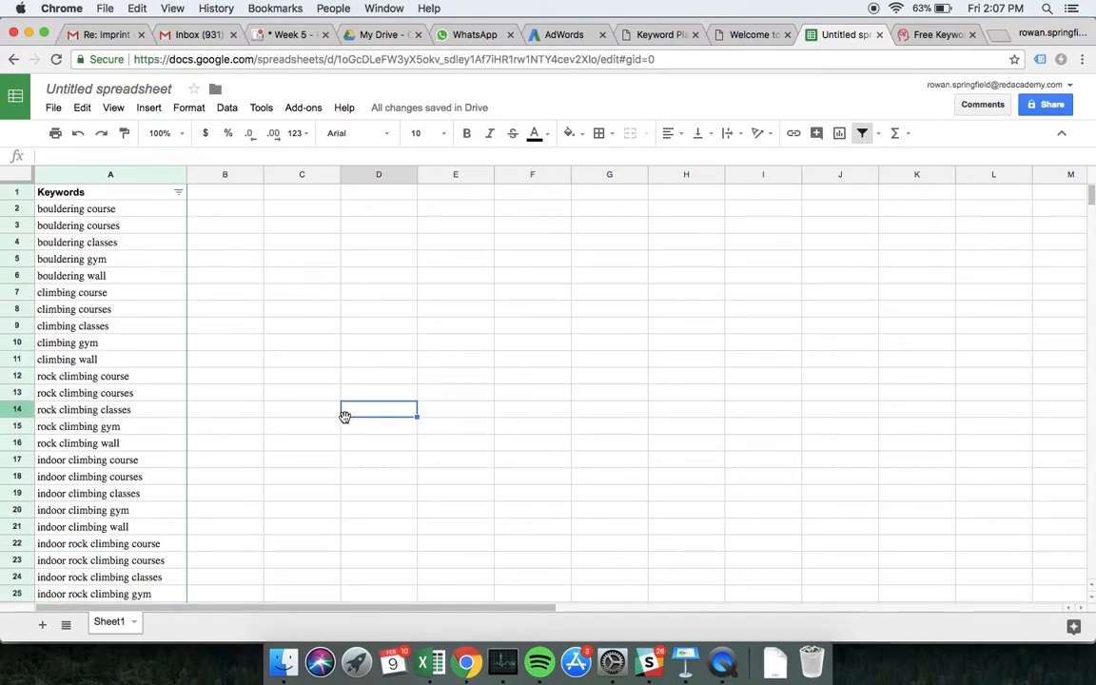
pyautogui.click(222, 195)
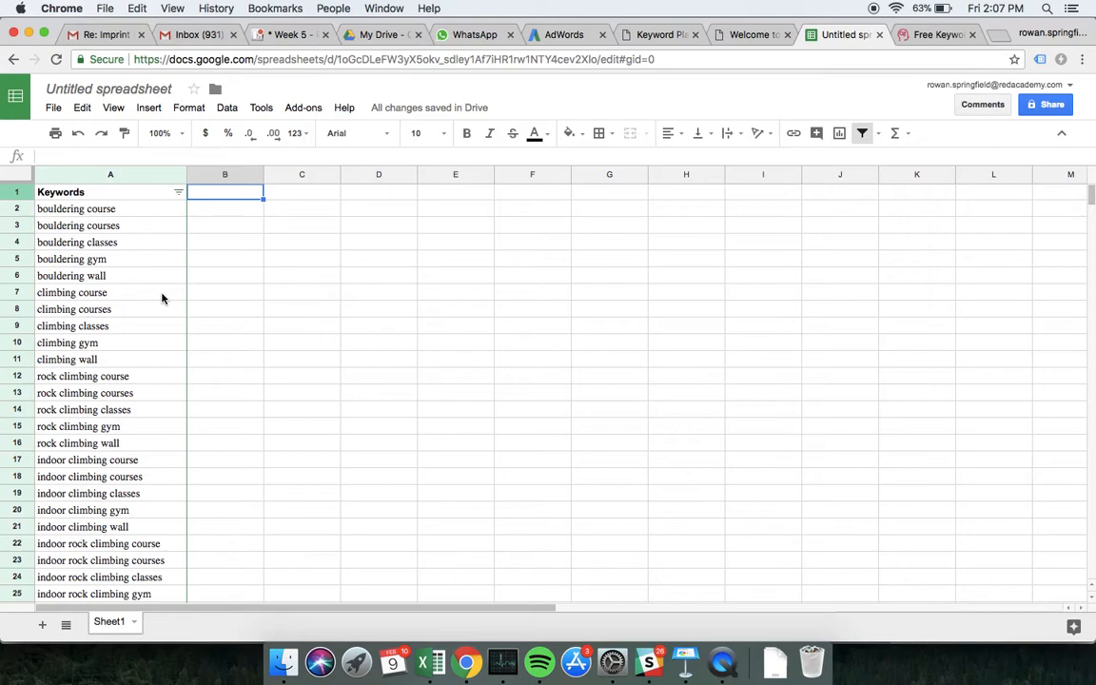
pyautogui.scroll(-2, 162, 298)
pyautogui.hscroll(1, 162, 298)
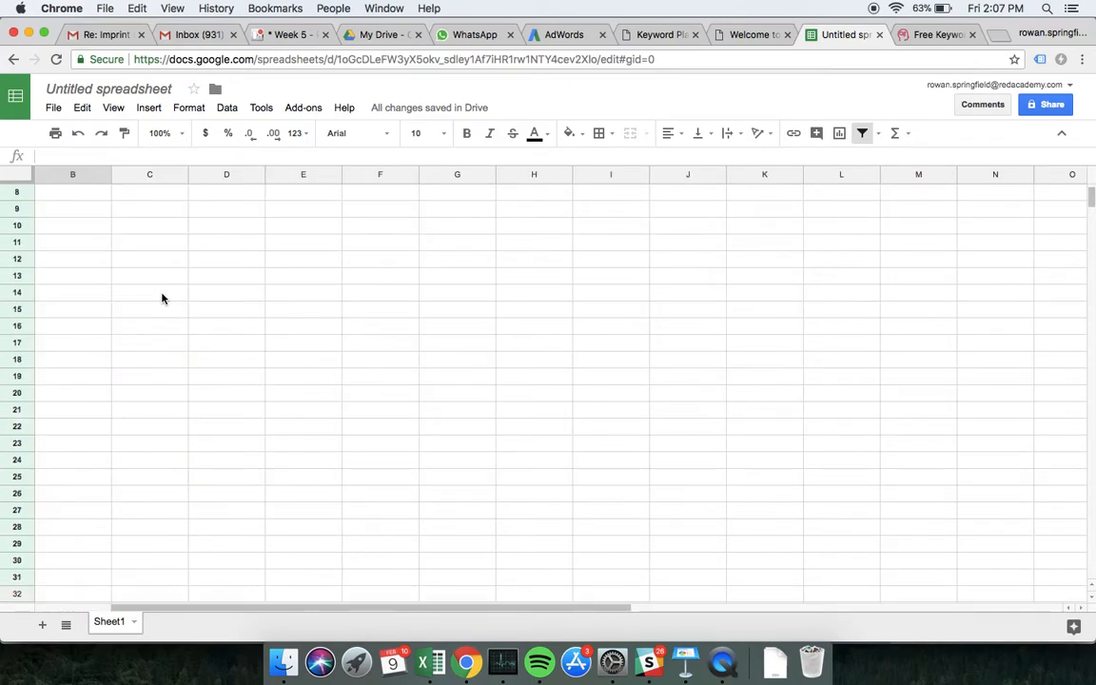
pyautogui.scroll(2, 162, 299)
pyautogui.hscroll(-1, 162, 299)
pyautogui.scroll(-3, 247, 344)
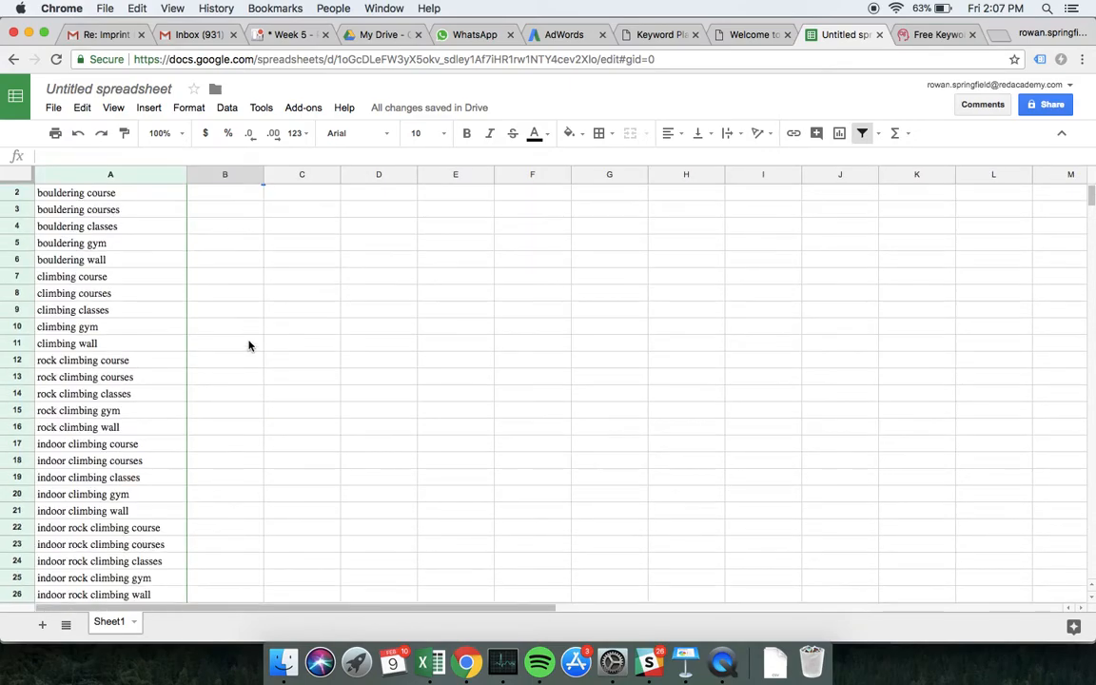
pyautogui.scroll(-1, 247, 344)
pyautogui.scroll(1, 248, 344)
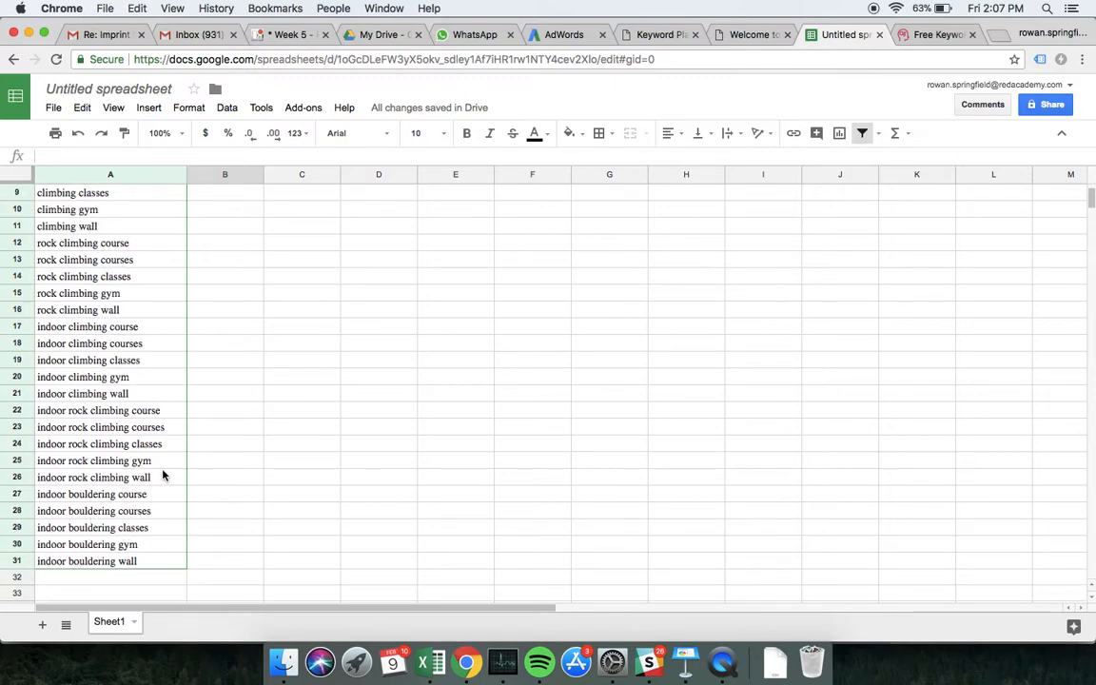
# Step: Add a "Campaign" header in cell B1, beside the Keywords header
pyautogui.scroll(3, 163, 473)
pyautogui.scroll(1, 163, 474)
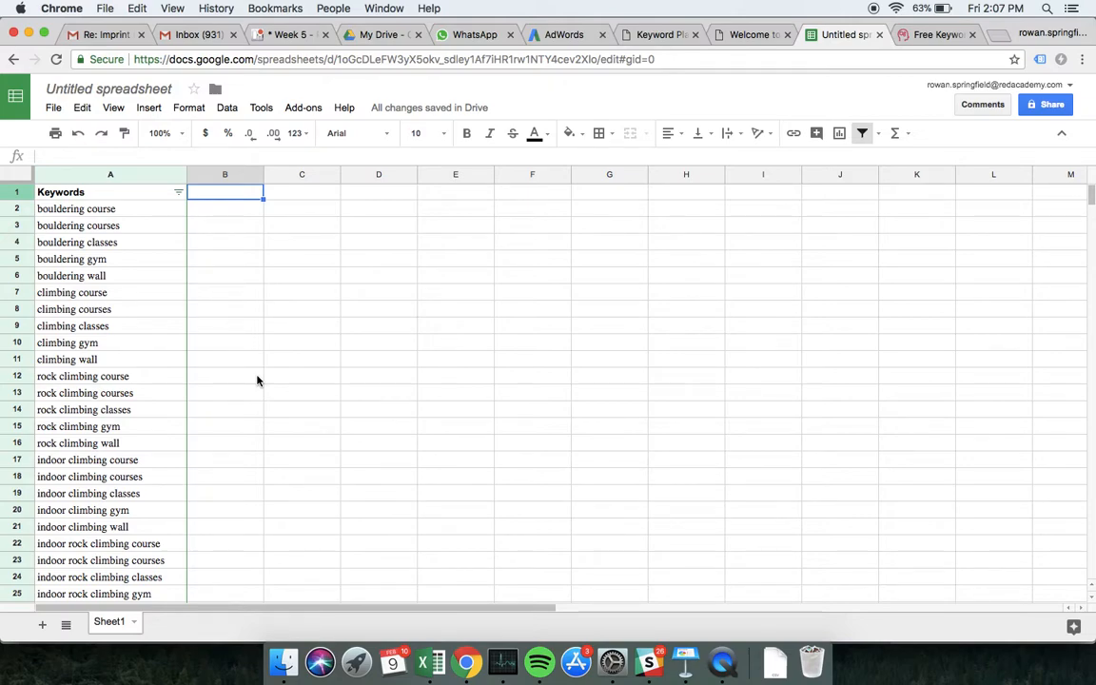
pyautogui.write('Campaign')
pyautogui.press('Return')
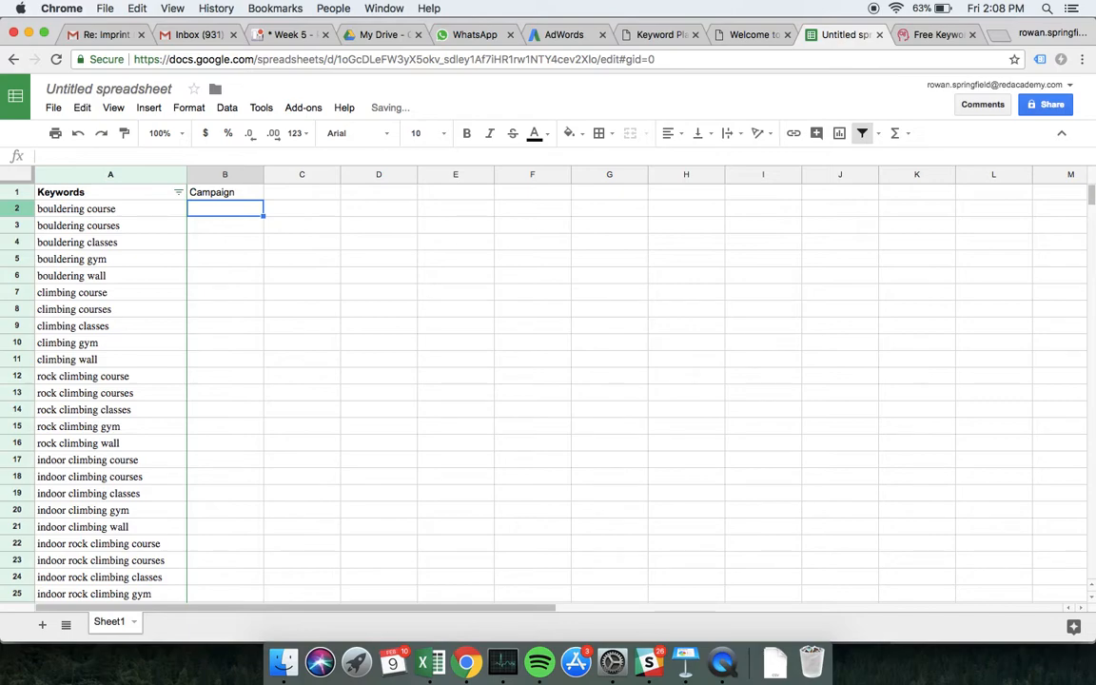
# Step: Enter Gen_Bouldering as the campaign in B2 and fill it down to B6 for the bouldering keywords
pyautogui.write('Gen_Bou')
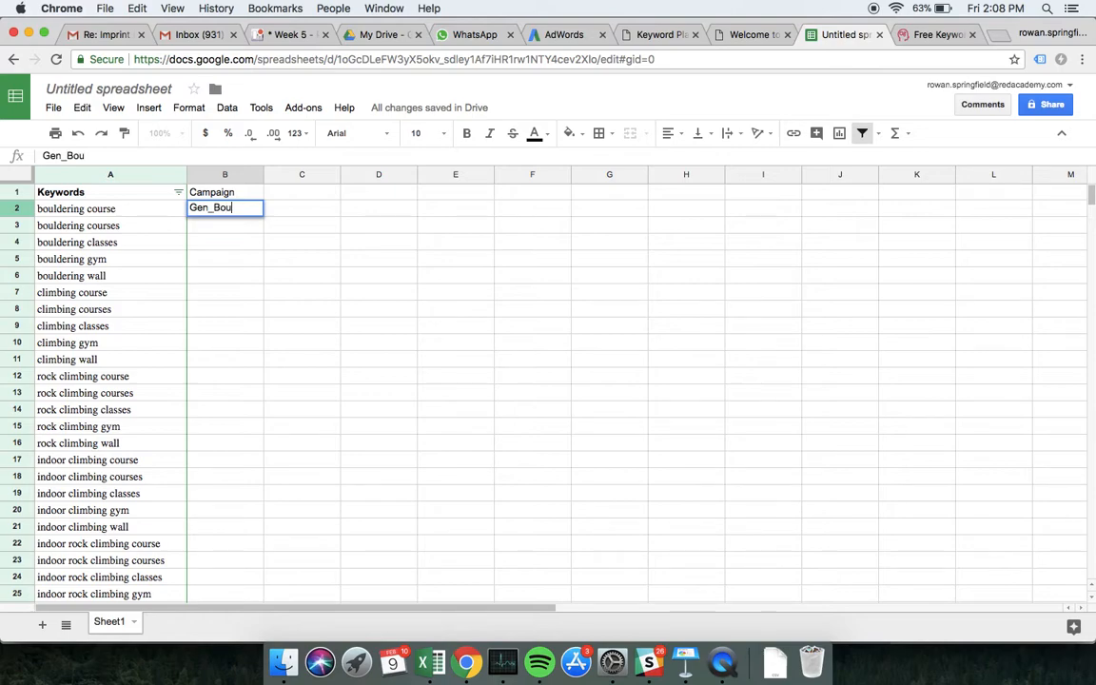
pyautogui.write('ldering')
pyautogui.press('Return')
pyautogui.press('Up')
pyautogui.hotkey('shift', 'Down')
pyautogui.hotkey('shift', 'Down')
pyautogui.hotkey('shift', 'Down')
pyautogui.hotkey('shift', 'Down')
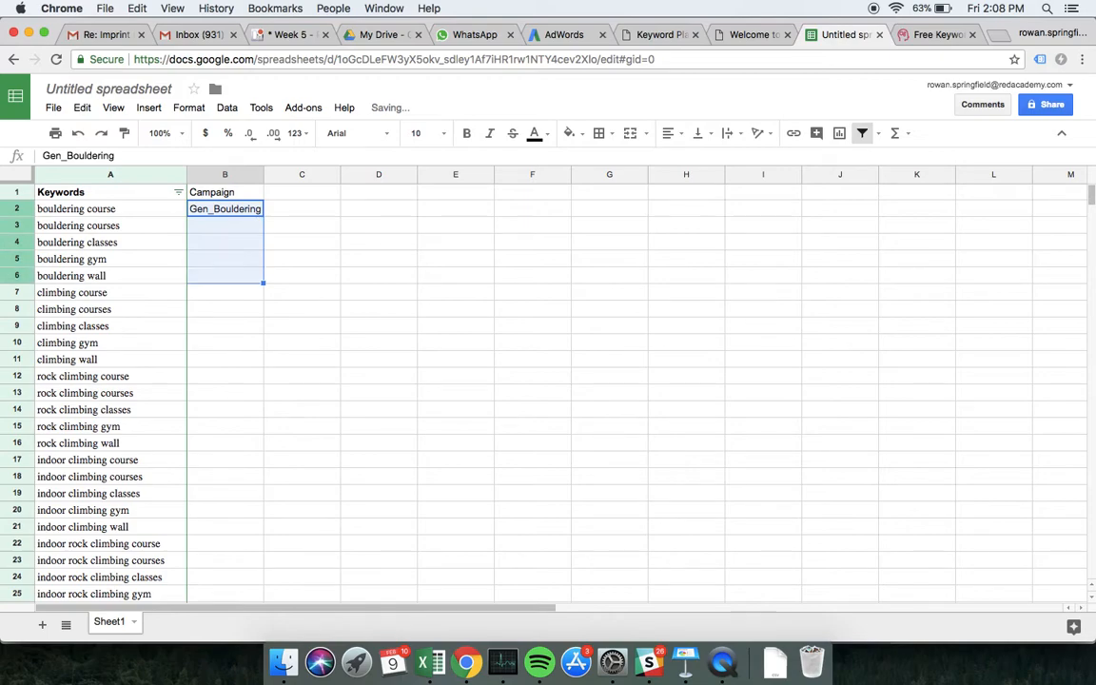
pyautogui.press('super+d')
# Step: Copy the Gen_Bouldering campaign cells to B27 through B31 for the indoor bouldering keywords
pyautogui.press('super+c')
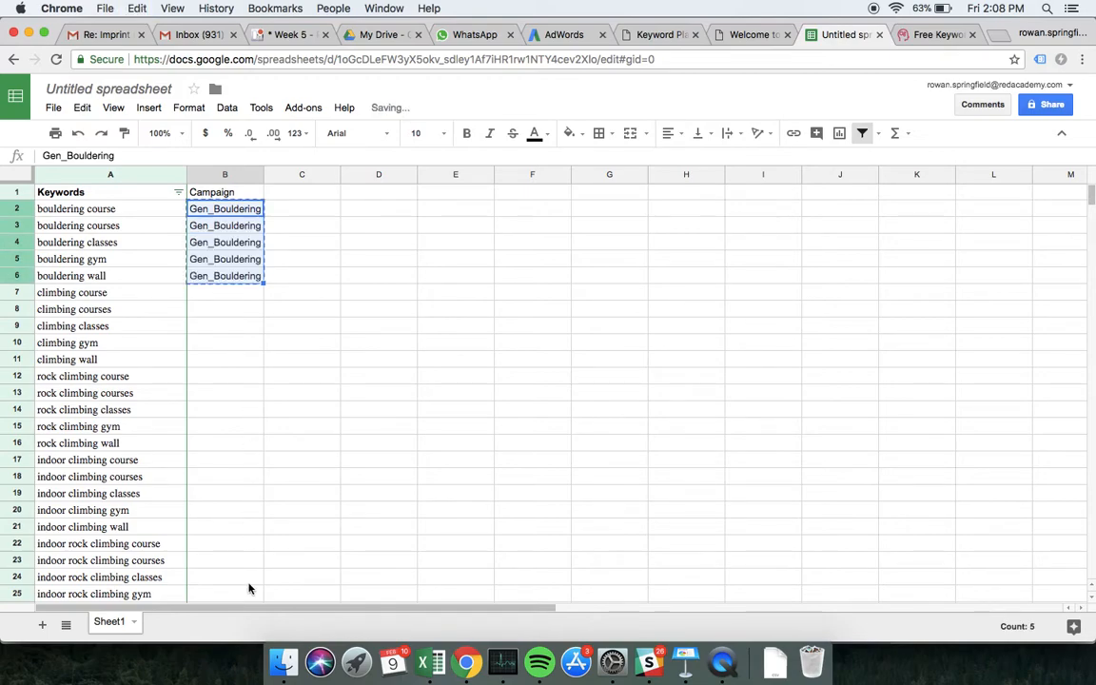
pyautogui.scroll(-3, 232, 550)
pyautogui.scroll(-2, 232, 549)
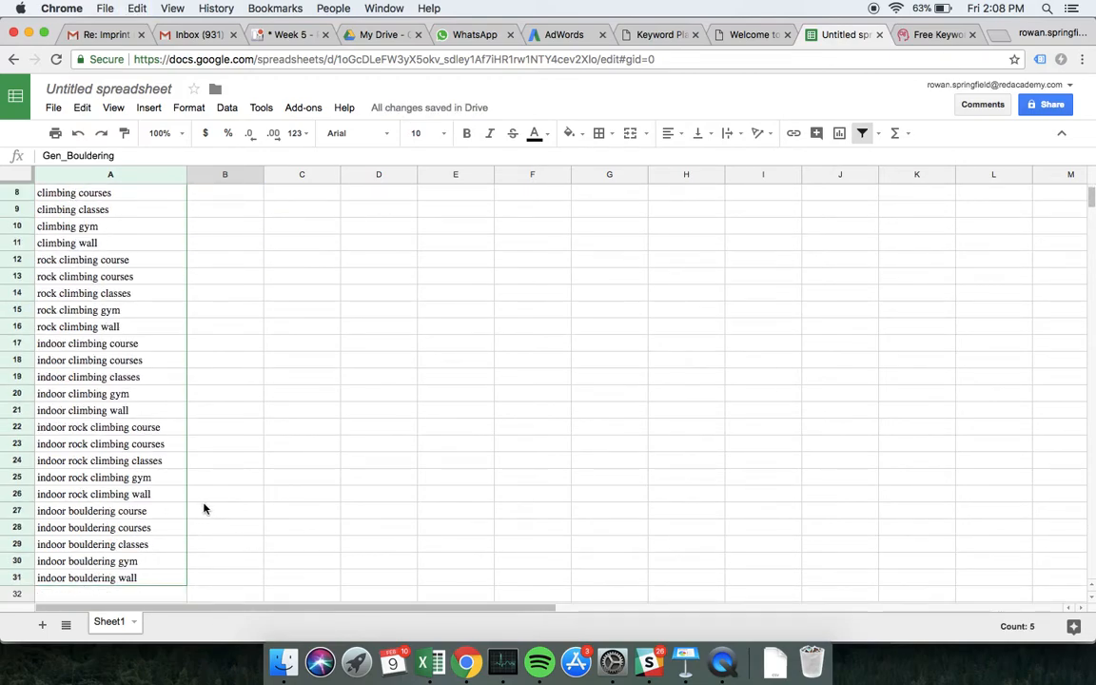
pyautogui.click(203, 507)
pyautogui.press('super+v')
pyautogui.scroll(5, 204, 504)
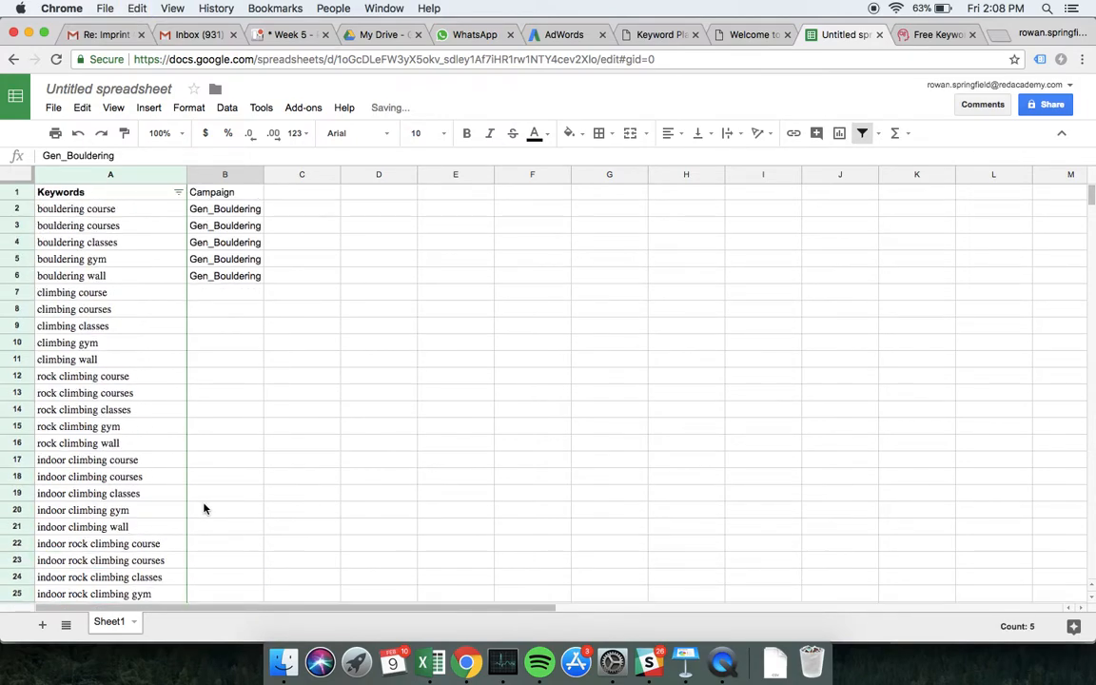
# Step: Enter Gen_Climbing in B7 and fill it down to B26 for all the climbing keywords
pyautogui.click(201, 292)
pyautogui.write('Gen_Climbin')
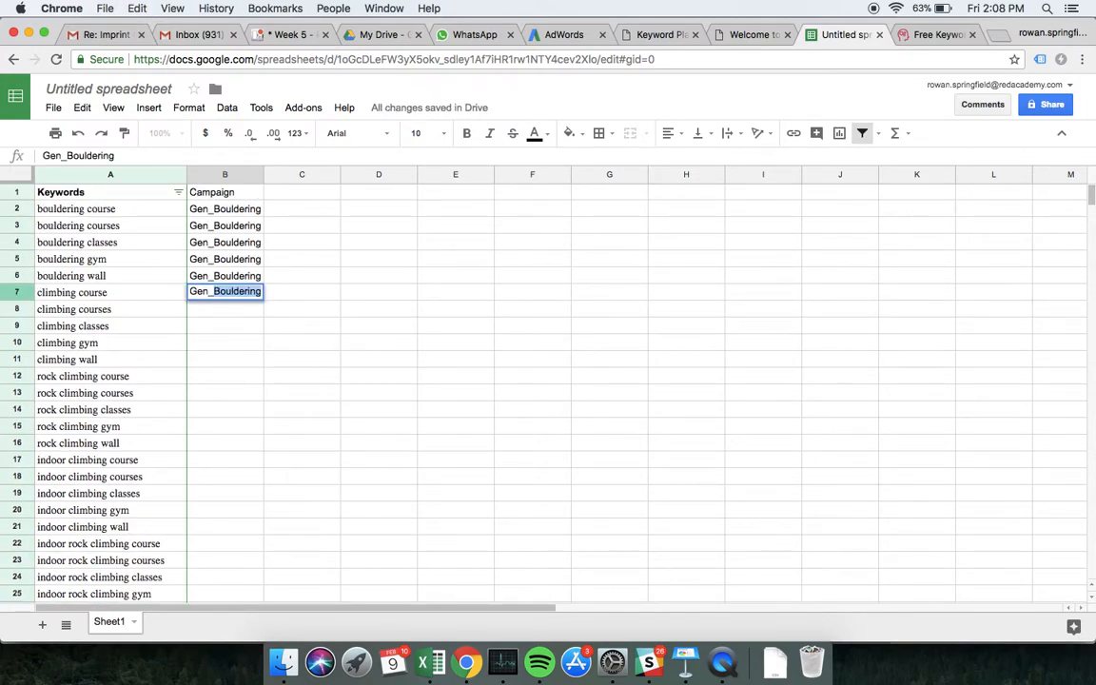
pyautogui.write('g')
pyautogui.press('Return')
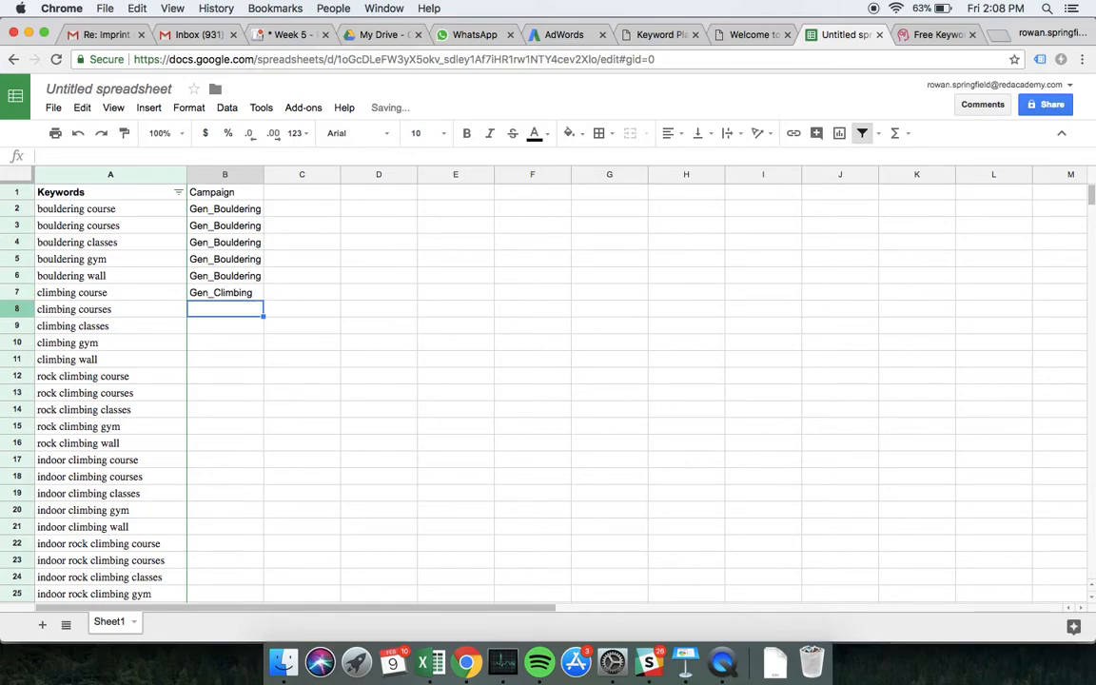
pyautogui.click(195, 292)
pyautogui.scroll(-3, 230, 447)
pyautogui.hscroll(2, 230, 447)
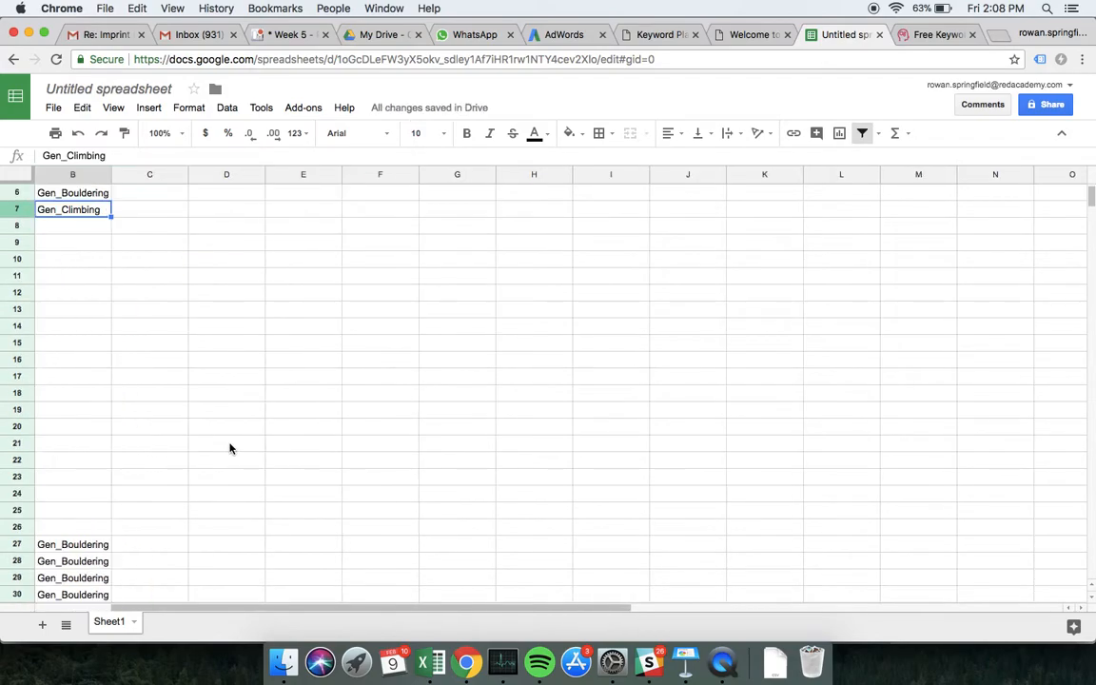
pyautogui.hscroll(-2, 230, 447)
pyautogui.keyDown('shift'); pyautogui.click(234, 531); pyautogui.keyUp('shift')
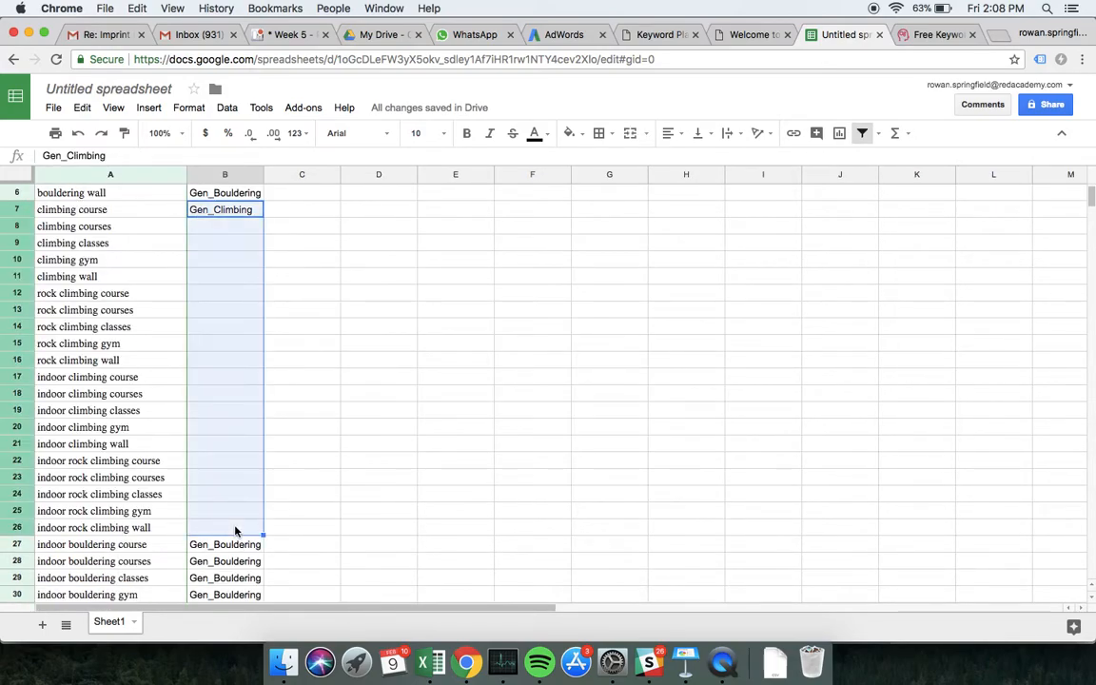
pyautogui.press('super+d')
pyautogui.click(142, 478)
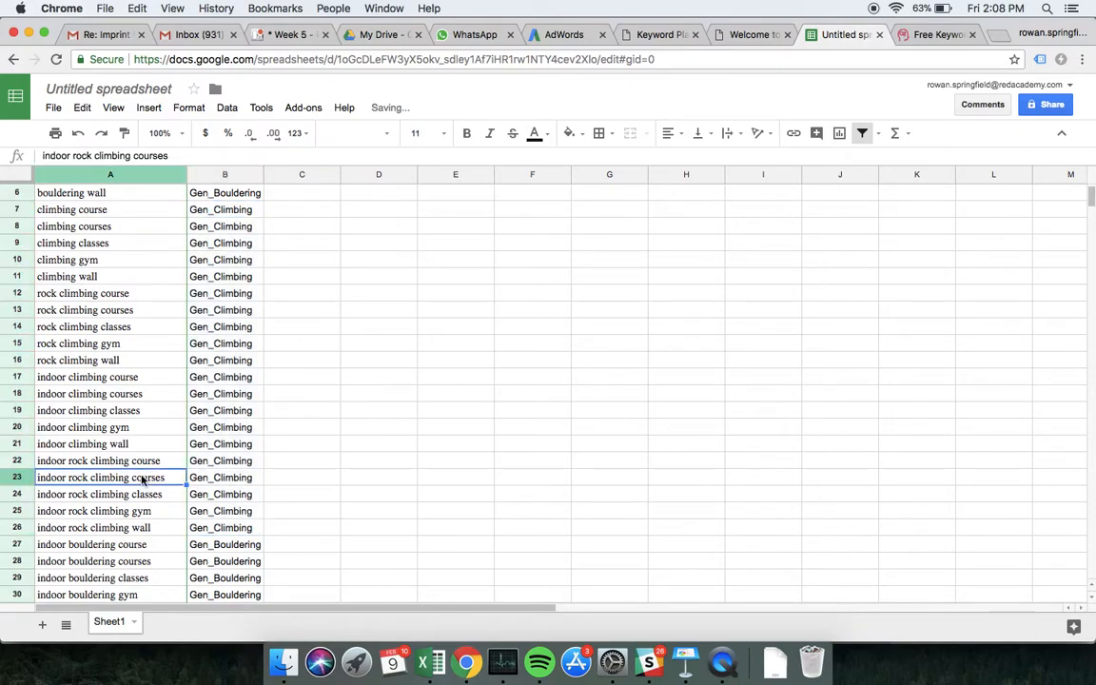
pyautogui.scroll(2, 143, 478)
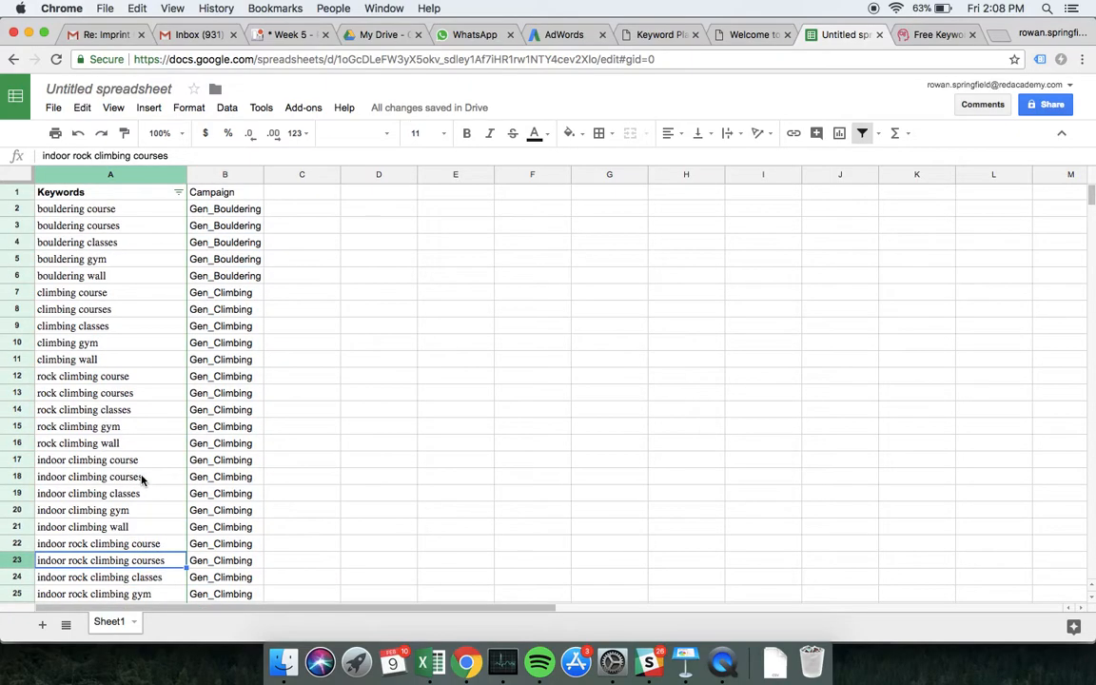
# Step: Bold the Campaign header and add a bold "Ad Groups" header in C1
pyautogui.click(221, 193)
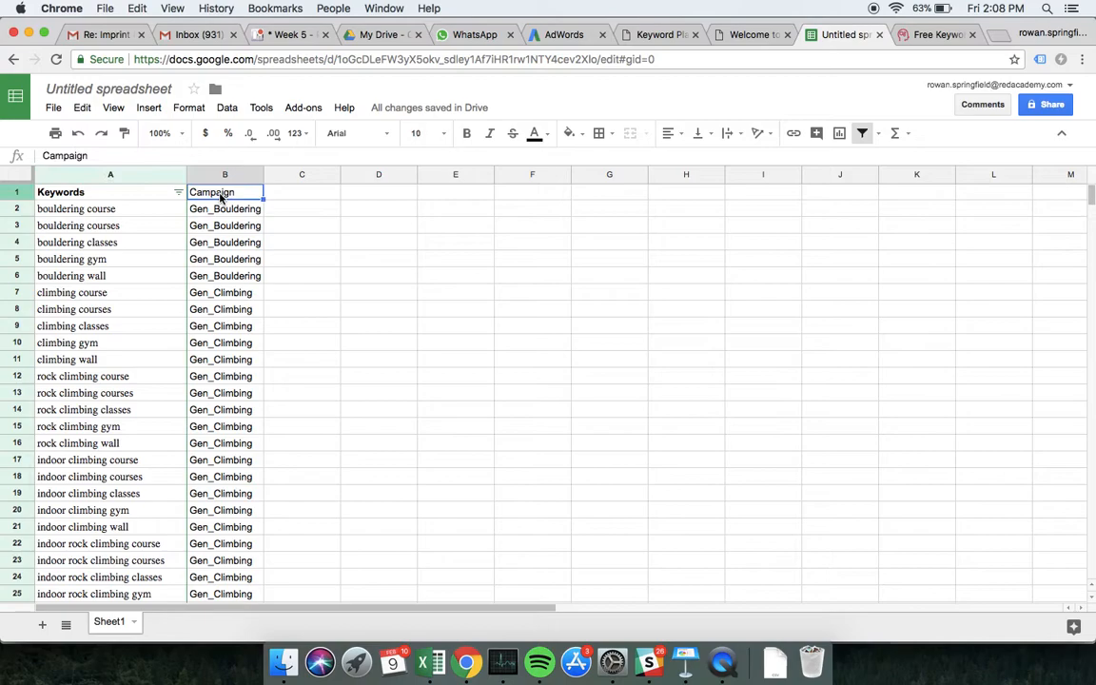
pyautogui.hotkey('ctrl', 'b')
pyautogui.click(303, 198)
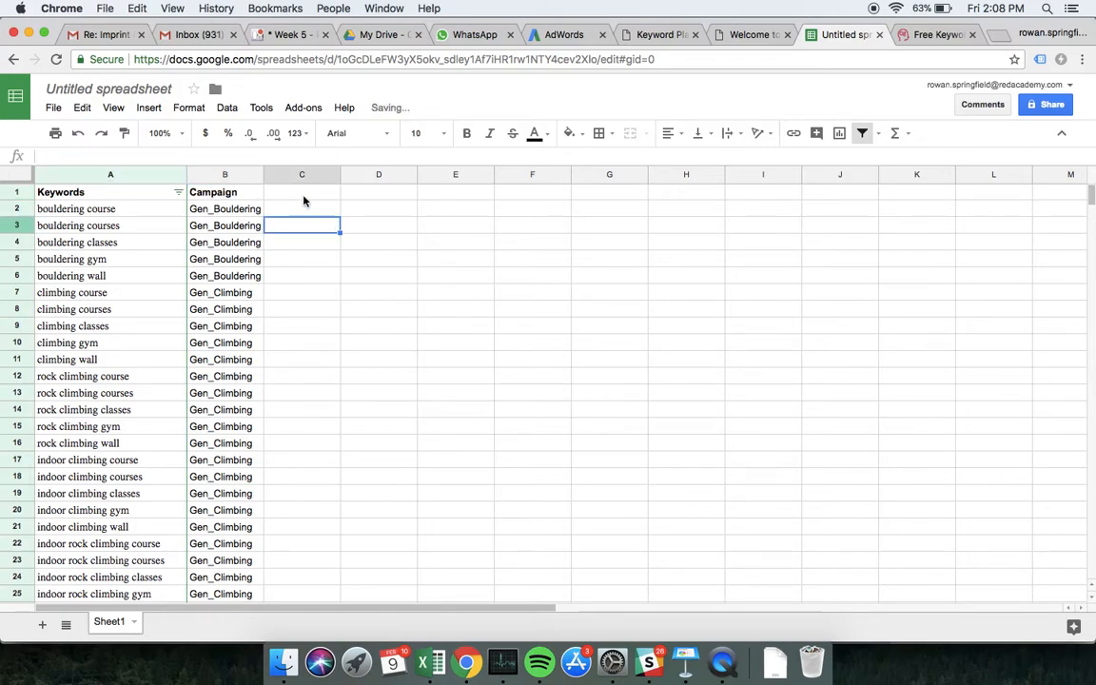
pyautogui.write('Ad Groups')
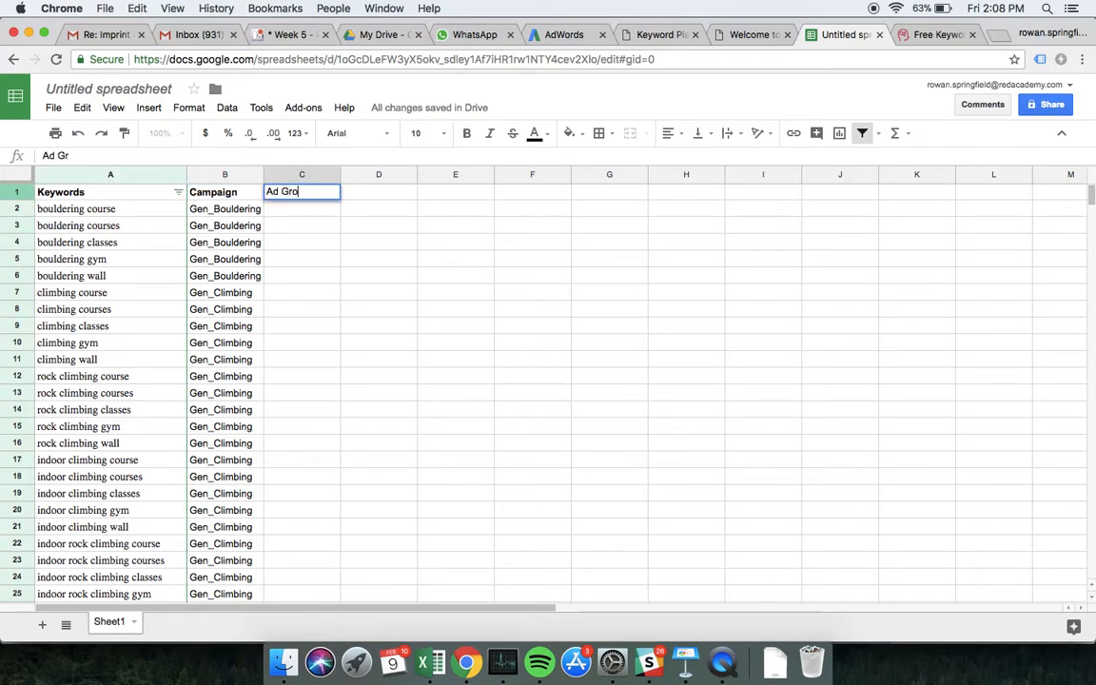
pyautogui.press('Return')
pyautogui.press('Up')
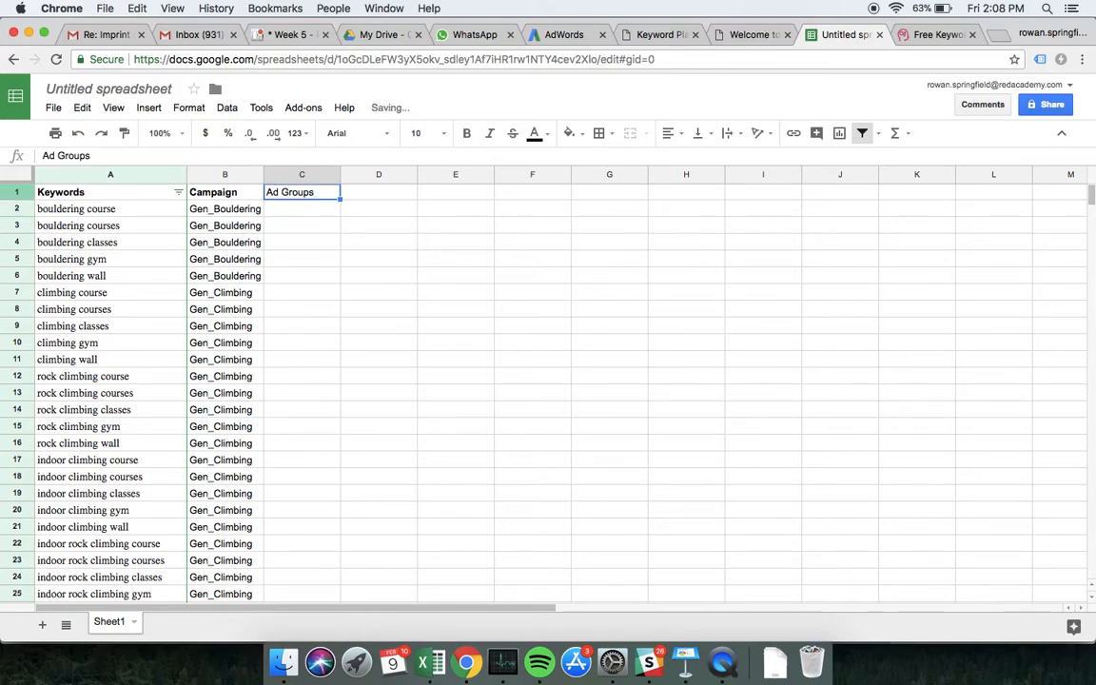
pyautogui.hotkey('ctrl', 'b')
# Step: Widen the Campaign column, and turn the filter off and on again to cover columns A to C
pyautogui.moveTo(263, 174); pyautogui.dragTo(298, 172)
pyautogui.click(271, 231)
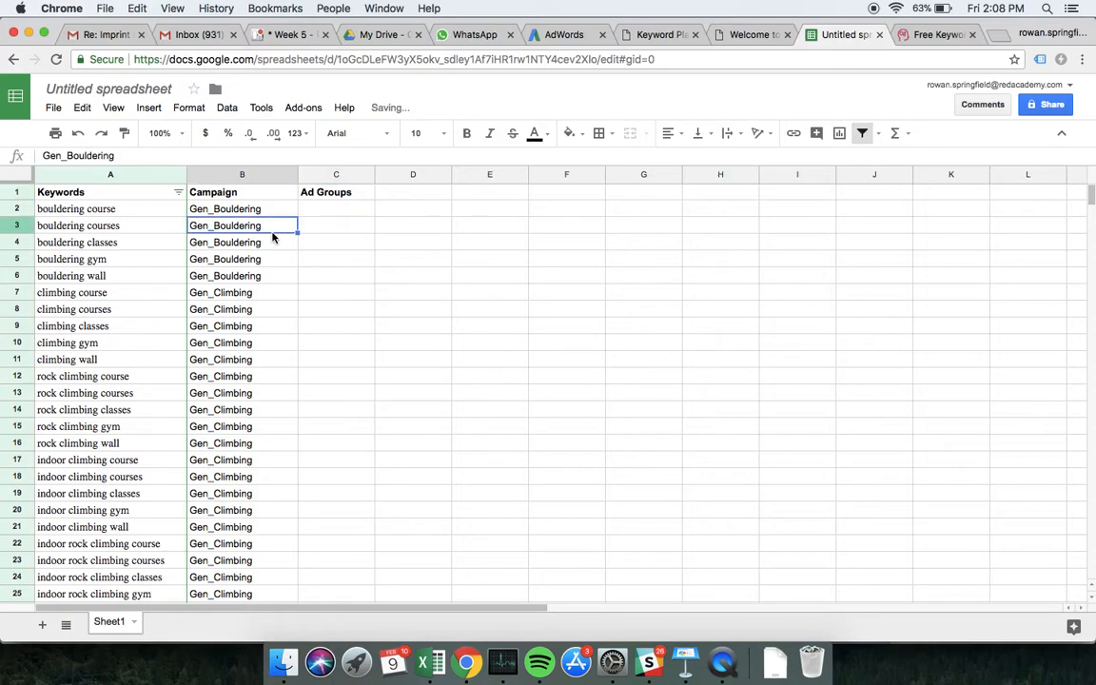
pyautogui.click(226, 108)
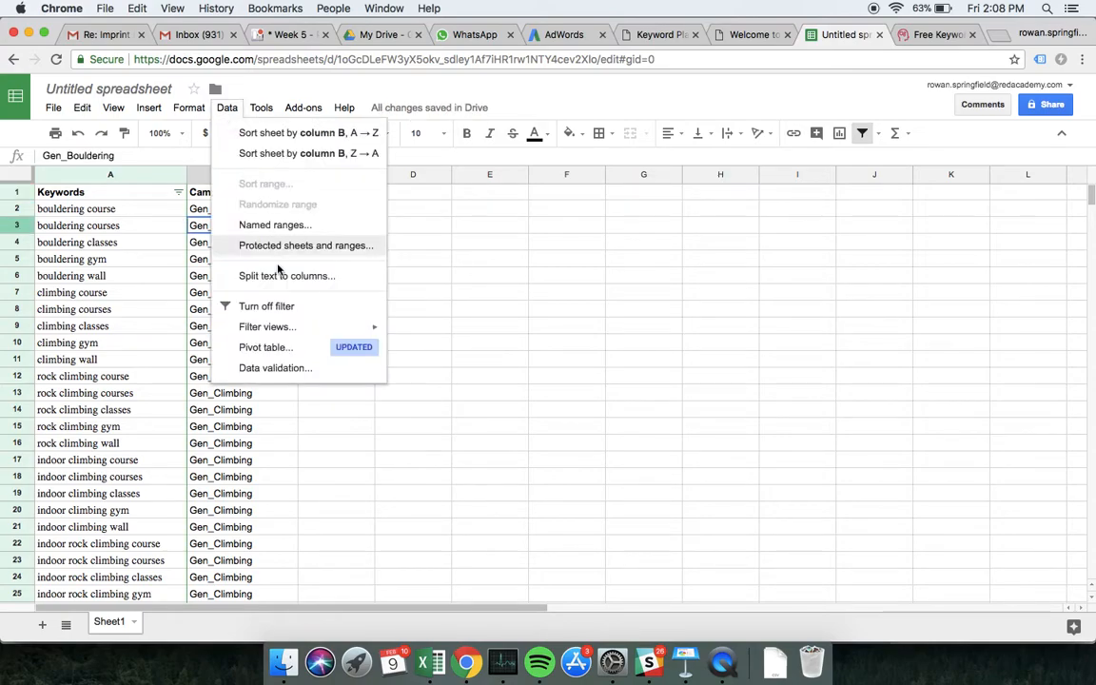
pyautogui.click(281, 306)
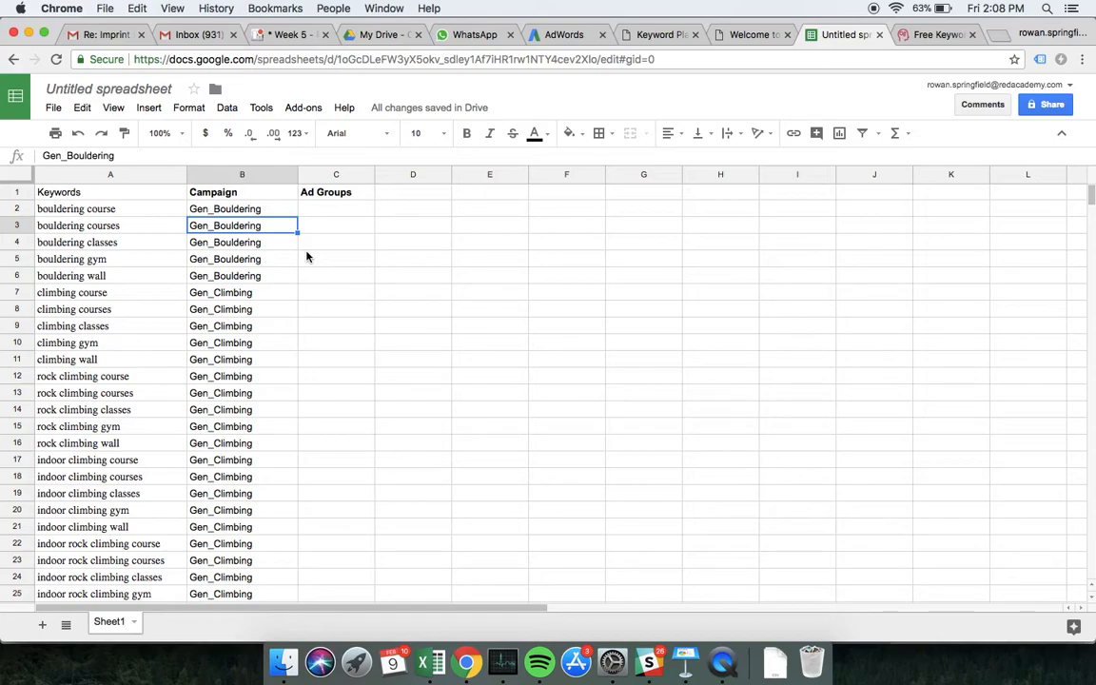
pyautogui.click(227, 108)
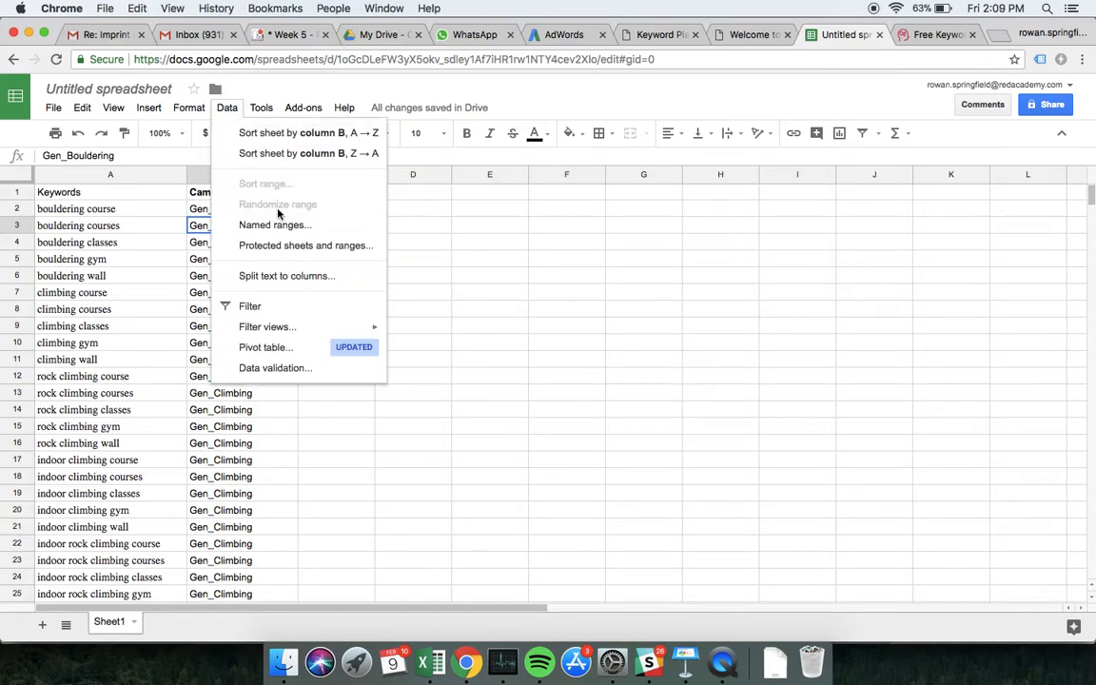
pyautogui.click(255, 305)
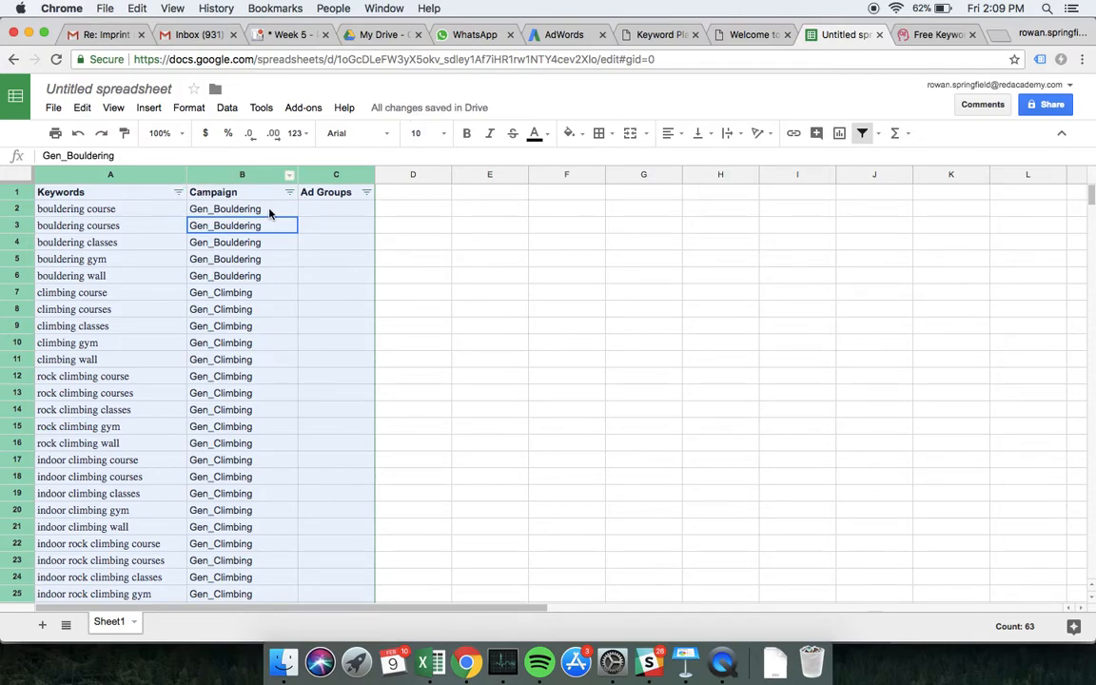
# Step: Widen the Ad Groups column and sort the filtered rows by Campaign from A to Z
pyautogui.click(406, 211)
pyautogui.moveTo(374, 174); pyautogui.dragTo(449, 174)
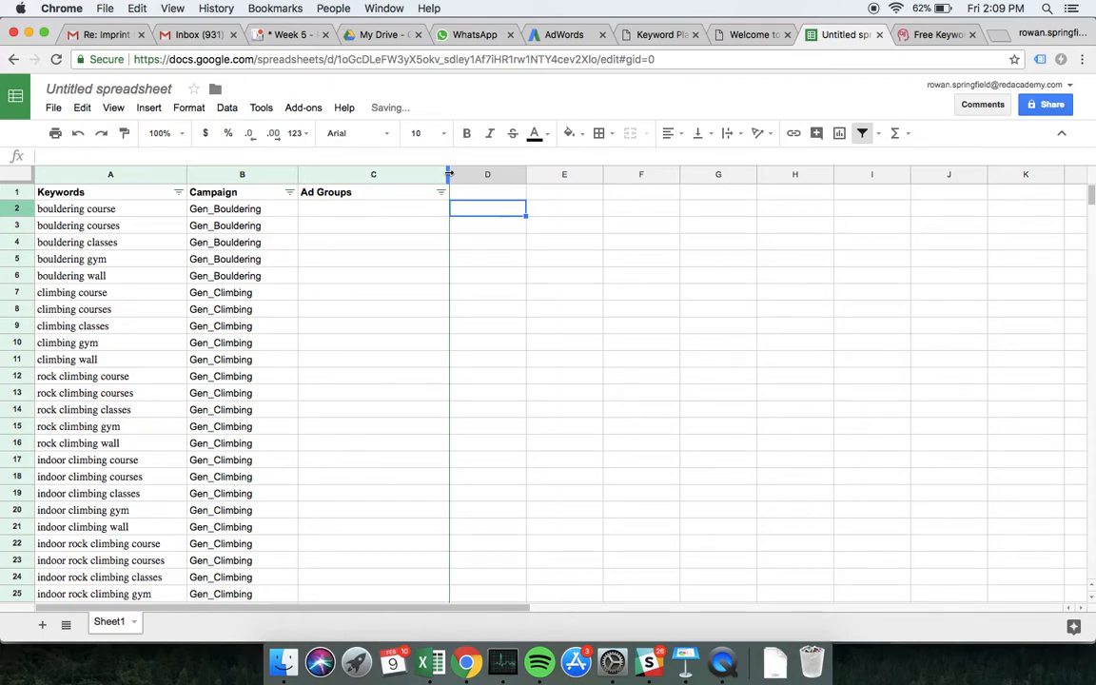
pyautogui.click(289, 192)
pyautogui.click(235, 217)
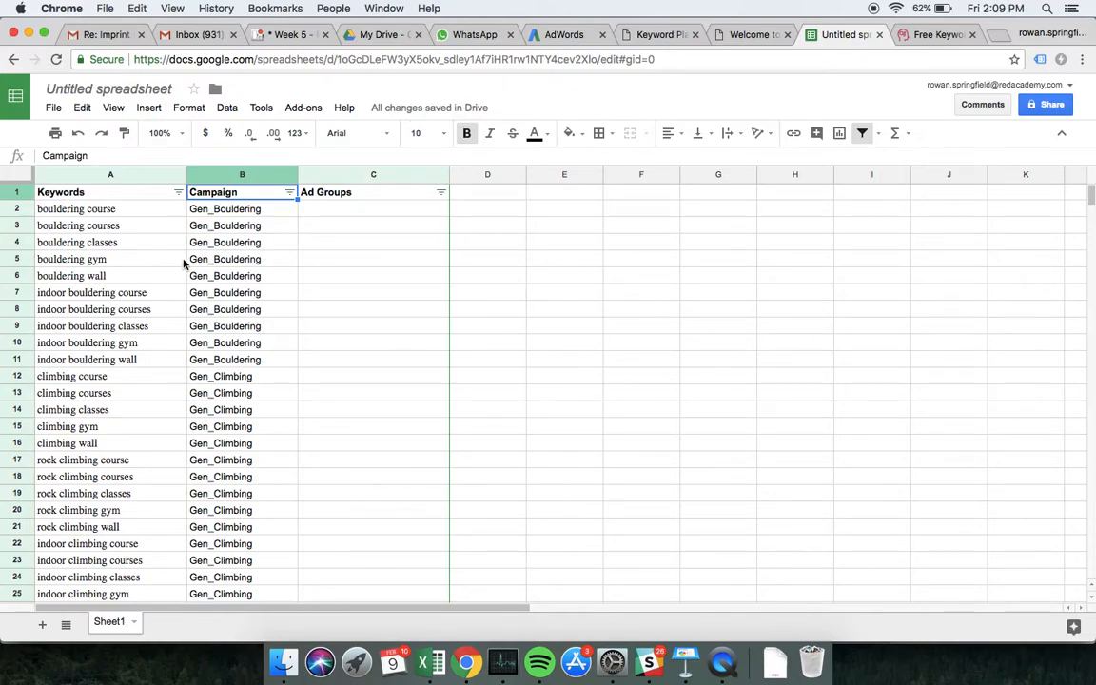
# Step: Enter Gen_Bouldering_Courses as the ad group in C2 and fill it down to C4
pyautogui.click(347, 215)
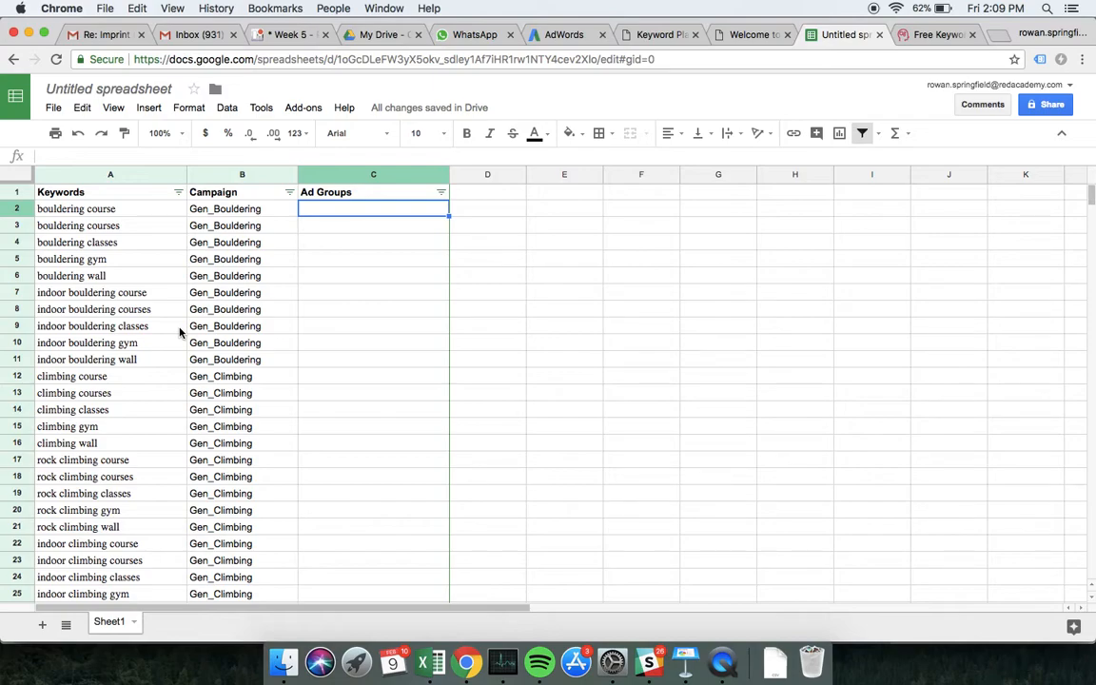
pyautogui.press('Left')
pyautogui.press('Right')
pyautogui.write('Gen_')
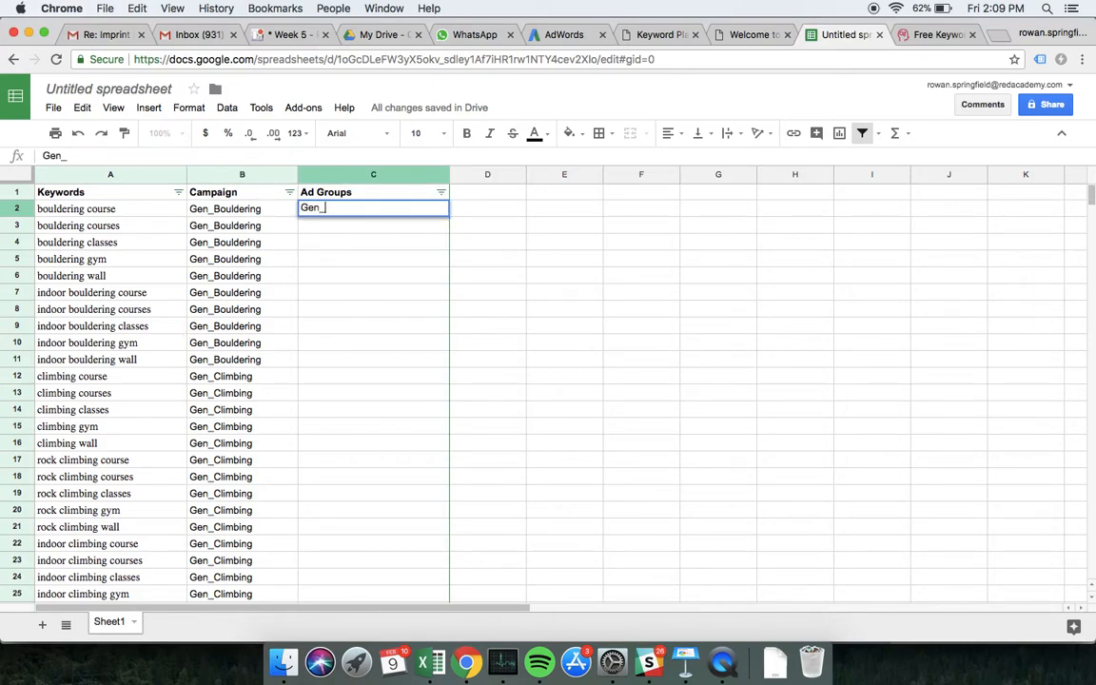
pyautogui.write('Bouldering_Courses')
pyautogui.press('Return')
pyautogui.press('Up')
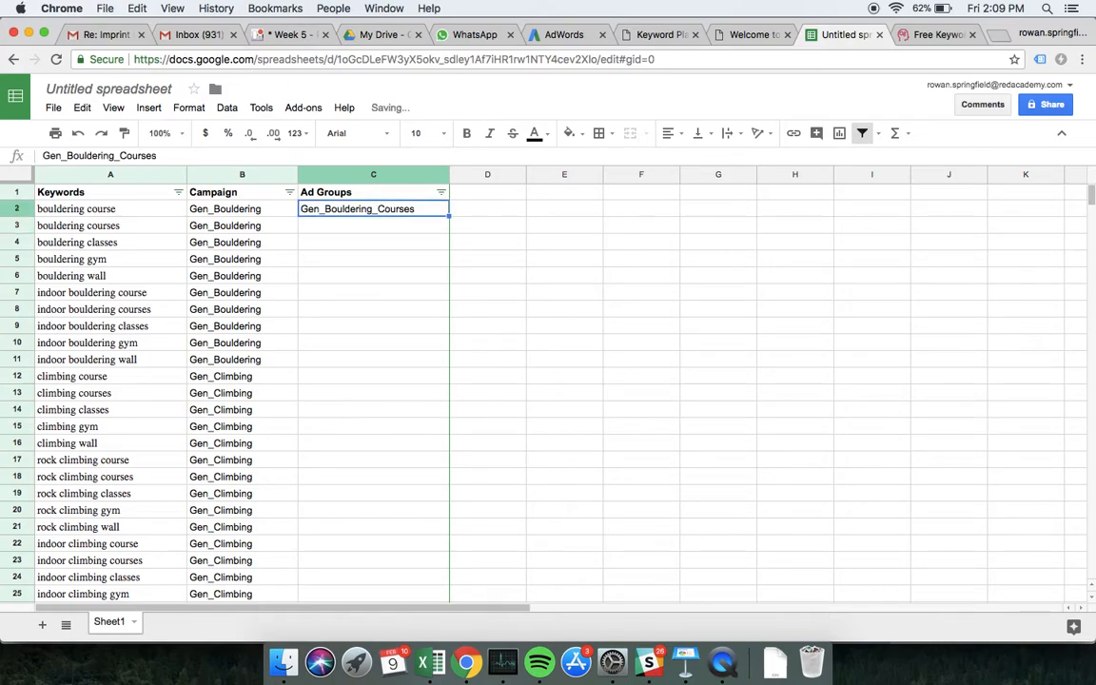
pyautogui.hotkey('shift', 'Down')
pyautogui.hotkey('shift', 'Down')
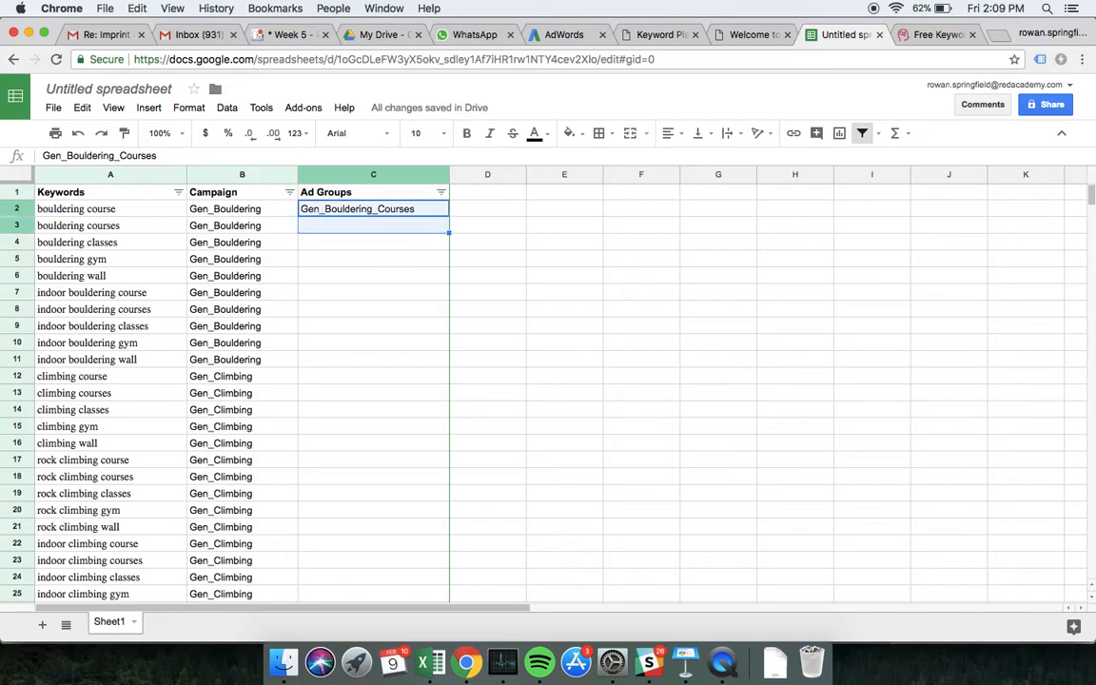
pyautogui.press('super+d')
# Step: Copy the three Gen_Bouldering_Courses cells to C7 through C9 for the indoor bouldering course and class keywords
pyautogui.press('super+c')
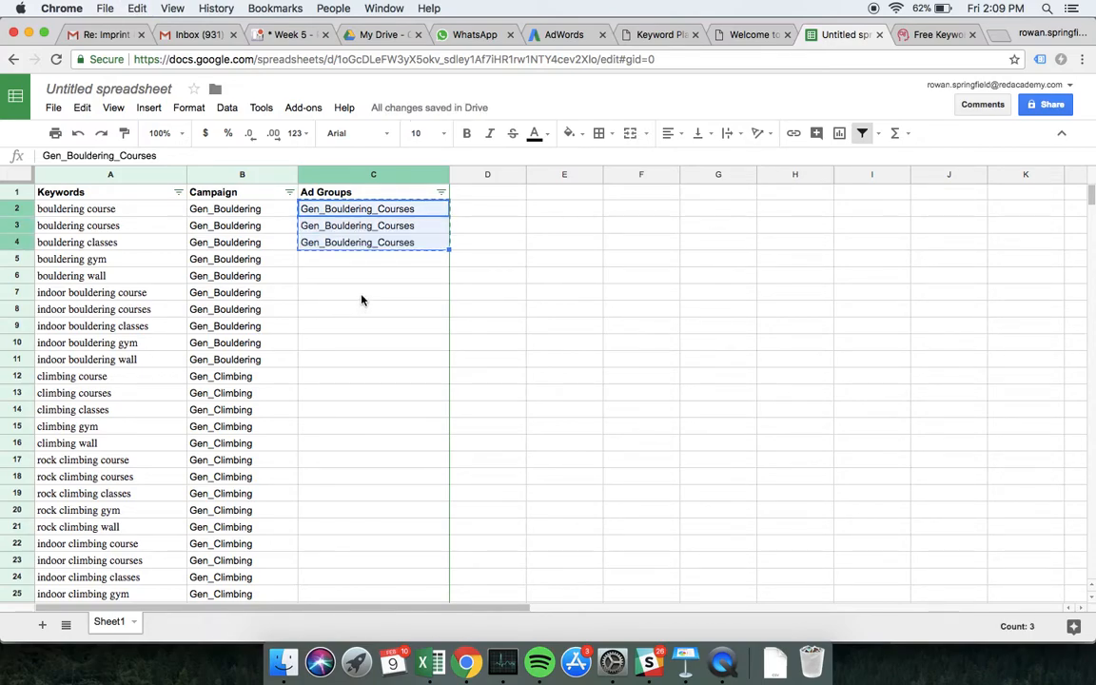
pyautogui.click(361, 292)
pyautogui.press('super+v')
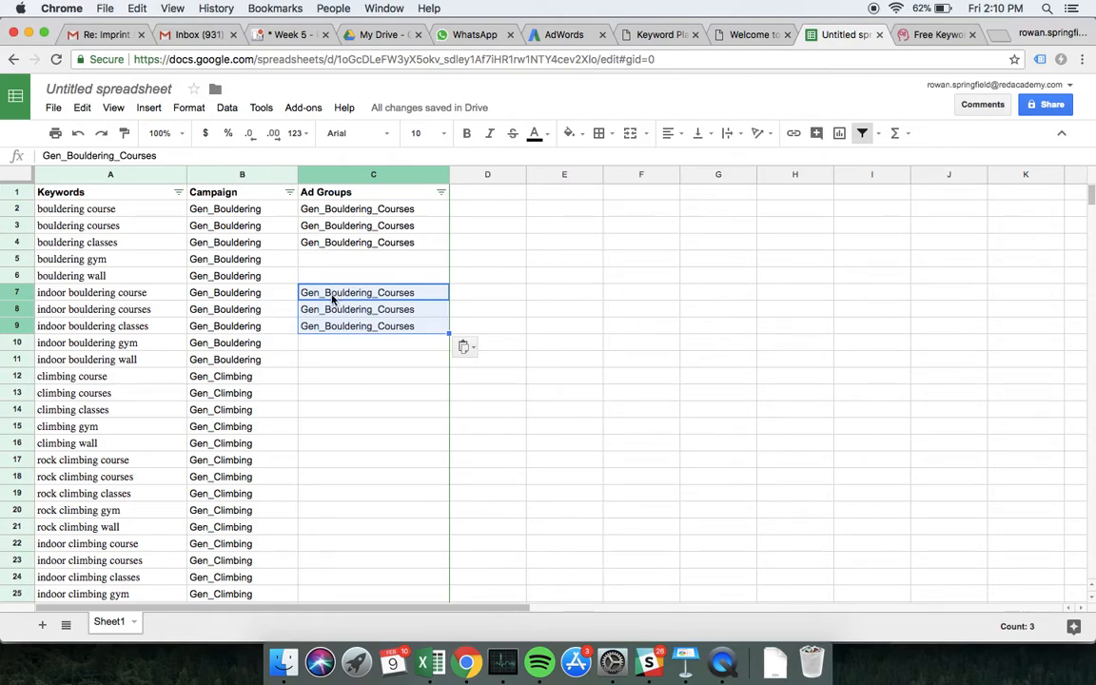
# Step: Copy the ad group from C4 into C5 and change it to Gen_Bouldering_Gym for the bouldering gym keyword
pyautogui.click(338, 245)
pyautogui.press('super+c')
pyautogui.press('Down')
pyautogui.press('super+v')
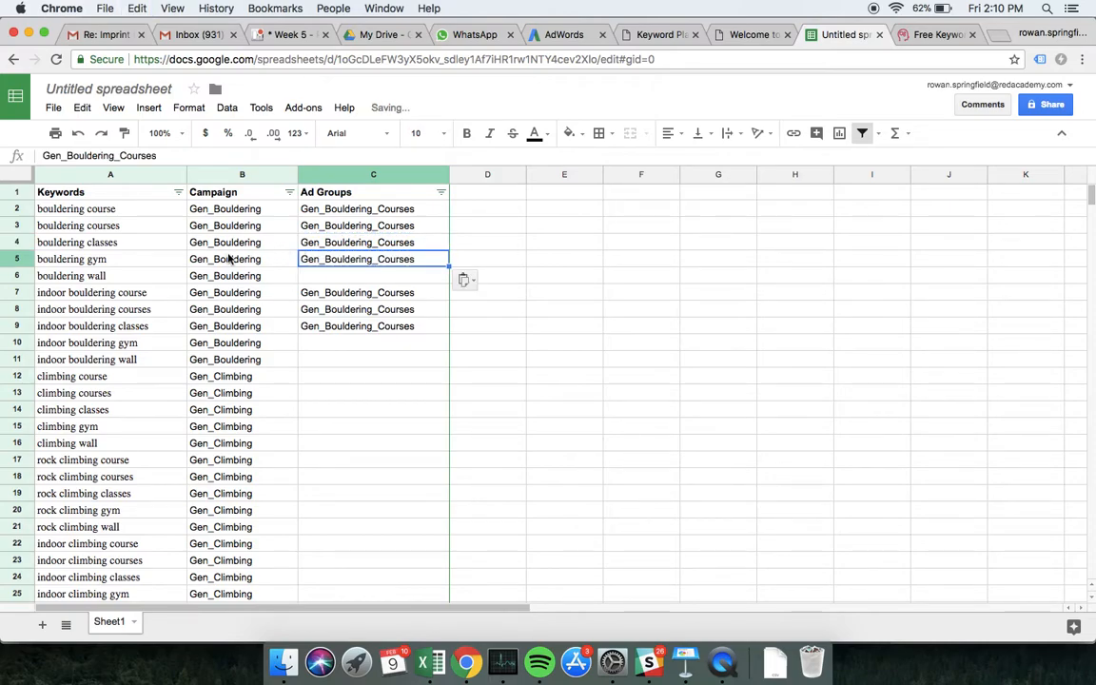
pyautogui.doubleClick(392, 259)
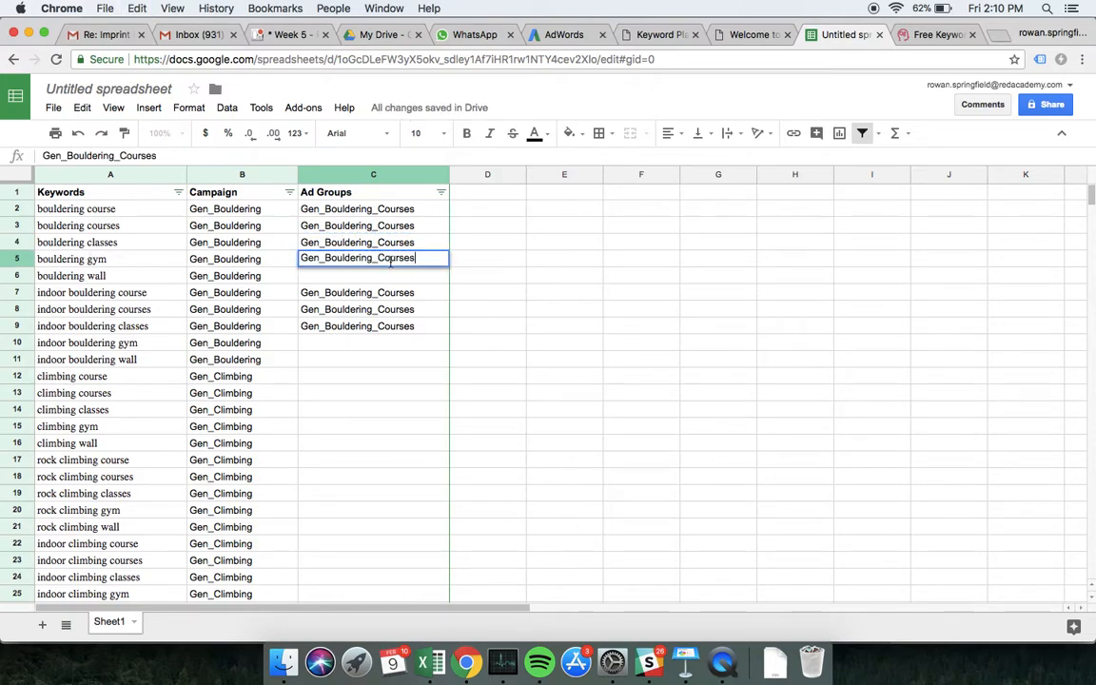
pyautogui.press('BackSpace')
pyautogui.press('BackSpace')
pyautogui.press('BackSpace')
pyautogui.press('BackSpace')
pyautogui.press('BackSpace')
pyautogui.press('BackSpace')
pyautogui.press('BackSpace')
pyautogui.write('Gym')
pyautogui.press('Return')
# Step: Copy the ad group from C5 into C6 and change it to Gen_Bouldering_Wall for the bouldering wall keyword
pyautogui.press('Up')
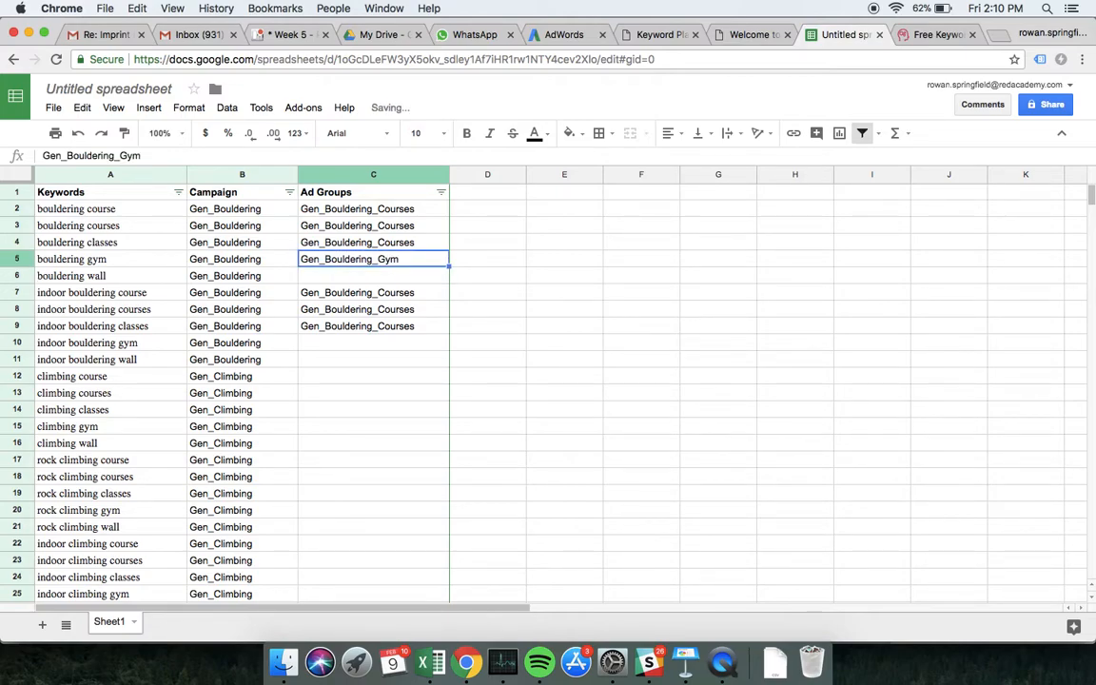
pyautogui.press('super+c')
pyautogui.press('Down')
pyautogui.press('super+v')
pyautogui.doubleClick(392, 277)
pyautogui.moveTo(378, 275); pyautogui.dragTo(427, 276)
pyautogui.write('Wall')
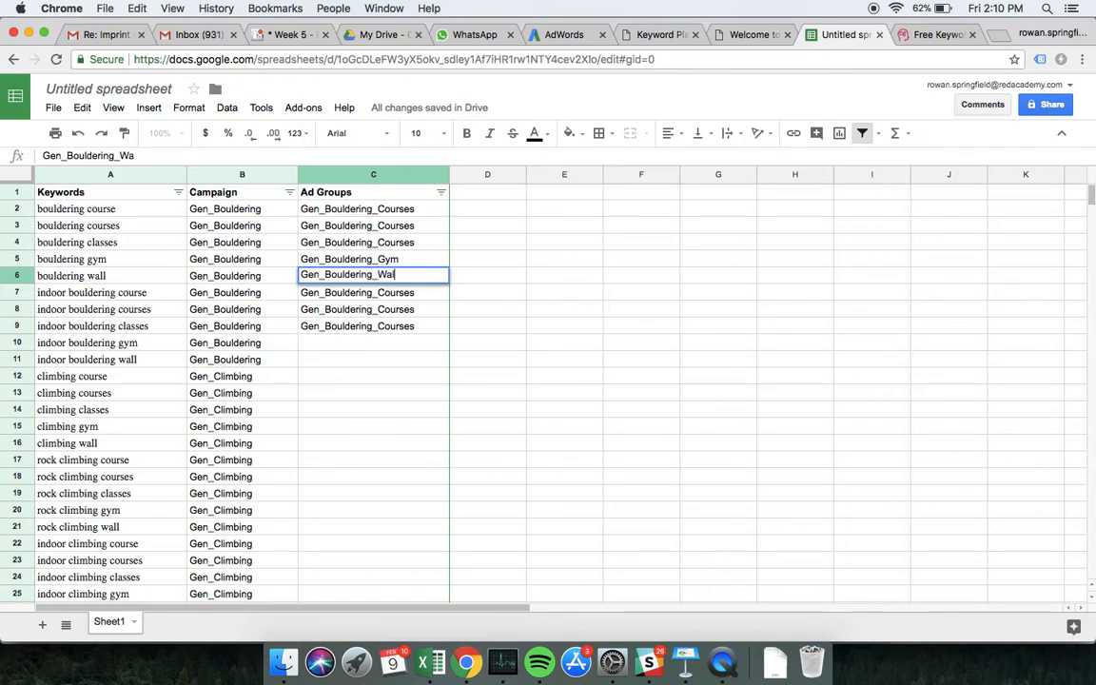
pyautogui.press('Return')
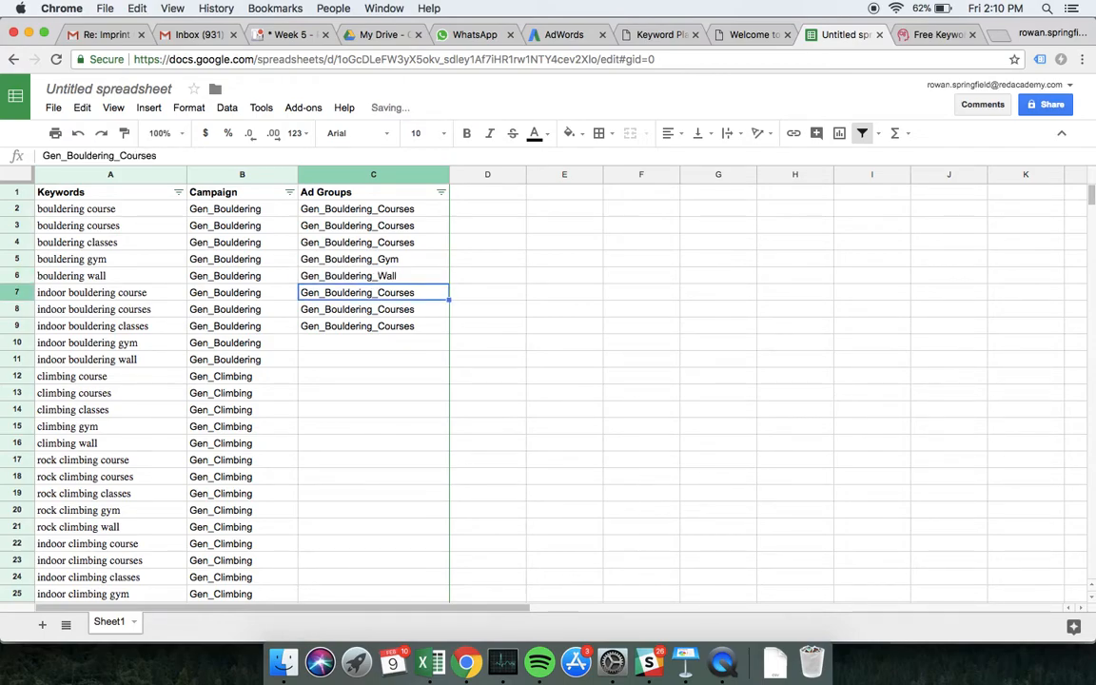
# Step: Copy the Gen_Bouldering_Gym and Gen_Bouldering_Wall cells from C5:C6 to C10:C11 for the indoor bouldering gym and wall keywords
pyautogui.press('Up')
pyautogui.press('Up')
pyautogui.hotkey('shift', 'Down')
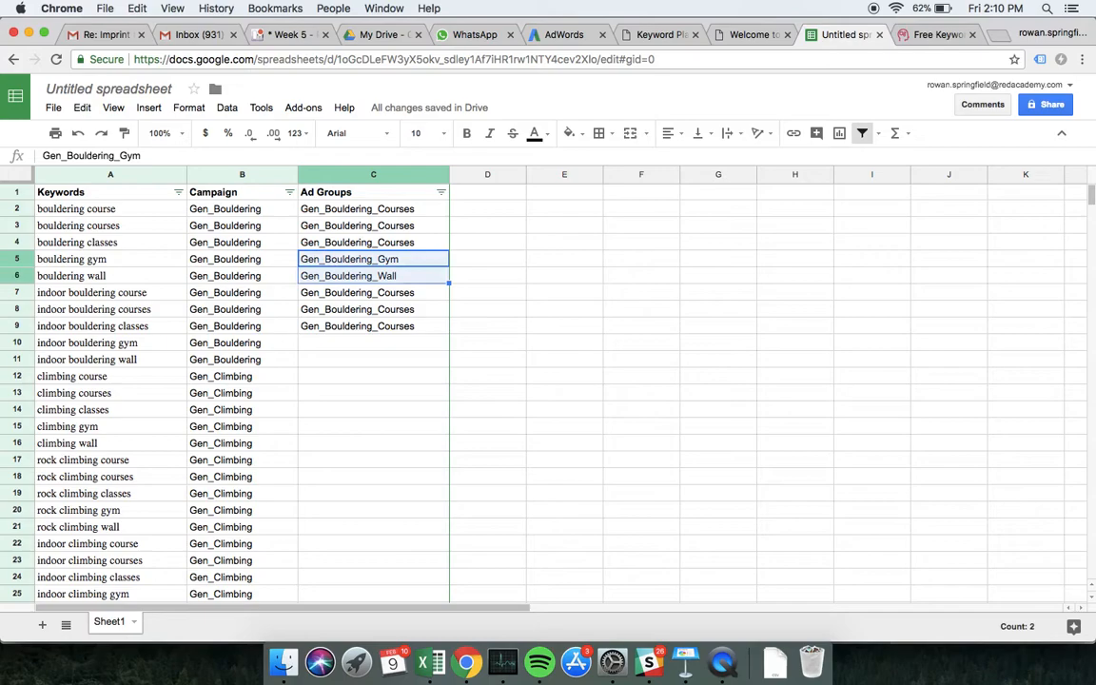
pyautogui.hotkey('ctrl', 'c')
pyautogui.press('Down')
pyautogui.press('Down')
pyautogui.press('Down')
pyautogui.press('Down')
pyautogui.press('Down')
pyautogui.press('super+v')
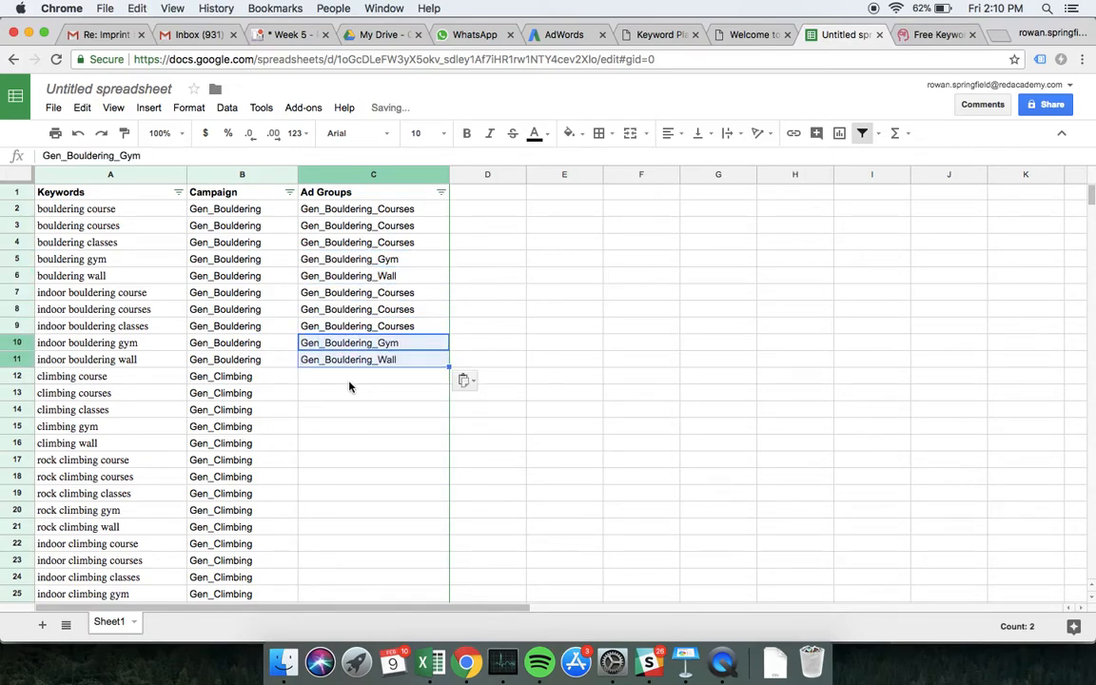
# Step: Copy the bouldering ad groups from C2:C6 into C12:C16 beside the climbing keywords
pyautogui.scroll(-1, 349, 386)
pyautogui.scroll(-1, 349, 386)
pyautogui.scroll(2, 349, 386)
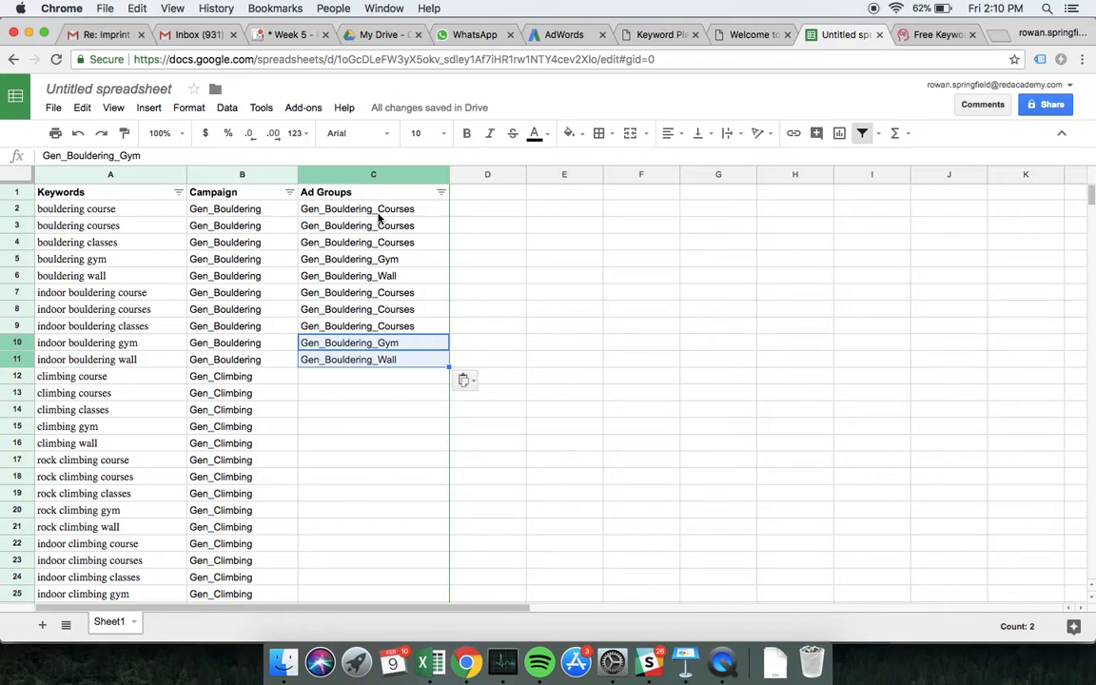
pyautogui.moveTo(378, 215); pyautogui.dragTo(379, 276)
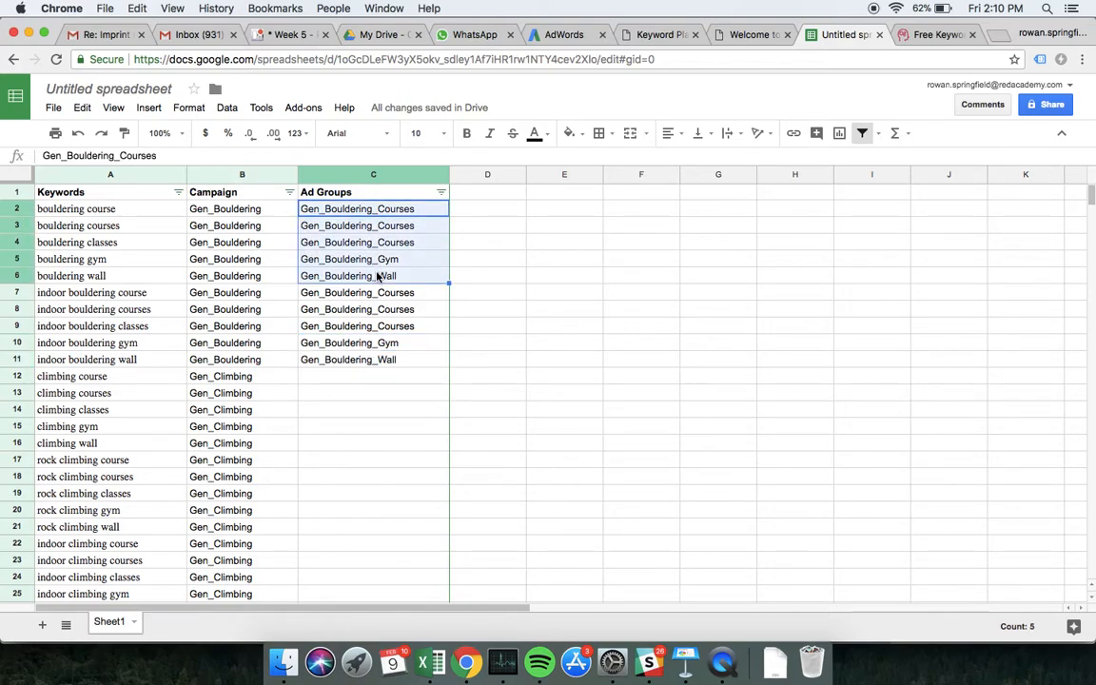
pyautogui.hotkey('ctrl', 'c')
pyautogui.click(321, 378)
pyautogui.hotkey('ctrl', 'v')
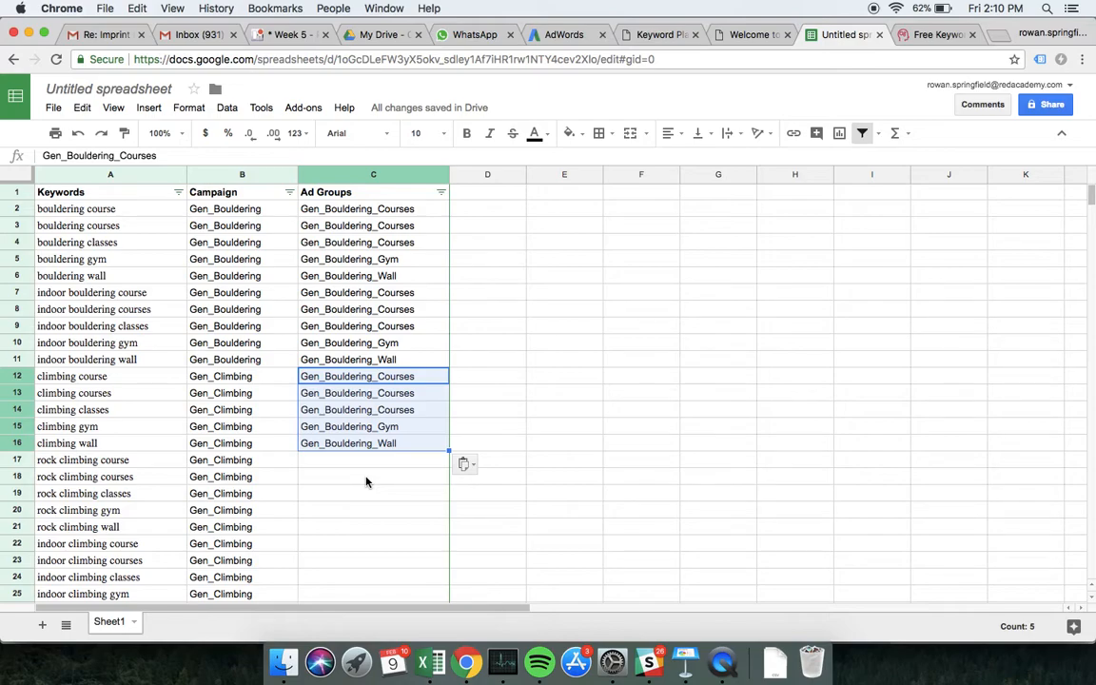
# Step: Replace every "bouldering" with "Climbing" in the ad groups in C12:C16 using Find and replace
pyautogui.rightClick(377, 409)
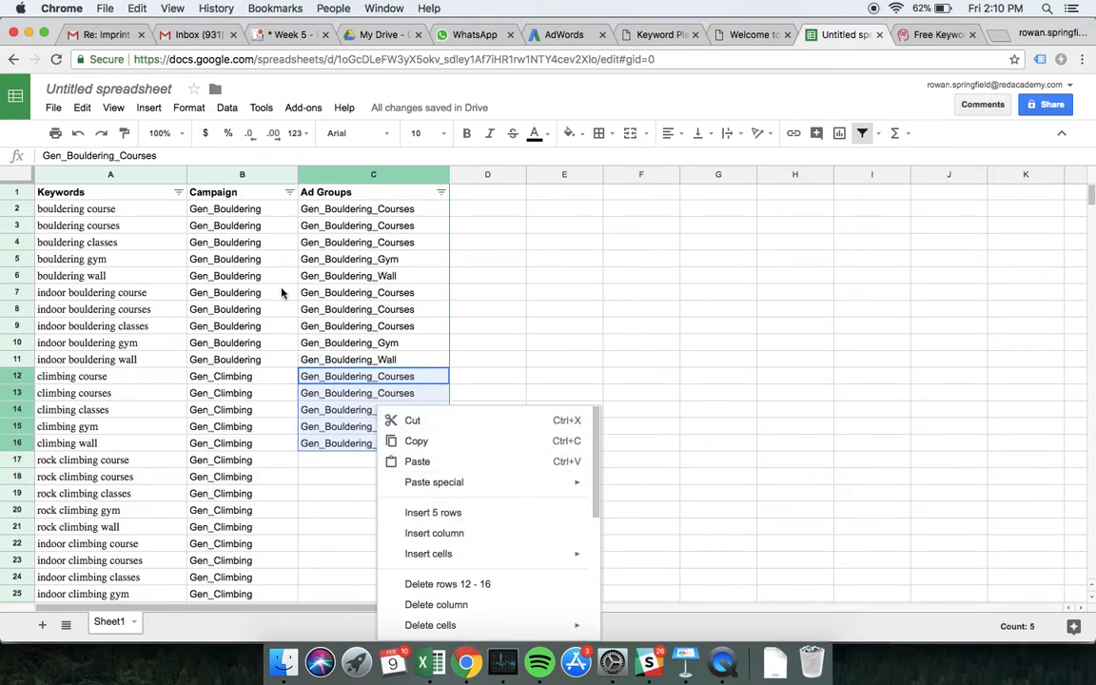
pyautogui.click(81, 108)
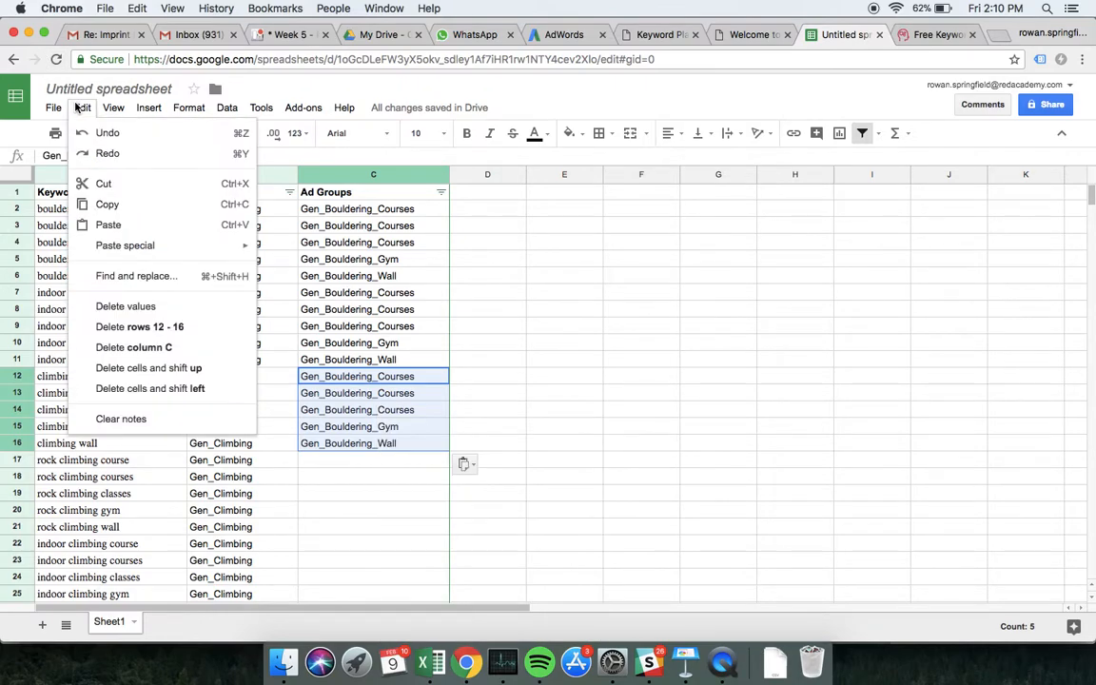
pyautogui.click(180, 276)
pyautogui.write('bouldering')
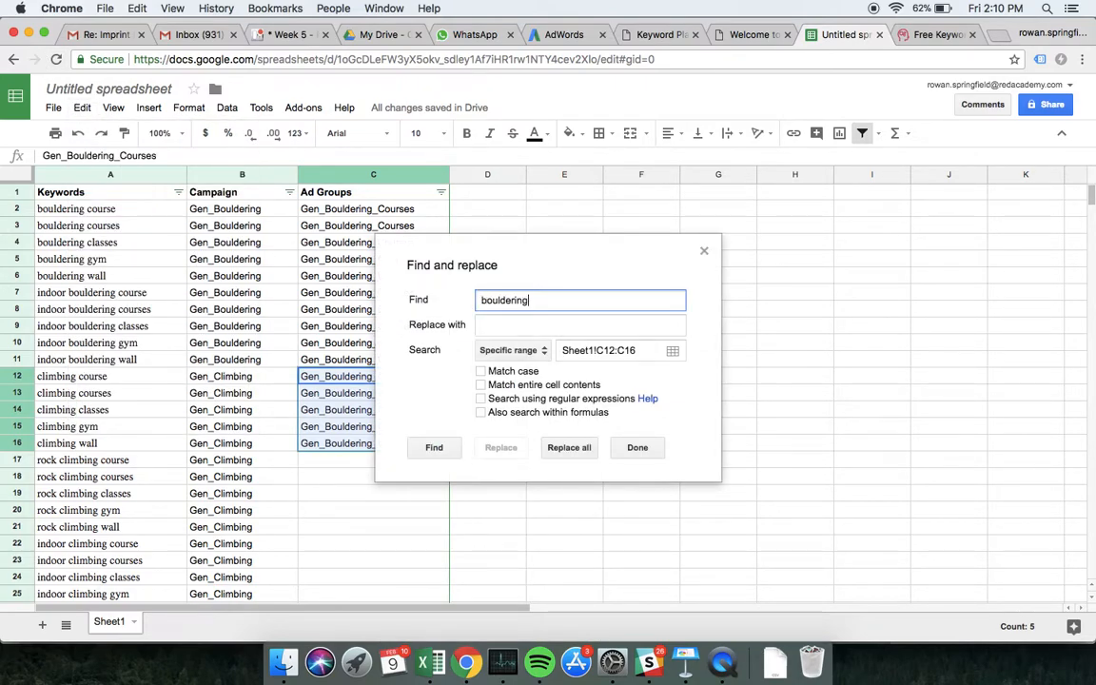
pyautogui.press('Tab')
pyautogui.write('Climbing')
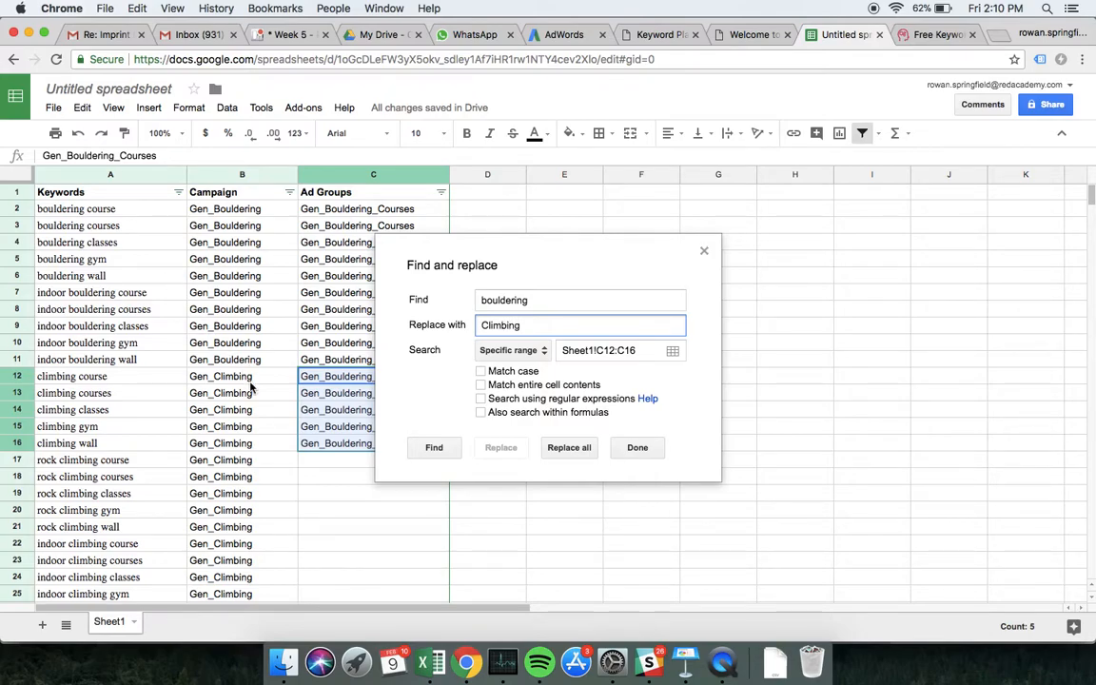
pyautogui.click(569, 447)
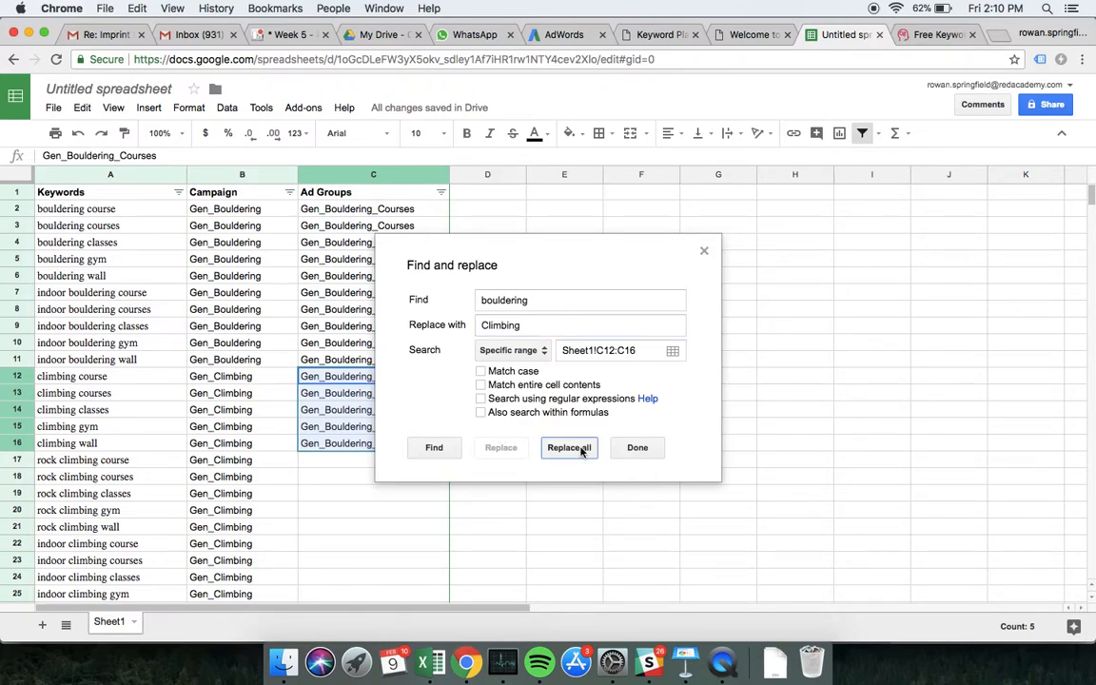
pyautogui.click(703, 251)
pyautogui.click(504, 320)
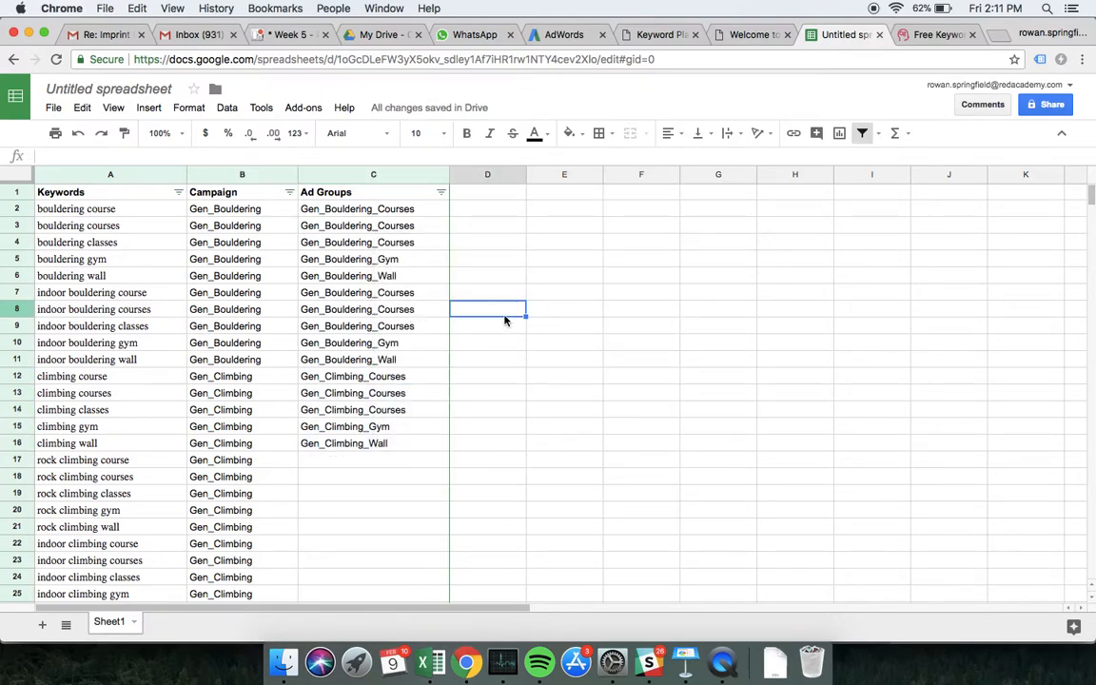
# Step: Copy the climbing ad groups from C12:C16 into C17:C21, C22:C26 and C27:C31
pyautogui.click(396, 364)
pyautogui.click(397, 375)
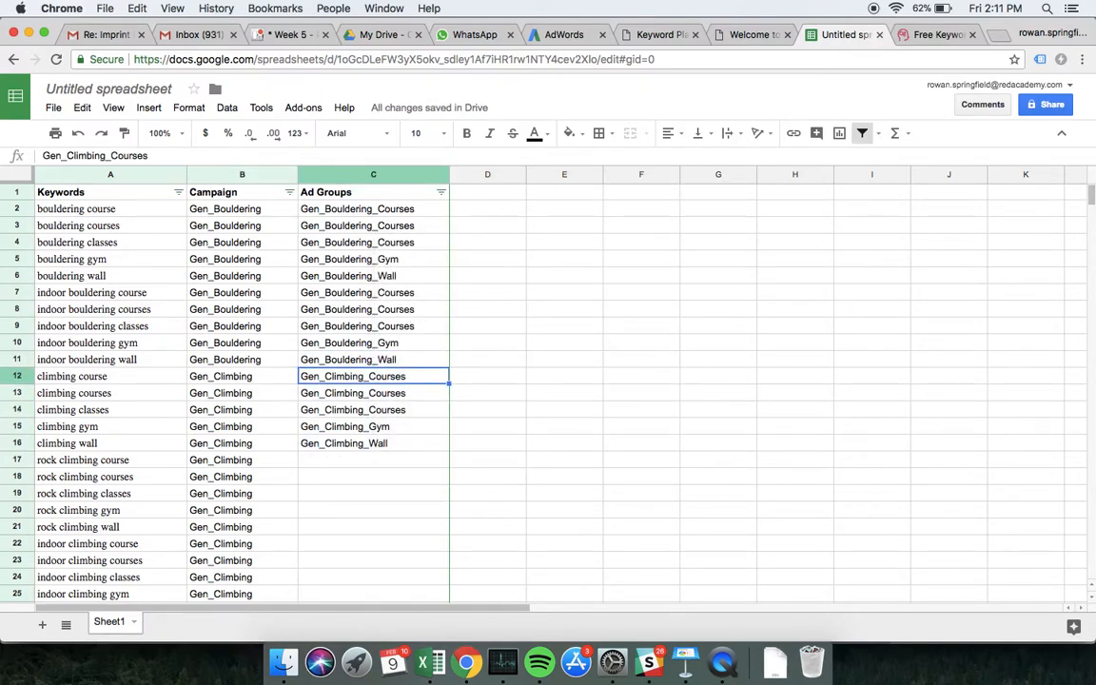
pyautogui.keyDown('shift'); pyautogui.click(399, 443); pyautogui.keyUp('shift')
pyautogui.press('super+c')
pyautogui.scroll(-3, 398, 442)
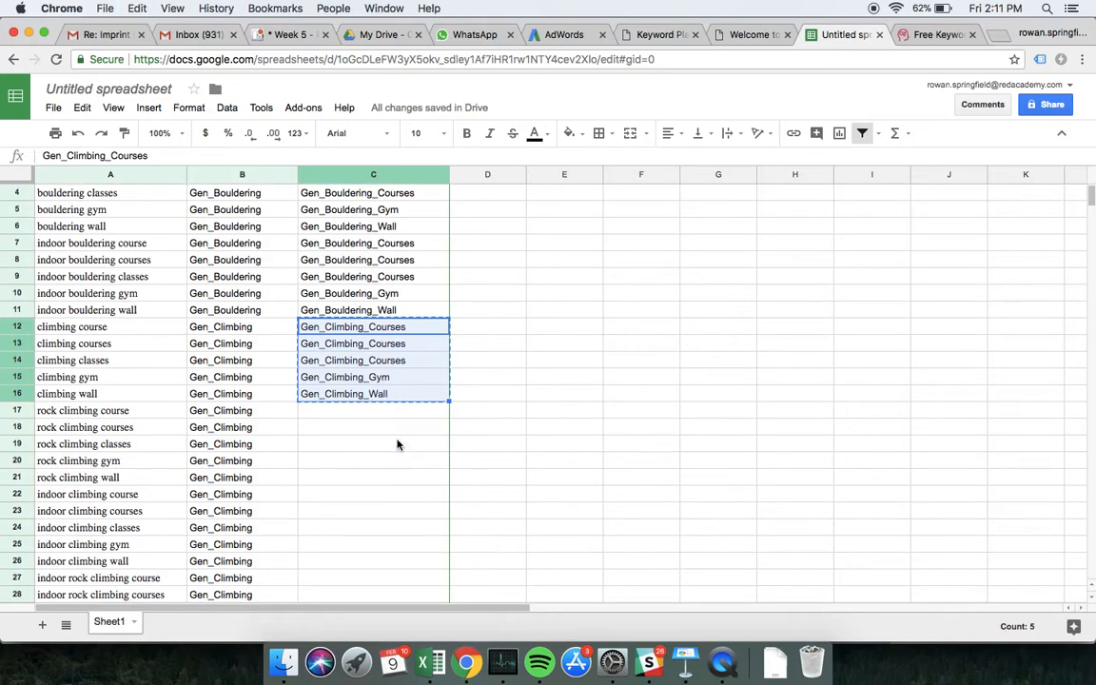
pyautogui.click(344, 382)
pyautogui.press('super+v')
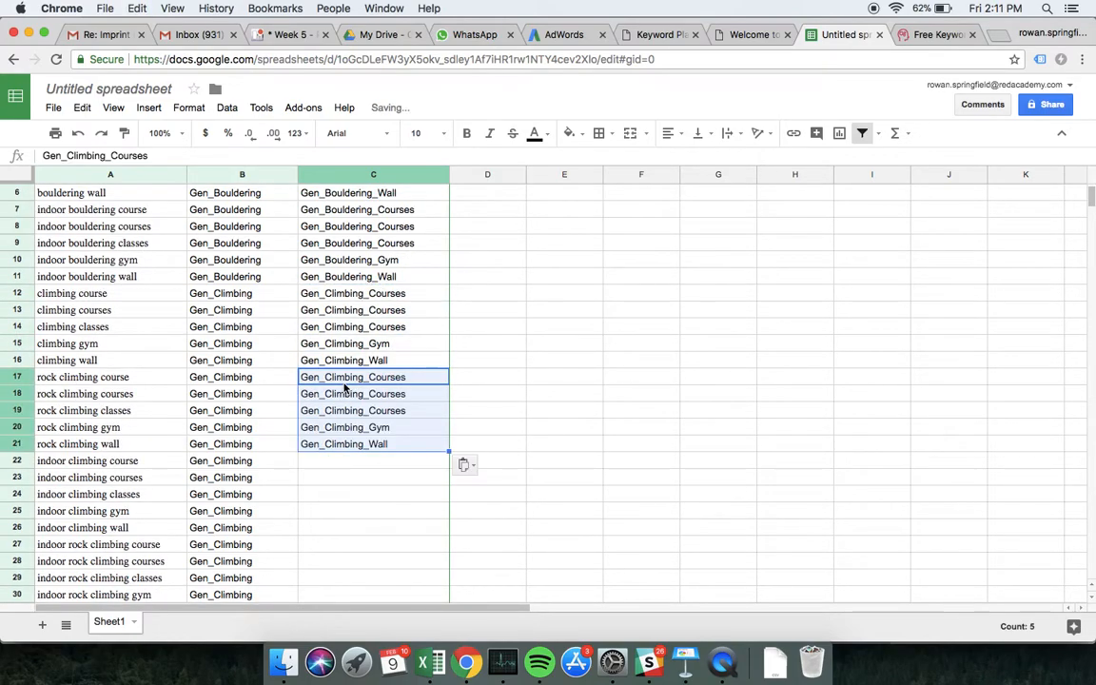
pyautogui.click(321, 462)
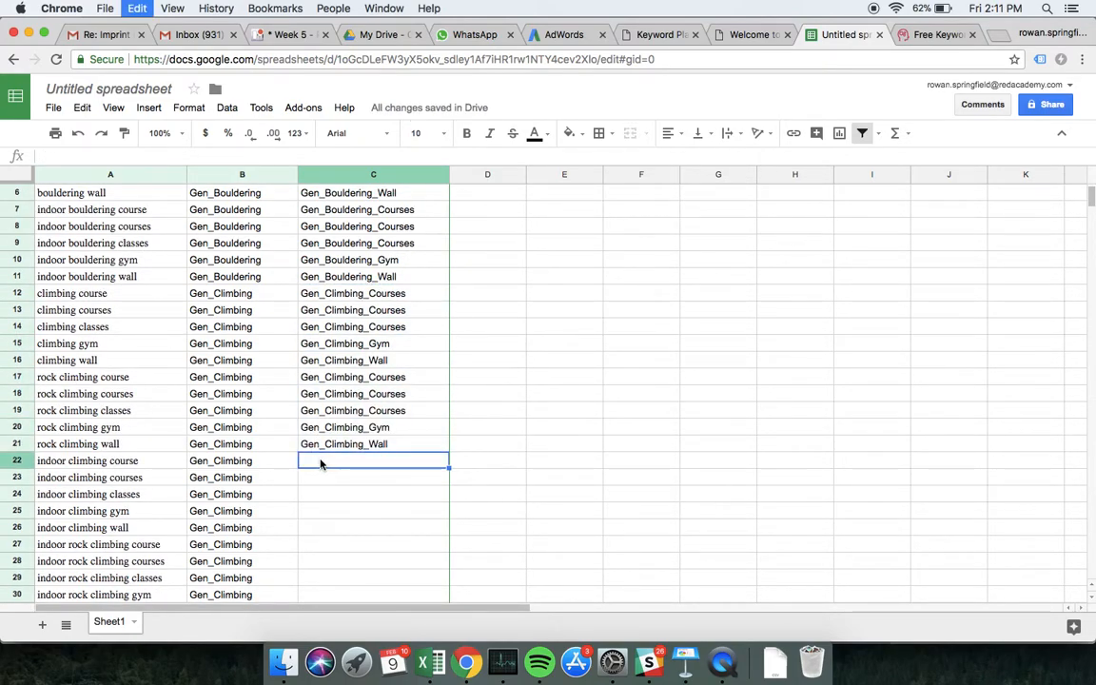
pyautogui.press('super+v')
pyautogui.scroll(-1, 370, 439)
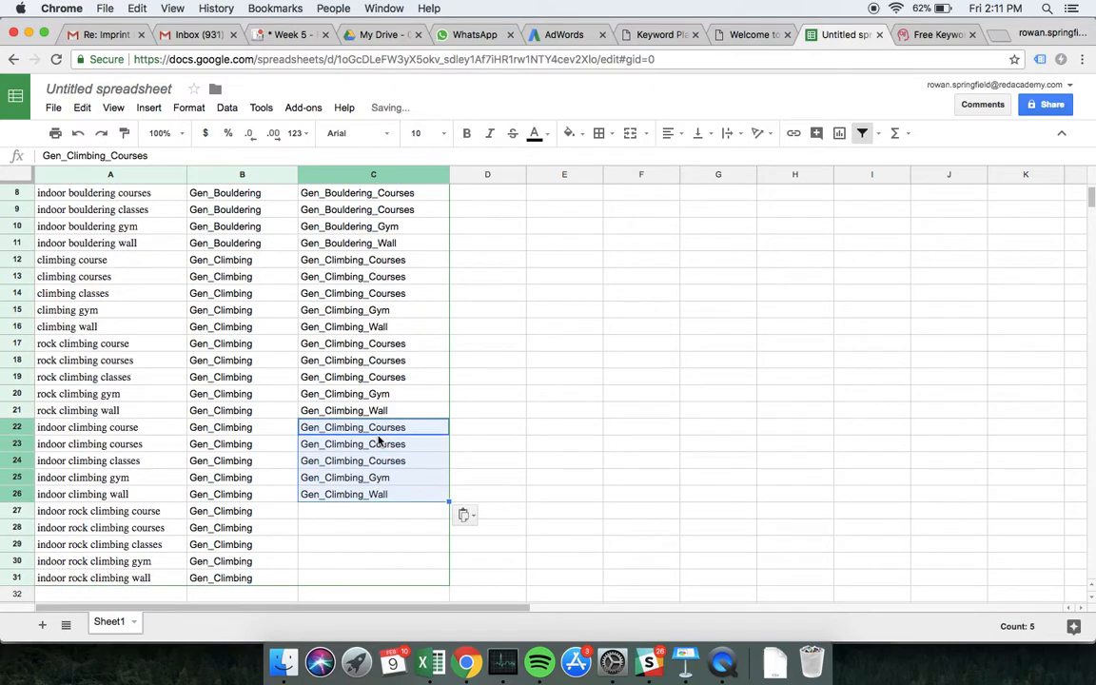
pyautogui.click(338, 513)
pyautogui.press('super+v')
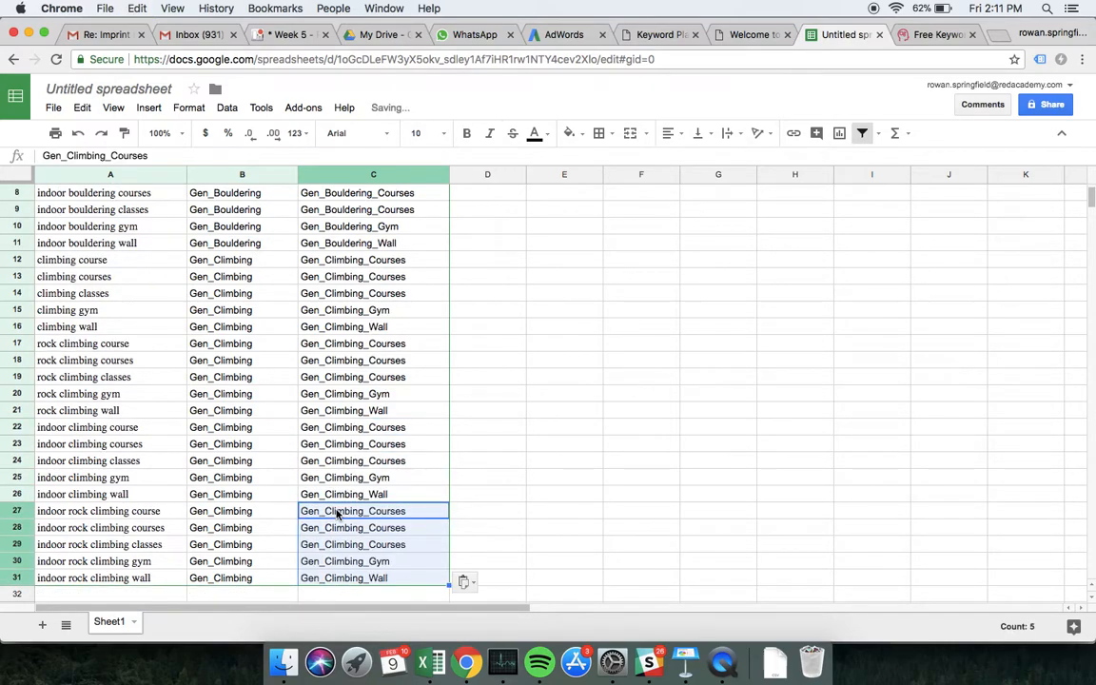
# Step: Try to change the ad group in C17 to Gen_Rock Climbing_Courses by editing the single cell, and undo the edits
pyautogui.scroll(5, 338, 513)
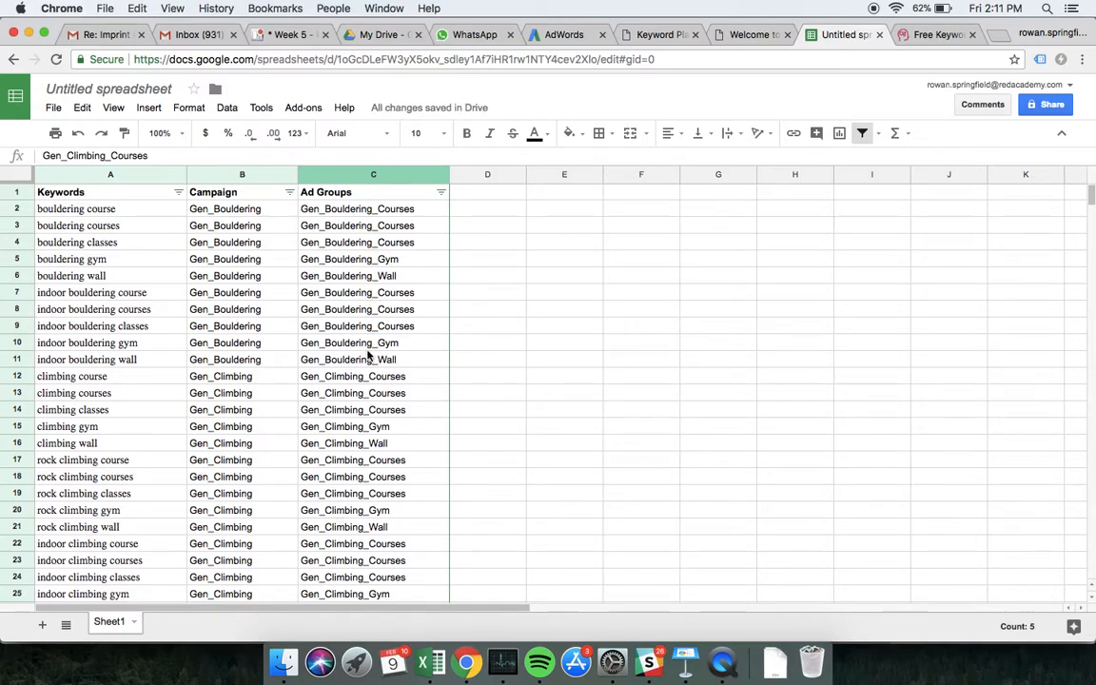
pyautogui.scroll(-2, 390, 425)
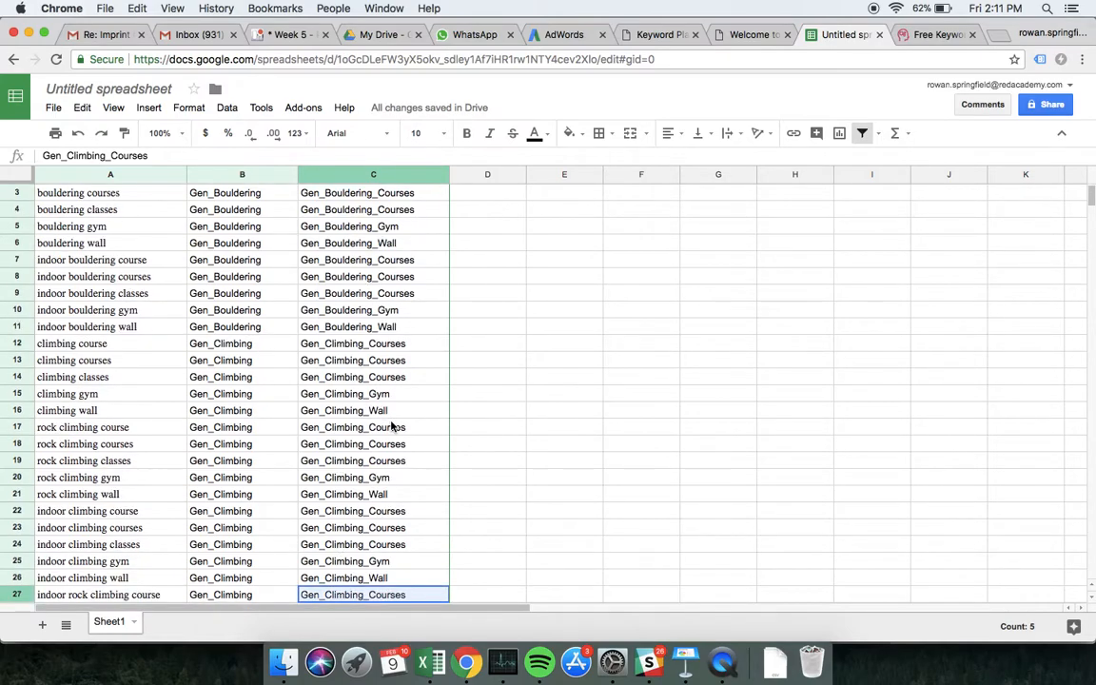
pyautogui.scroll(-3, 390, 425)
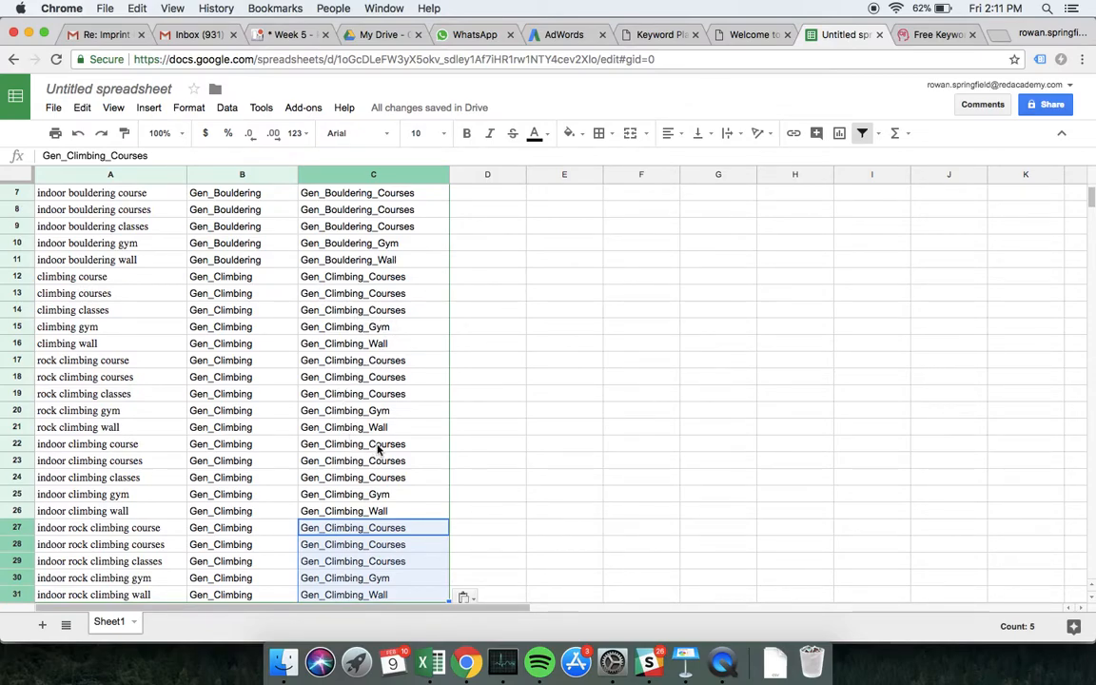
pyautogui.click(329, 365)
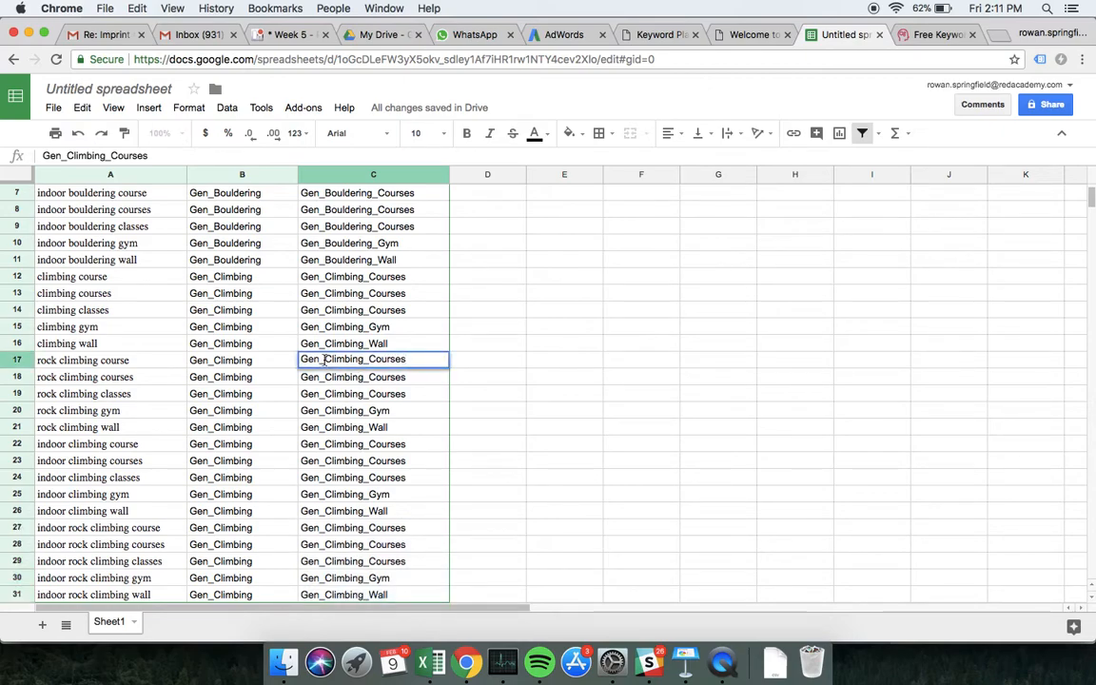
pyautogui.doubleClick(324, 360)
pyautogui.write('Rock')
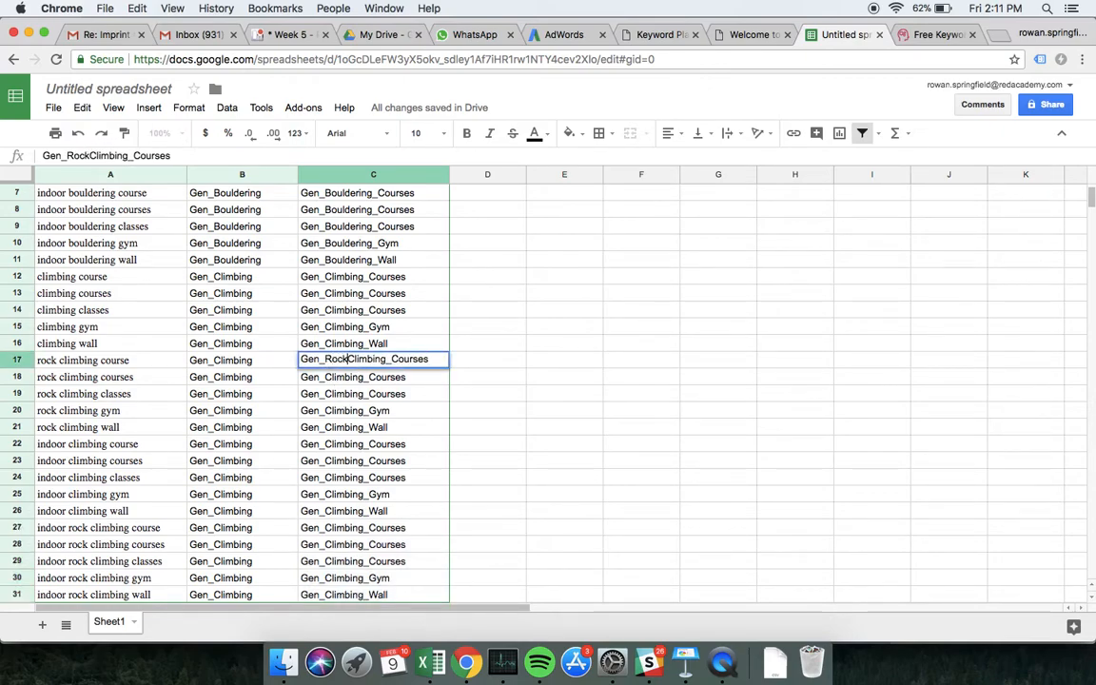
pyautogui.press('Return')
pyautogui.click(348, 360)
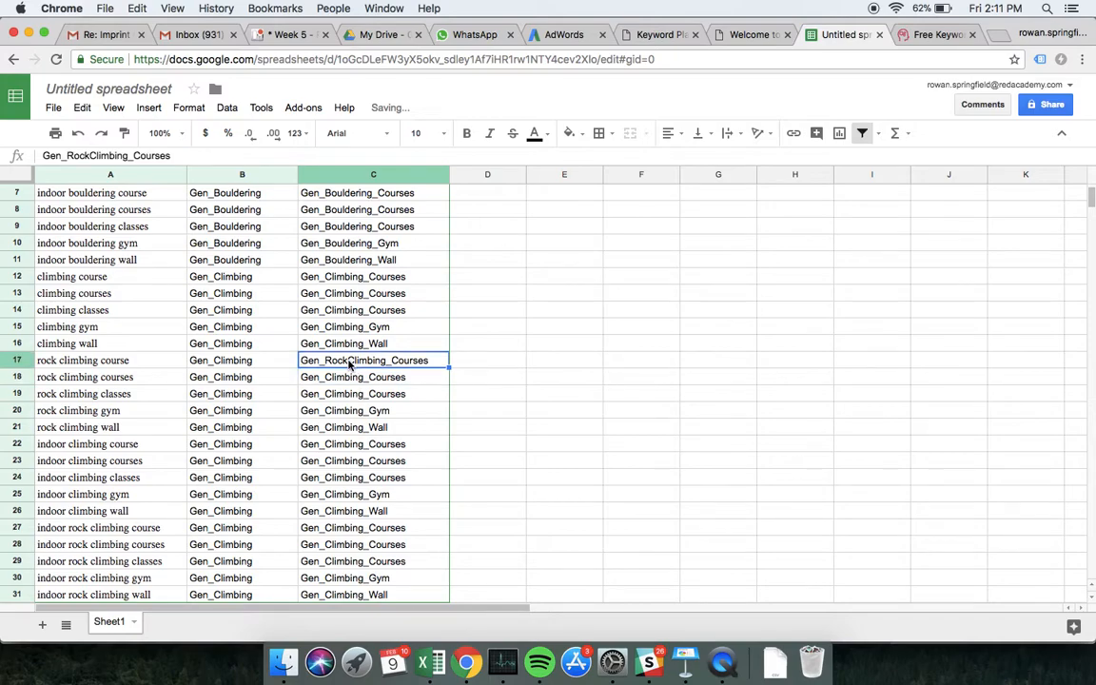
pyautogui.doubleClick(349, 359)
pyautogui.click(387, 397)
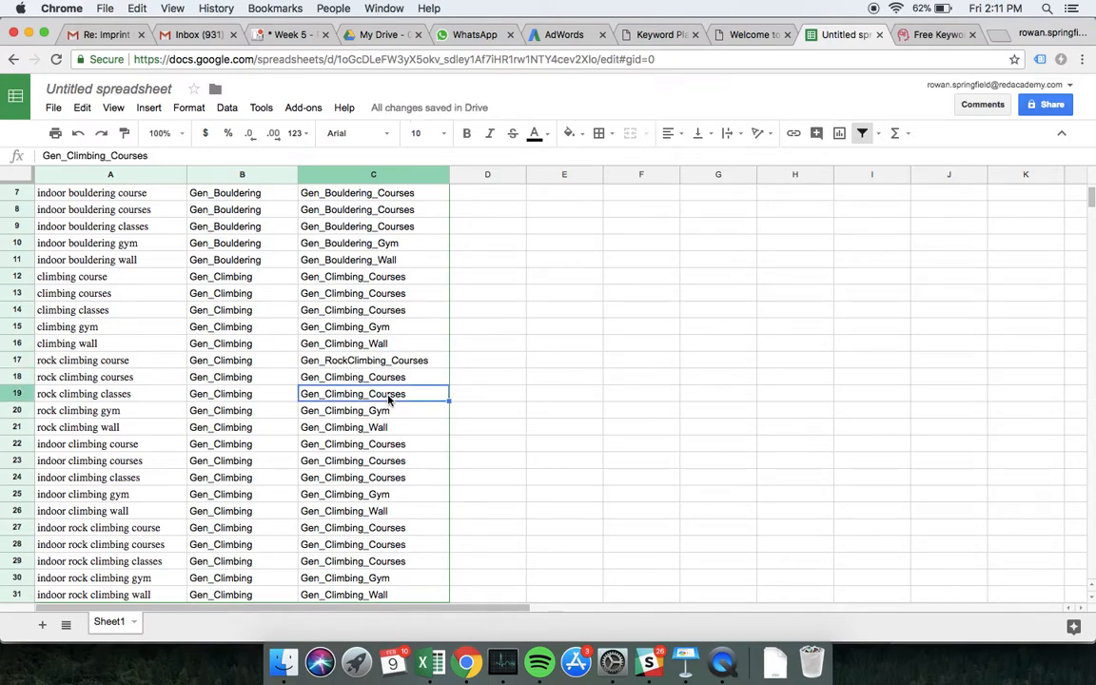
pyautogui.doubleClick(347, 359)
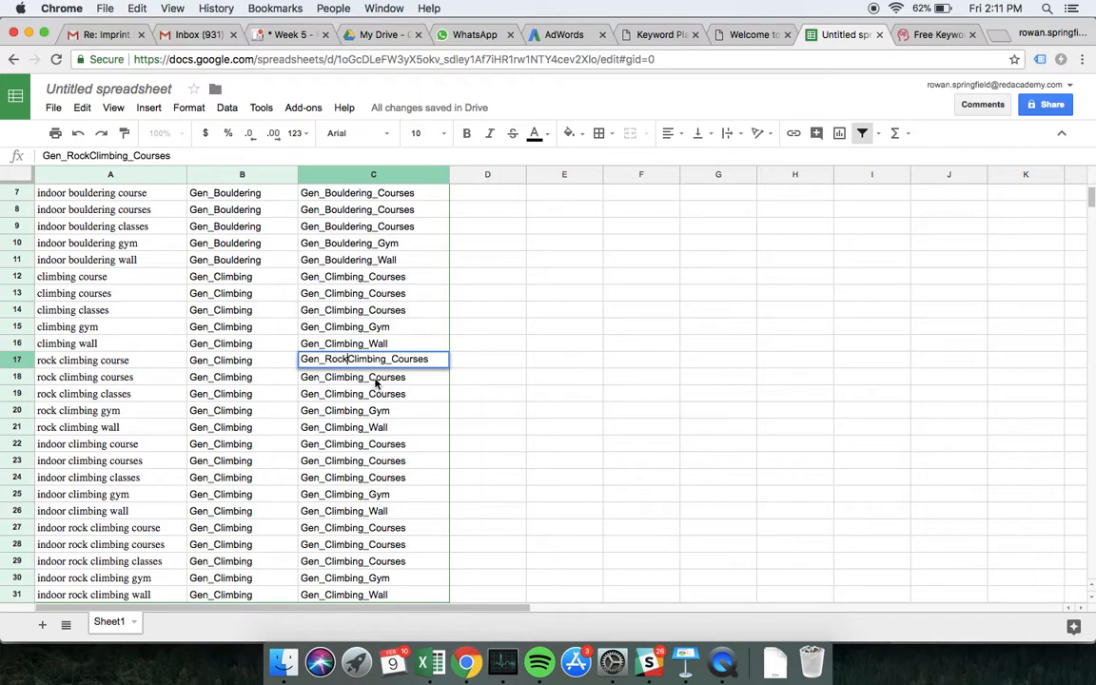
pyautogui.press('Return')
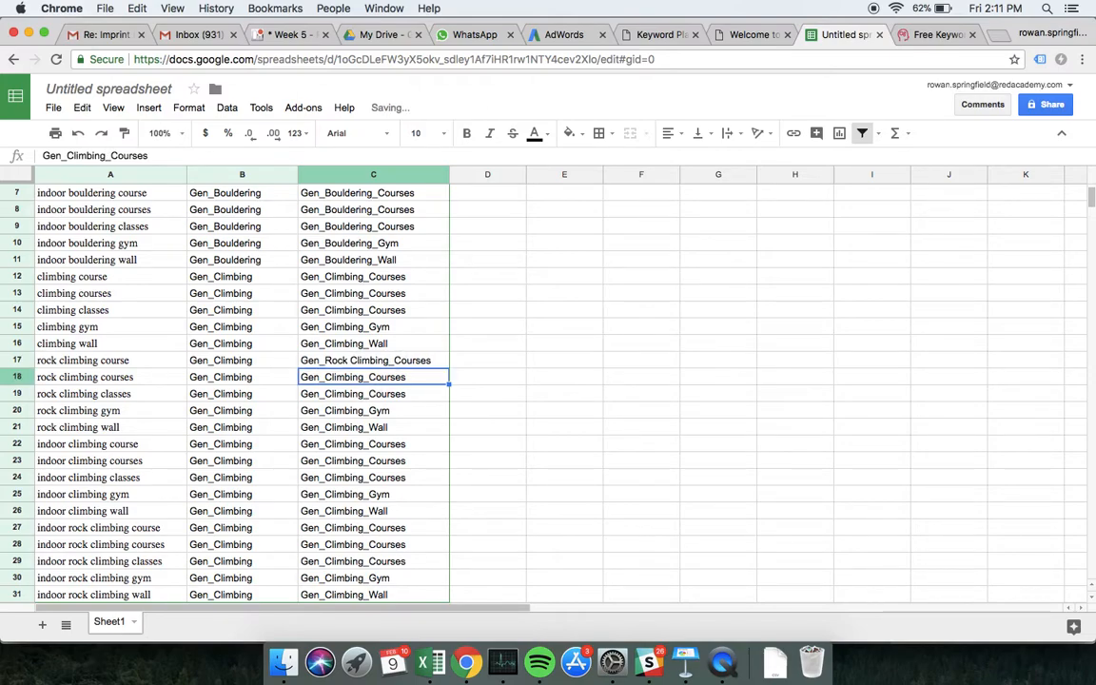
pyautogui.press('super+z')
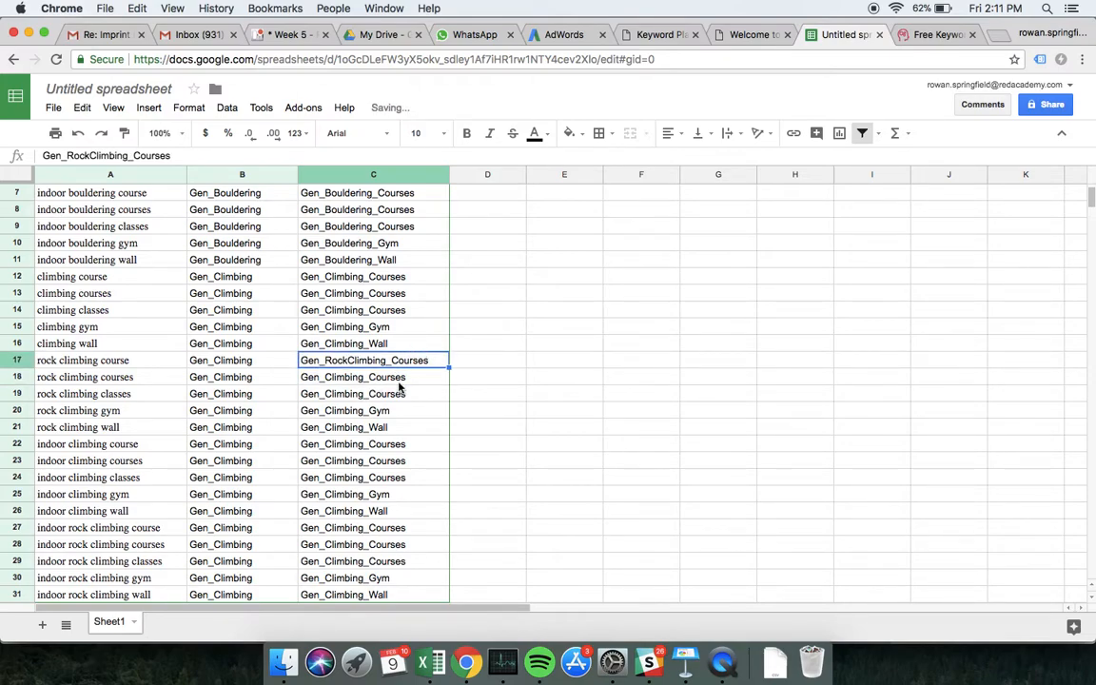
pyautogui.press('super+z')
# Step: Replace every "climbing" with "Rock Climbing" in the ad groups in C17:C21 using Find and replace
pyautogui.keyDown('shift'); pyautogui.click(392, 430); pyautogui.keyUp('shift')
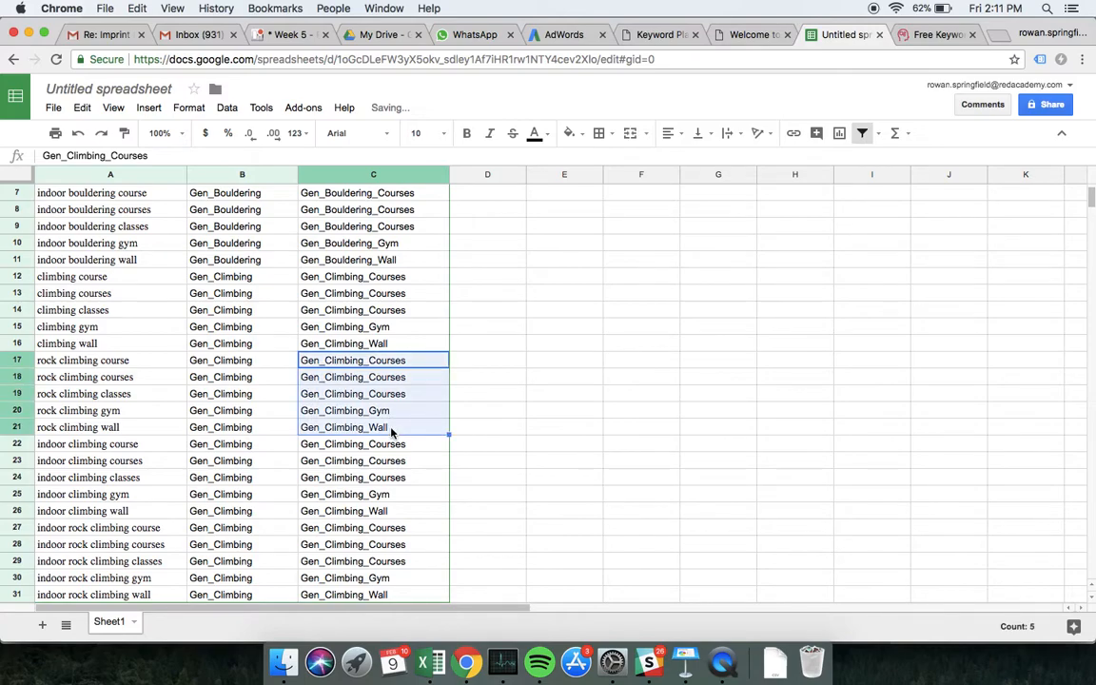
pyautogui.click(82, 107)
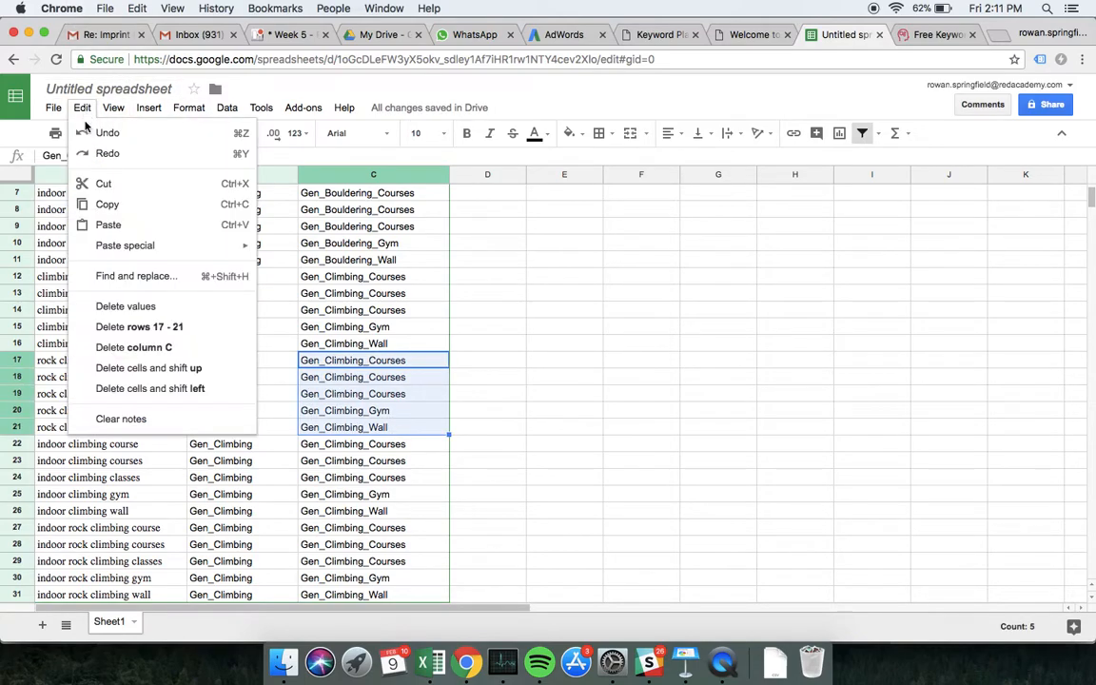
pyautogui.click(137, 276)
pyautogui.write('climbing')
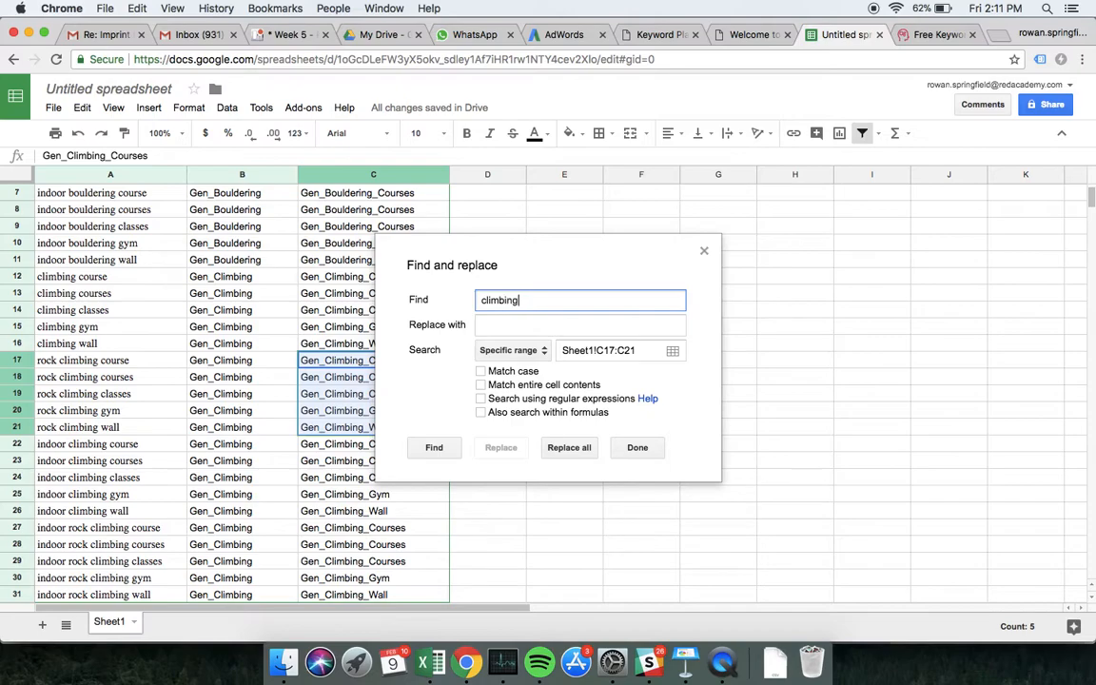
pyautogui.press('Tab')
pyautogui.write('Ro')
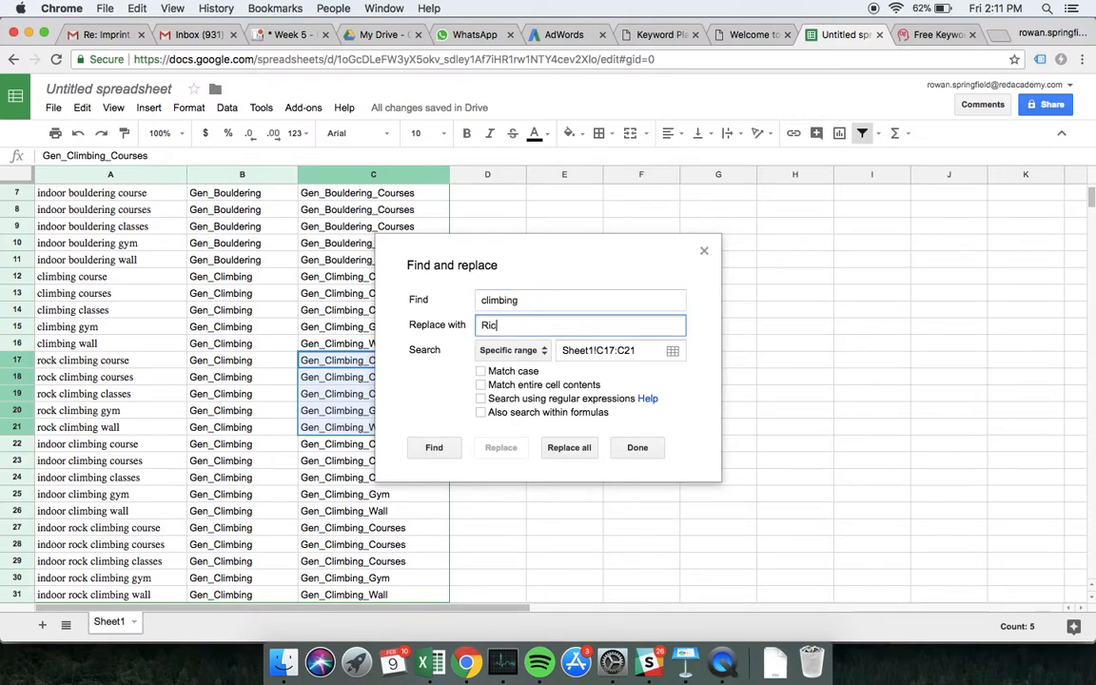
pyautogui.write('ck Climbing')
pyautogui.click(569, 450)
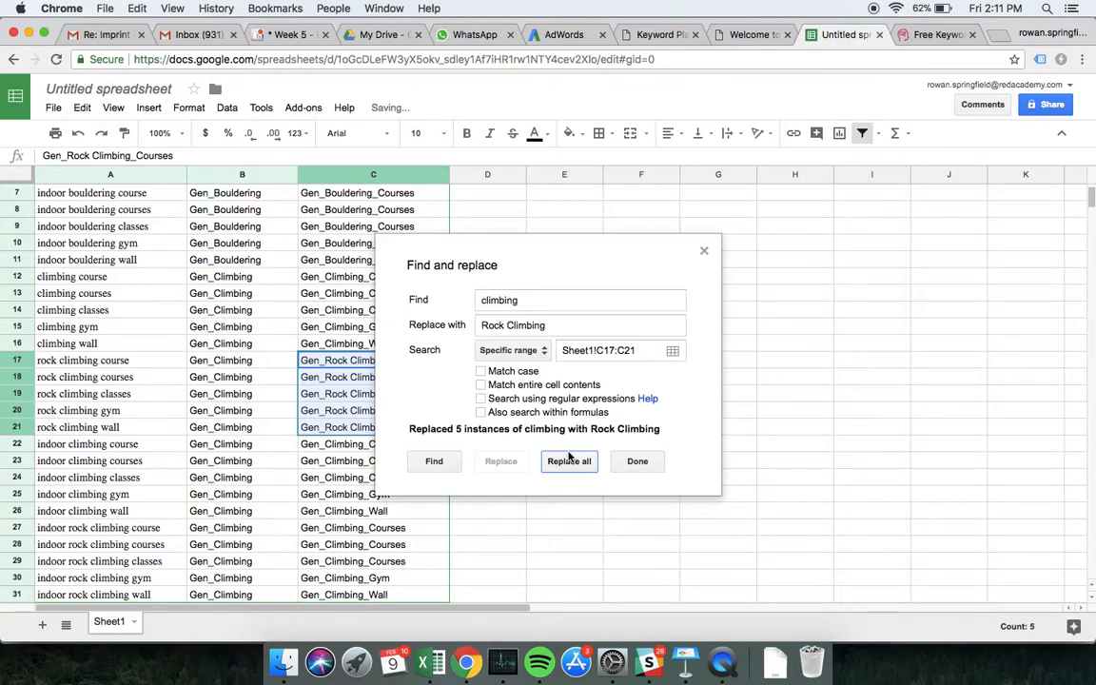
pyautogui.press('Escape')
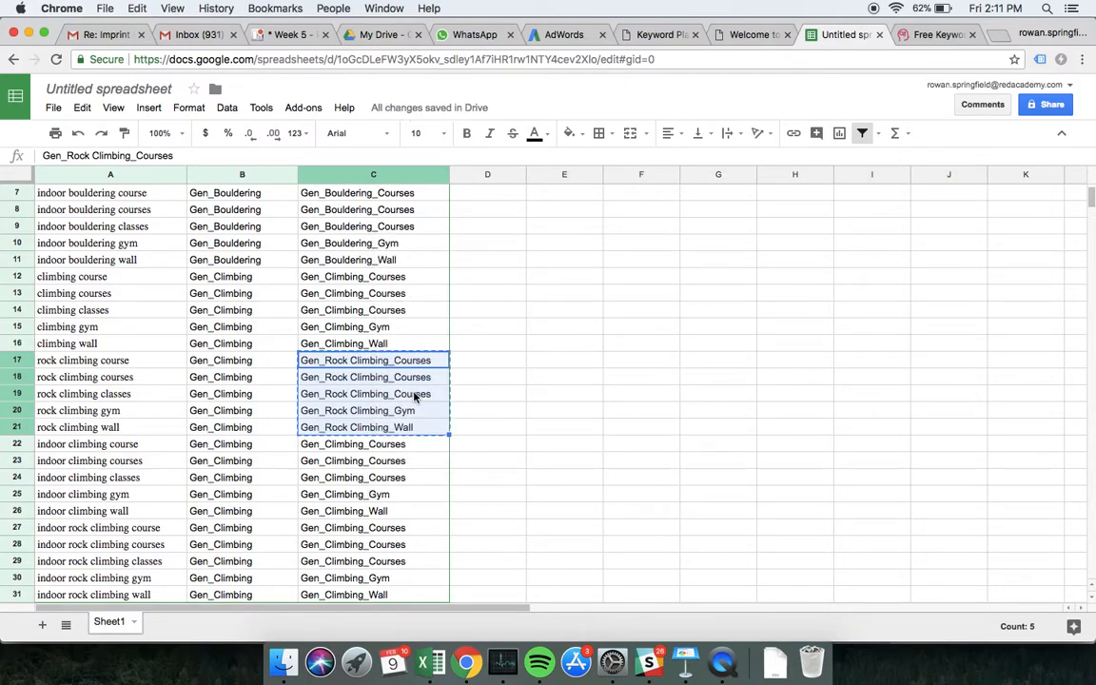
# Step: Copy the rock climbing ad groups from C17:C21 over C27:C31 for the indoor rock climbing keywords
pyautogui.click(362, 527)
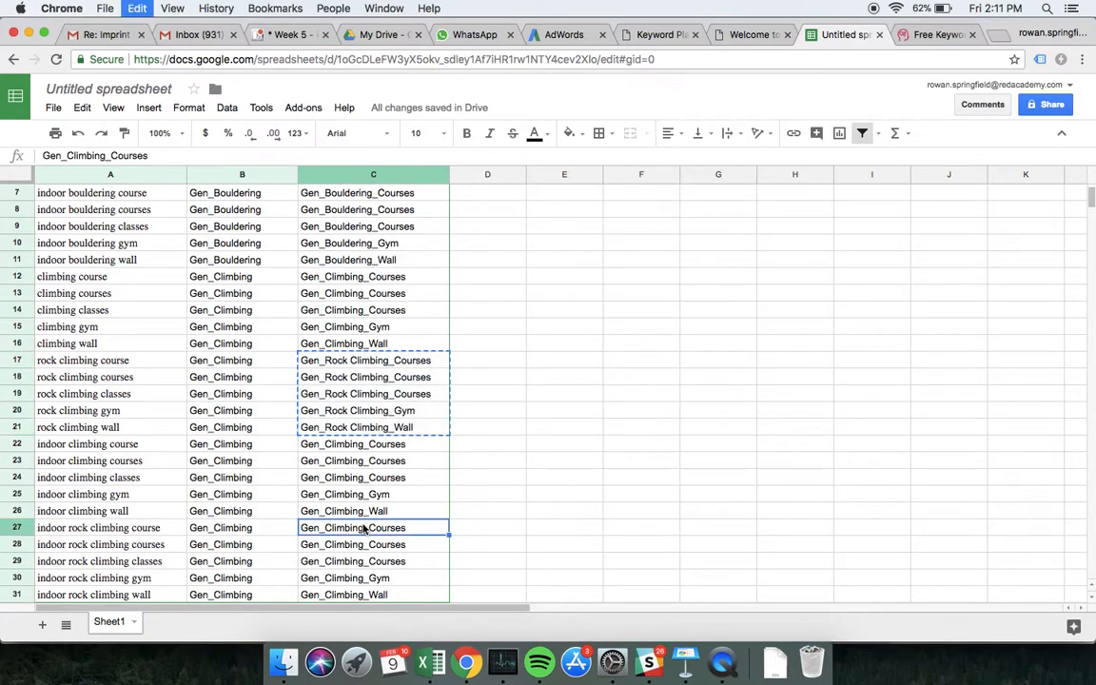
pyautogui.write('Gen_Rock Climbing_Courses Gen_Rock Climbing_Courses Gen_Rock Climbing_Courses Gen_Rock Climbing_Gym Gen_Rock Climbing_Wall')
pyautogui.scroll(-3, 522, 385)
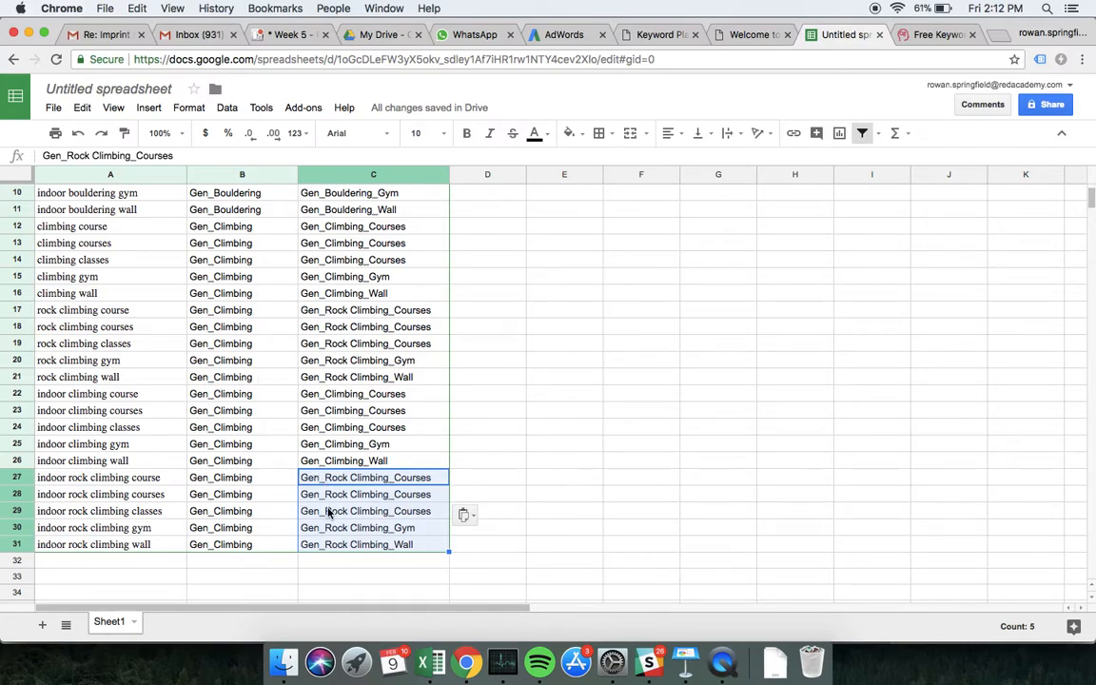
# Step: Add the column header "Match Type" in D1
pyautogui.scroll(5, 328, 512)
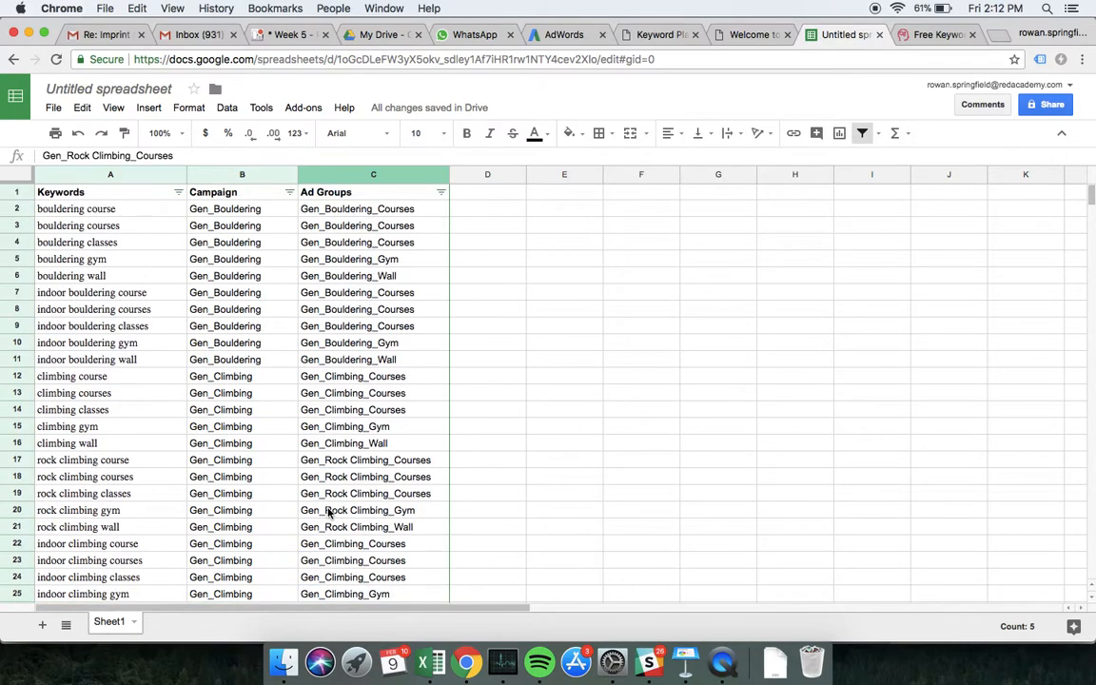
pyautogui.click(538, 442)
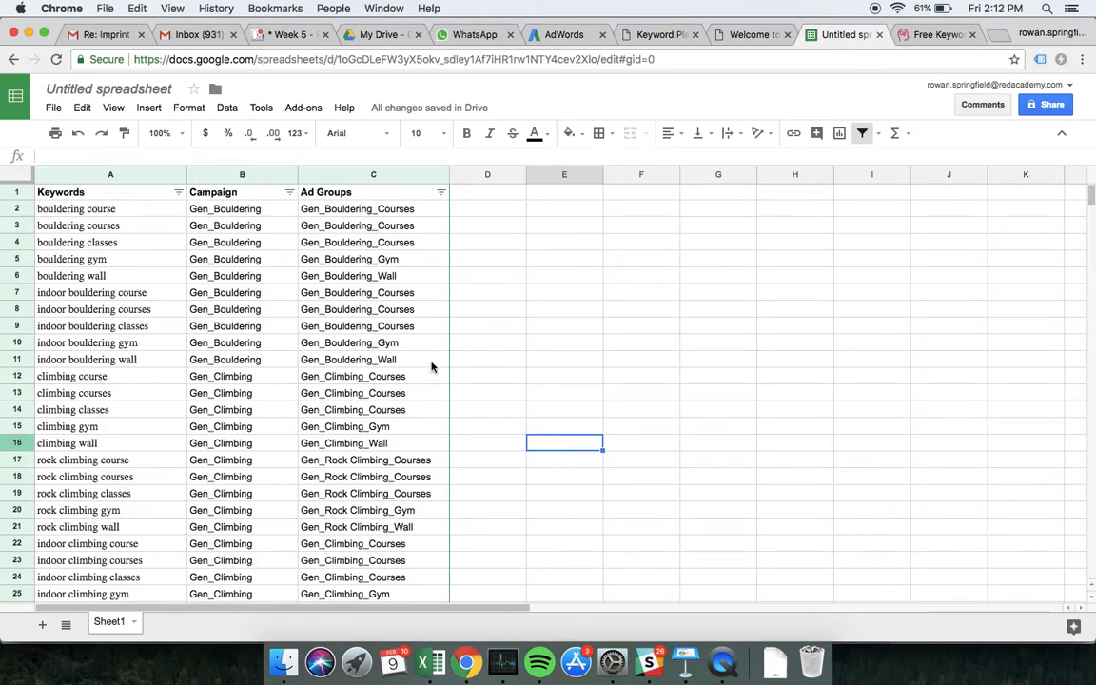
pyautogui.click(473, 197)
pyautogui.write('Matc')
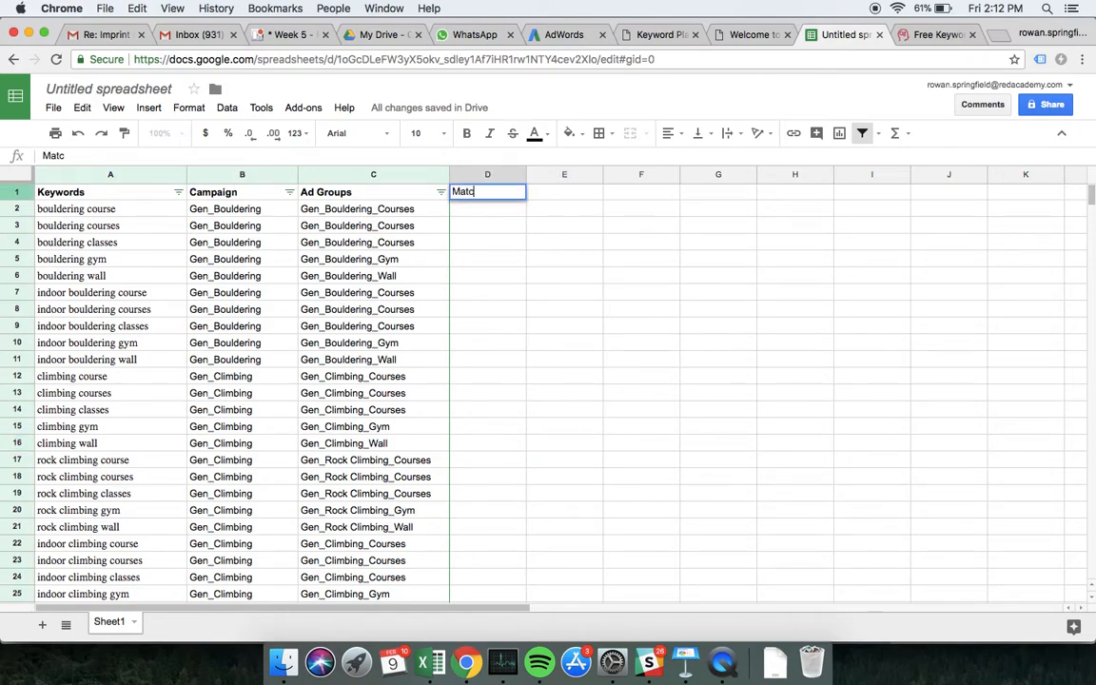
pyautogui.write('h Type')
pyautogui.press('Return')
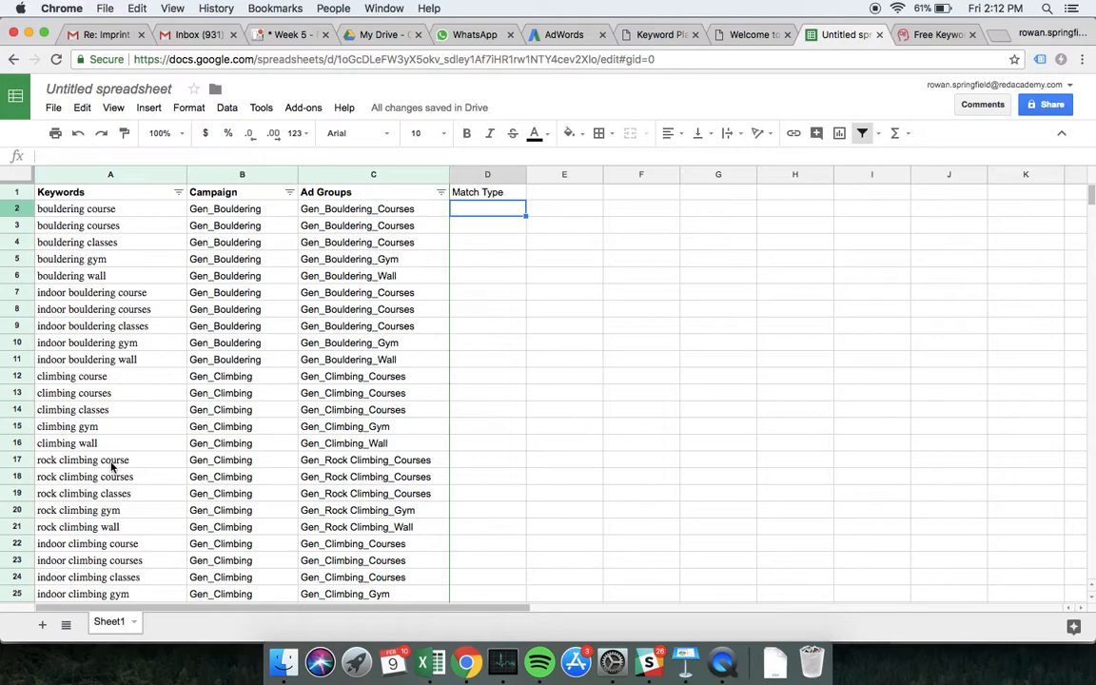
# Step: Enter the match type Exact in D2 and fill it down the column for every keyword
pyautogui.write('E')
pyautogui.press('Return')
pyautogui.press('Up')
pyautogui.doubleClick(526, 215)
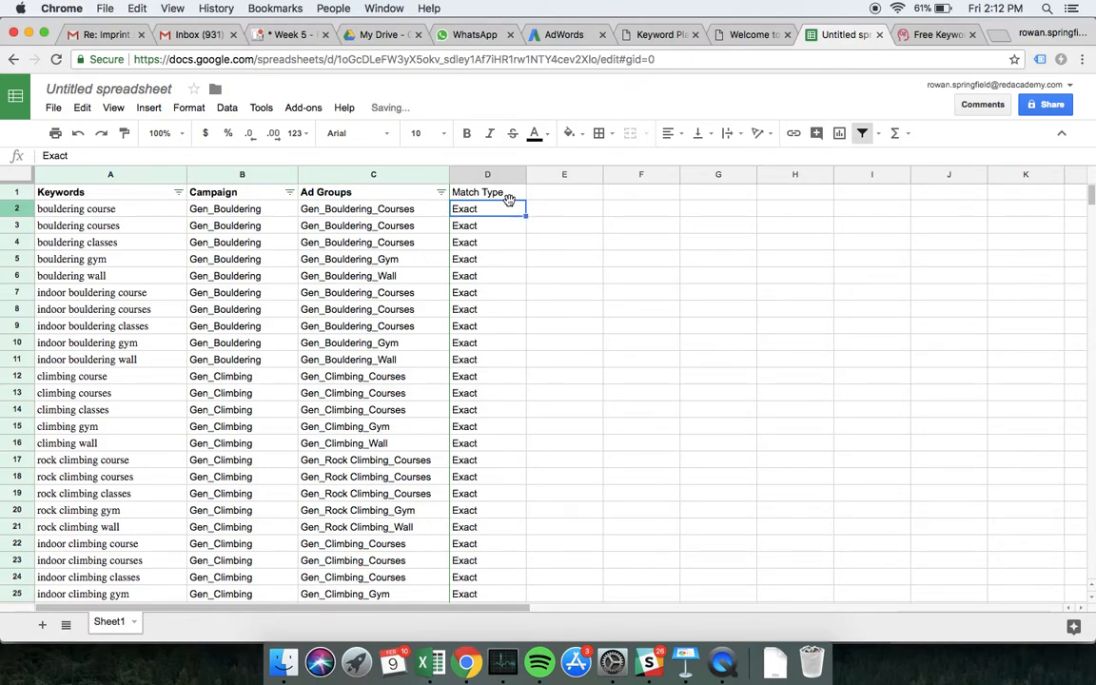
# Step: Make the Match Type header in D1 bold
pyautogui.click(502, 194)
pyautogui.press('super+b')
pyautogui.click(593, 231)
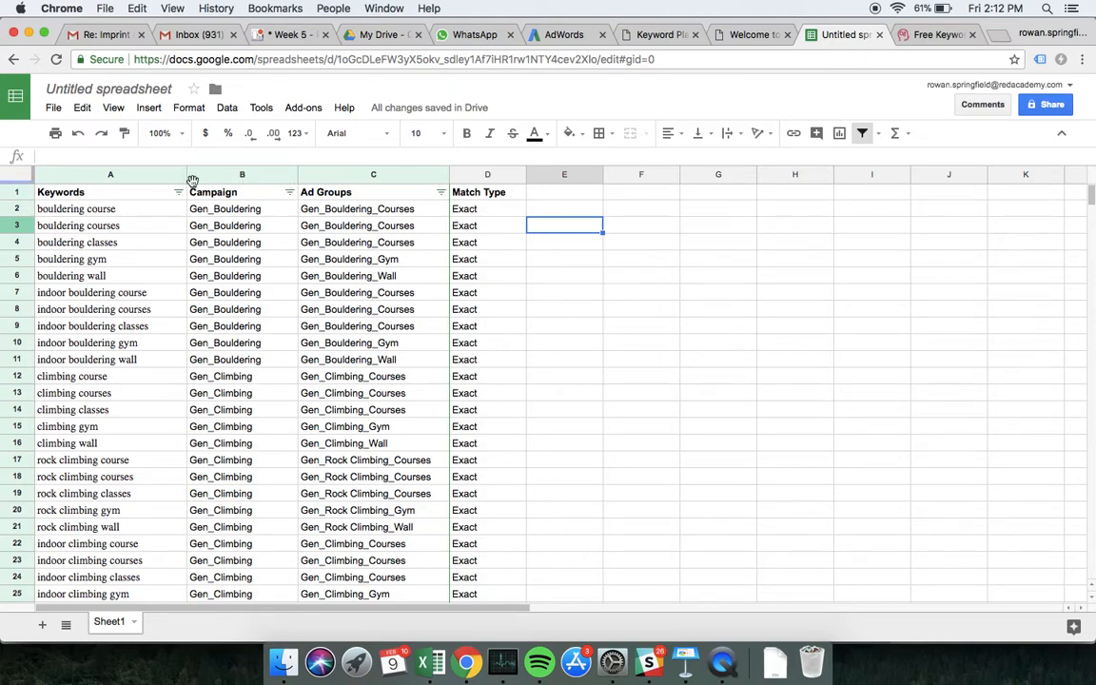
# Step: Change the headers in A1 and C1 to the singular "Keyword" and "Ad Group"
pyautogui.doubleClick(142, 191)
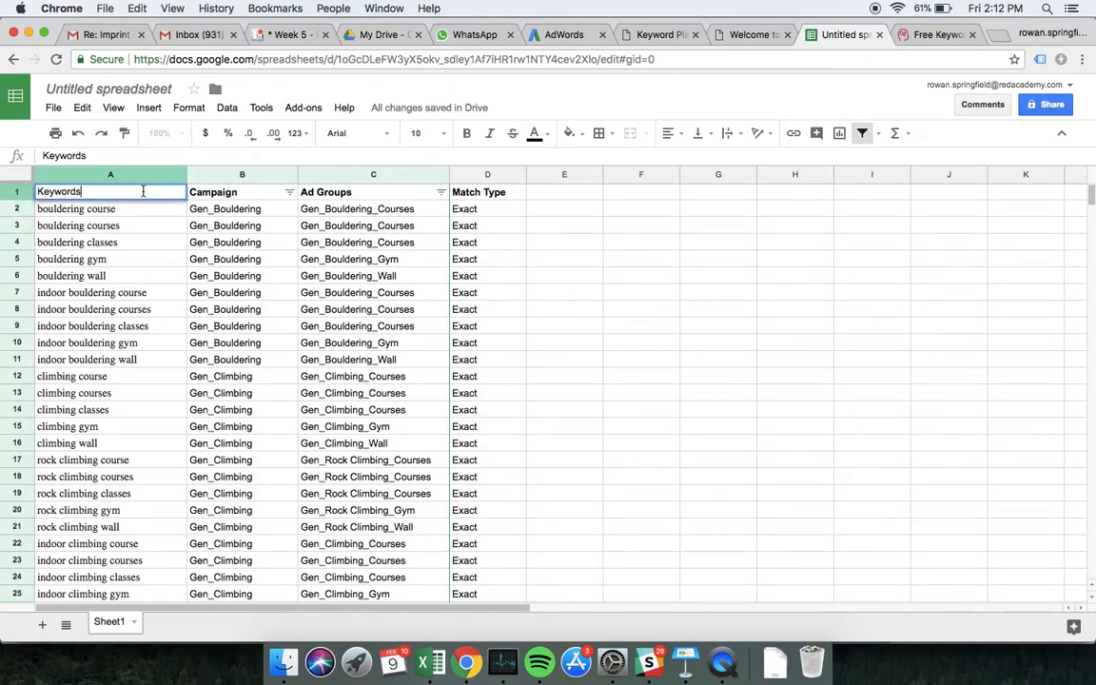
pyautogui.press('BackSpace')
pyautogui.press('Return')
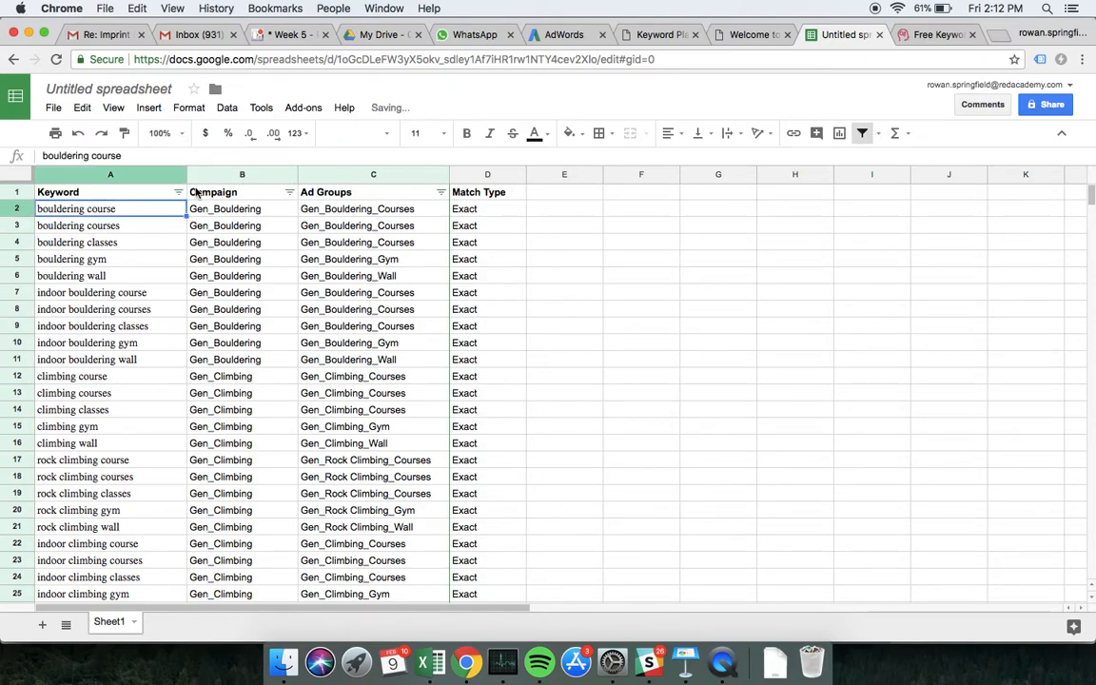
pyautogui.doubleClick(375, 191)
pyautogui.press('BackSpace')
pyautogui.click(358, 295)
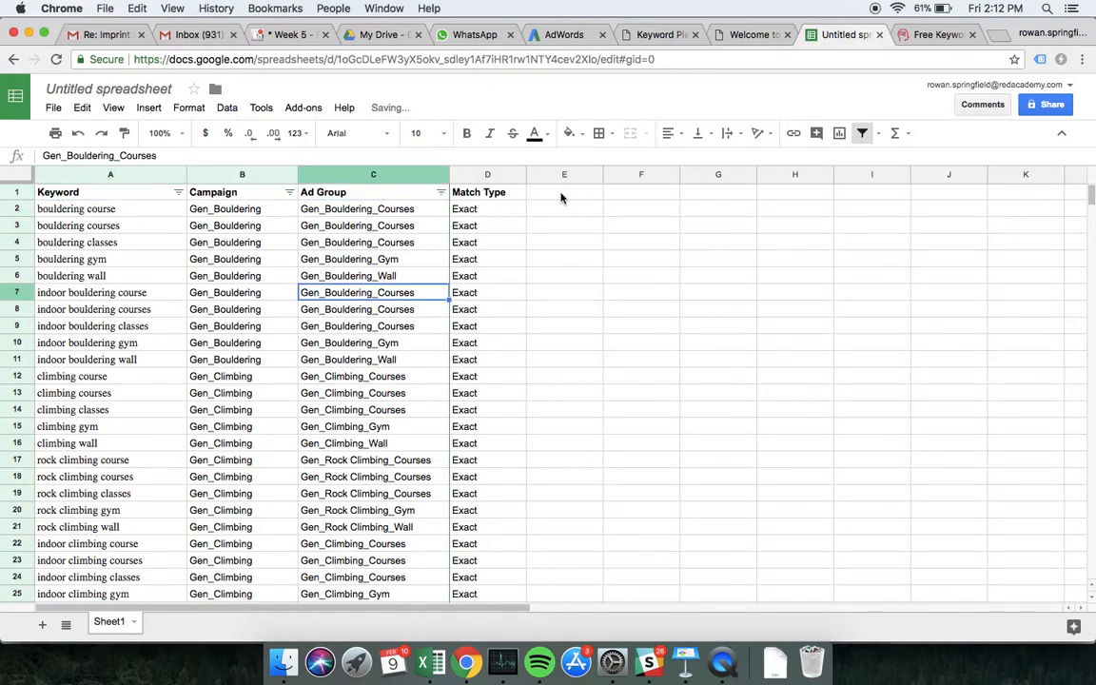
# Step: Widen the Ad Group column C slightly to make room for longer names
pyautogui.scroll(-5, 561, 197)
pyautogui.scroll(5, 561, 197)
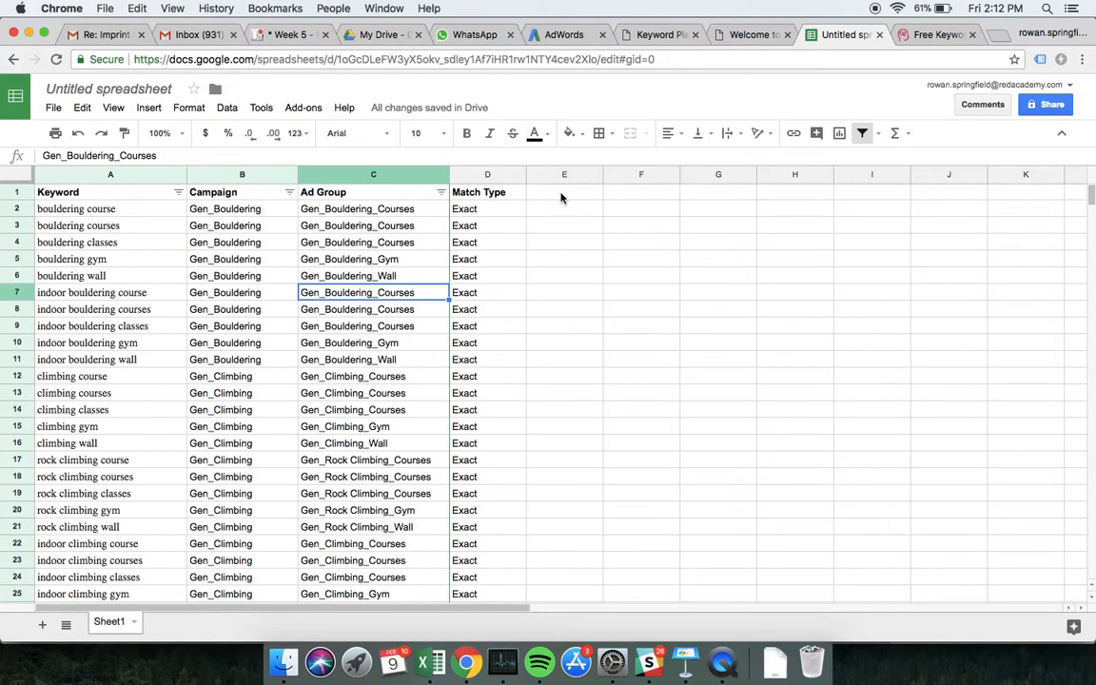
pyautogui.moveTo(449, 174); pyautogui.dragTo(477, 175)
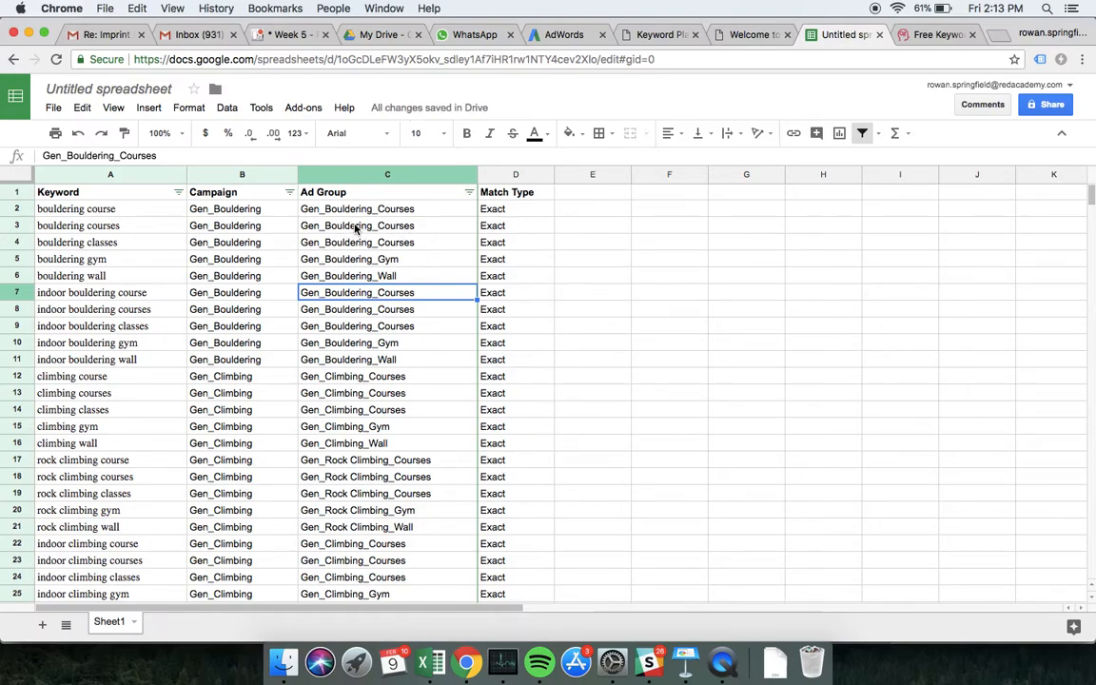
# Step: Enter the formula =C2&"_Exact" in E2 to append the match type to the ad group name
pyautogui.click(569, 211)
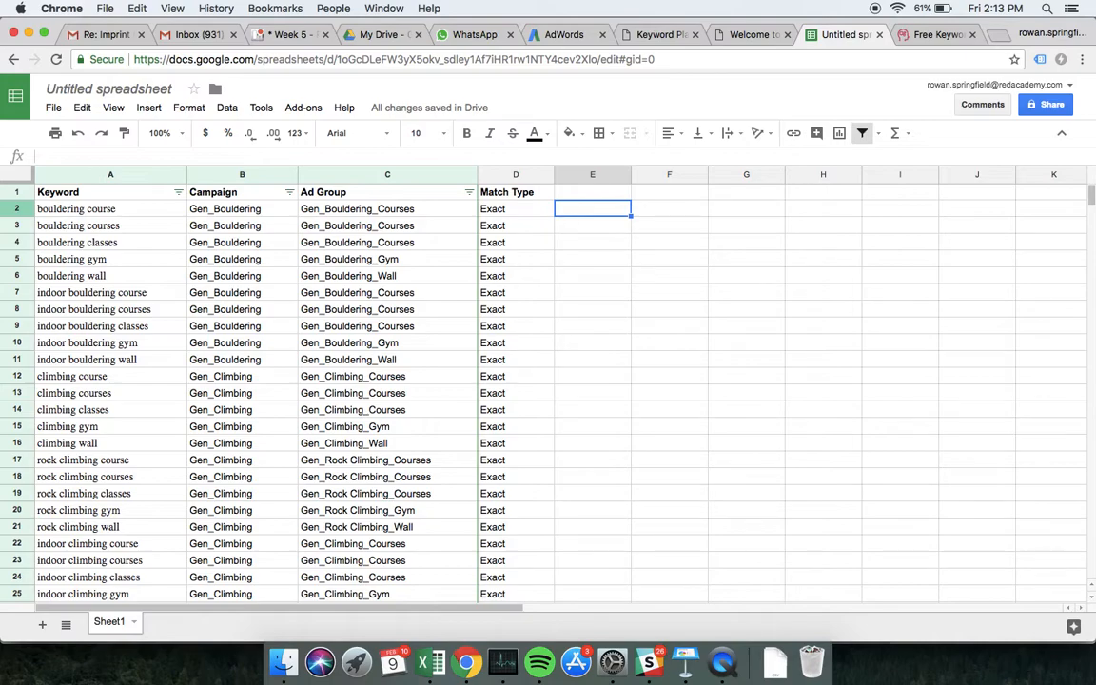
pyautogui.write('=')
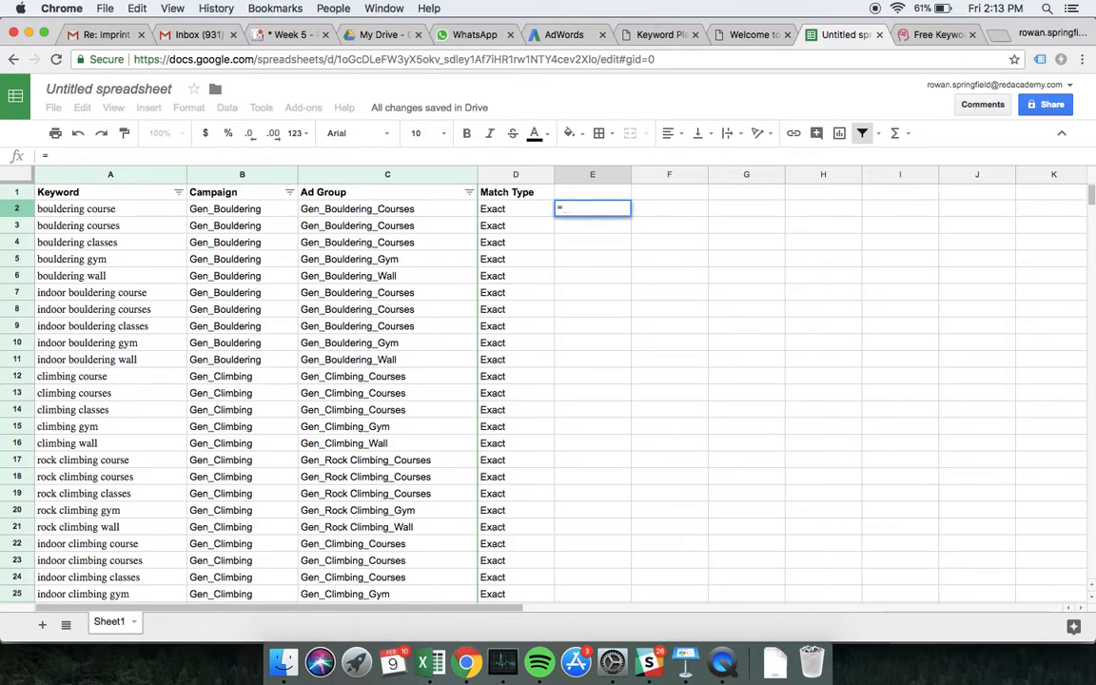
pyautogui.click(393, 211)
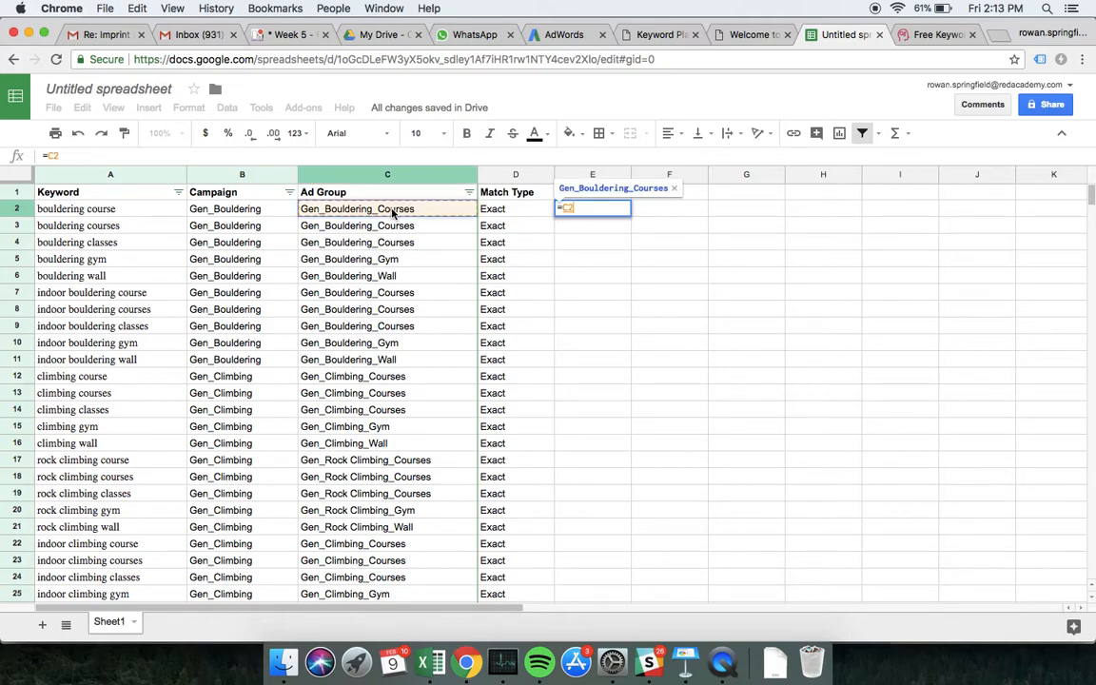
pyautogui.write('&')
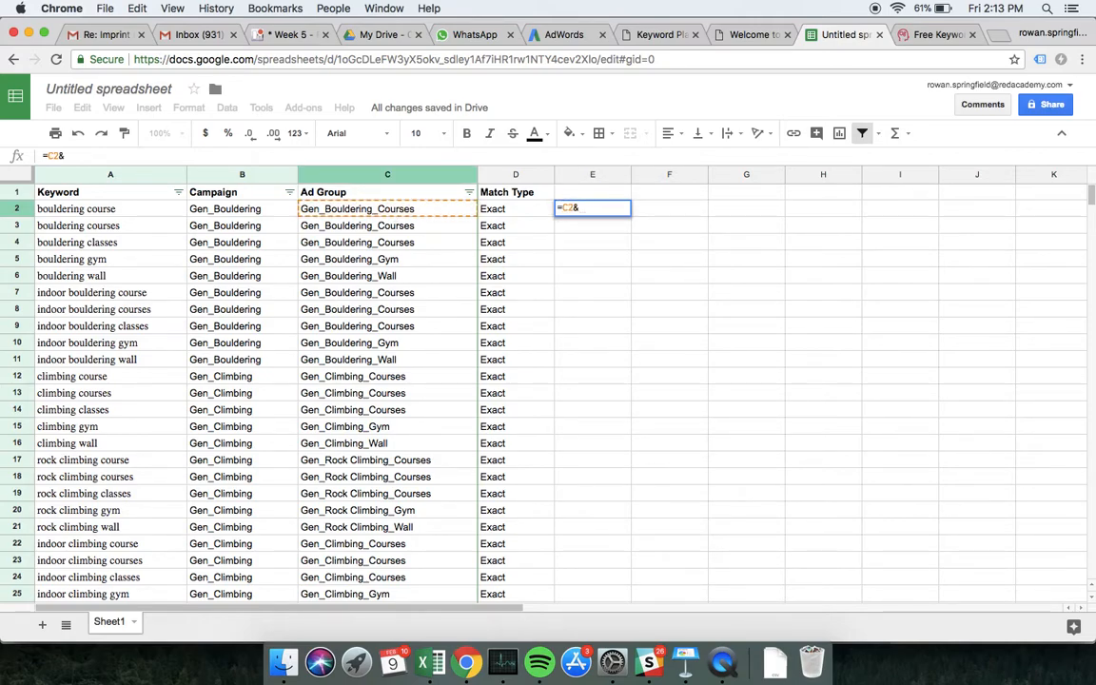
pyautogui.write('"')
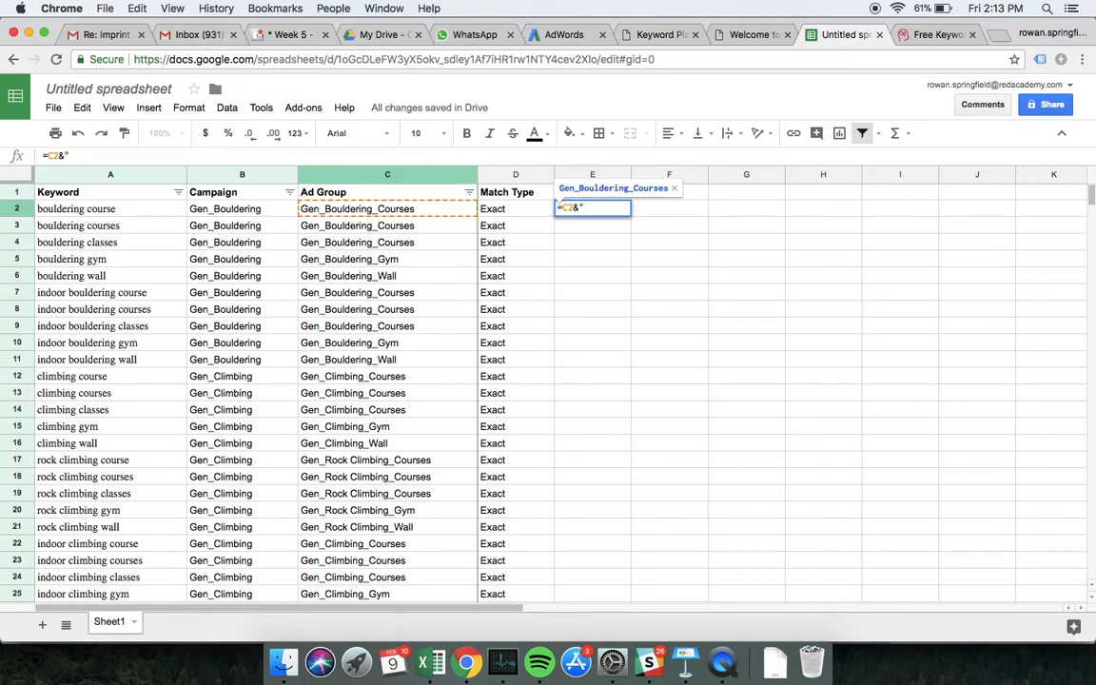
pyautogui.write('_Exact"')
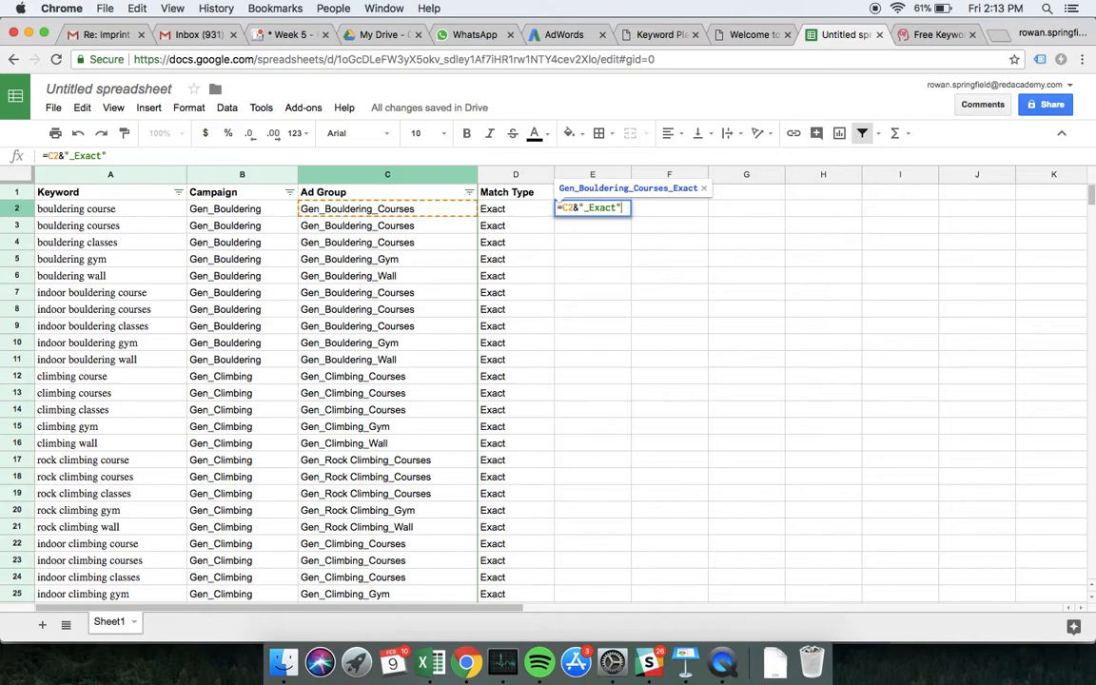
pyautogui.press('Return')
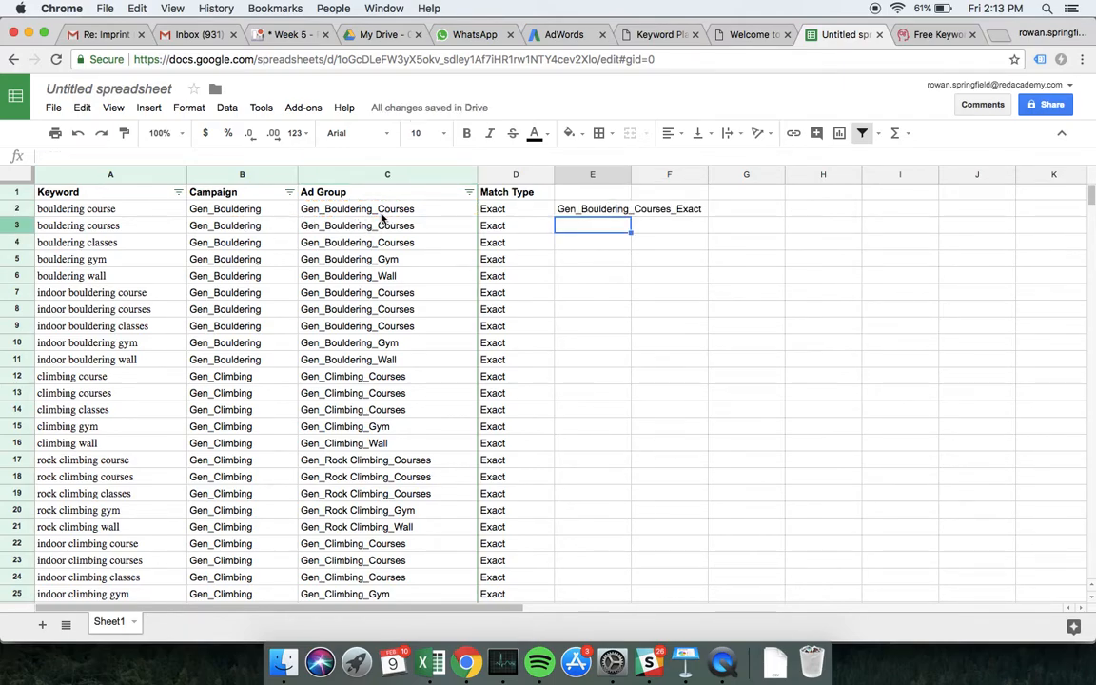
# Step: Fill the E2 formula down column E to row 31
pyautogui.click(629, 211)
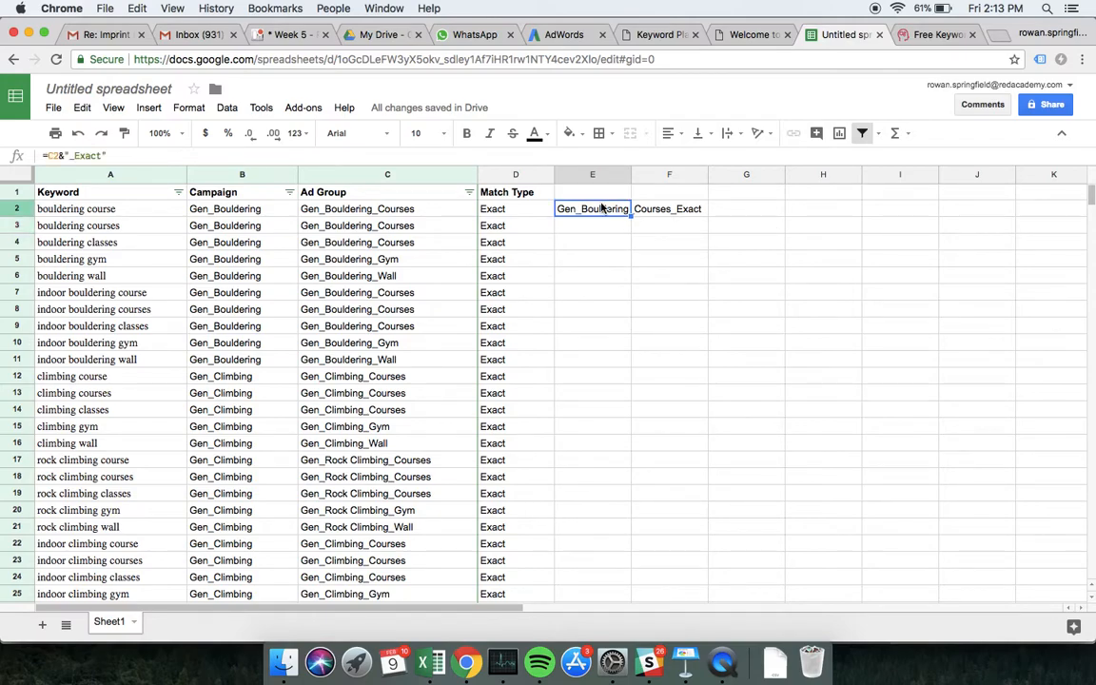
pyautogui.doubleClick(628, 211)
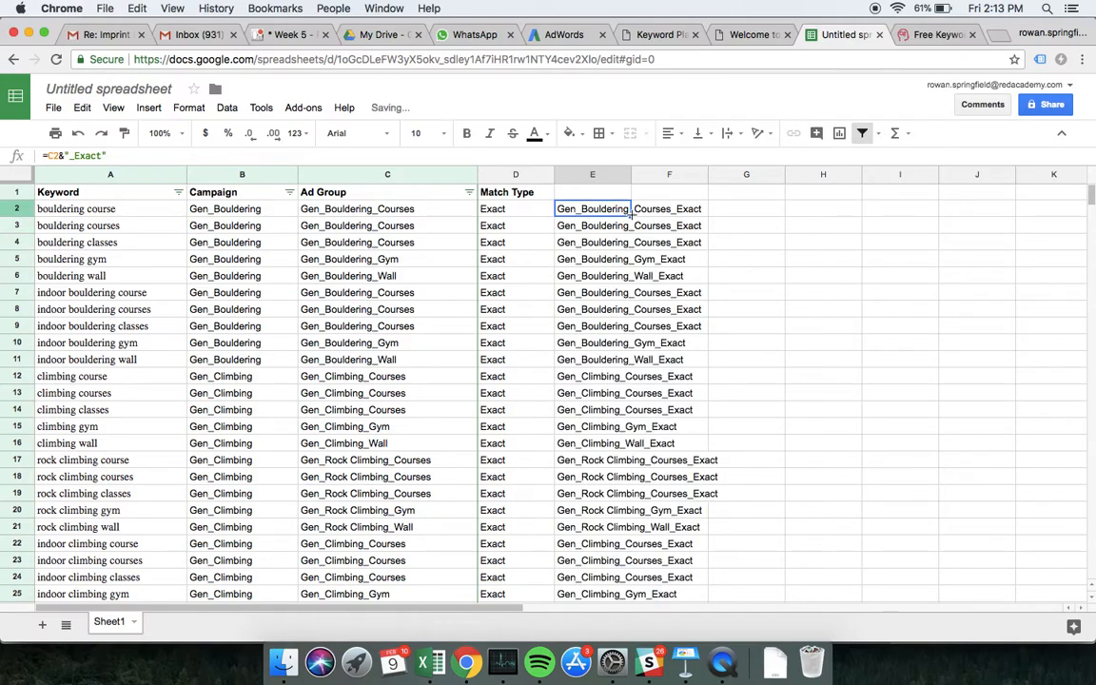
pyautogui.scroll(-5, 629, 213)
pyautogui.scroll(5, 628, 213)
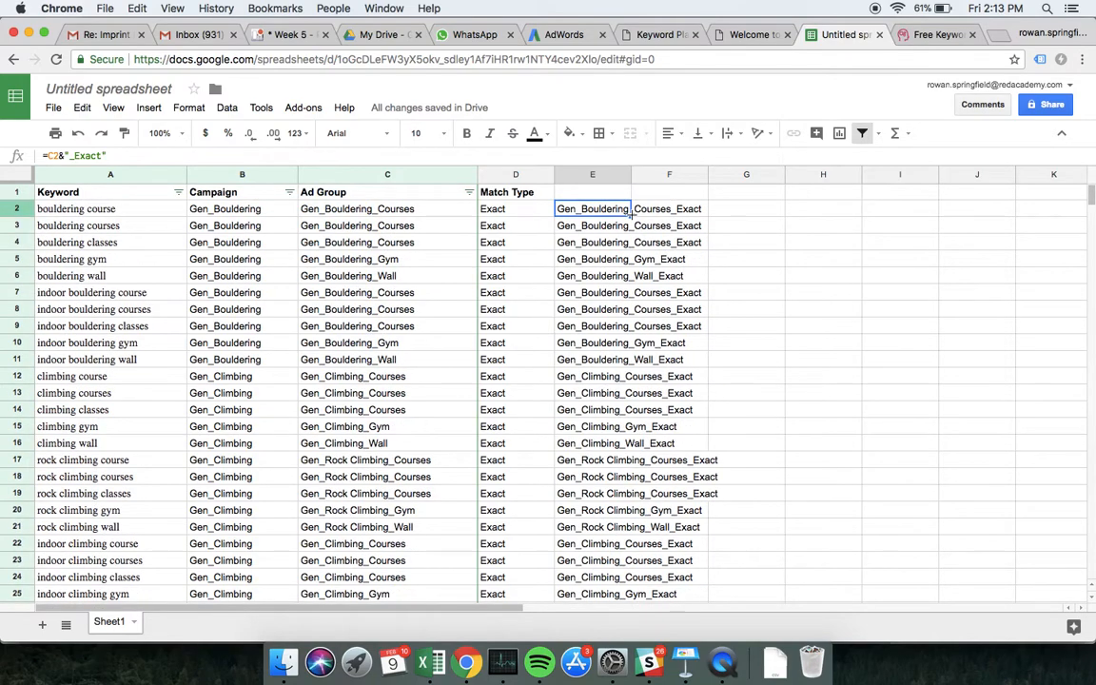
# Step: Copy the formula results in E2:E31 and paste them as values only over the ad groups starting at C2
pyautogui.hotkey('ctrl', 'shift', 'Down')
pyautogui.hotkey('ctrl', 'c')
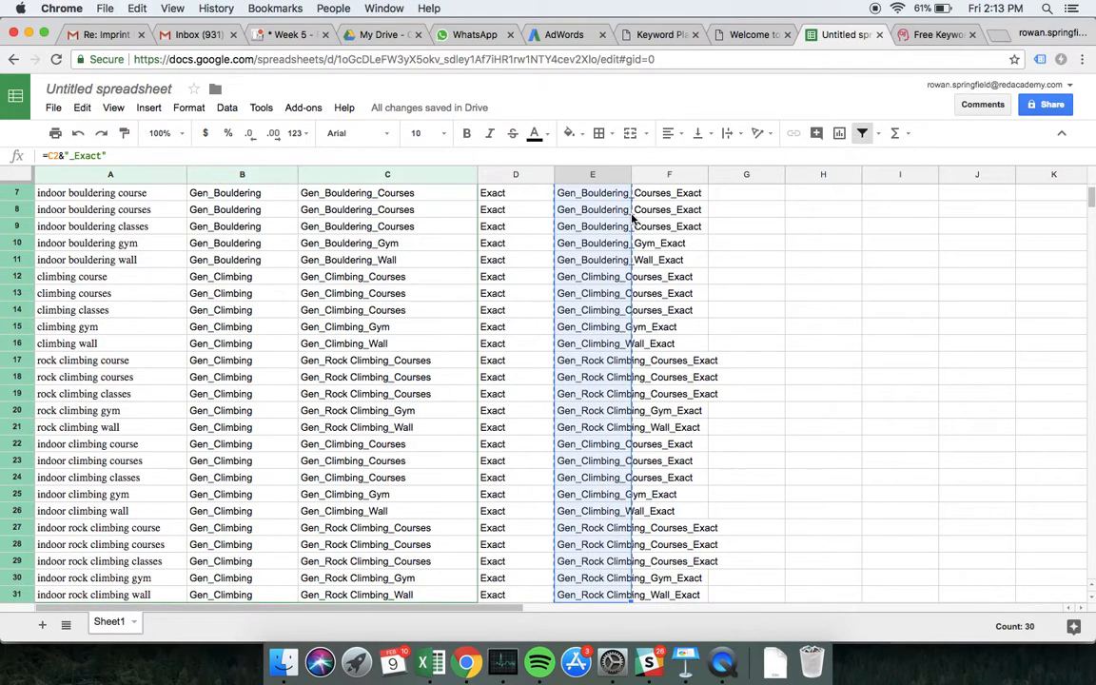
pyautogui.scroll(3, 620, 215)
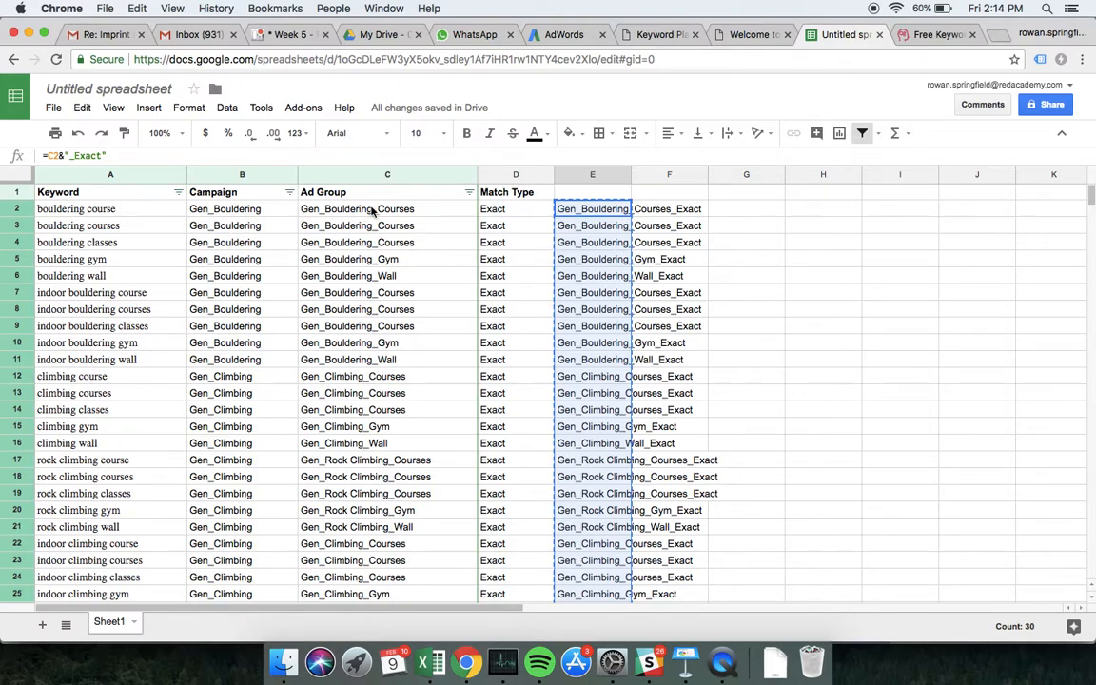
pyautogui.rightClick(372, 210)
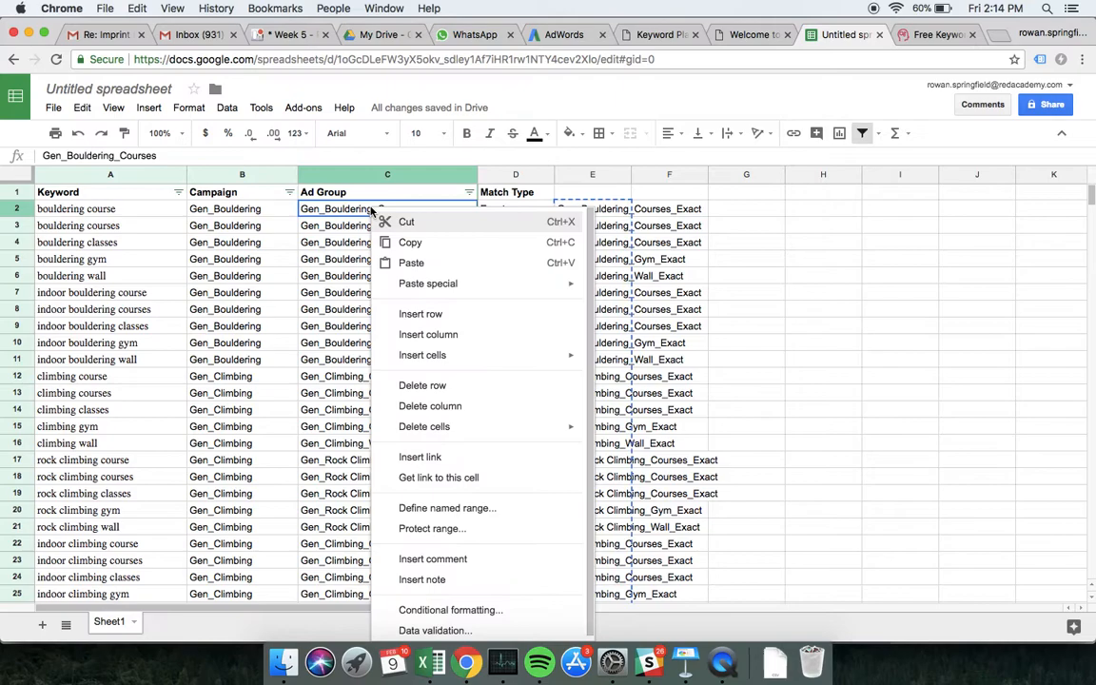
pyautogui.moveTo(419, 281)
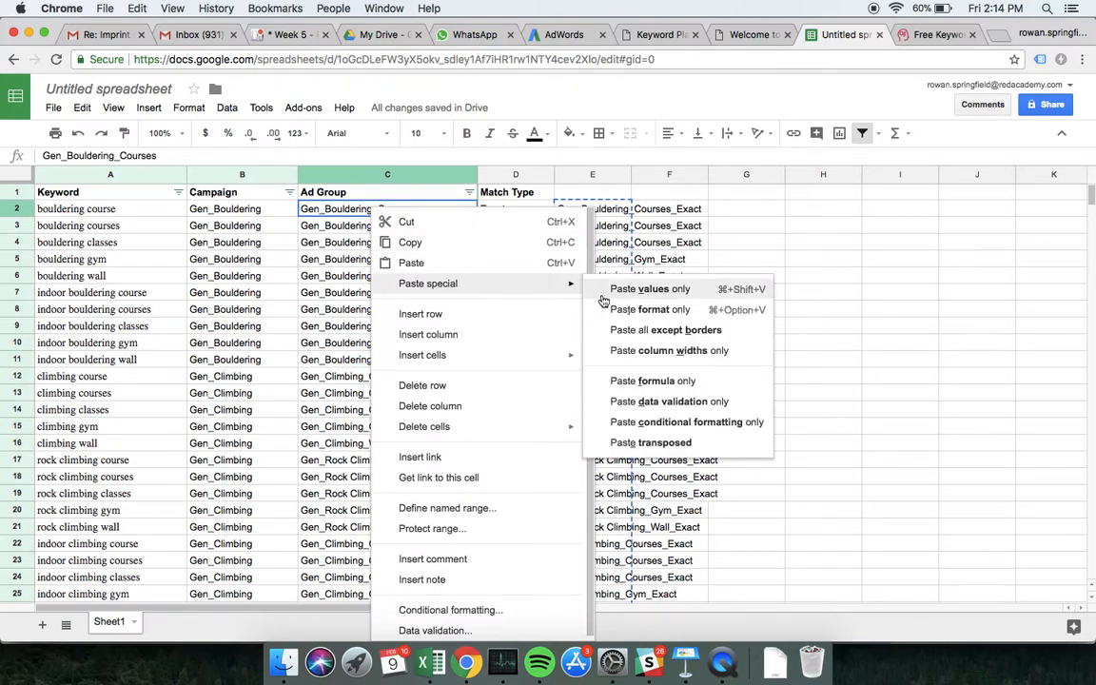
pyautogui.click(637, 296)
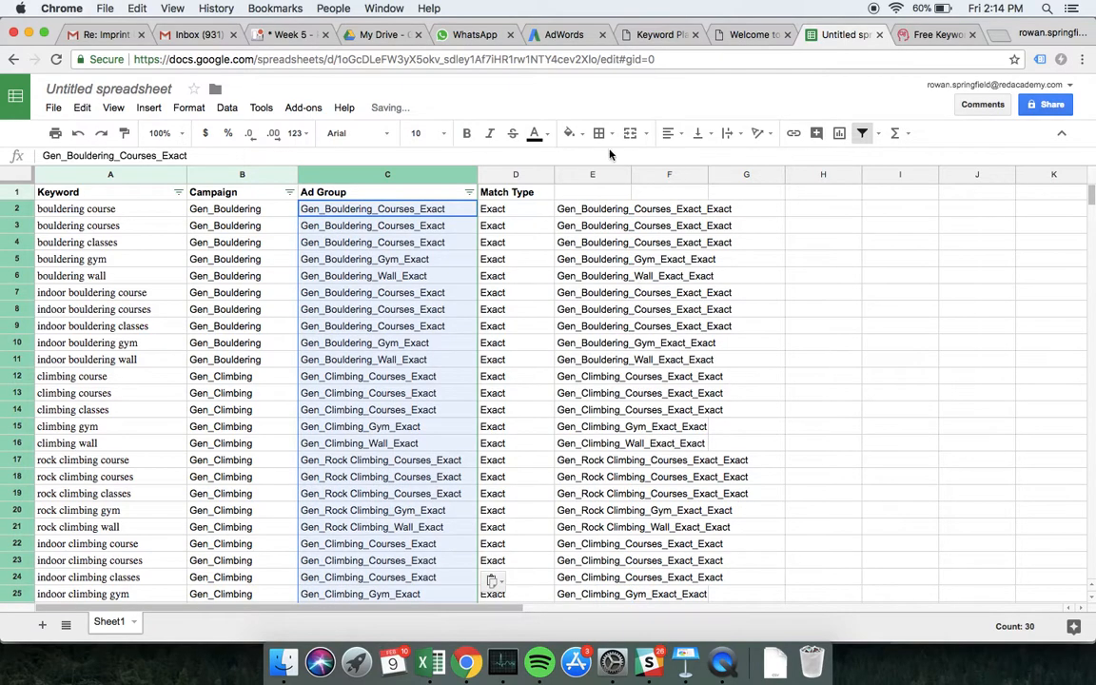
# Step: Clear the helper formulas from column E
pyautogui.click(601, 177)
pyautogui.press('Delete')
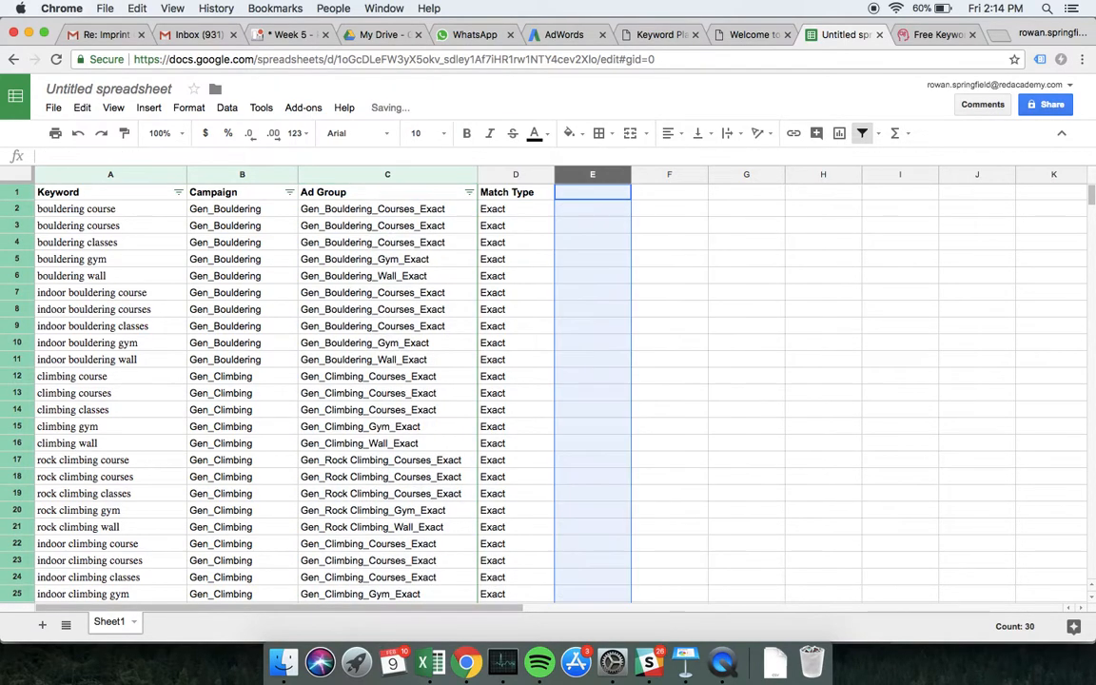
pyautogui.click(661, 243)
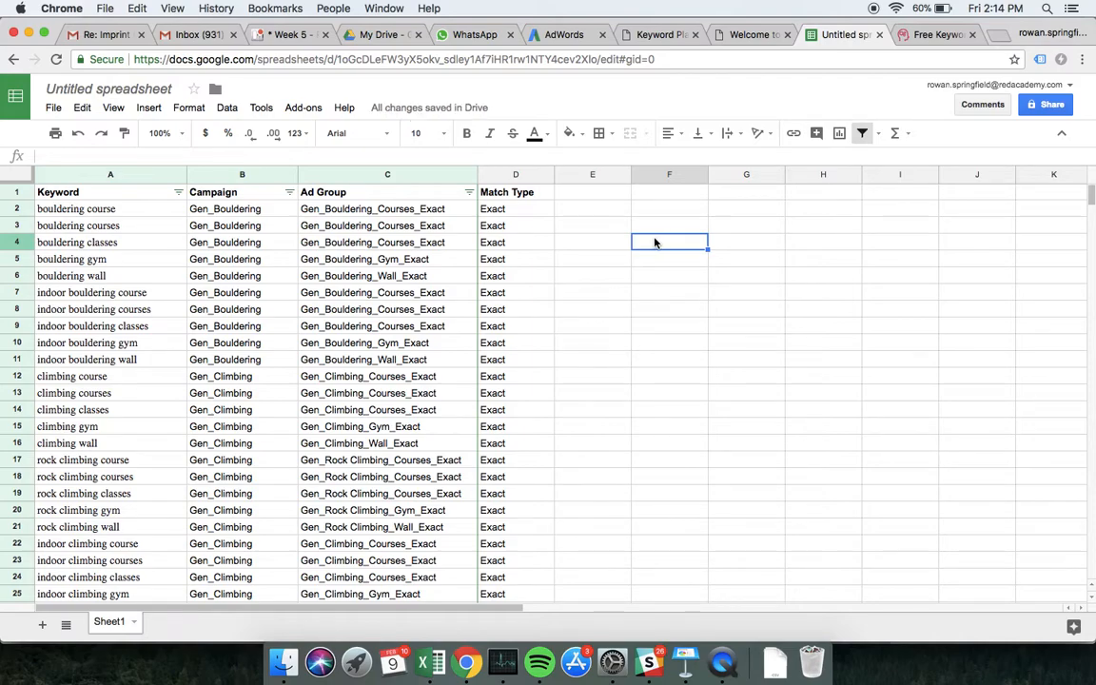
pyautogui.scroll(-3, 242, 281)
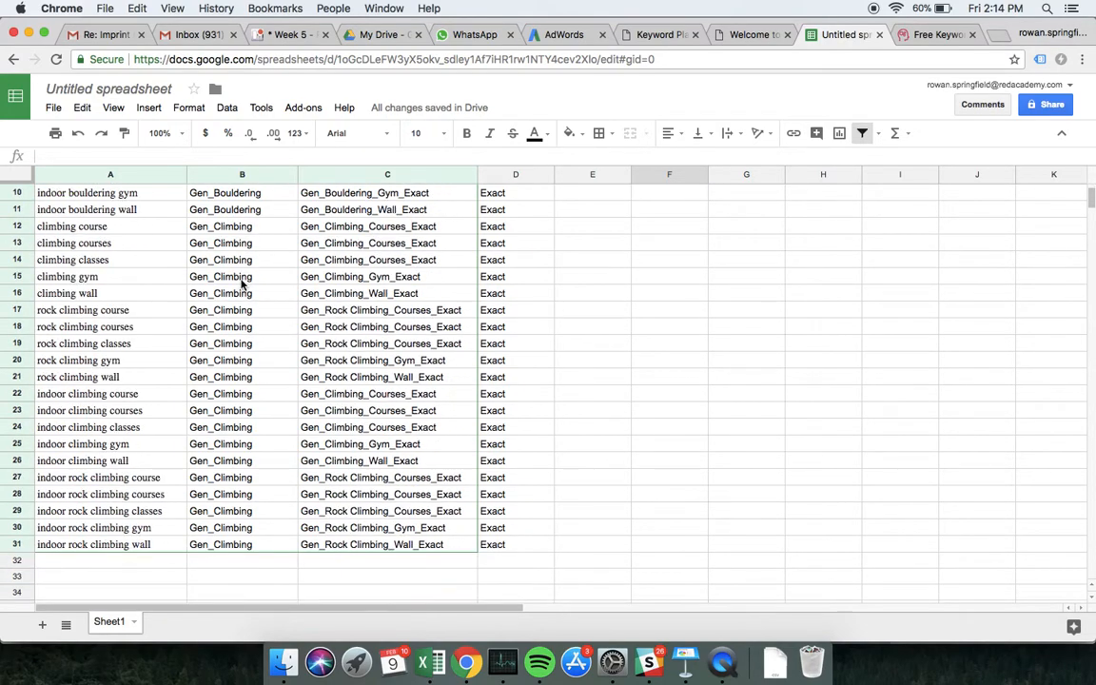
pyautogui.scroll(3, 547, 371)
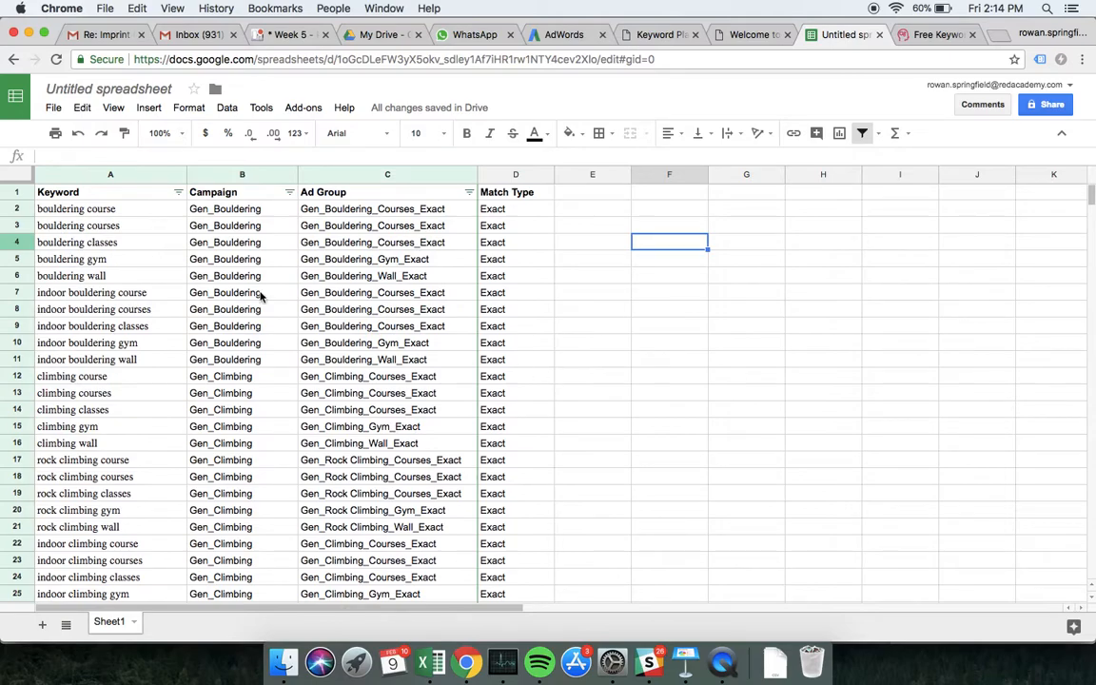
# Step: Copy the keyword rows A2:D31 and paste the duplicate block directly below, starting at A32
pyautogui.click(100, 195)
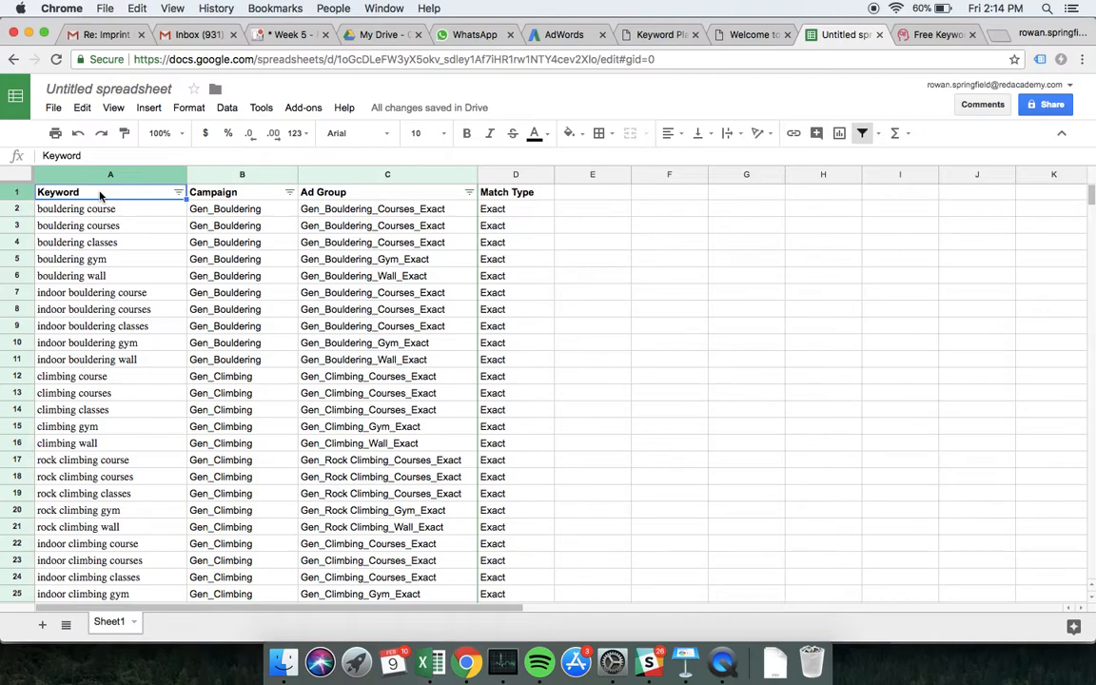
pyautogui.press('Down')
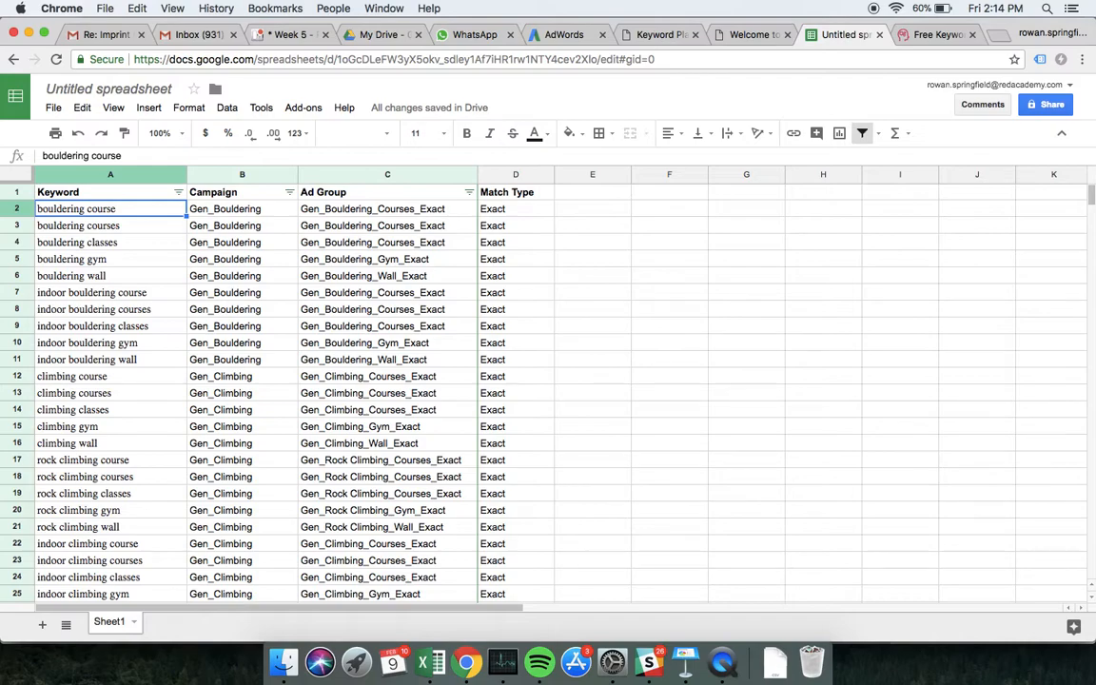
pyautogui.press('shift+super+Right')
pyautogui.press('shift+super+Down')
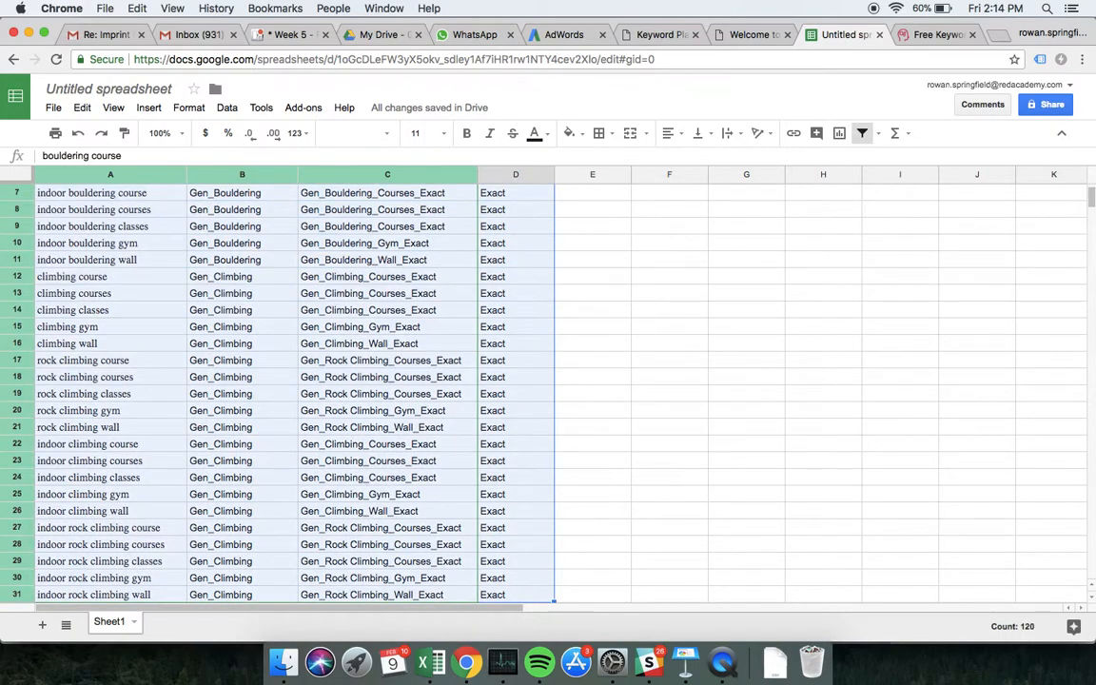
pyautogui.scroll(-5, 47, 309)
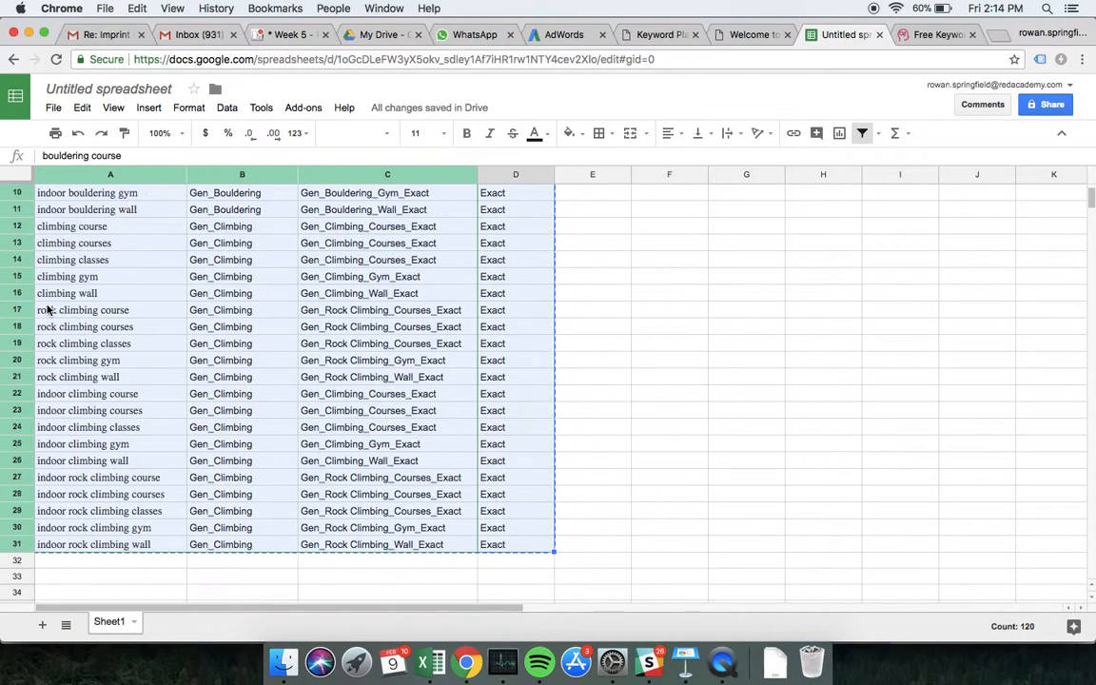
pyautogui.hscroll(3, 48, 309)
pyautogui.hscroll(-3, 48, 310)
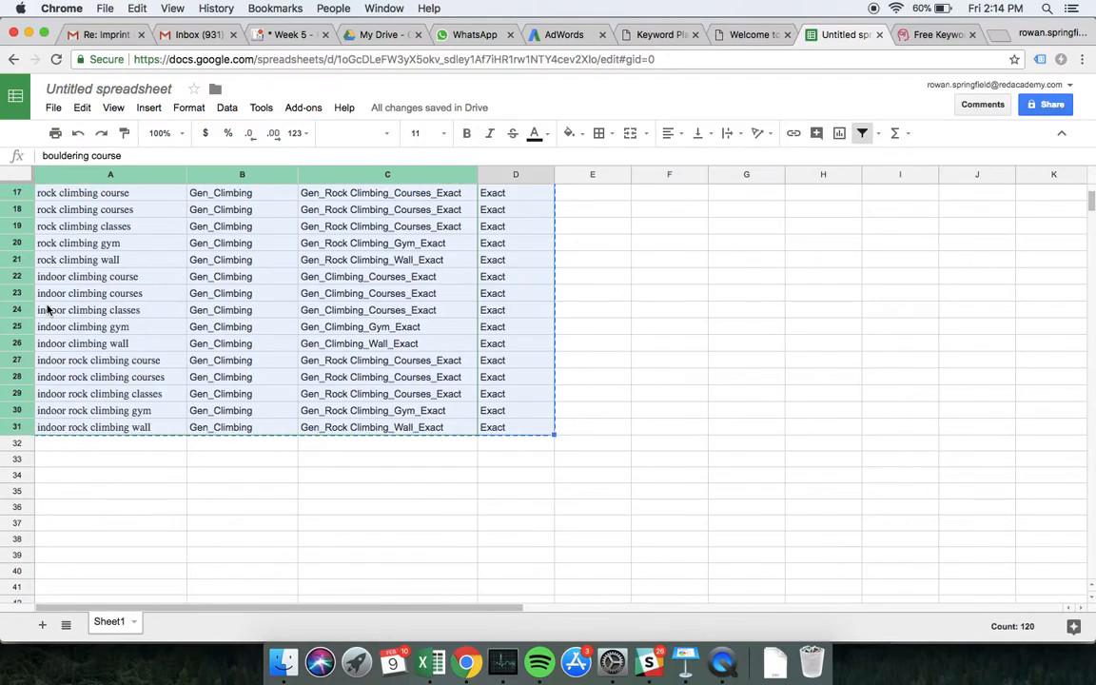
pyautogui.click(73, 443)
pyautogui.press('super+v')
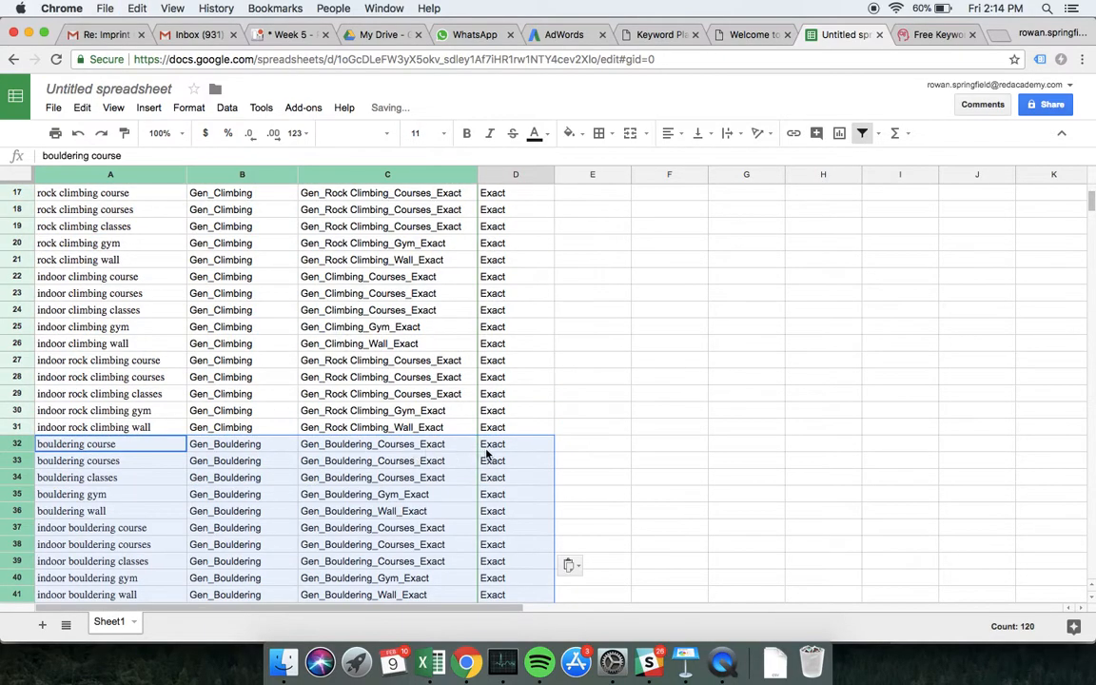
# Step: Enter Broad as the match type in D32 and fill it down column D to row 61
pyautogui.click(492, 446)
pyautogui.write('Broad')
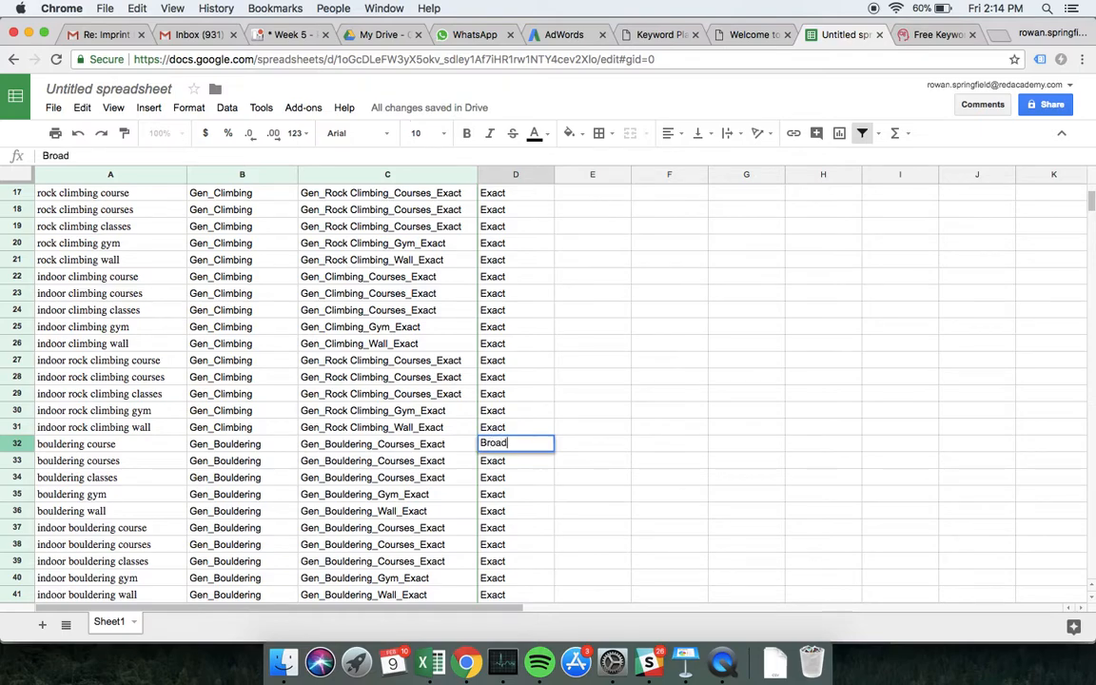
pyautogui.press('Return')
pyautogui.press('Up')
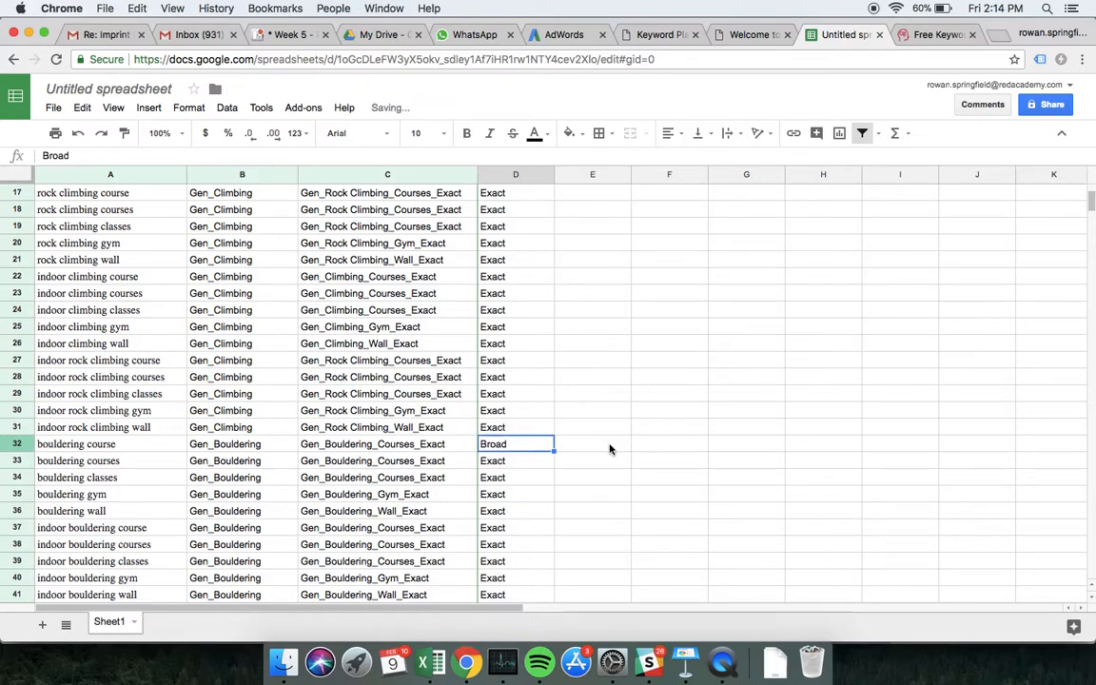
pyautogui.click(562, 455)
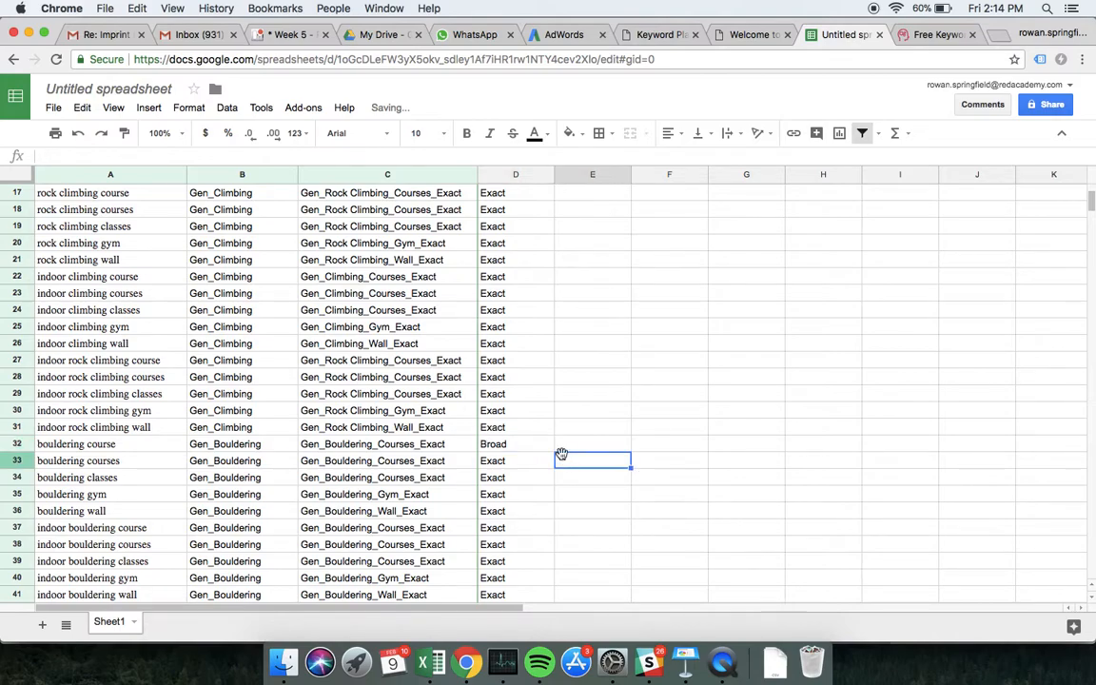
pyautogui.click(538, 446)
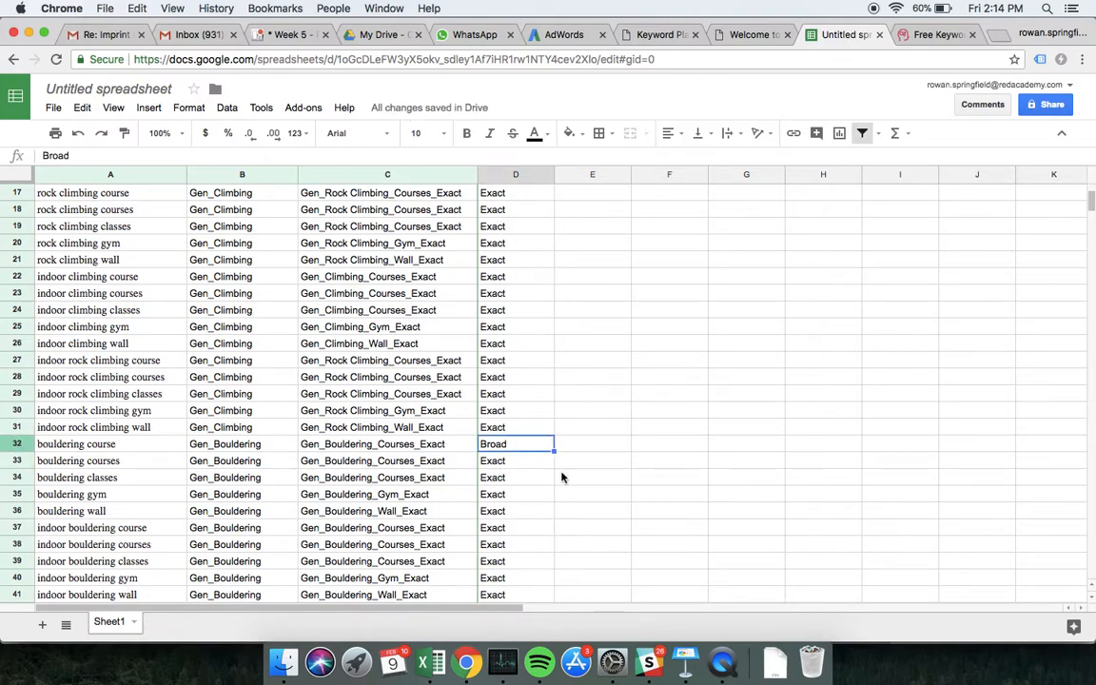
pyautogui.moveTo(551, 449)
pyautogui.mouseDown()
pyautogui.moveTo(548, 633)
pyautogui.moveTo(539, 438)
pyautogui.mouseUp()
# Step: Replace every "exact" with "Broad" in the duplicated ad group names in C32:C61
pyautogui.scroll(8, 653, 415)
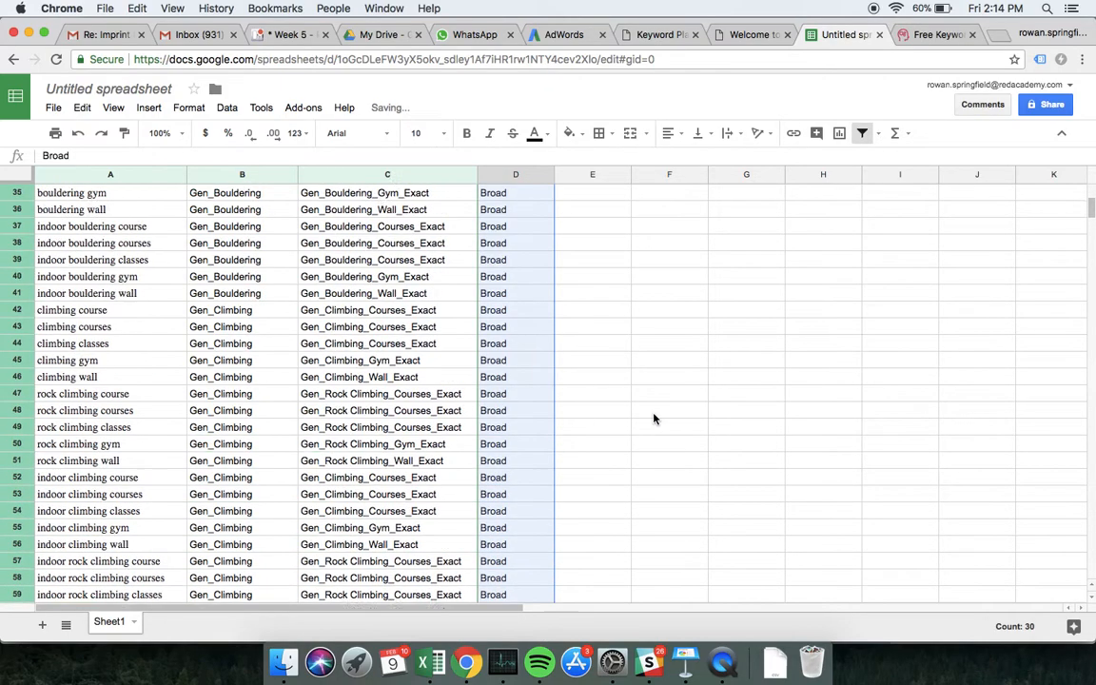
pyautogui.click(440, 328)
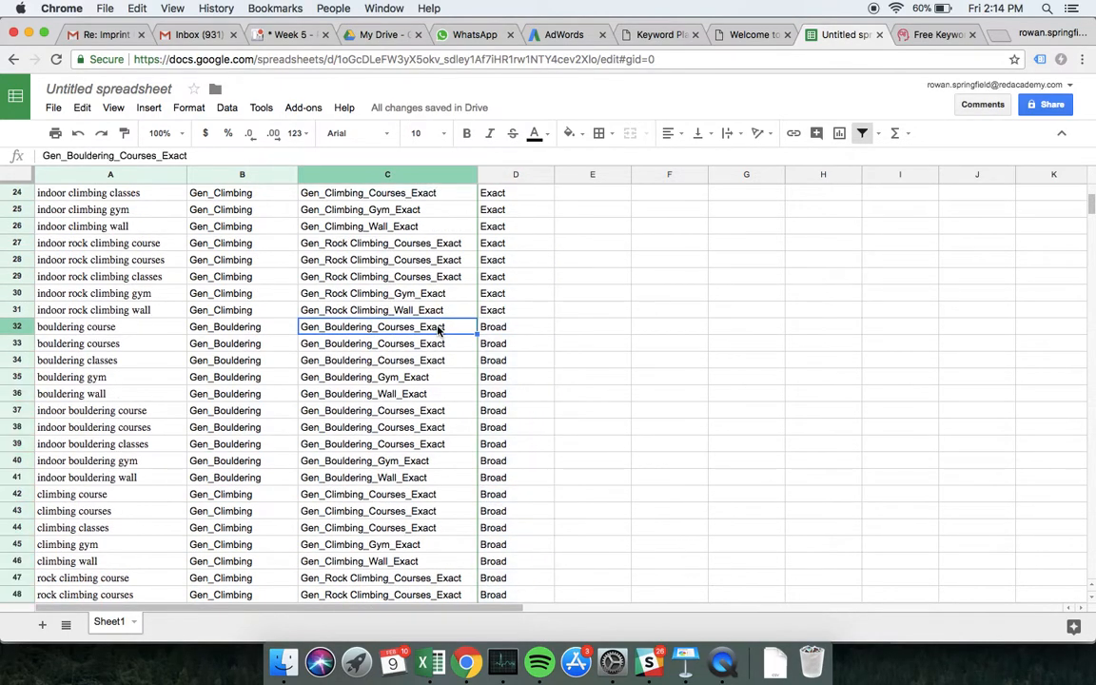
pyautogui.press('super+shift+Down')
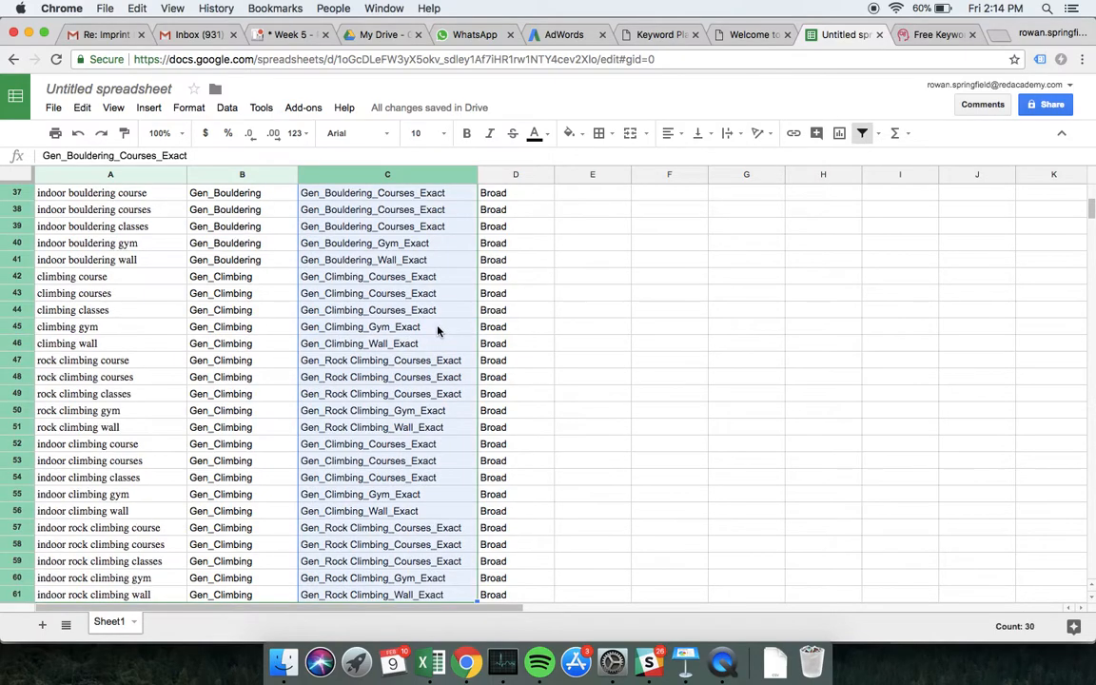
pyautogui.click(78, 110)
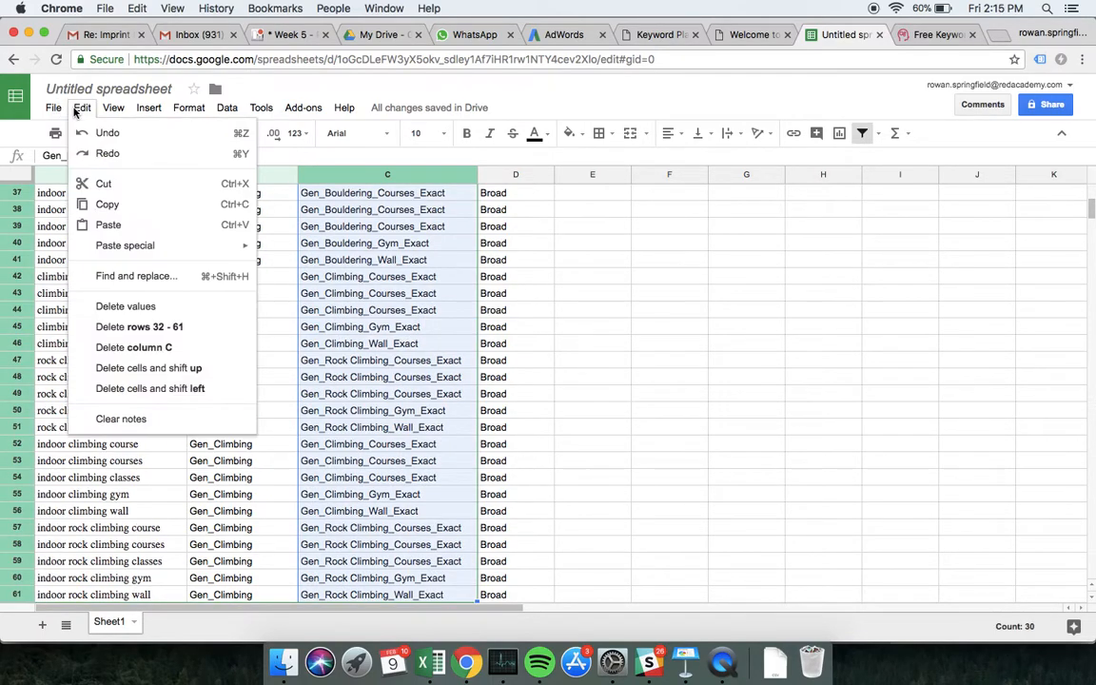
pyautogui.click(134, 278)
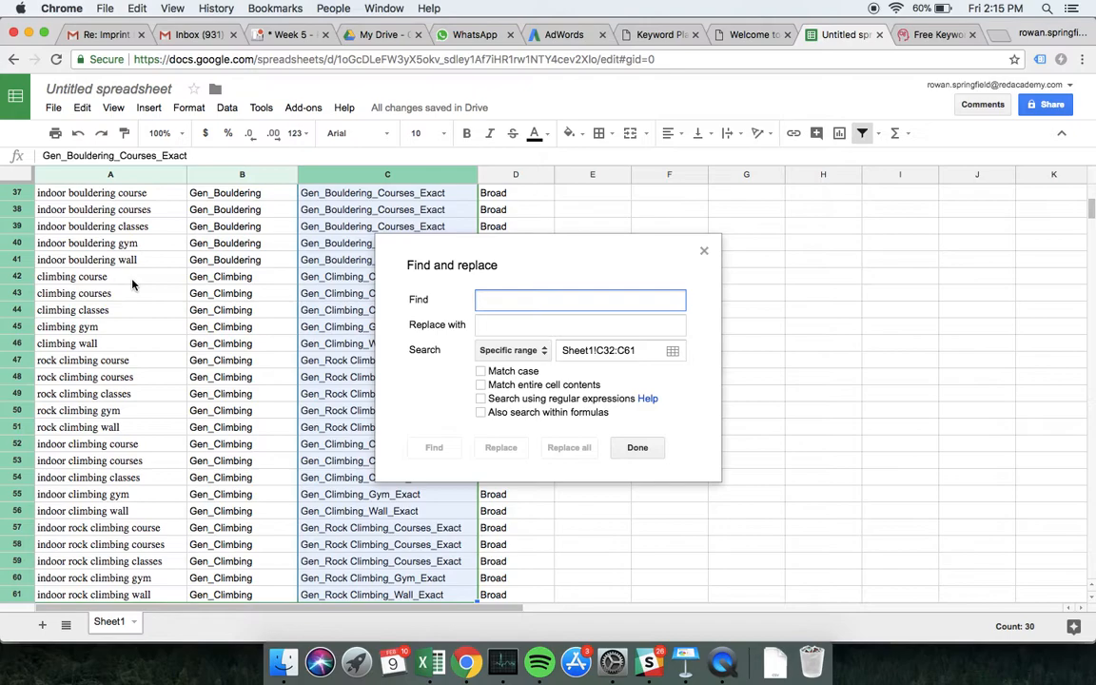
pyautogui.write('exact')
pyautogui.press('Tab')
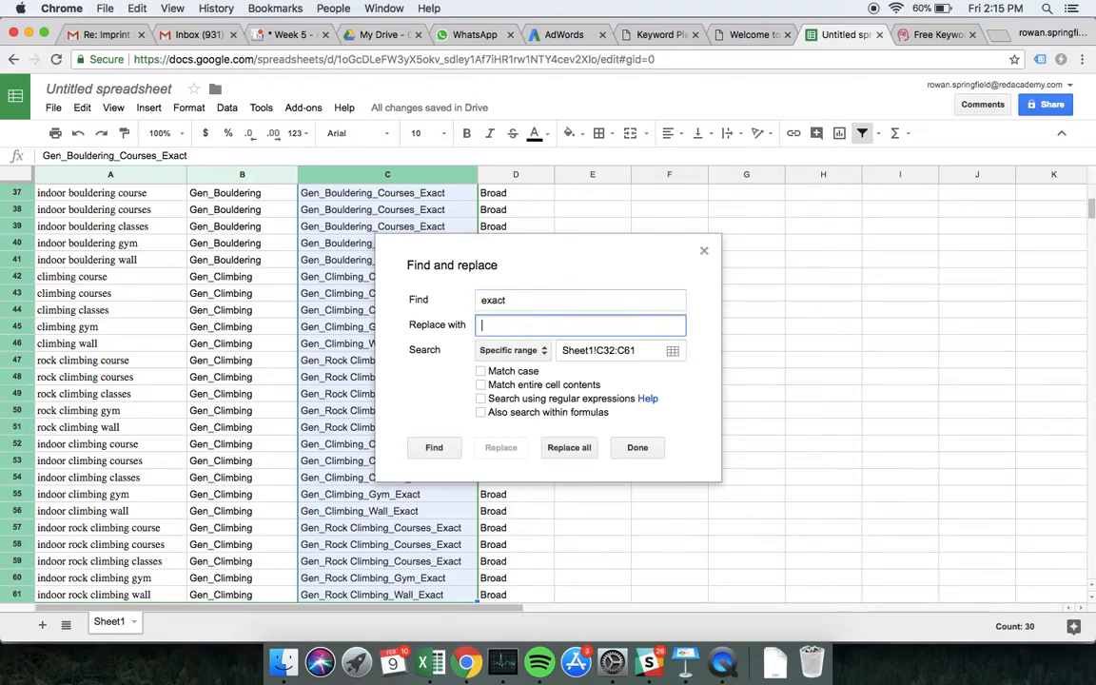
pyautogui.write('BRoad')
pyautogui.press('BackSpace')
pyautogui.press('BackSpace')
pyautogui.press('BackSpace')
pyautogui.press('BackSpace')
pyautogui.write('road')
pyautogui.click(569, 447)
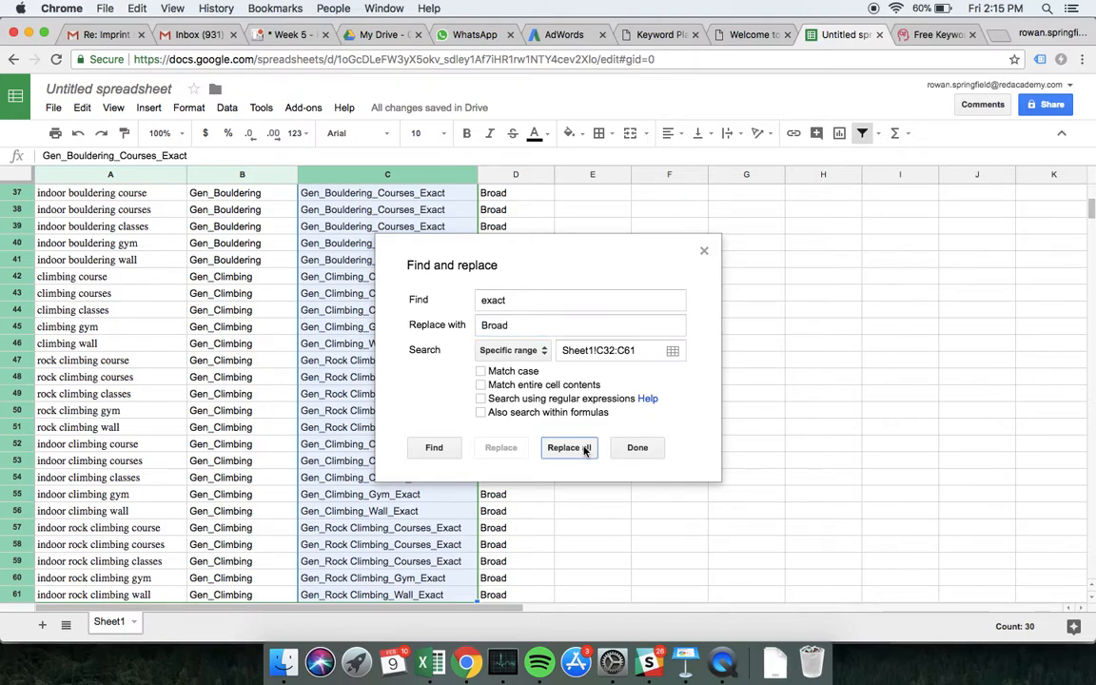
pyautogui.click(703, 253)
pyautogui.scroll(3, 472, 325)
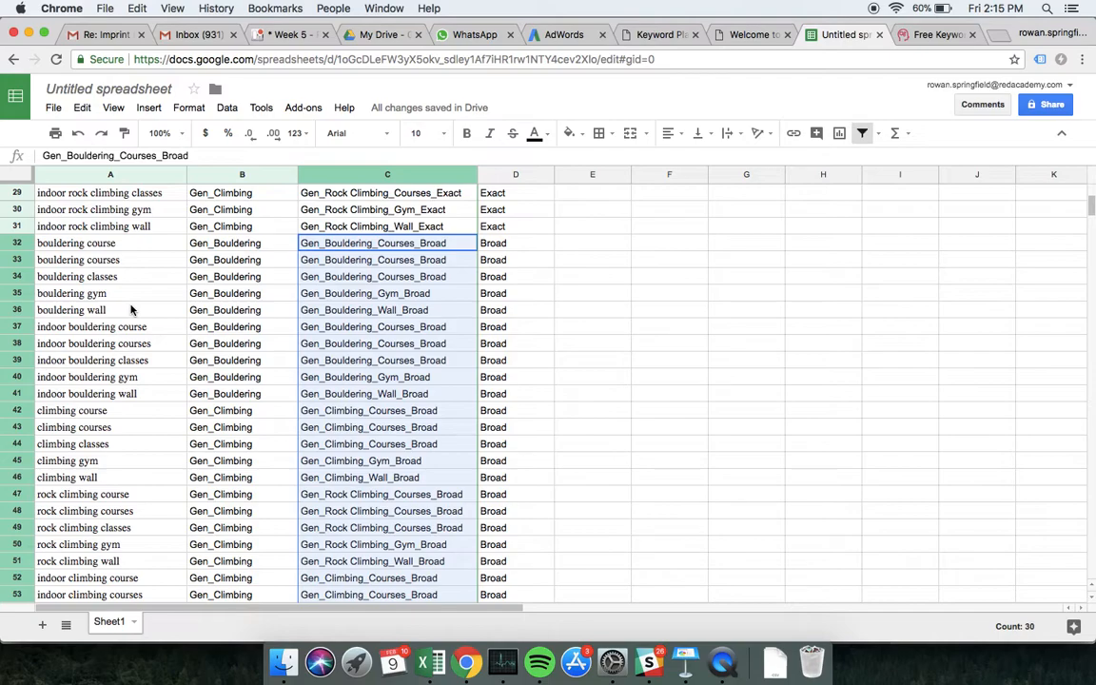
# Step: Search Google for "bmm tool" in a new browser tab
pyautogui.click(992, 38)
pyautogui.write('bm')
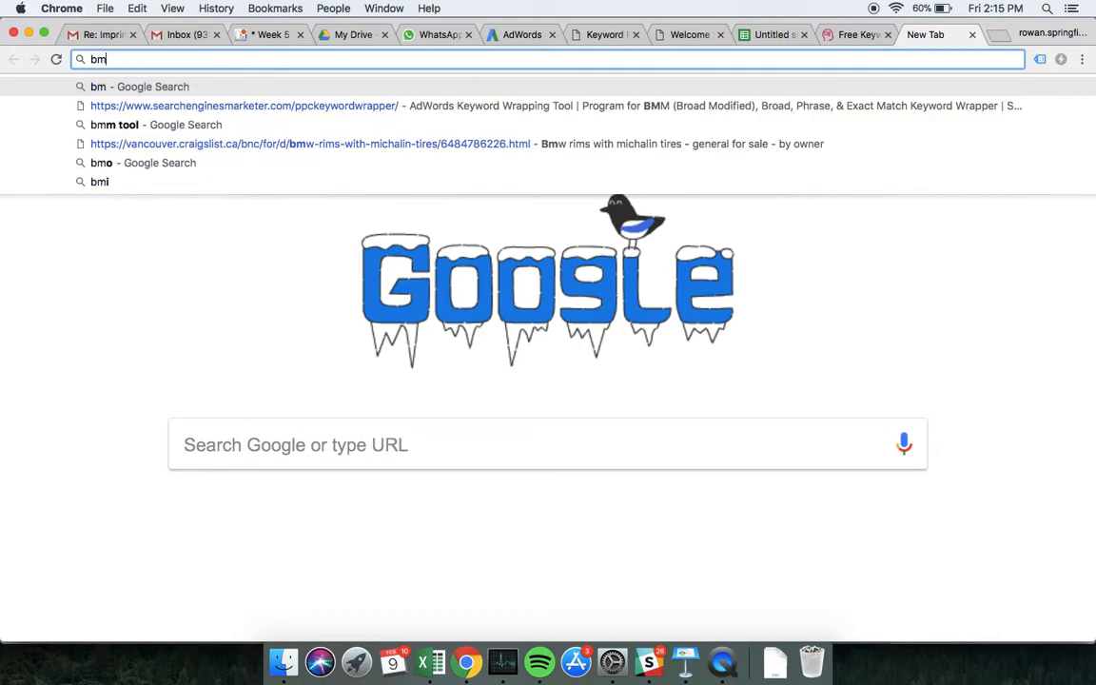
pyautogui.write('m tool')
pyautogui.press('Return')
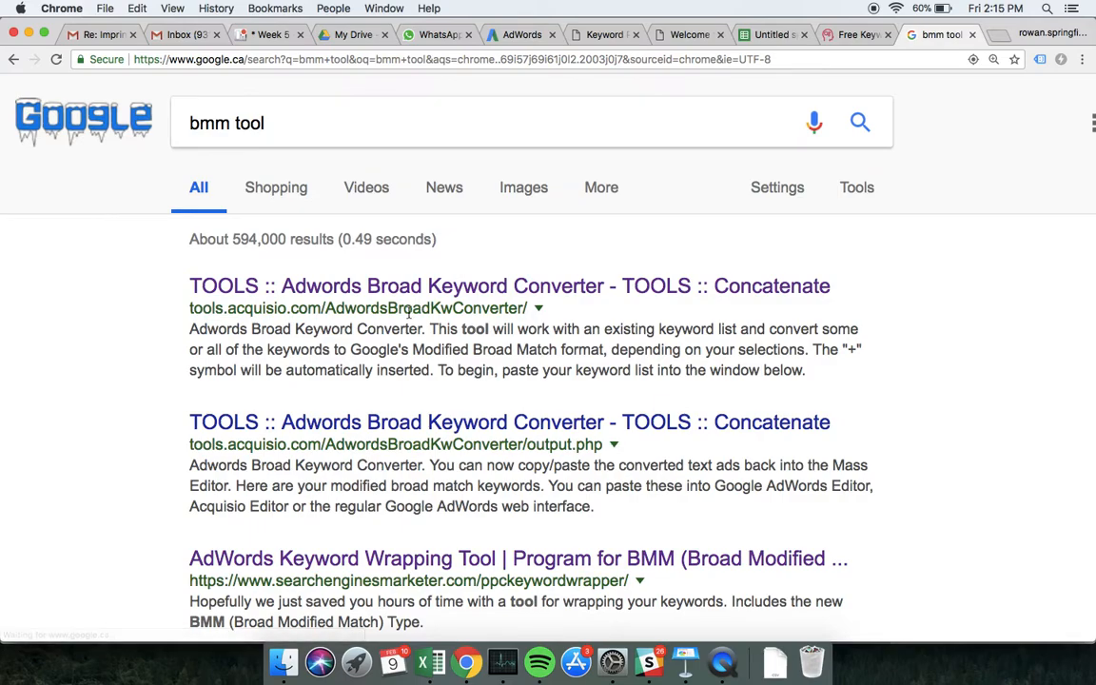
pyautogui.scroll(-3, 437, 285)
pyautogui.scroll(3, 409, 314)
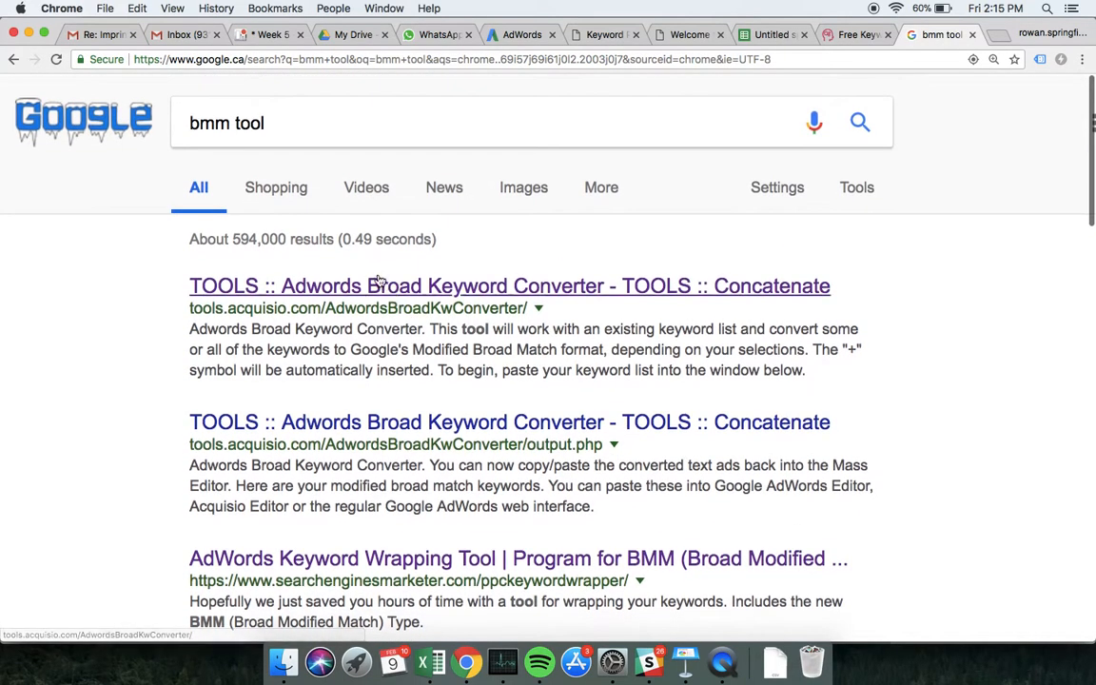
# Step: Check the Adwords Broad Keyword Converter result, then open the AdWords Keyword Wrapping Tool from searchenginesmarketer.com instead
pyautogui.click(374, 286)
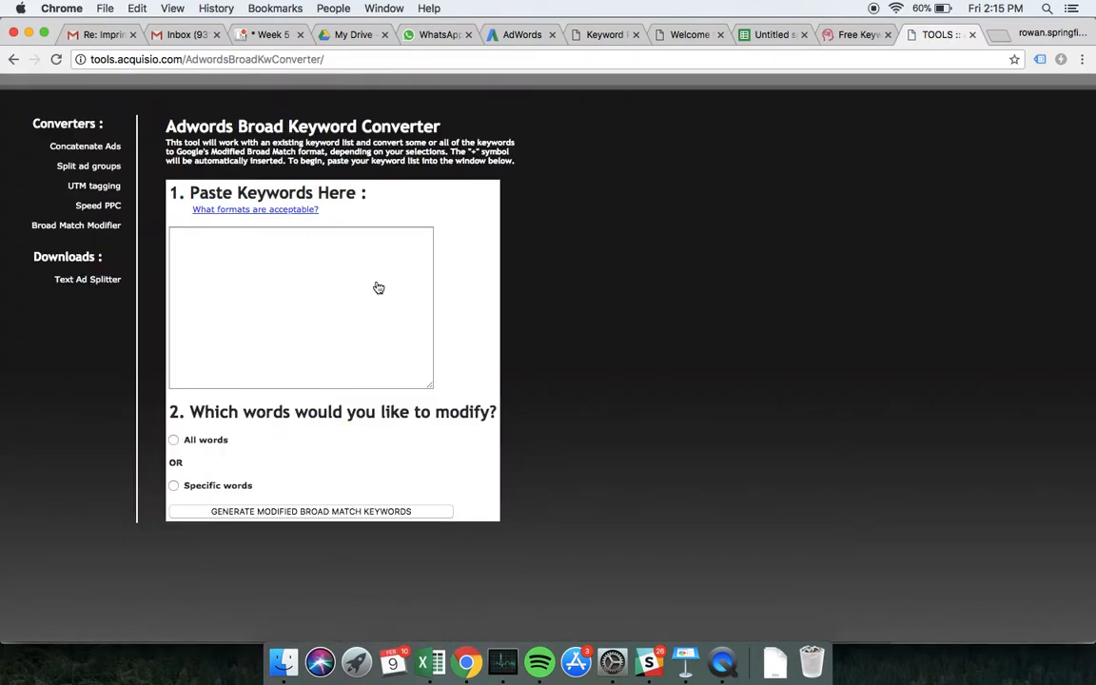
pyautogui.click(13, 59)
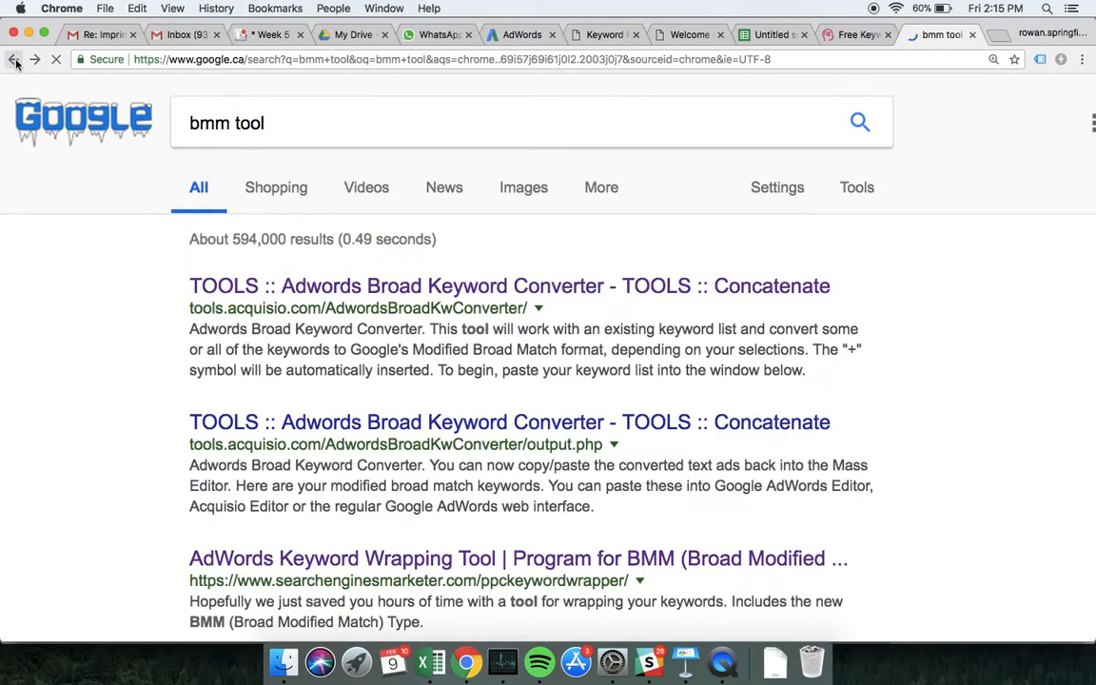
pyautogui.scroll(-1, 390, 475)
pyautogui.click(393, 501)
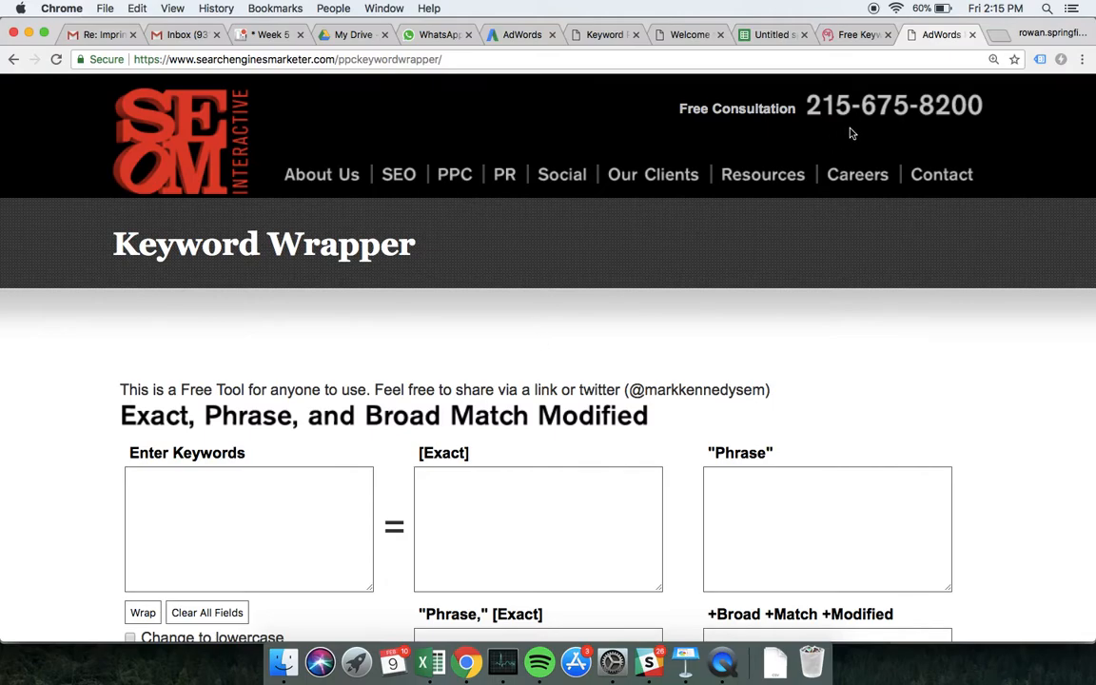
# Step: Copy the keywords in A32:A61 of the spreadsheet into the Keyword Wrapper's keyword entry box and wrap them
pyautogui.click(768, 35)
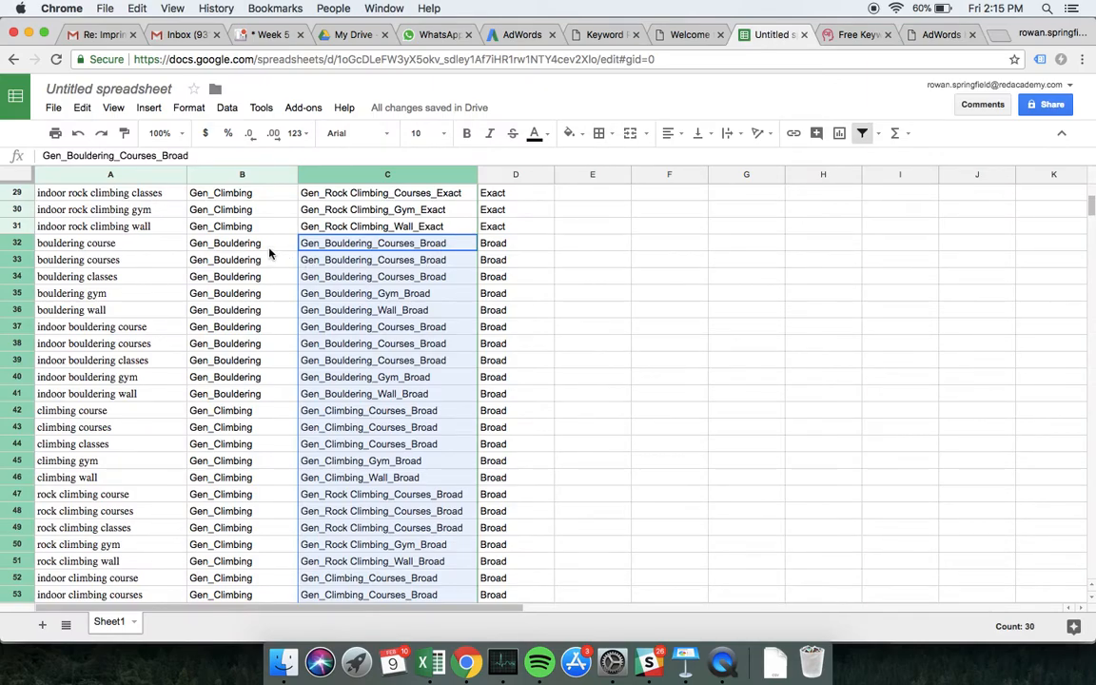
pyautogui.click(152, 244)
pyautogui.press('shift+super+Down')
pyautogui.press('super+c')
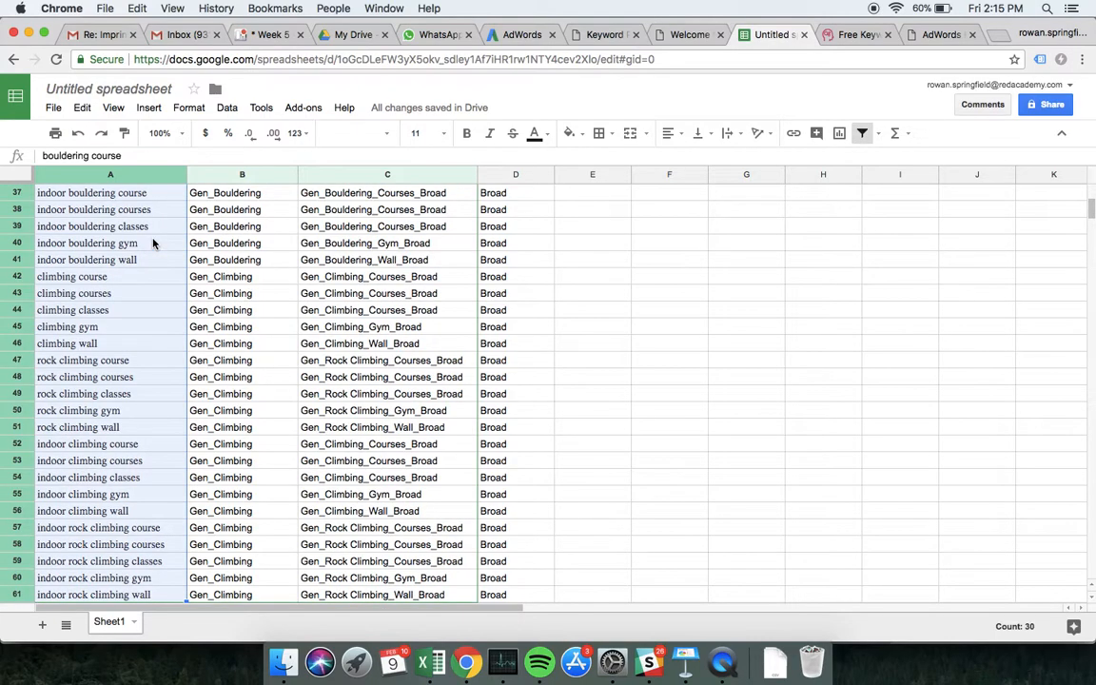
pyautogui.click(936, 34)
pyautogui.click(179, 511)
pyautogui.press('super+v')
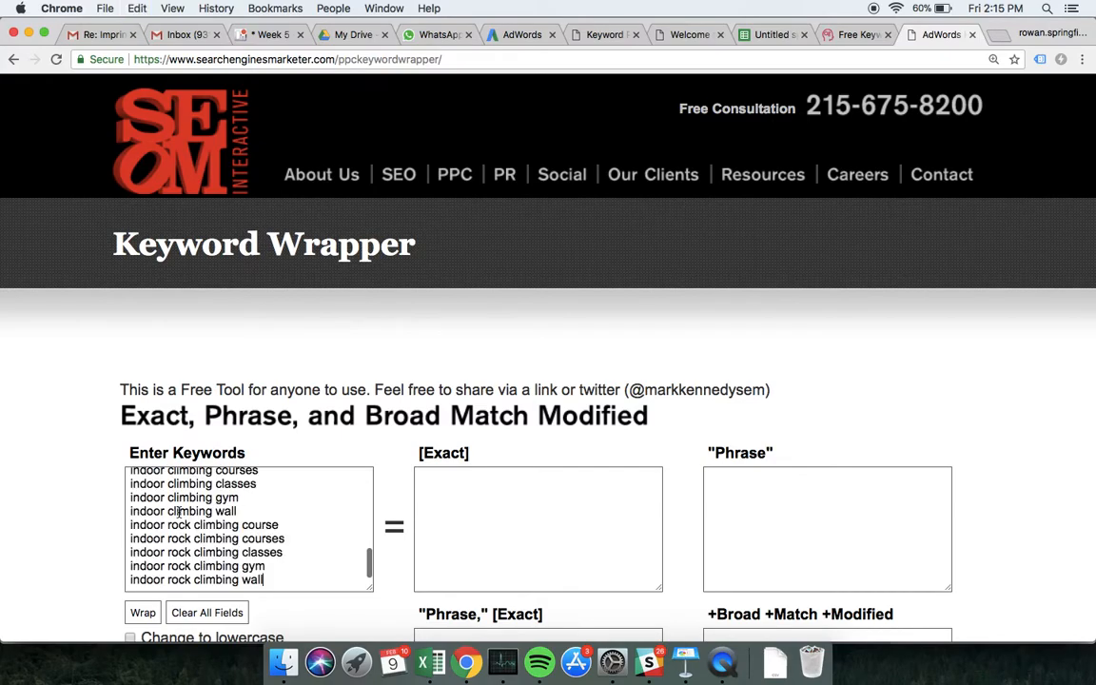
pyautogui.scroll(-3, 85, 409)
pyautogui.click(142, 440)
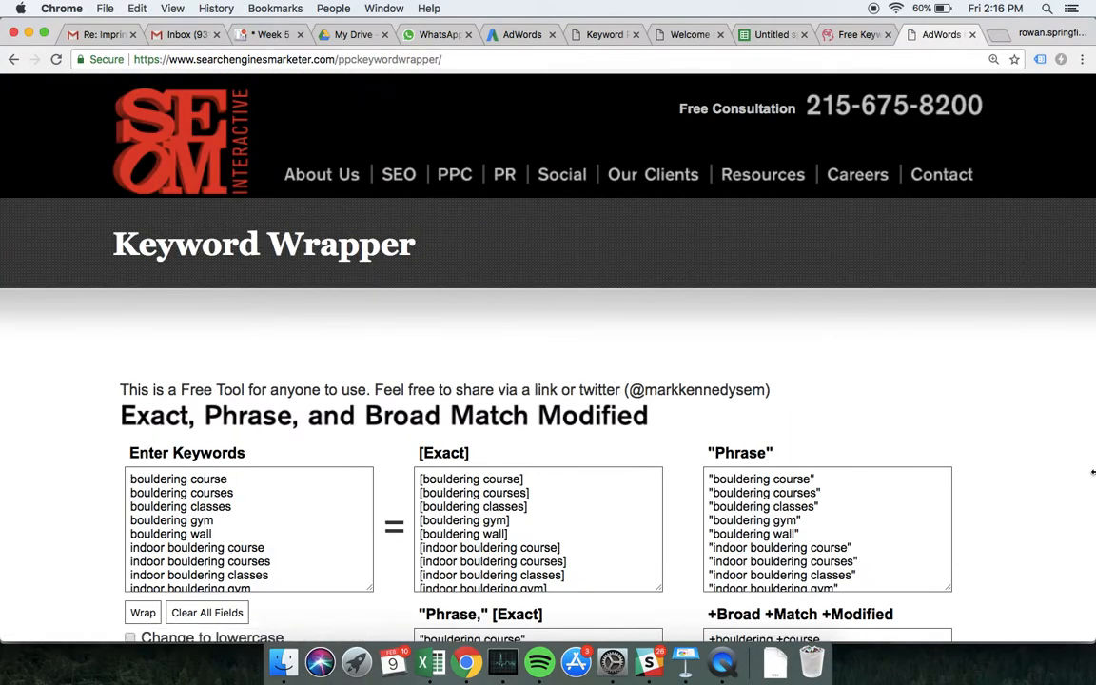
# Step: Copy all the +Broad +Match +Modified results and paste them over the spreadsheet's broad keywords starting at A32
pyautogui.scroll(-5, 935, 434)
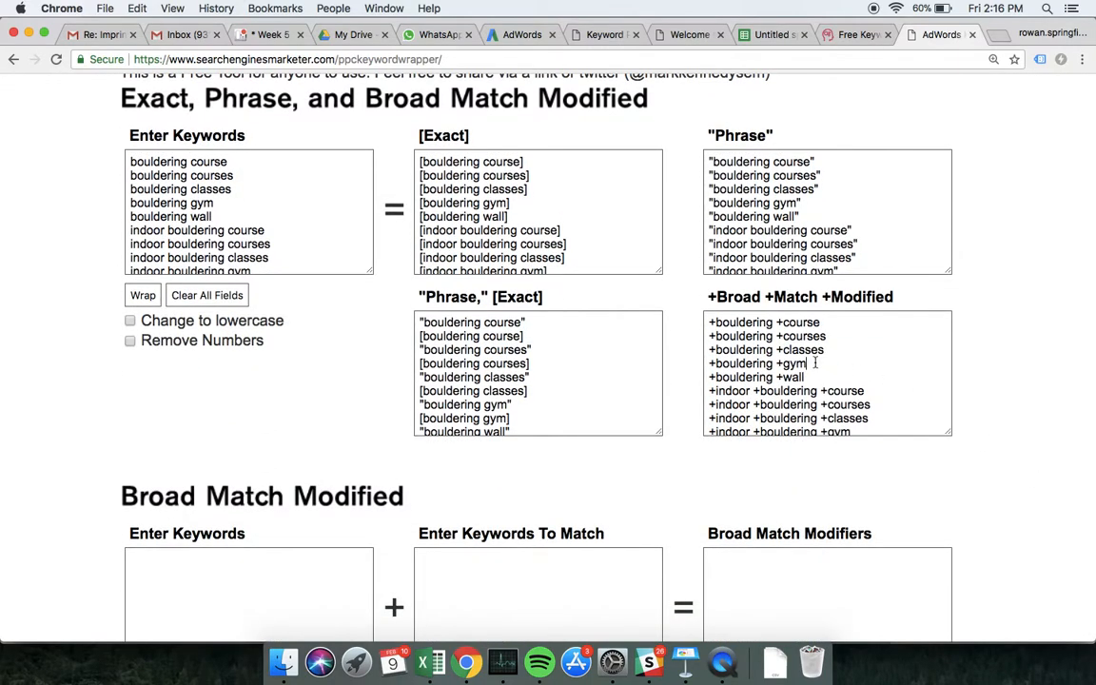
pyautogui.press('super+a')
pyautogui.press('super+c')
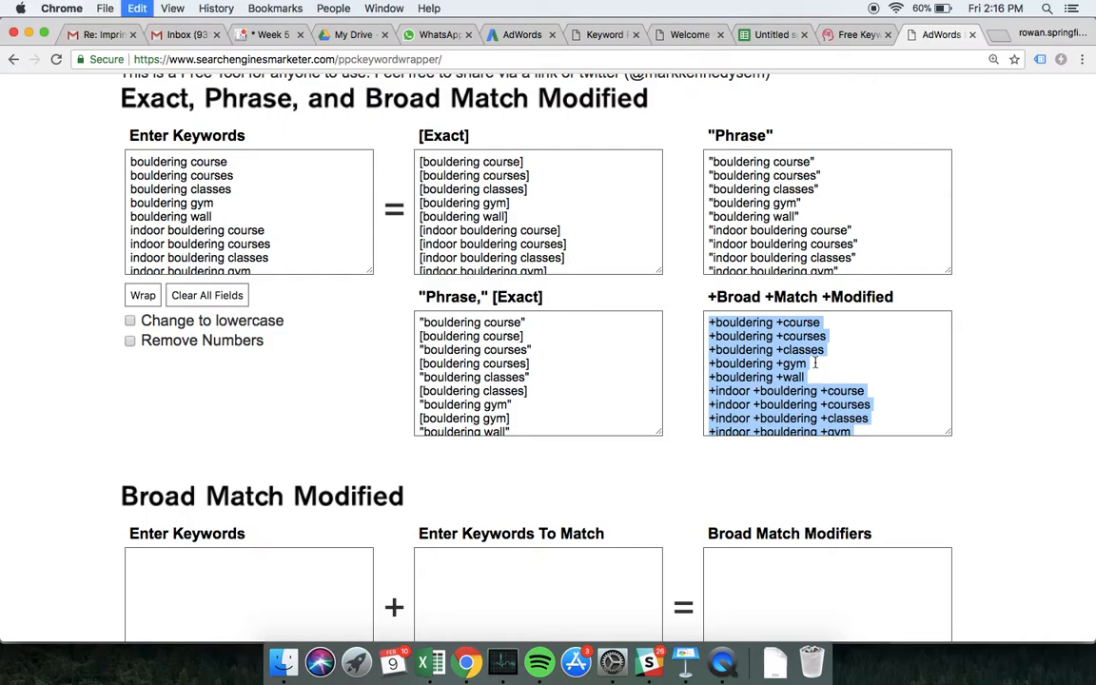
pyautogui.click(772, 35)
pyautogui.scroll(5, 494, 269)
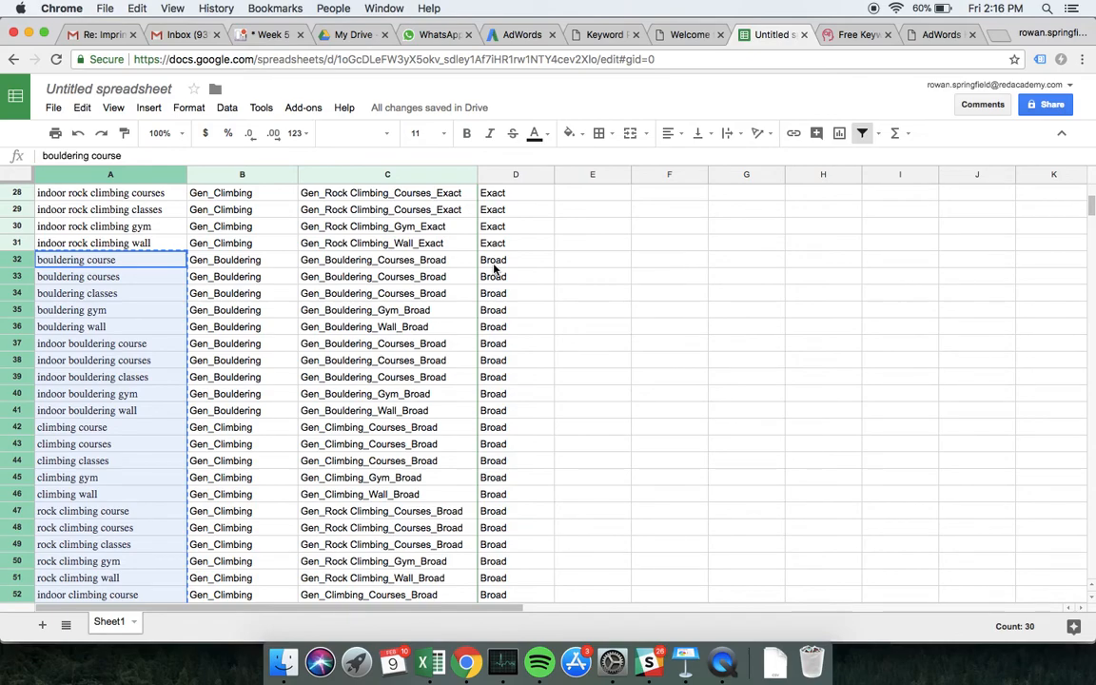
pyautogui.click(102, 266)
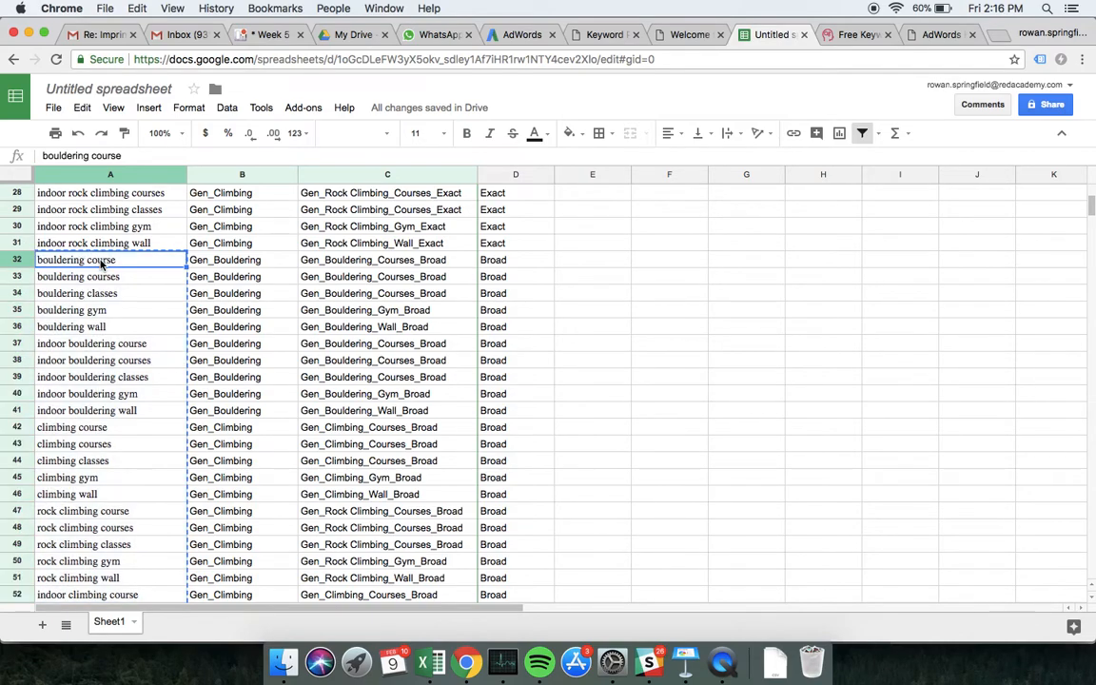
pyautogui.press('super+v')
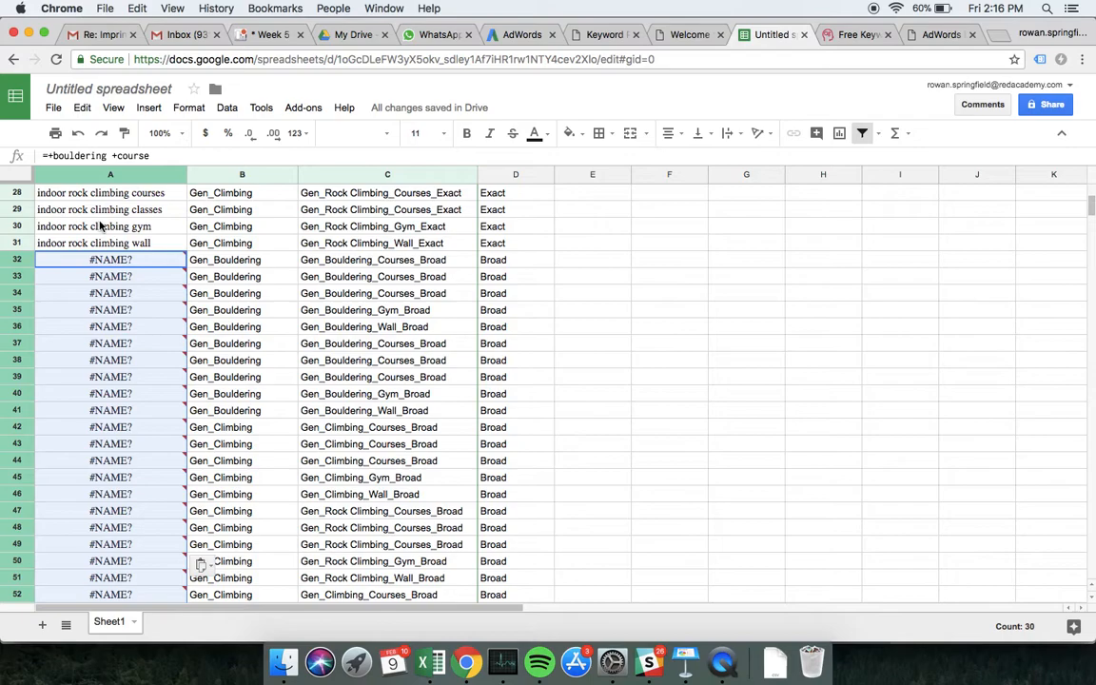
# Step: Remove every "=" from the keywords in A32:A61 with Find and replace, searching within formulas and leaving the replacement empty
pyautogui.click(86, 111)
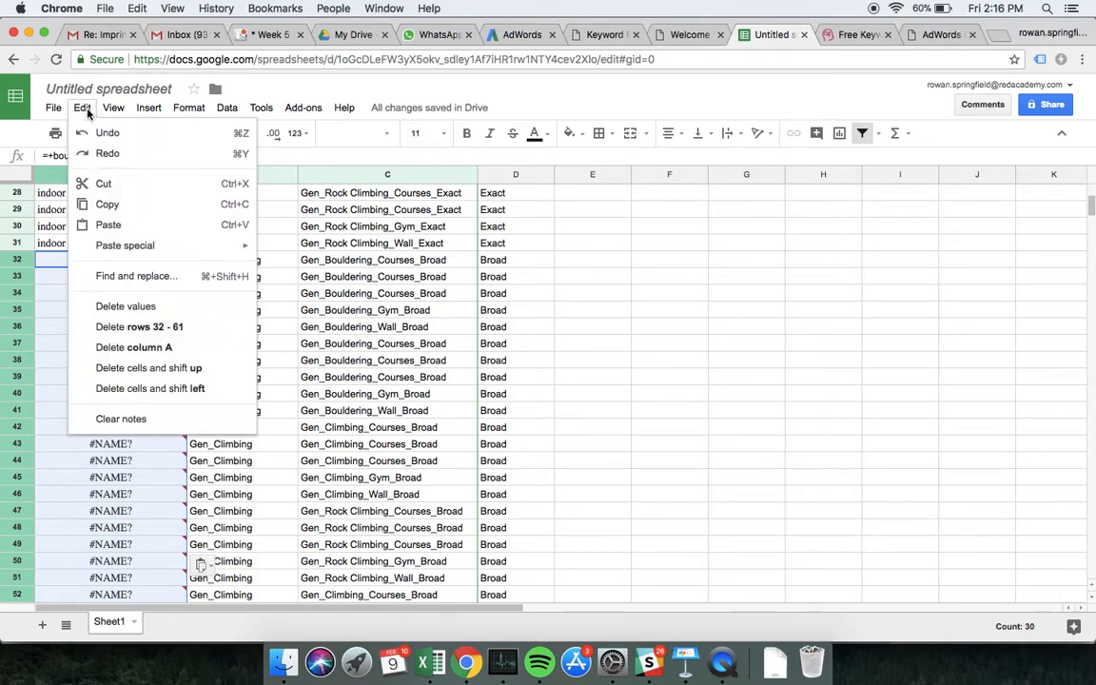
pyautogui.click(113, 275)
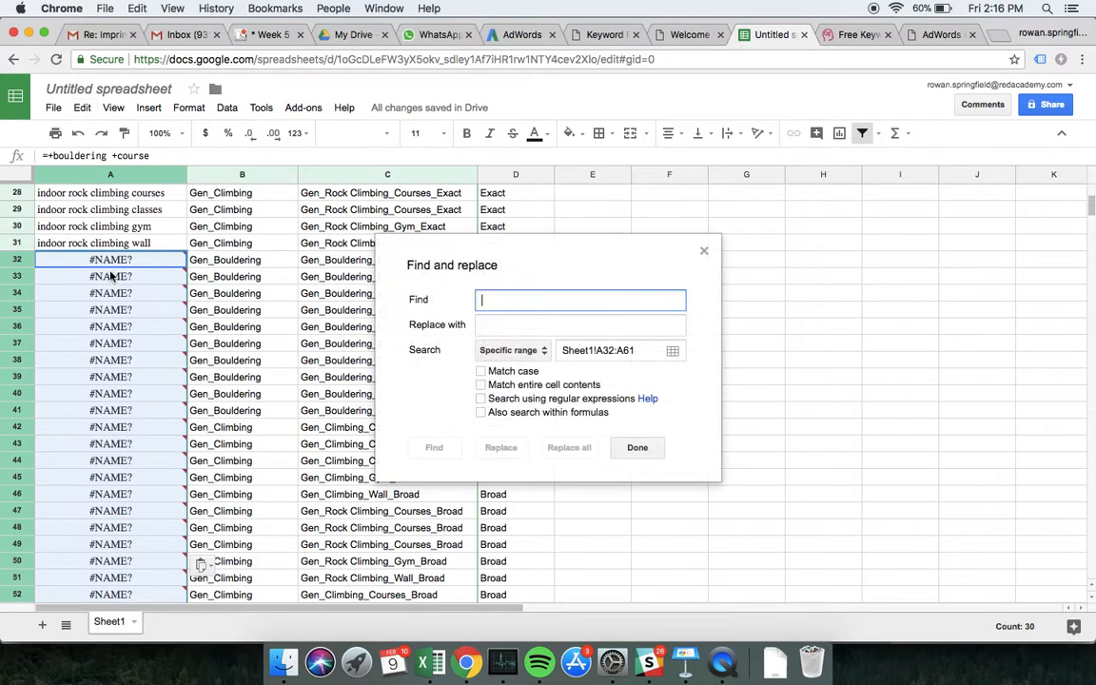
pyautogui.click(481, 413)
pyautogui.click(589, 301)
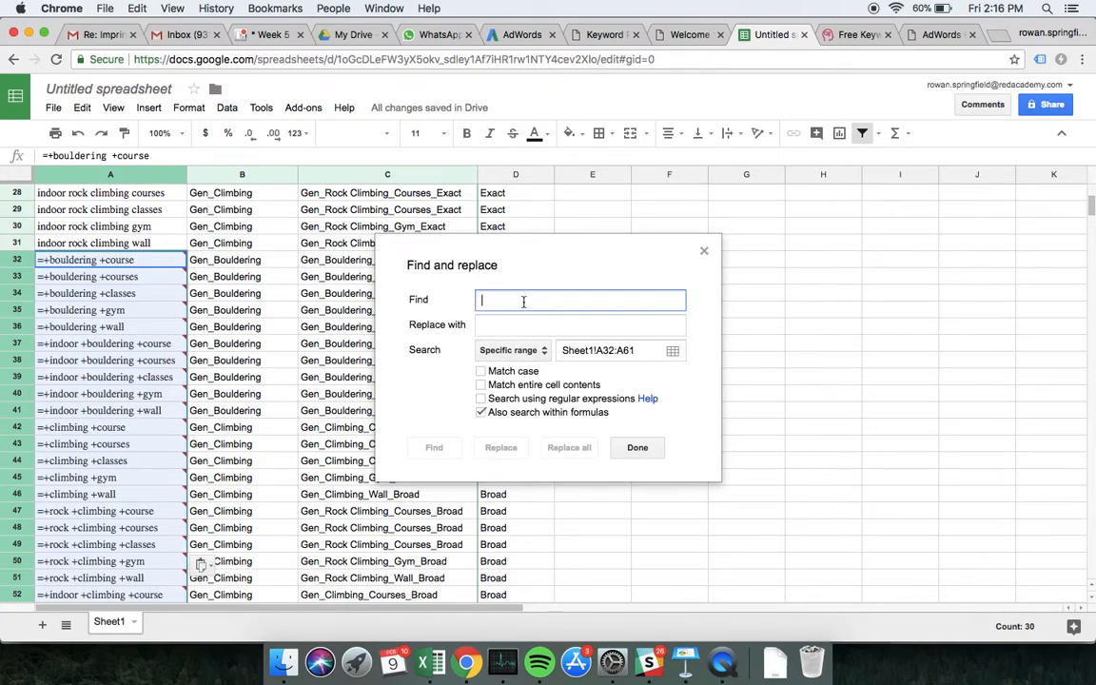
pyautogui.write('=')
pyautogui.click(518, 325)
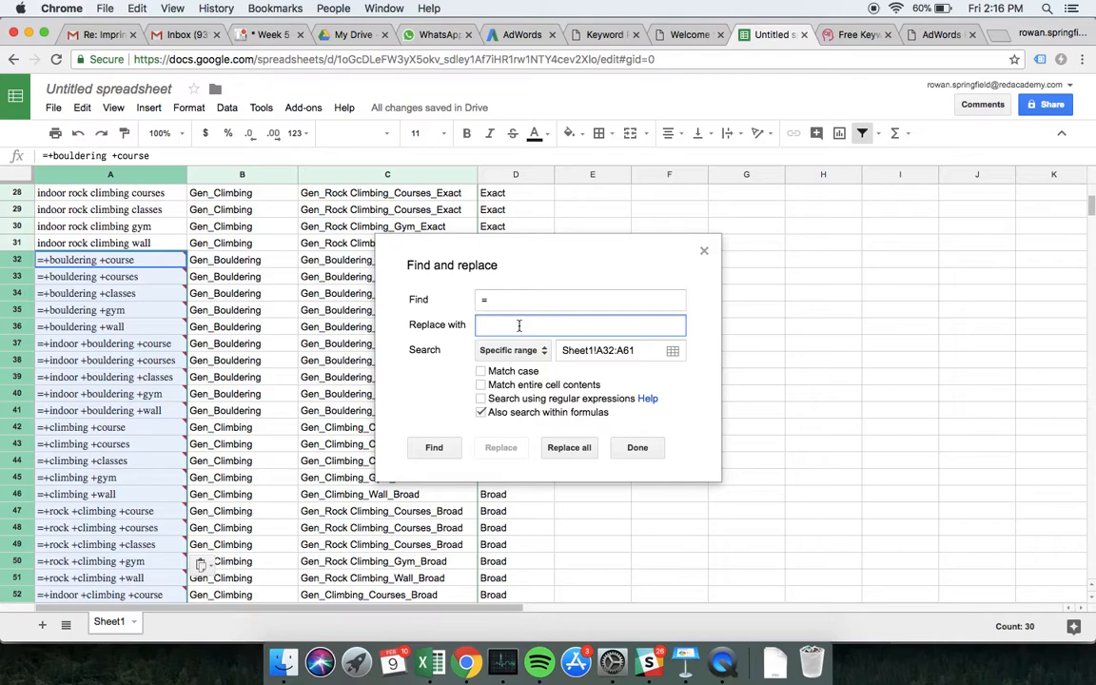
pyautogui.click(566, 450)
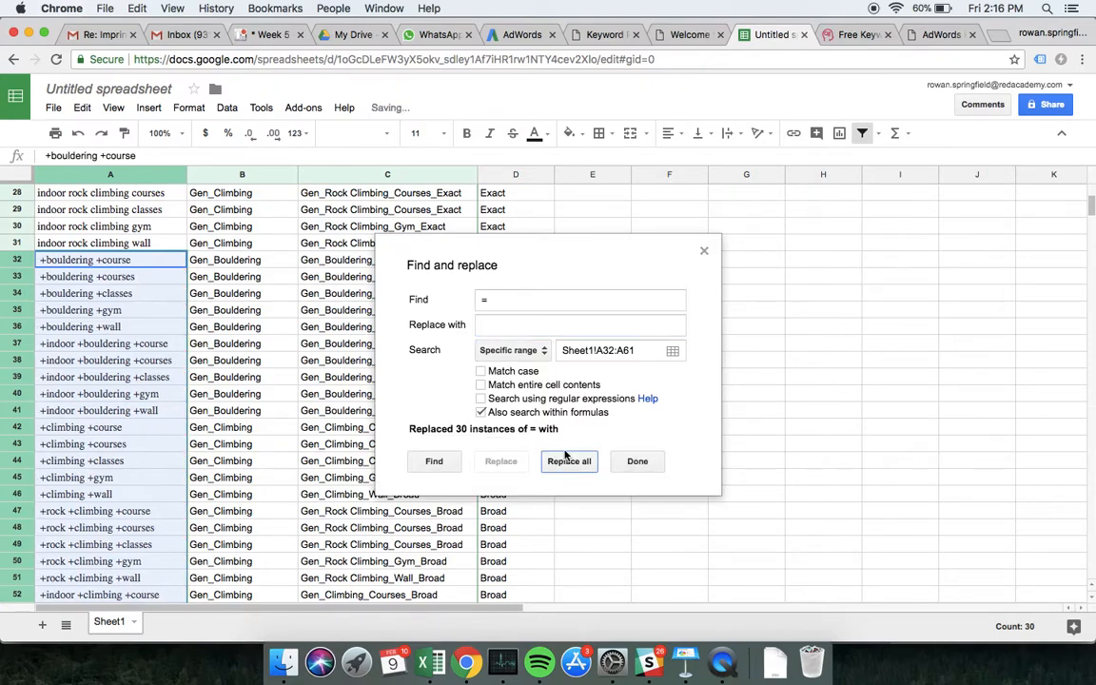
pyautogui.click(703, 252)
pyautogui.click(309, 352)
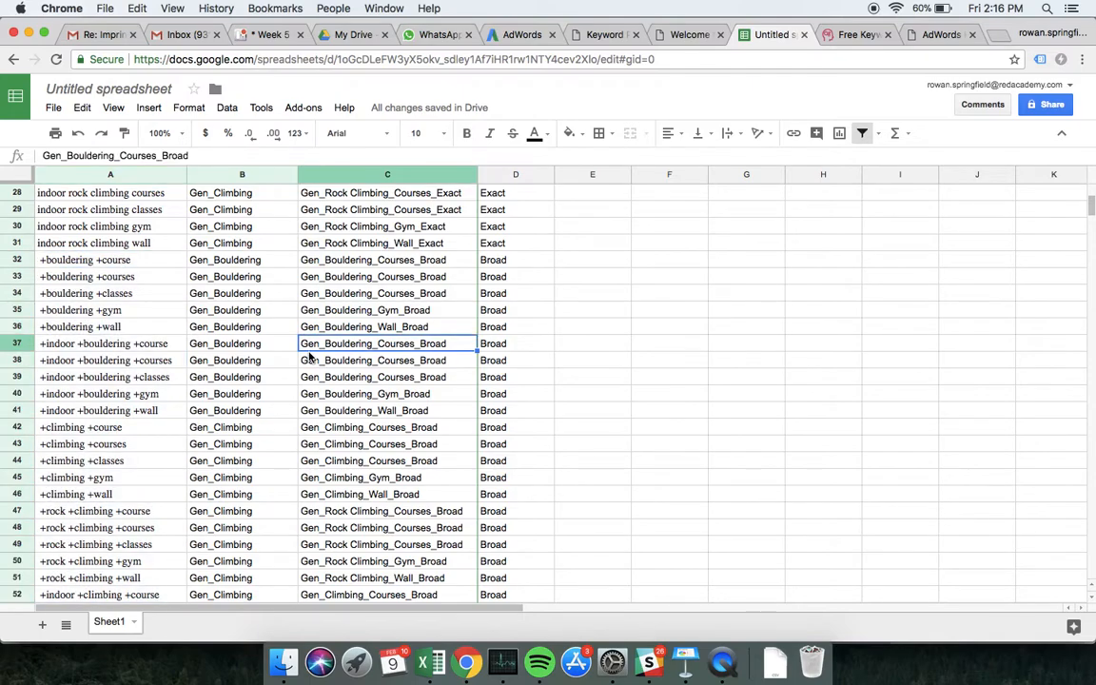
# Step: Add the column headers "Final URL" in E1 and "Max CPC" in F1
pyautogui.scroll(-5, 309, 356)
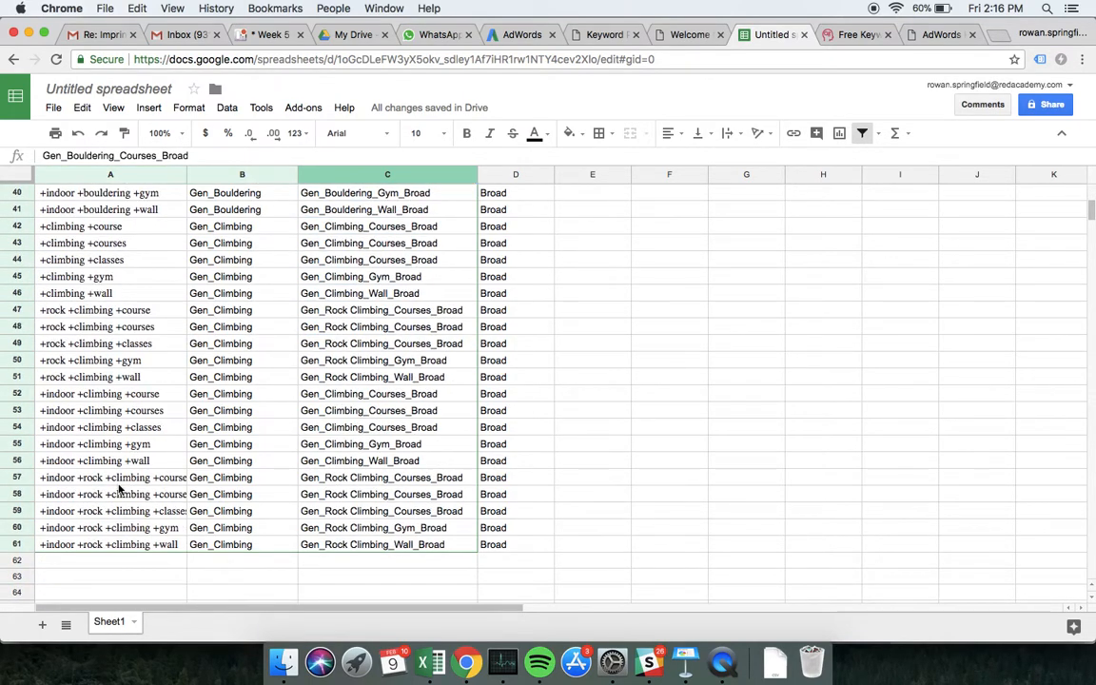
pyautogui.scroll(5, 109, 442)
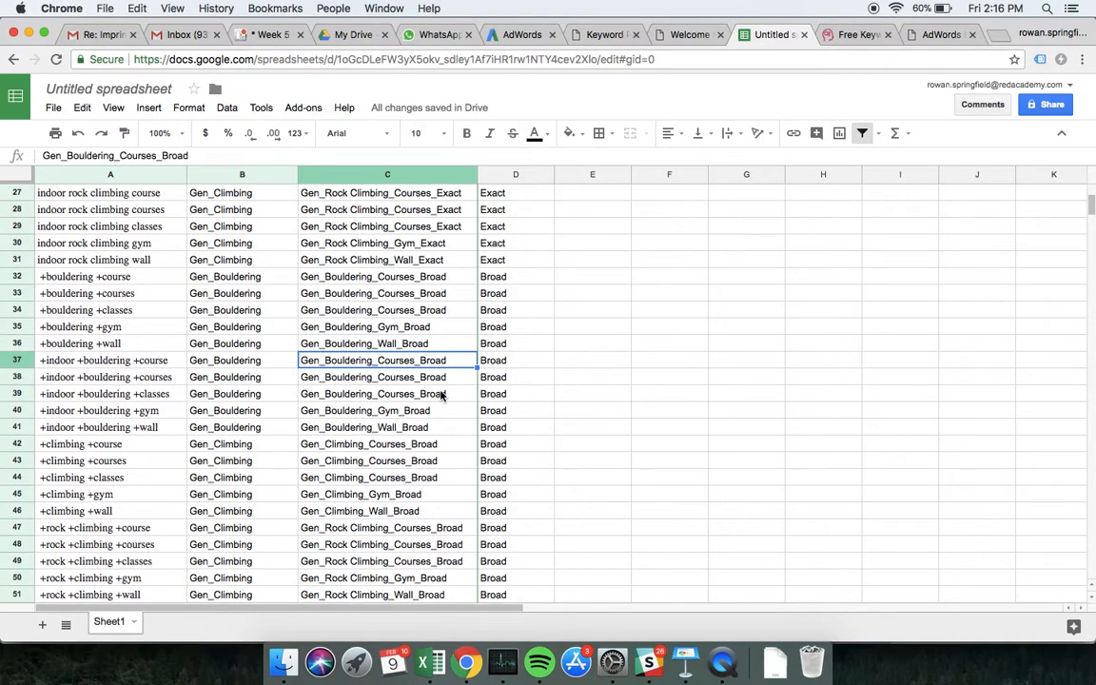
pyautogui.scroll(4, 467, 284)
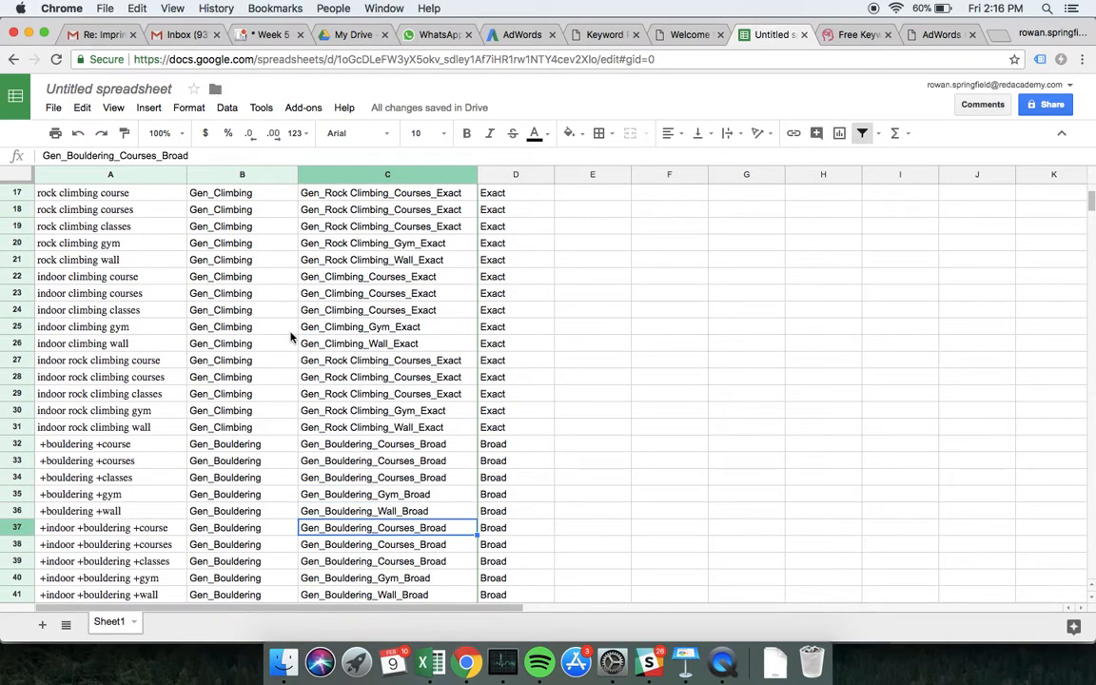
pyautogui.scroll(6, 291, 339)
pyautogui.click(581, 193)
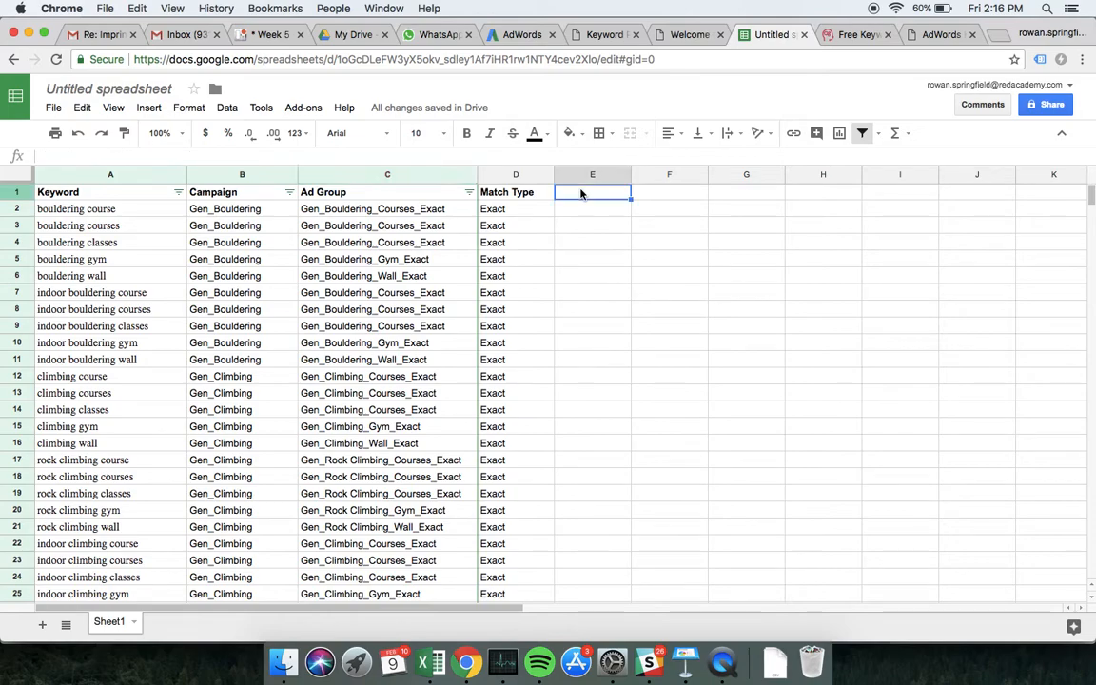
pyautogui.write('Final URL')
pyautogui.press('Tab')
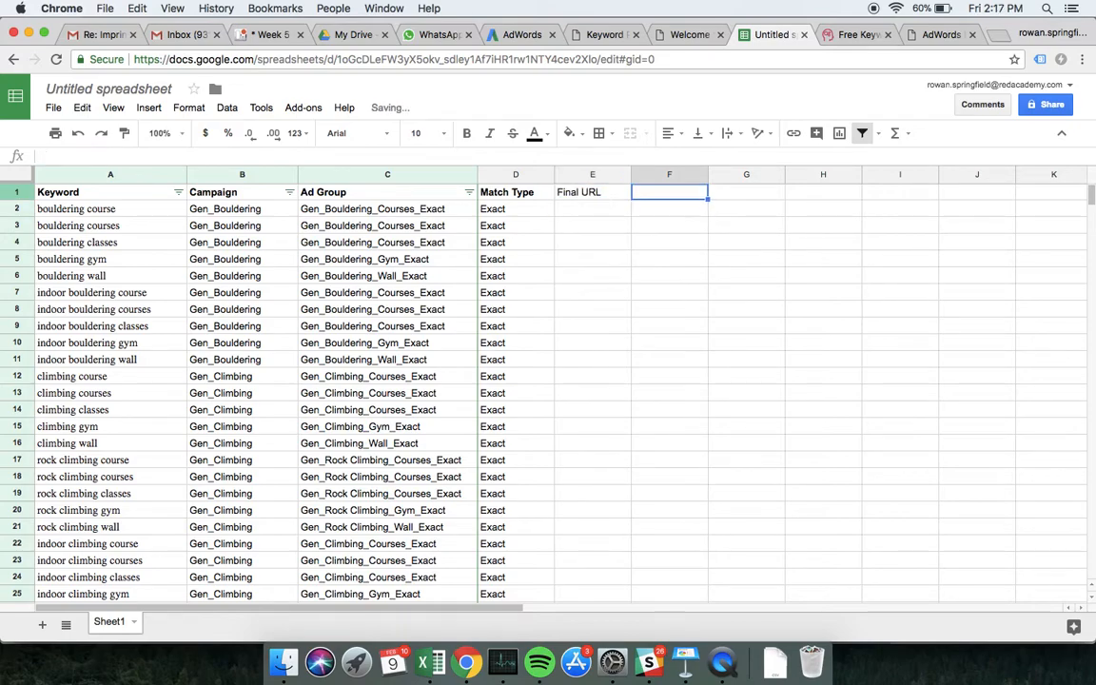
pyautogui.write('Max CPC')
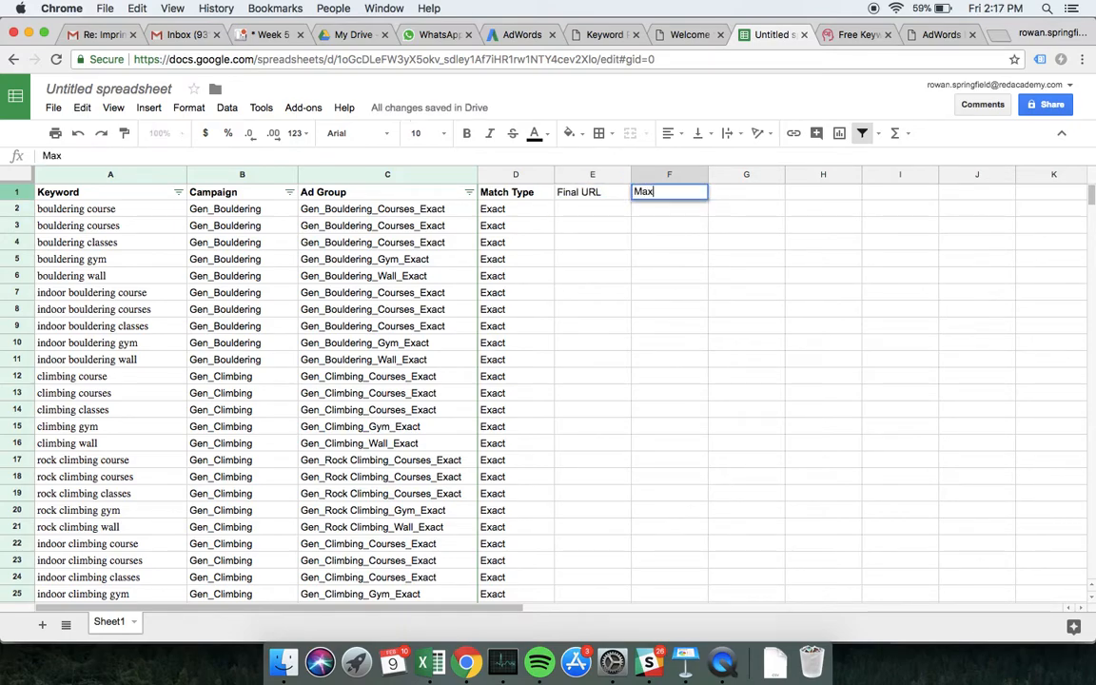
pyautogui.press('Return')
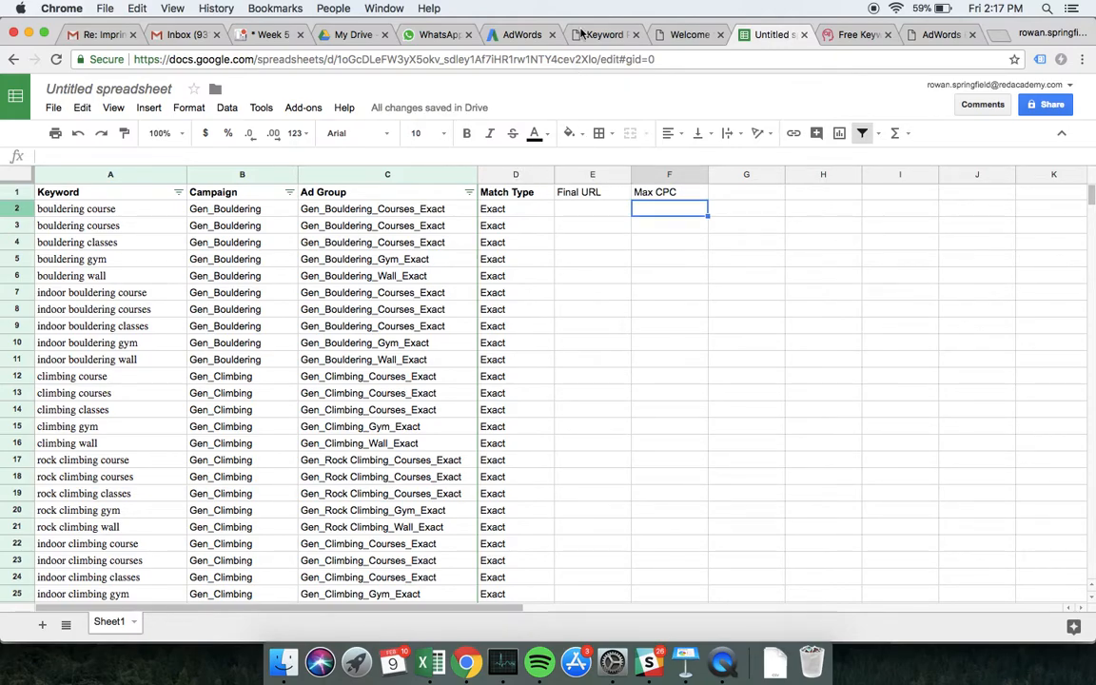
# Step: Examine the Course Overview page on The Hive's website as a possible landing page for the course keywords
pyautogui.click(688, 36)
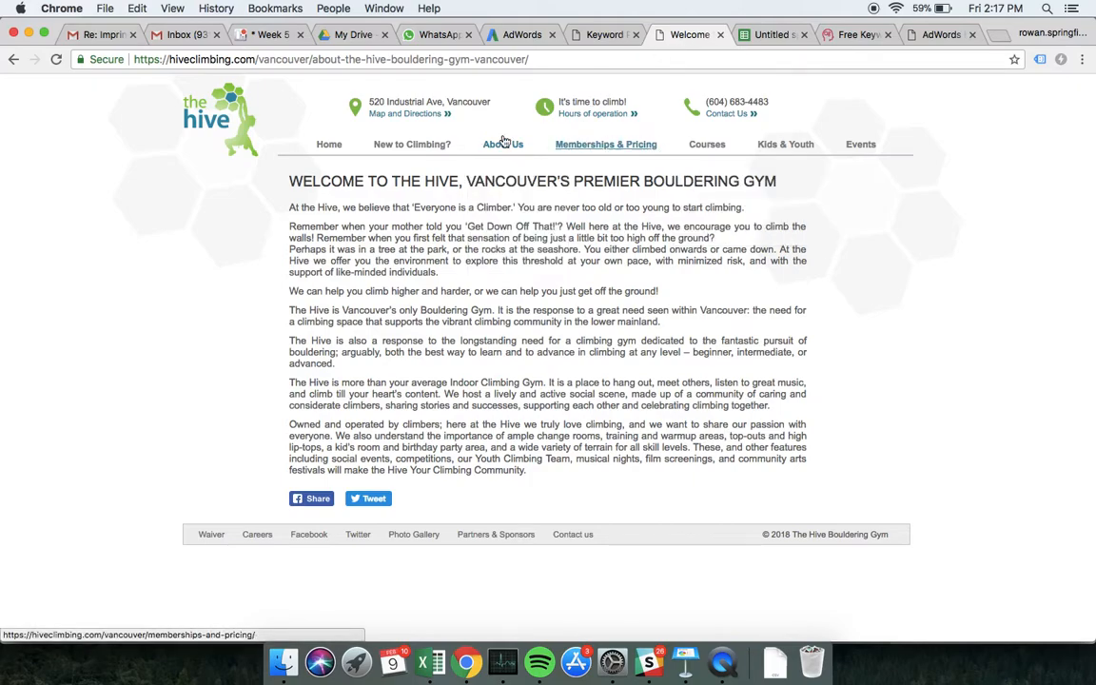
pyautogui.moveTo(706, 154)
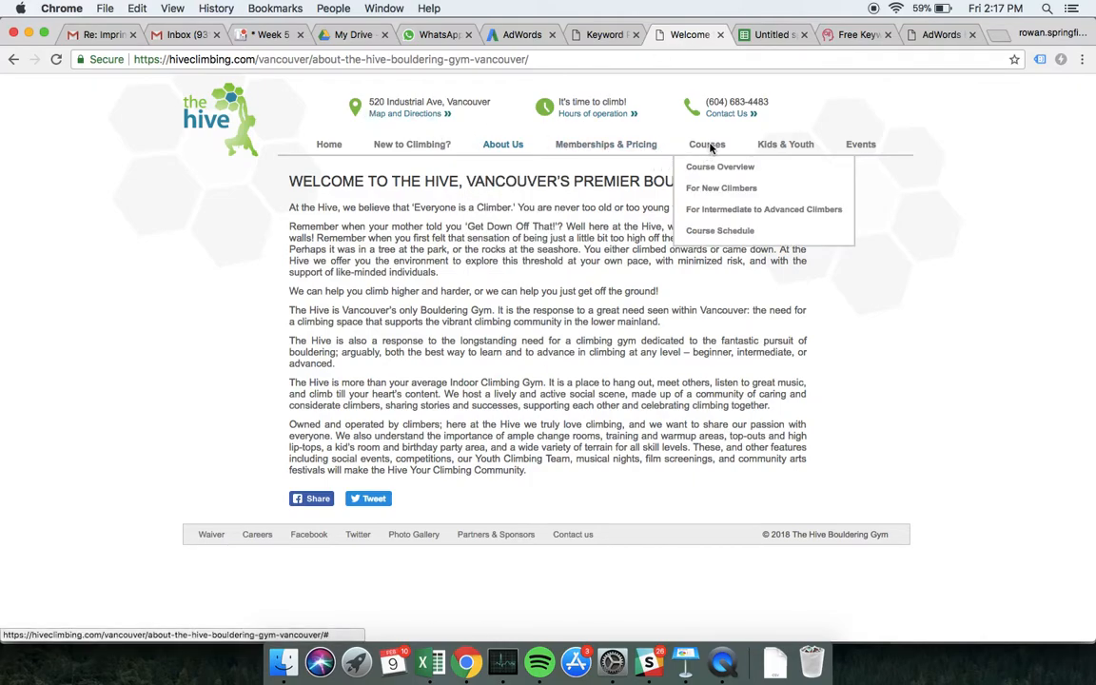
pyautogui.click(715, 167)
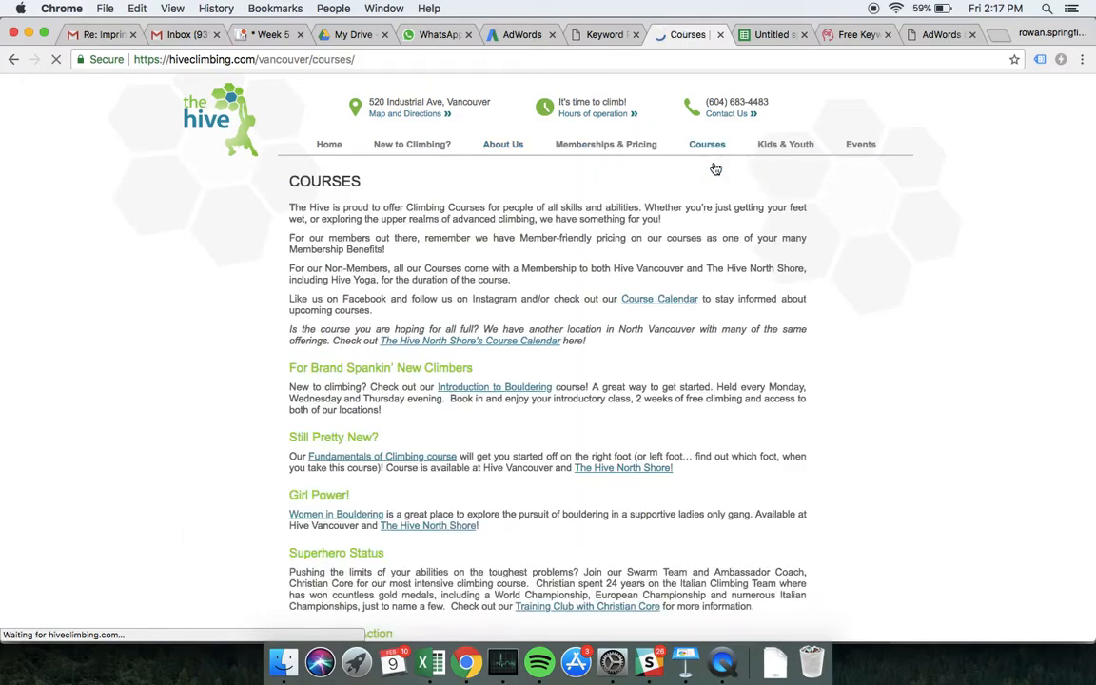
pyautogui.scroll(-3, 601, 380)
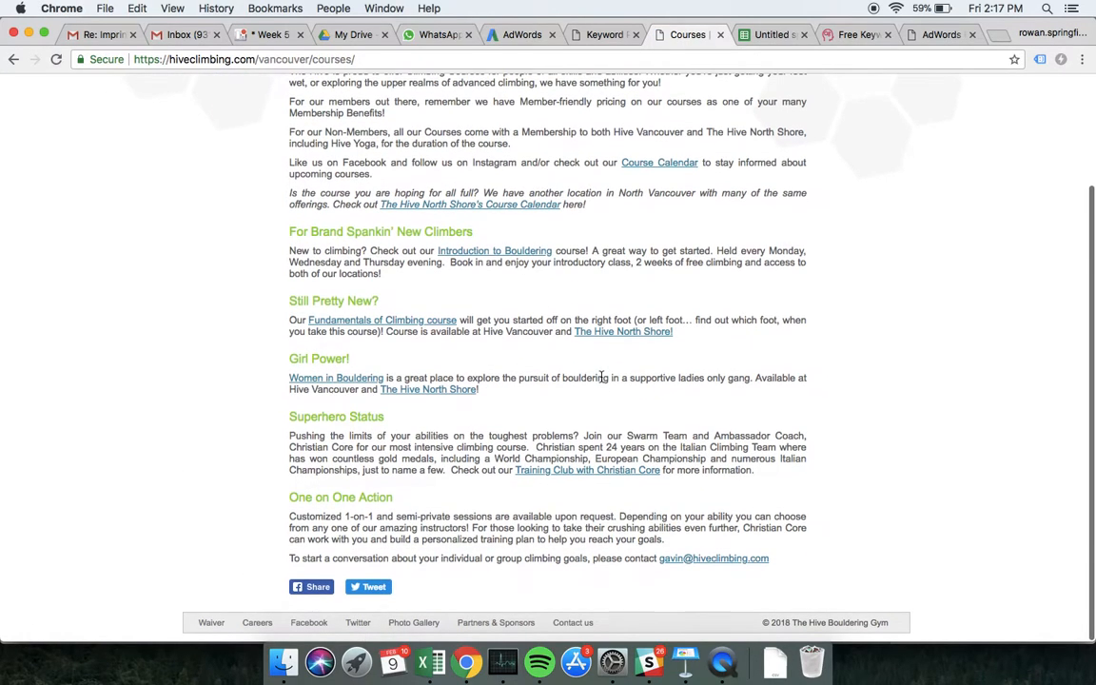
pyautogui.scroll(3, 601, 379)
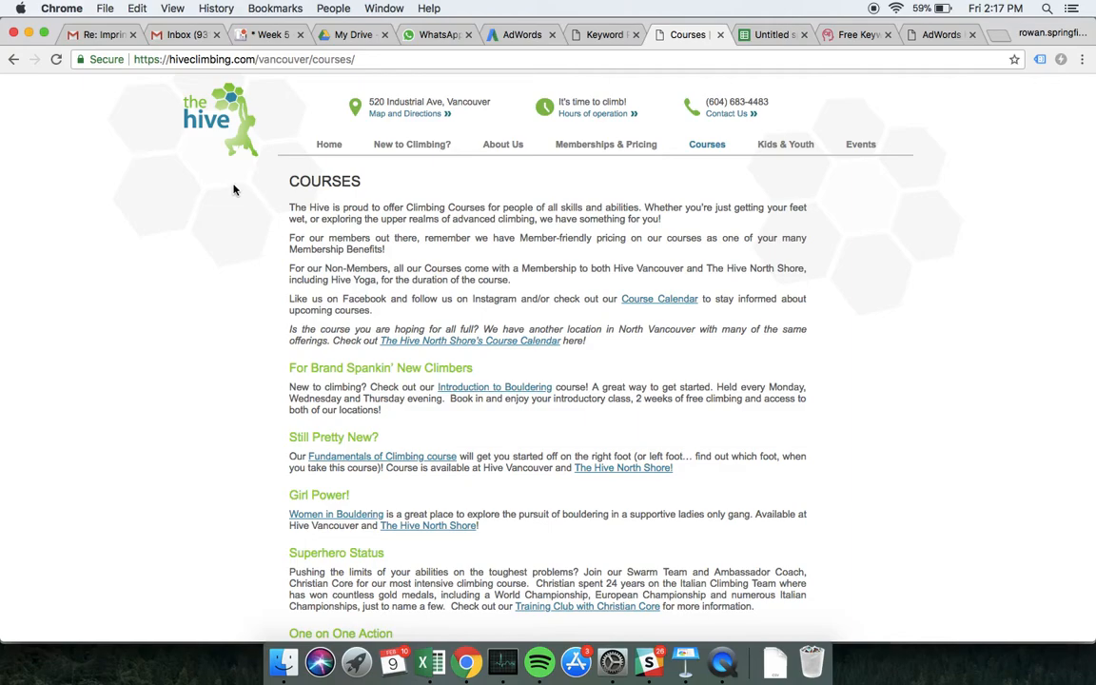
pyautogui.click(14, 61)
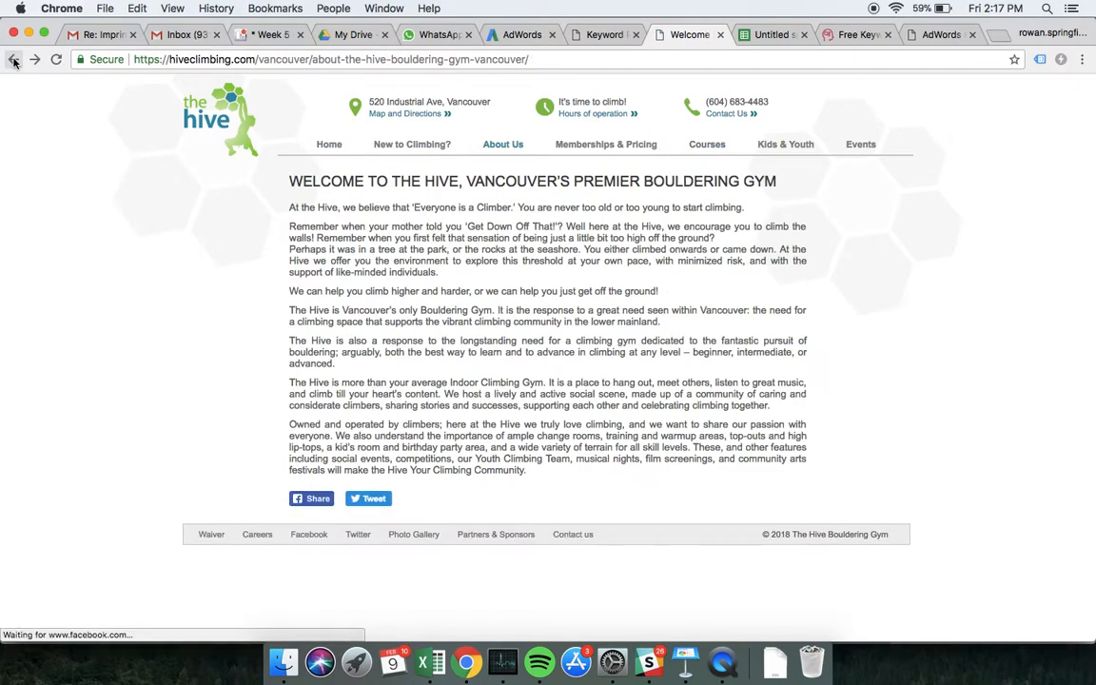
pyautogui.click(14, 61)
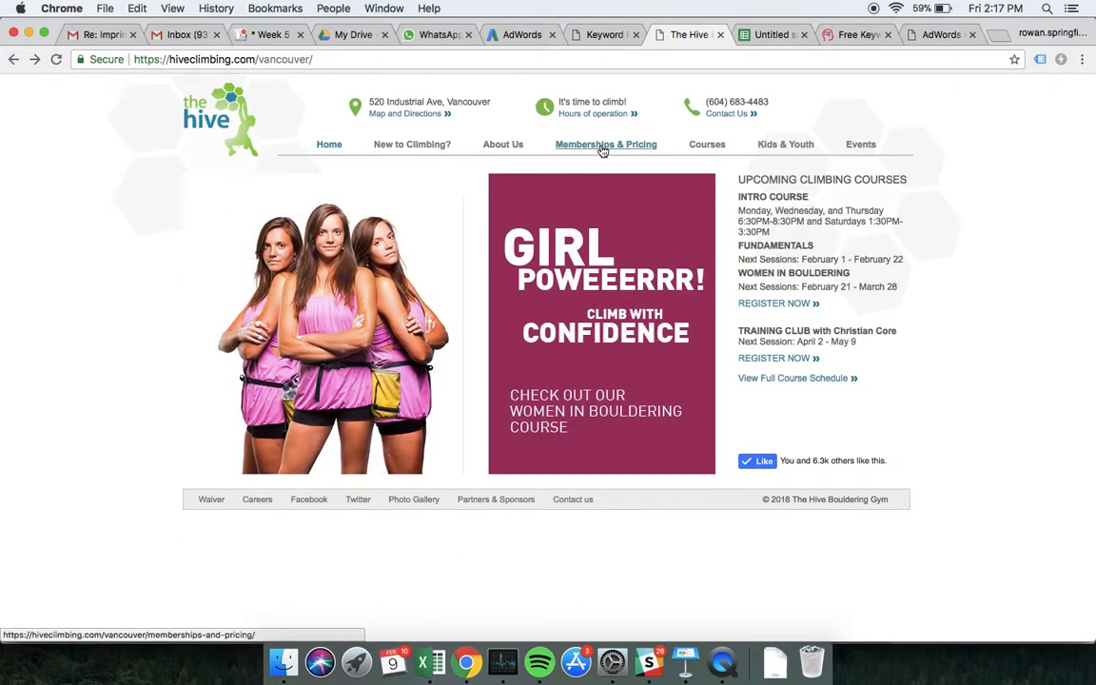
pyautogui.click(410, 59)
pyautogui.press('super+c')
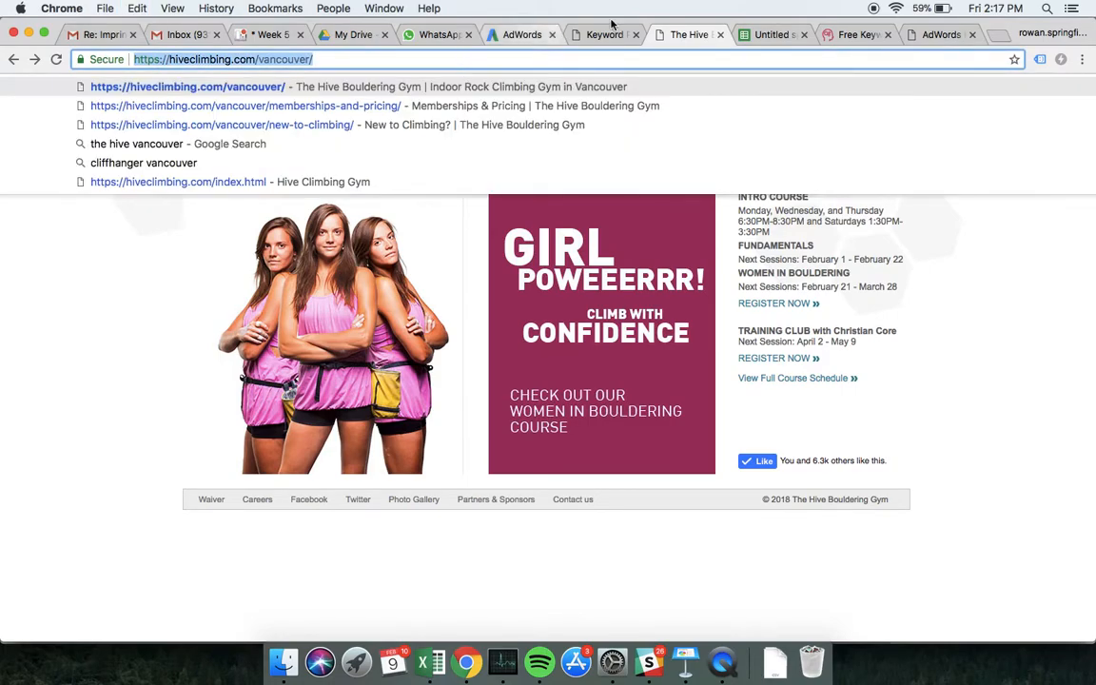
pyautogui.click(766, 35)
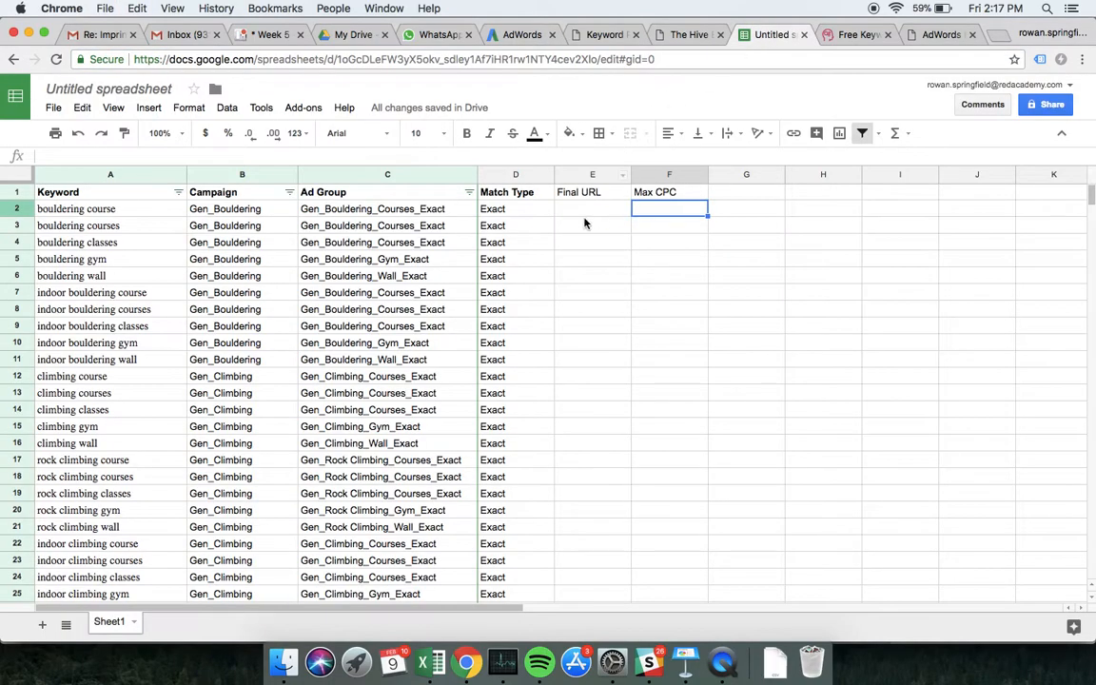
pyautogui.click(587, 210)
pyautogui.press('super+v')
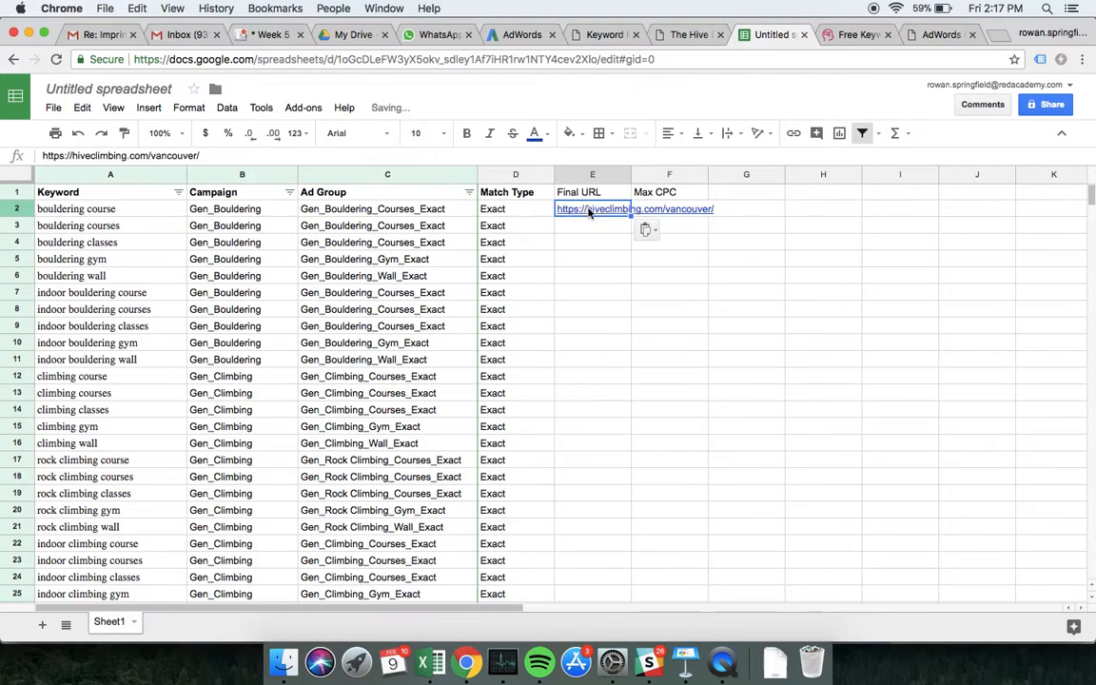
# Step: Fill the final URL from E2 down for all keyword rows and widen column E to fit the addresses
pyautogui.doubleClick(631, 218)
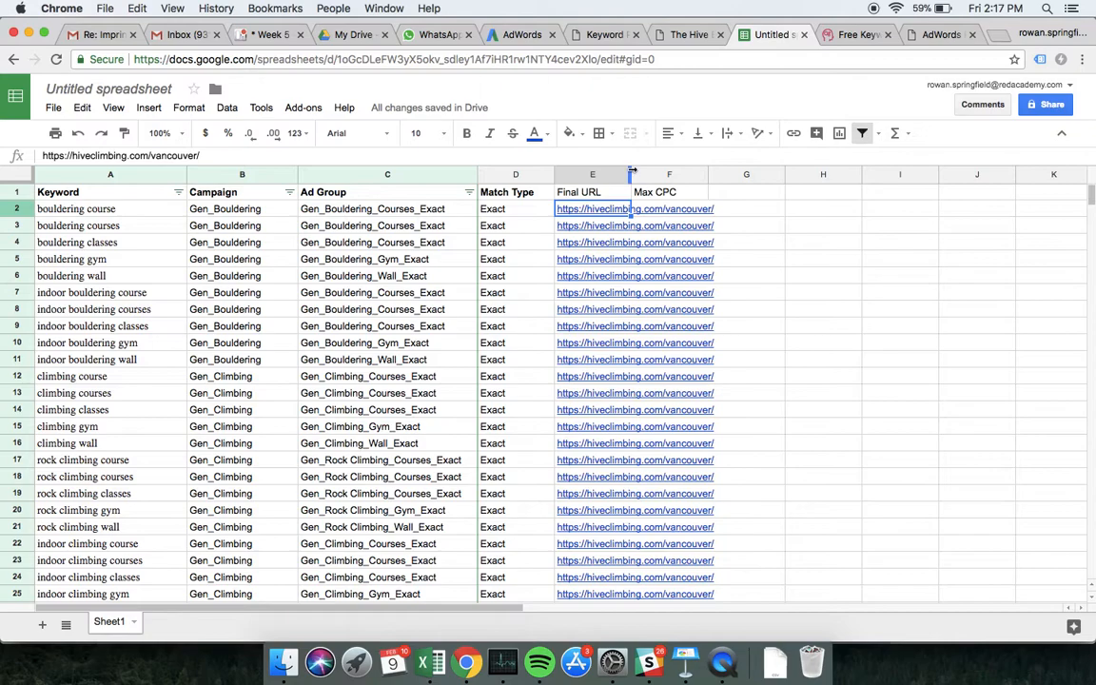
pyautogui.moveTo(630, 171); pyautogui.dragTo(726, 173)
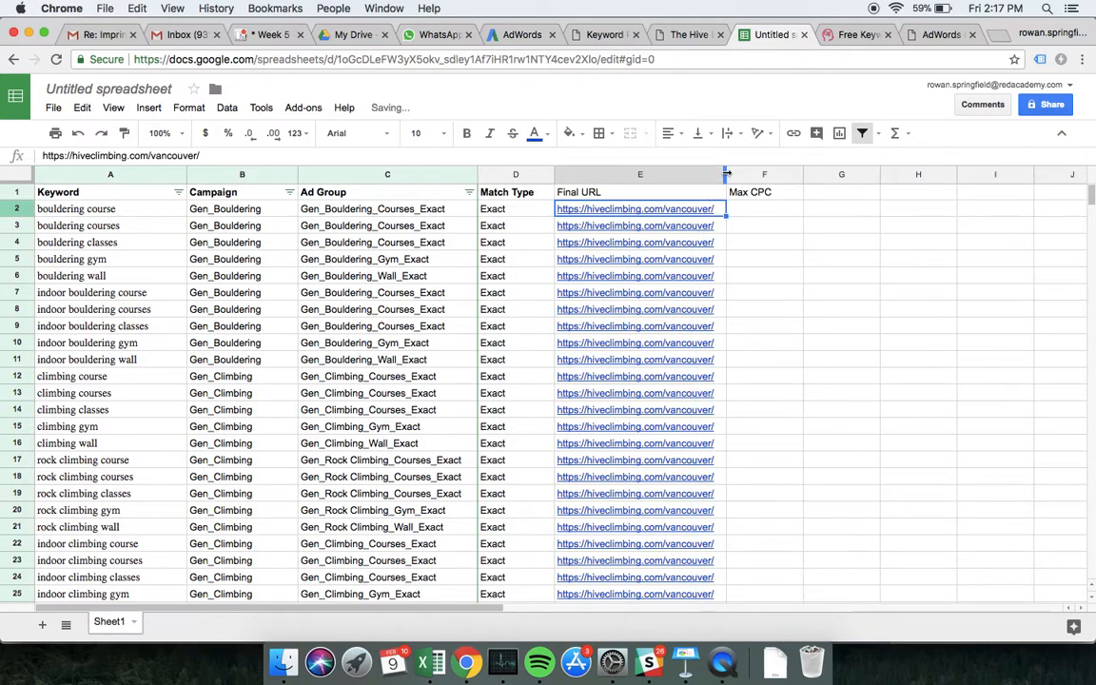
pyautogui.click(789, 246)
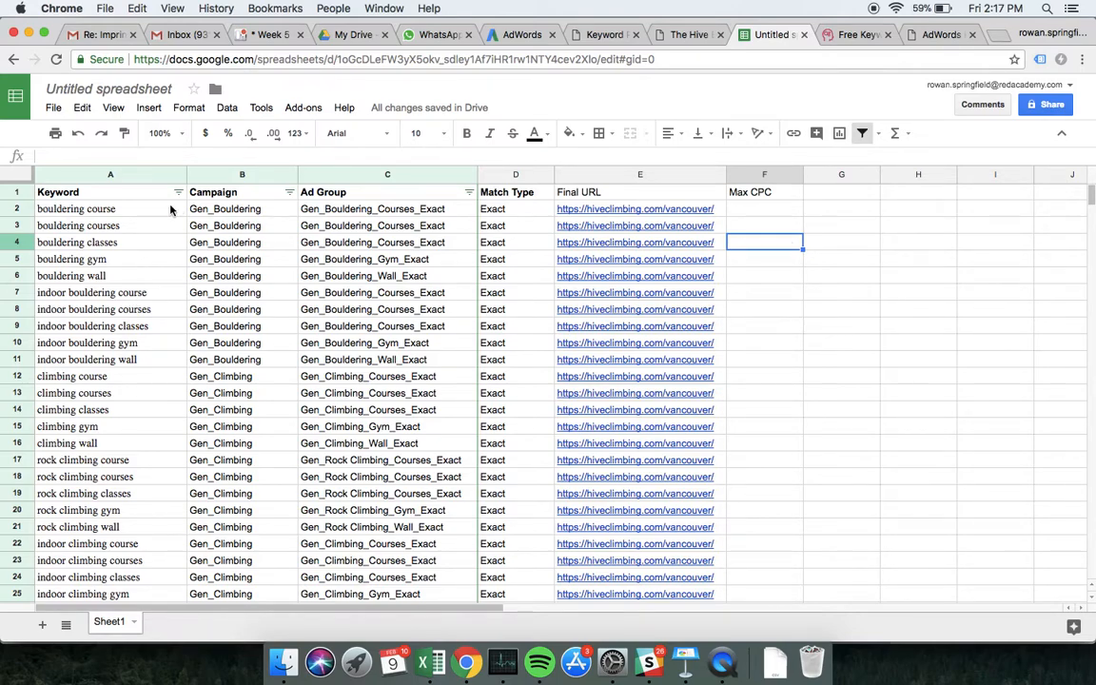
# Step: Copy all the keywords in A2:A61 and open the Keyword Planner in Google AdWords
pyautogui.click(120, 211)
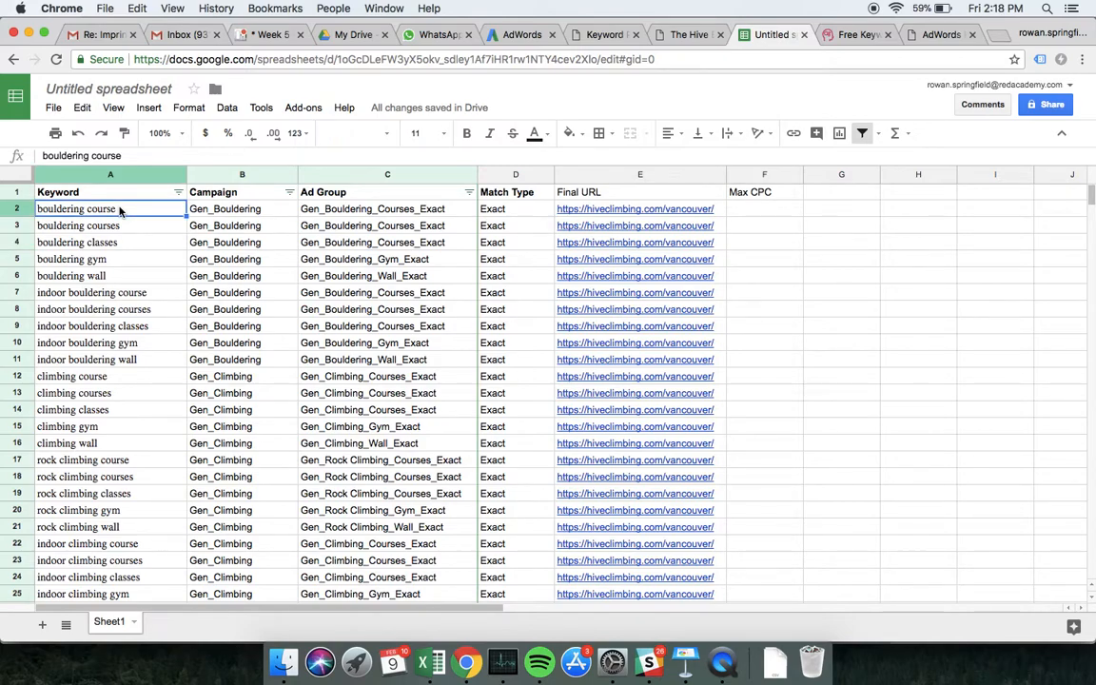
pyautogui.press('super+shift+Down')
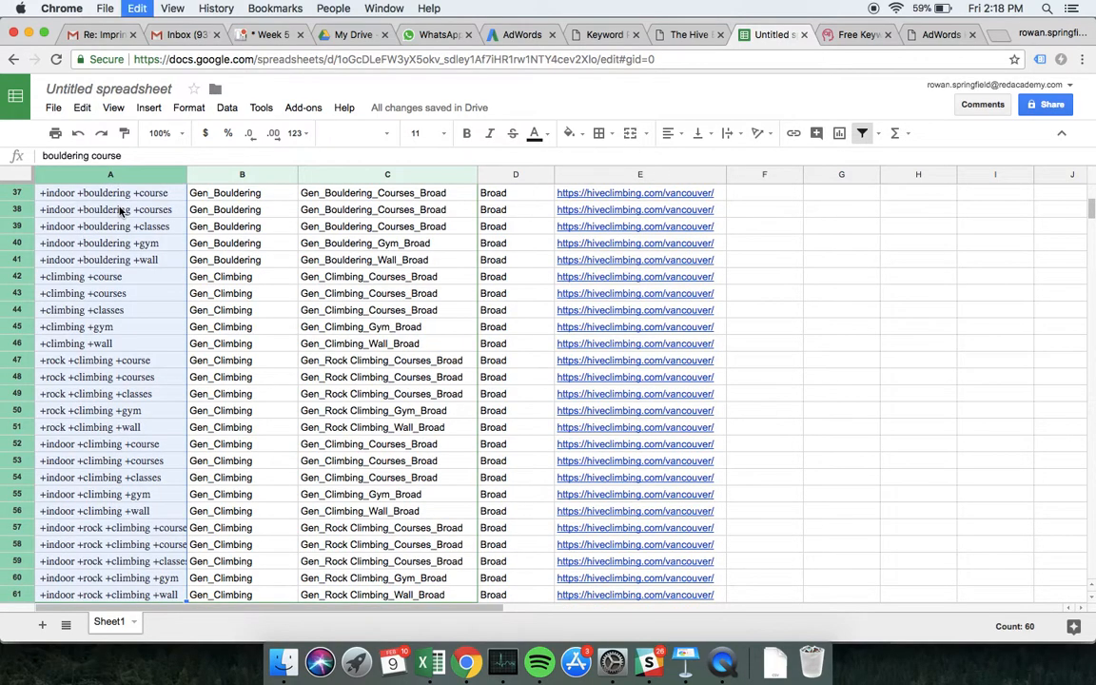
pyautogui.click(526, 38)
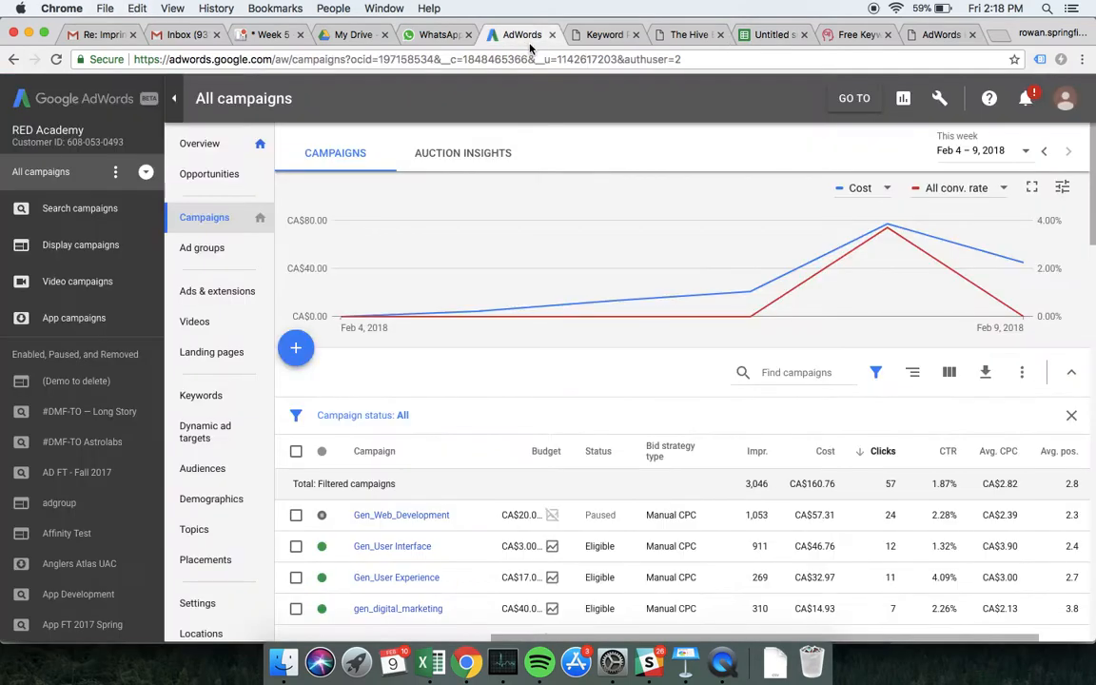
pyautogui.click(938, 99)
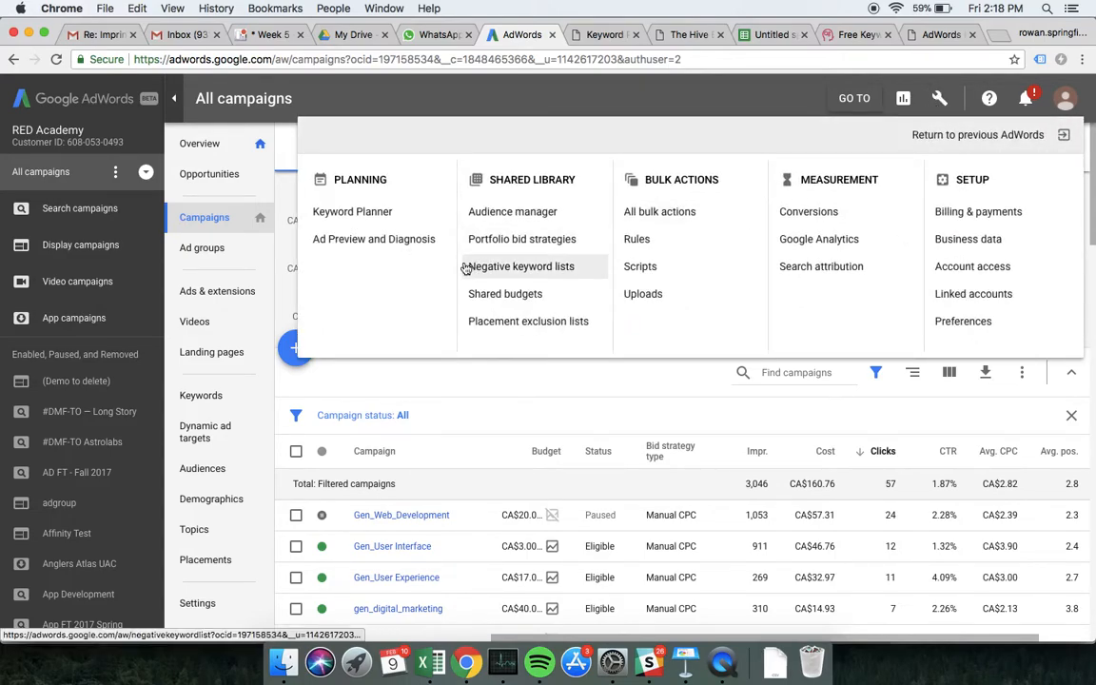
pyautogui.click(360, 221)
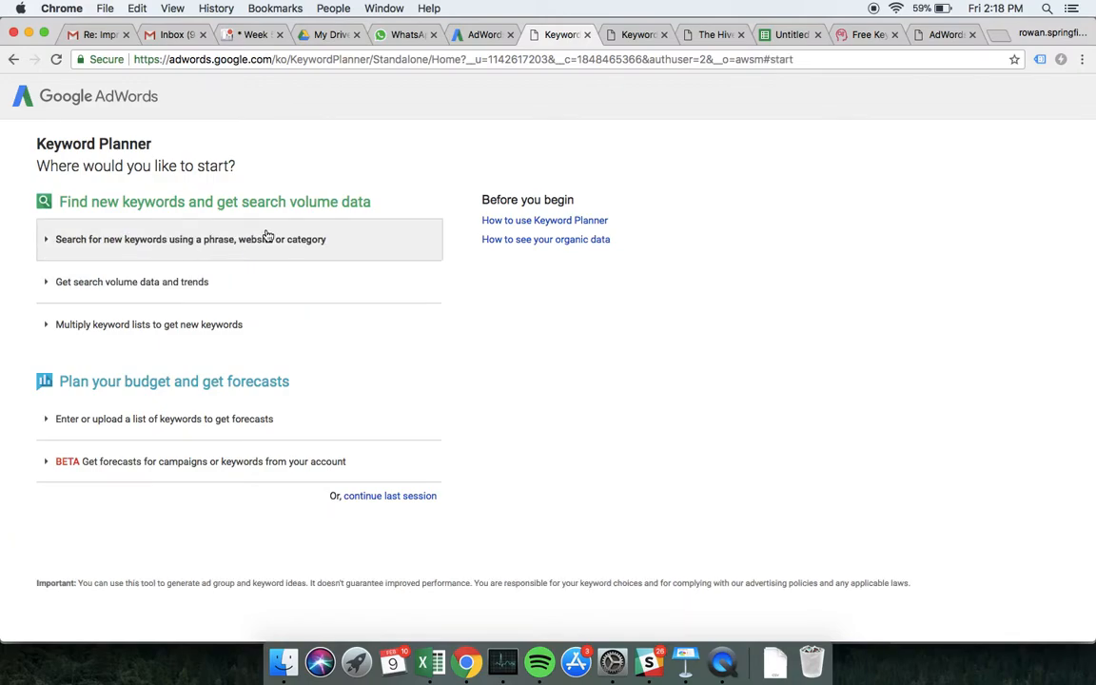
# Step: Paste the copied keywords into the Keyword Planner's keyword list for forecasts and get forecasts for them
pyautogui.click(136, 420)
pyautogui.click(191, 501)
pyautogui.press('super+v')
pyautogui.scroll(-5, 584, 413)
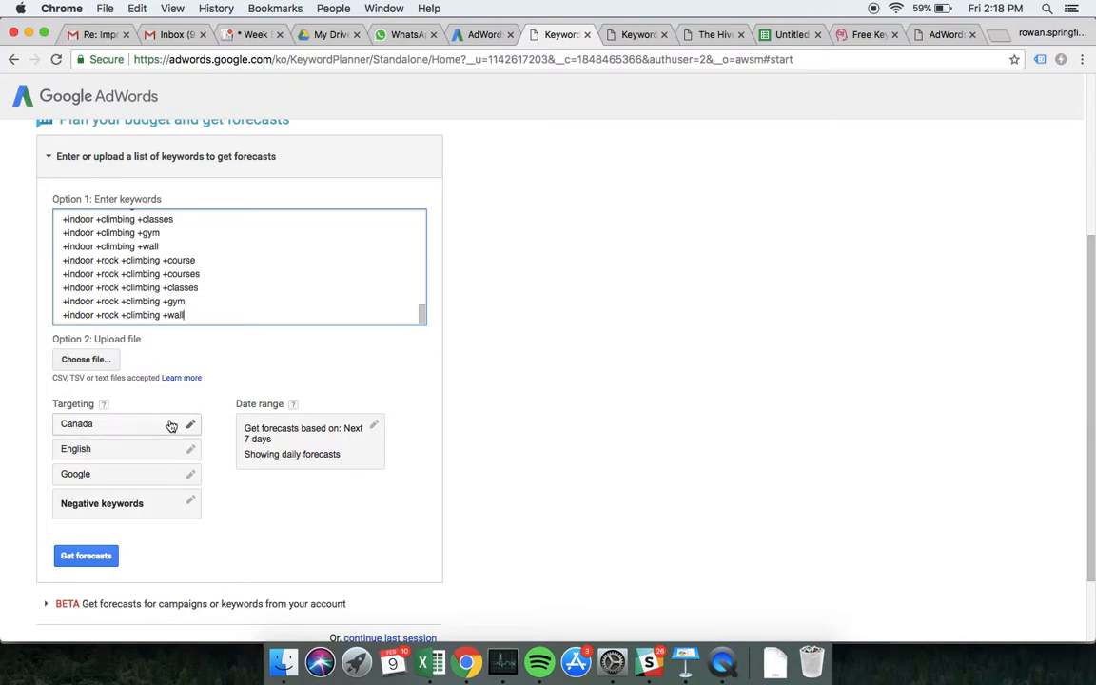
pyautogui.click(84, 557)
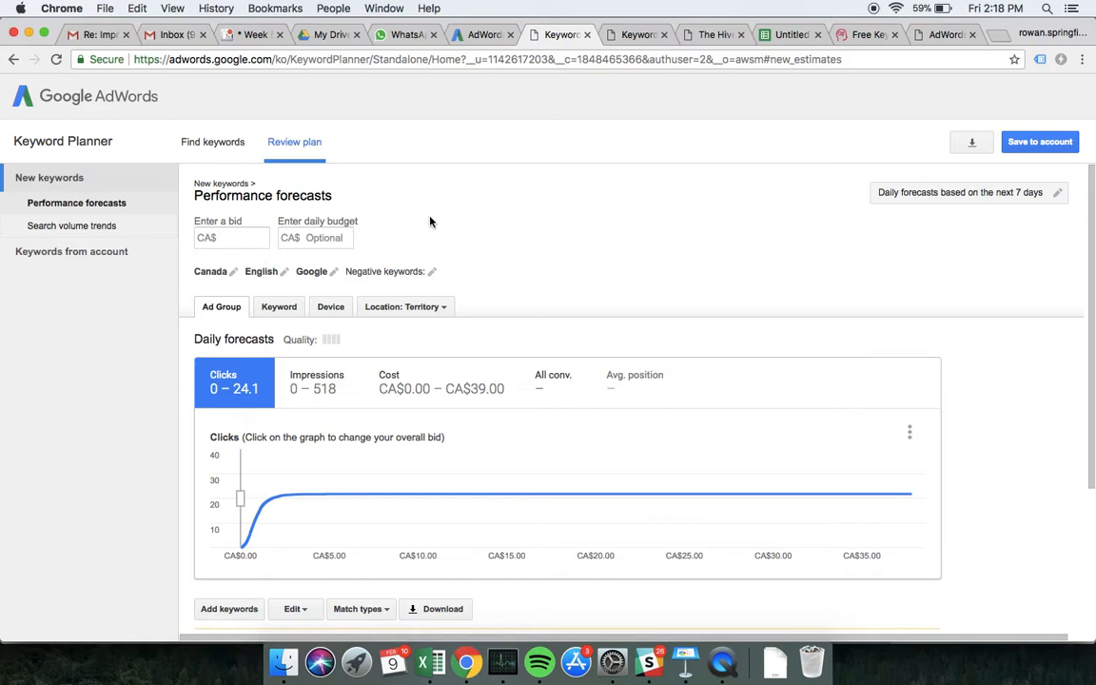
# Step: Set the forecast's daily budget to CA$33 and the bid to CA$1, and update the forecast
pyautogui.click(324, 239)
pyautogui.write('33')
pyautogui.click(229, 238)
pyautogui.write('1')
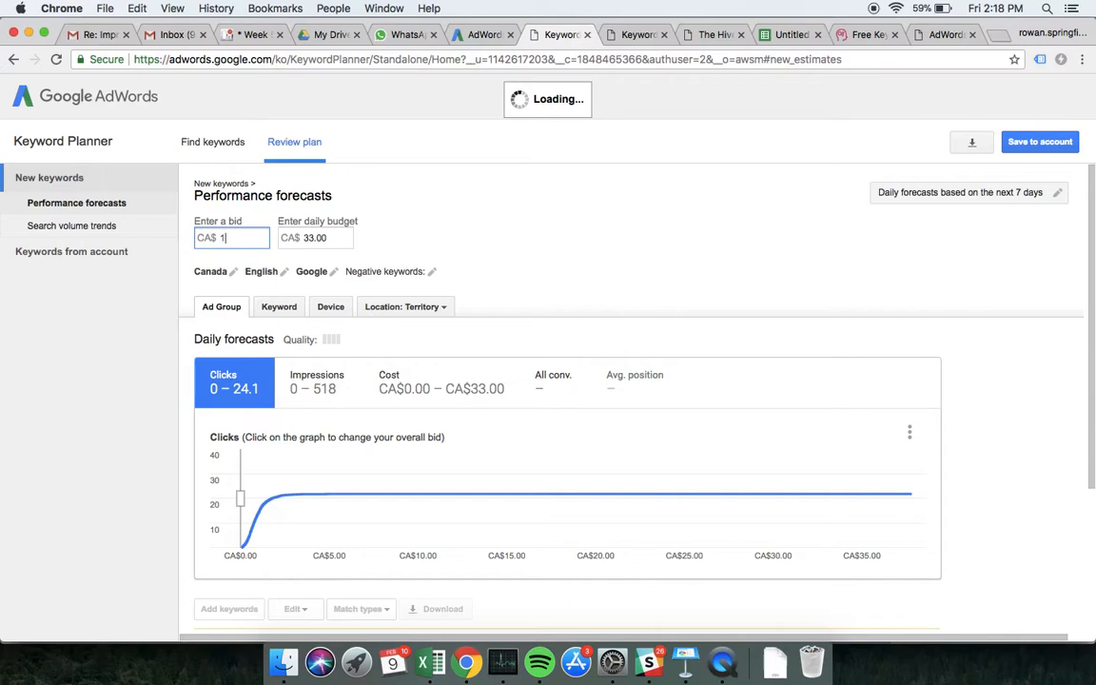
pyautogui.click(506, 195)
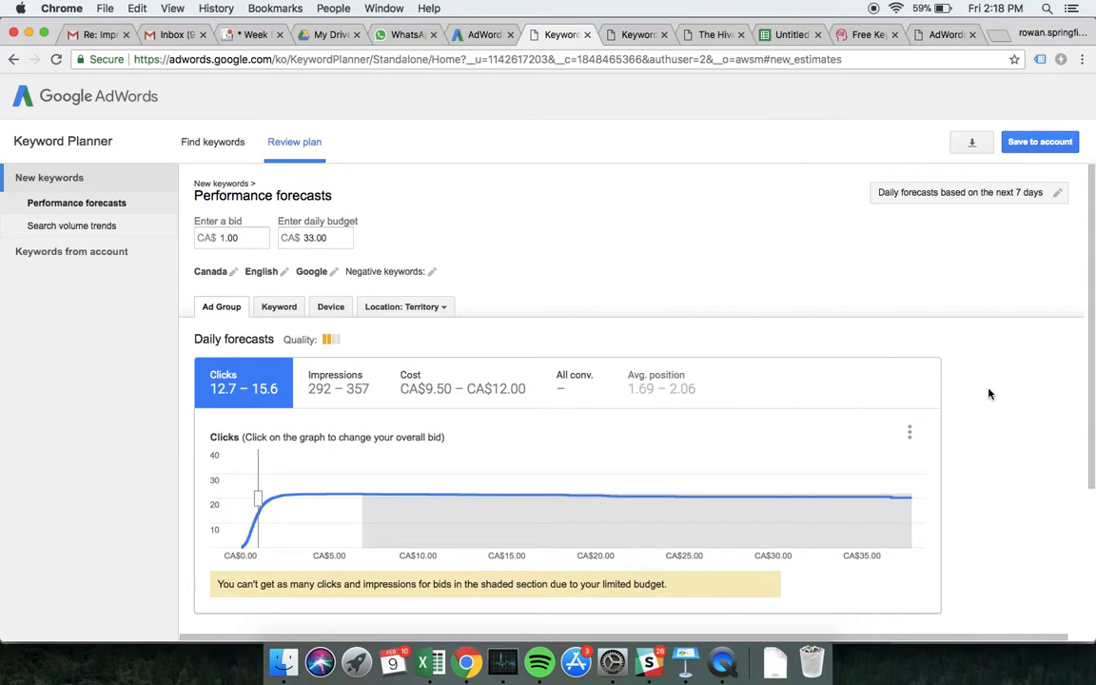
# Step: Try overall bids of CA$2.40 and CA$4.11 on the clicks forecast graph, then settle on a CA$2.66 max CPC
pyautogui.scroll(-3, 989, 392)
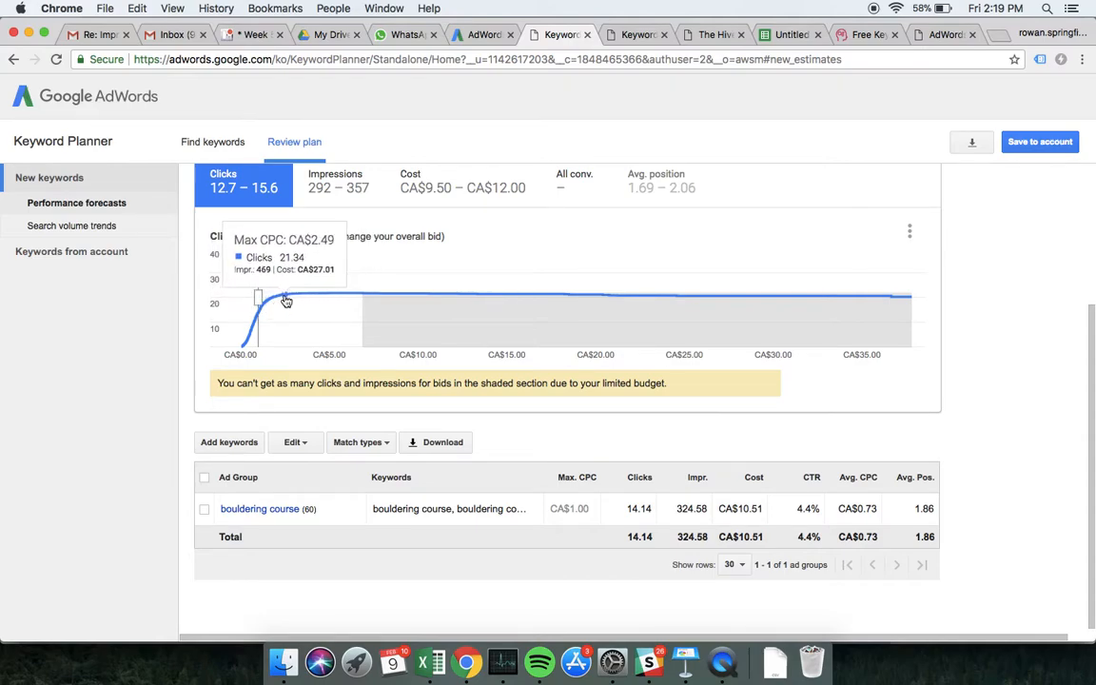
pyautogui.click(284, 301)
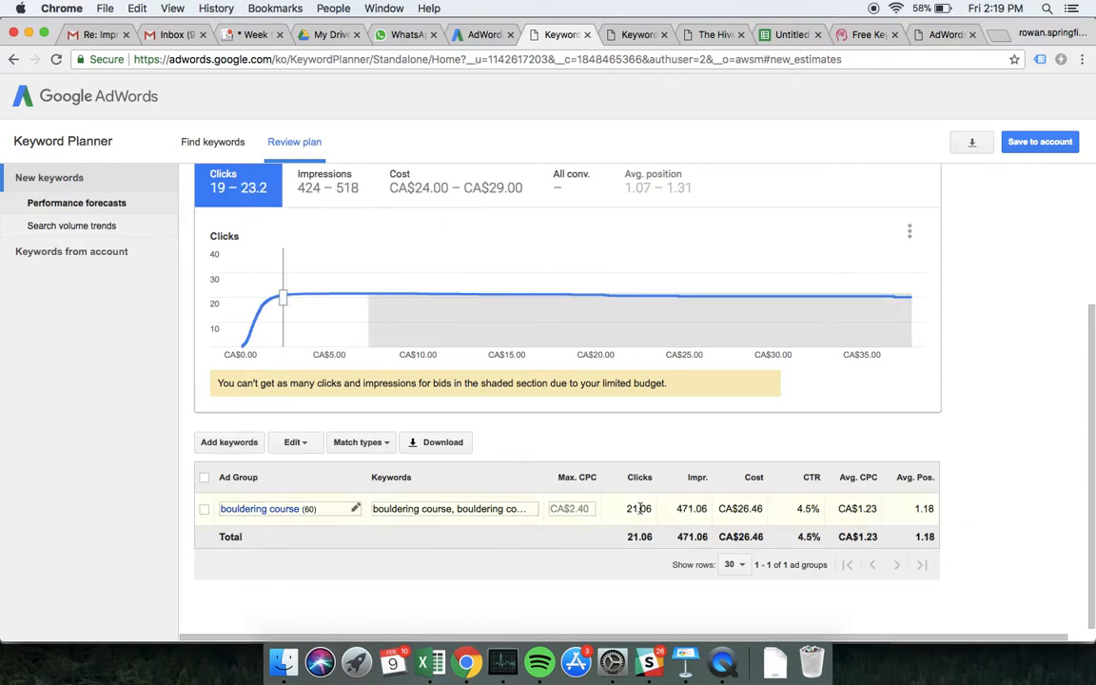
pyautogui.click(315, 297)
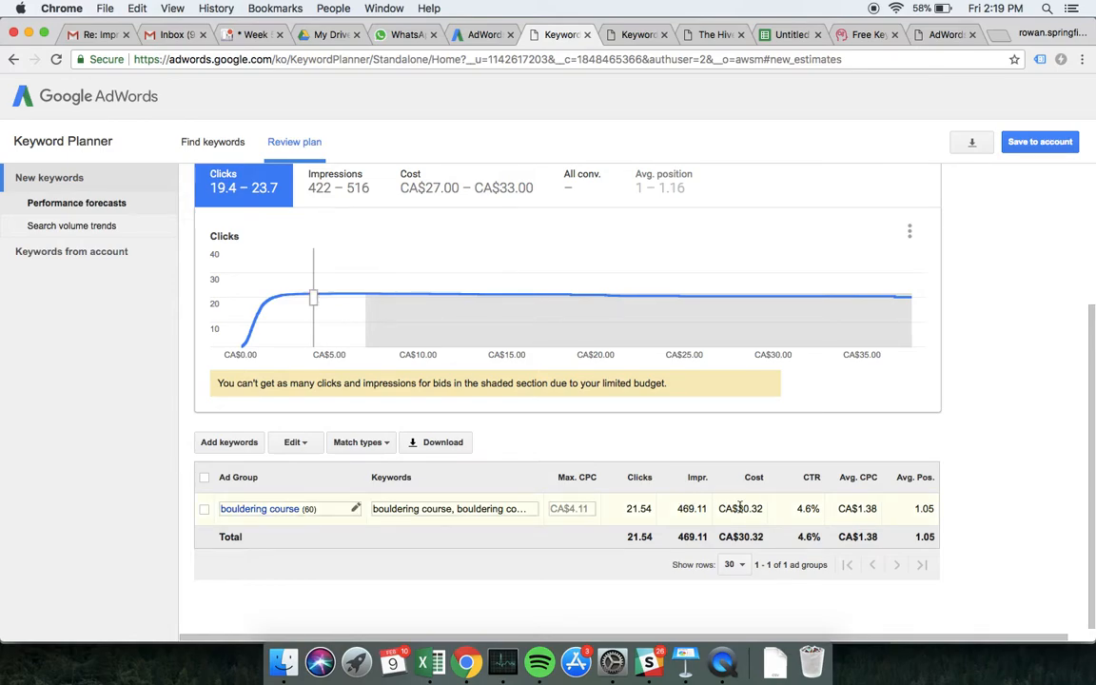
pyautogui.moveTo(337, 301)
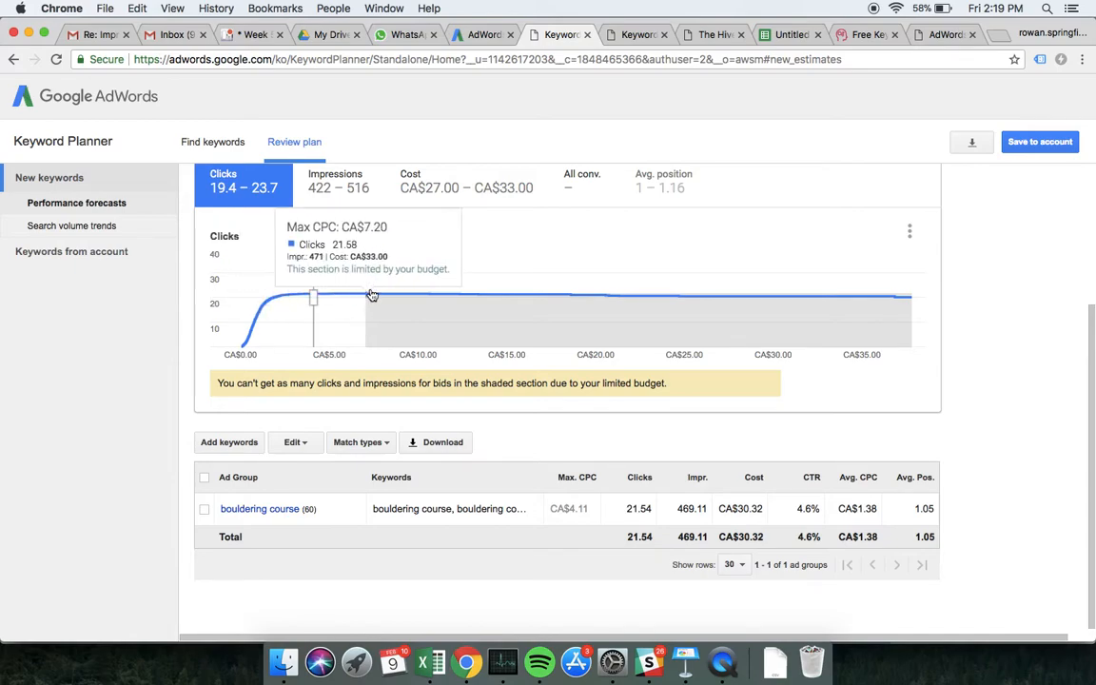
pyautogui.click(288, 301)
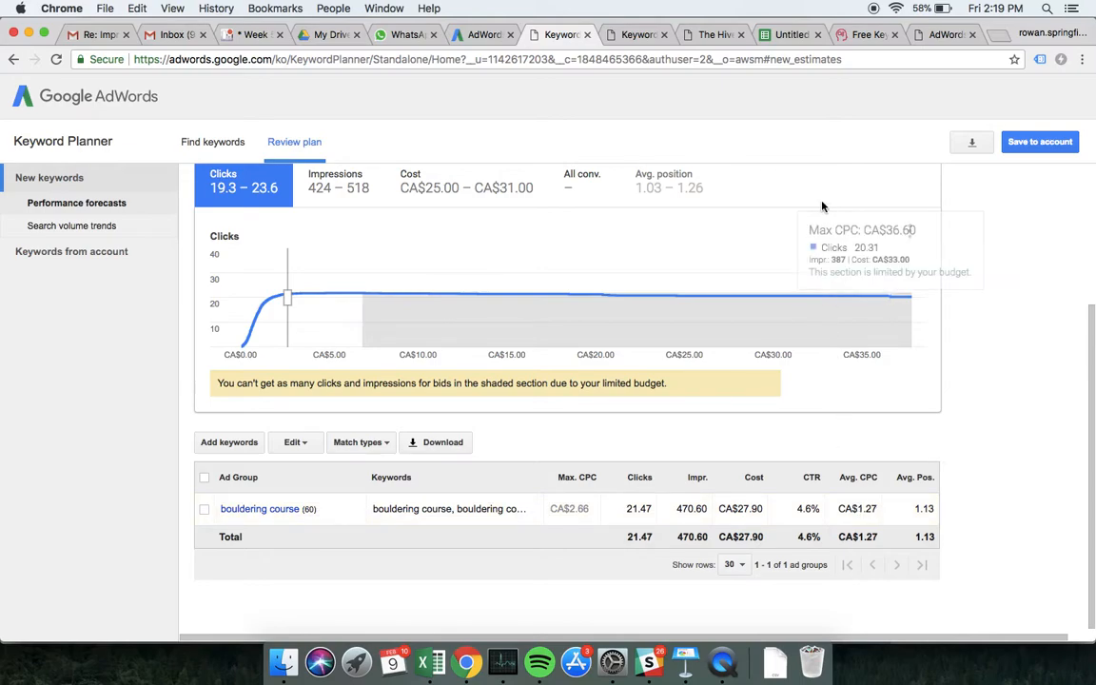
# Step: In the keyword spreadsheet, enter a Max CPC of $2.66 in F2 and fill it down through F31 for the exact-match keywords
pyautogui.click(785, 36)
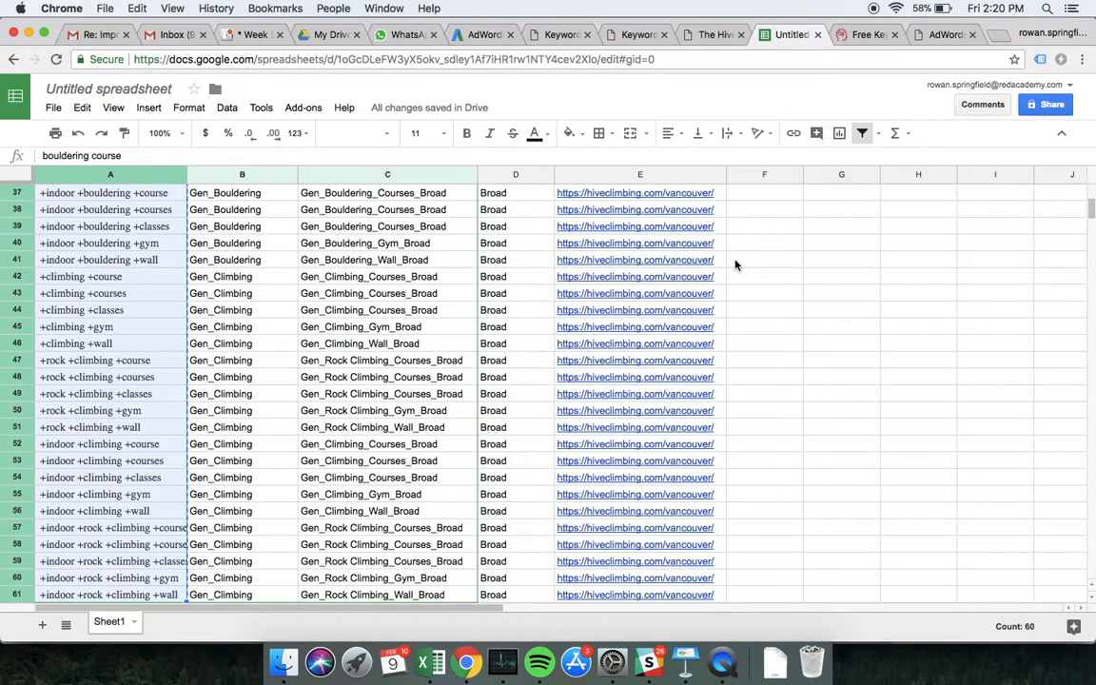
pyautogui.scroll(10, 734, 265)
pyautogui.press('super+c')
pyautogui.click(754, 210)
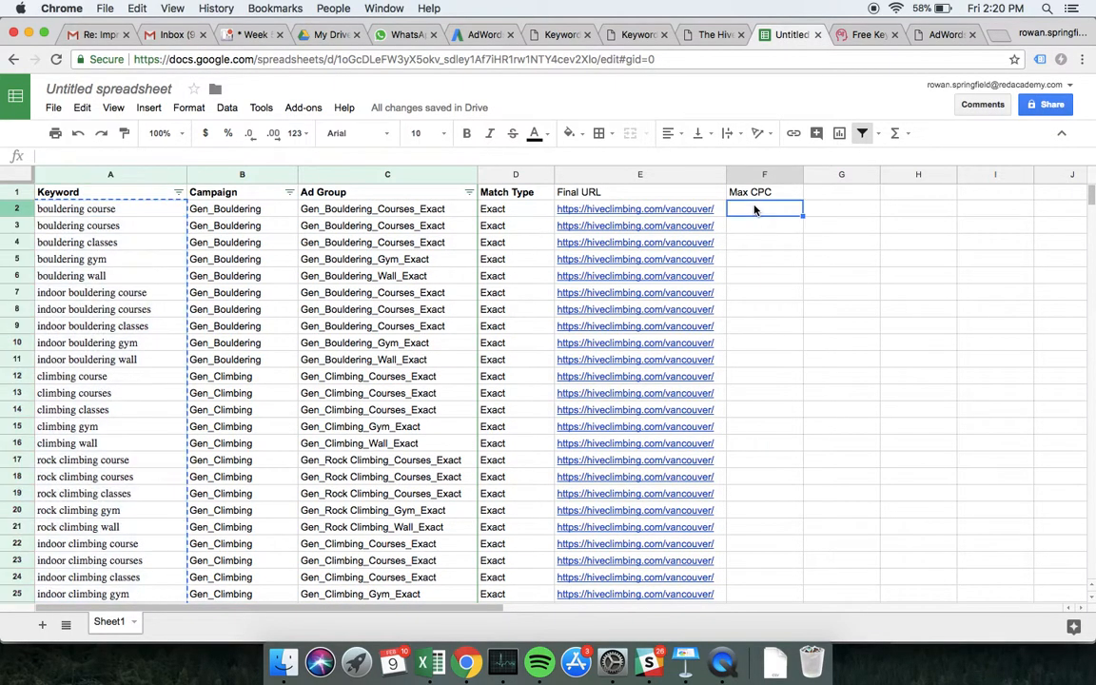
pyautogui.write('$2.66')
pyautogui.press('Return')
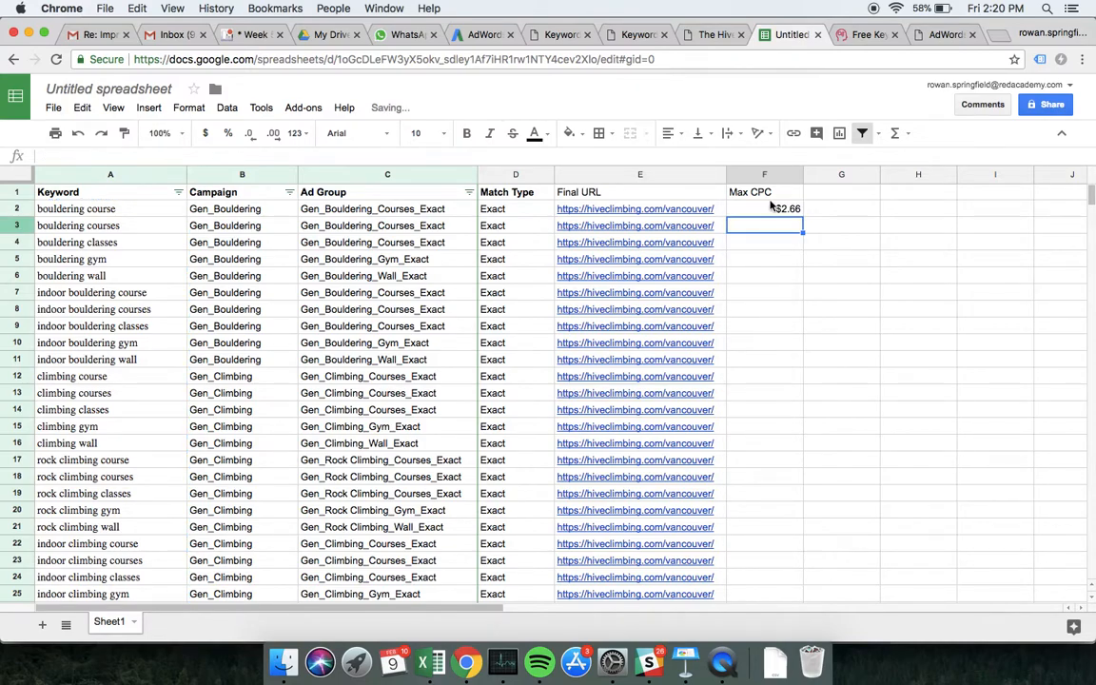
pyautogui.click(777, 211)
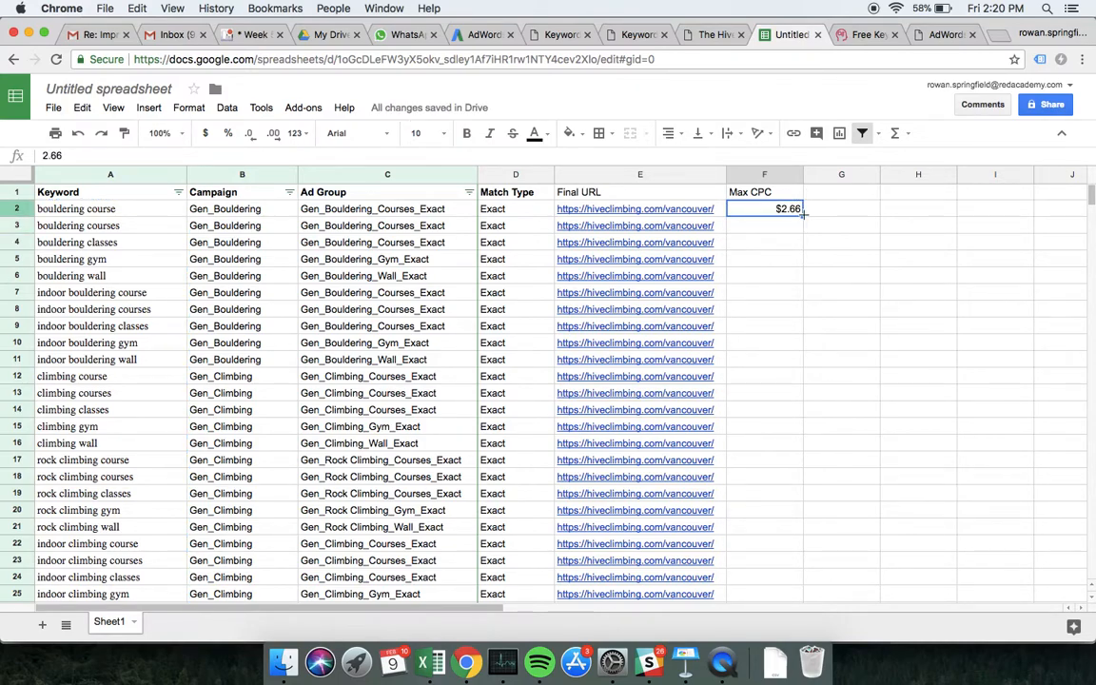
pyautogui.moveTo(802, 213); pyautogui.dragTo(791, 529)
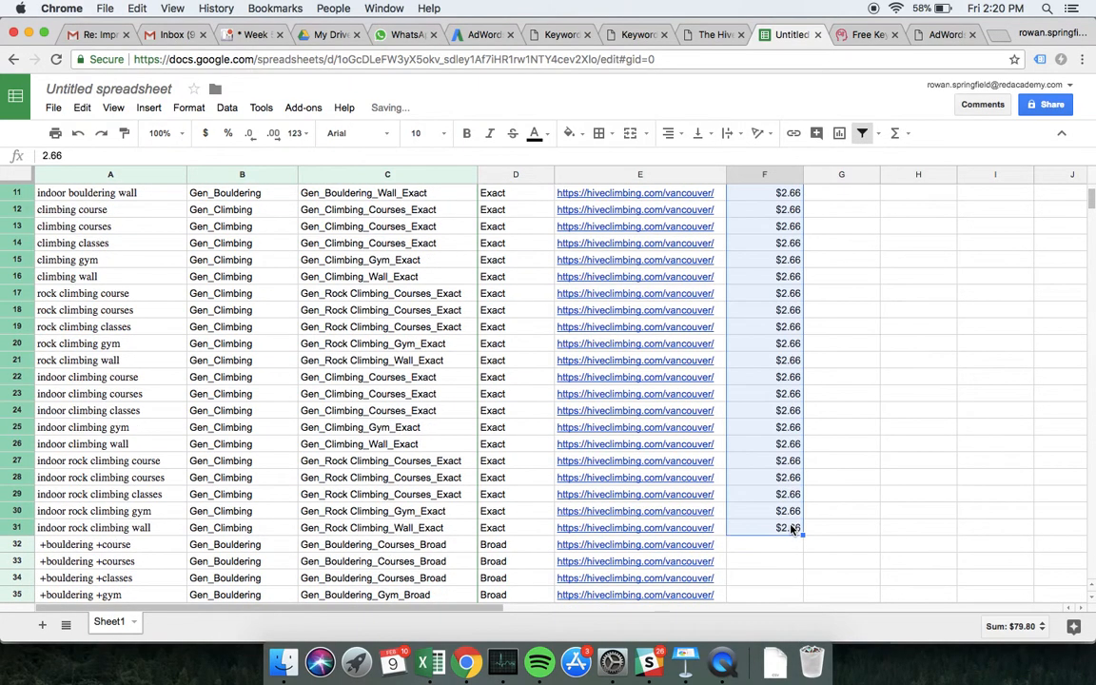
# Step: Enter a Max CPC of $2 in F32 and fill it down for all the broad-match keyword rows
pyautogui.scroll(-3, 791, 529)
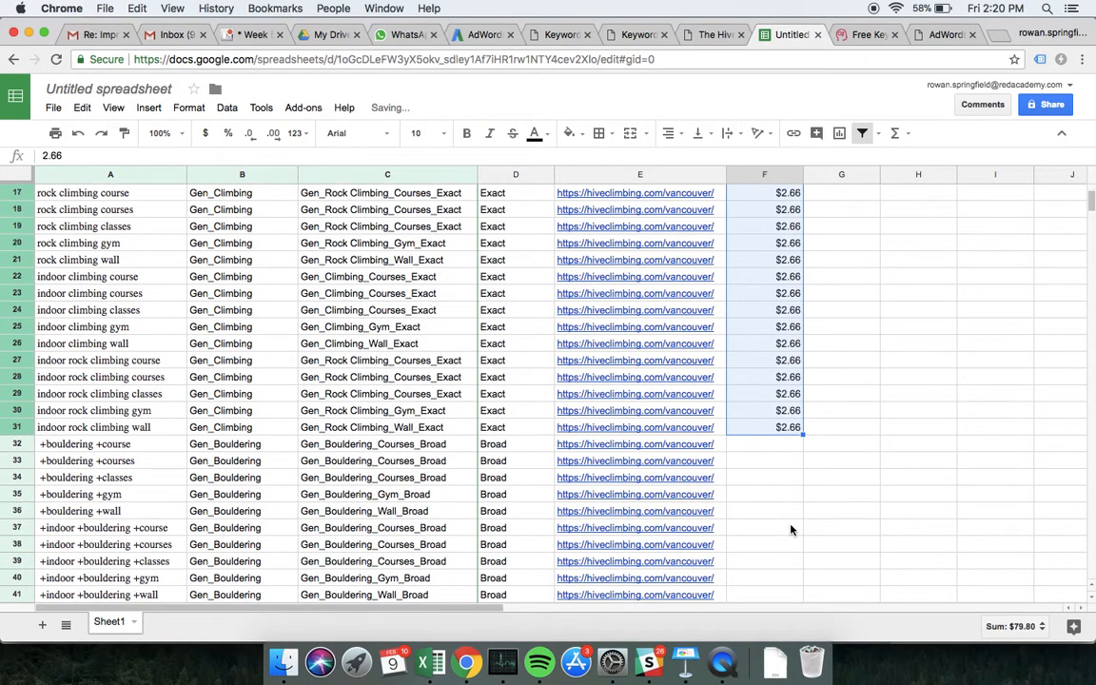
pyautogui.click(759, 447)
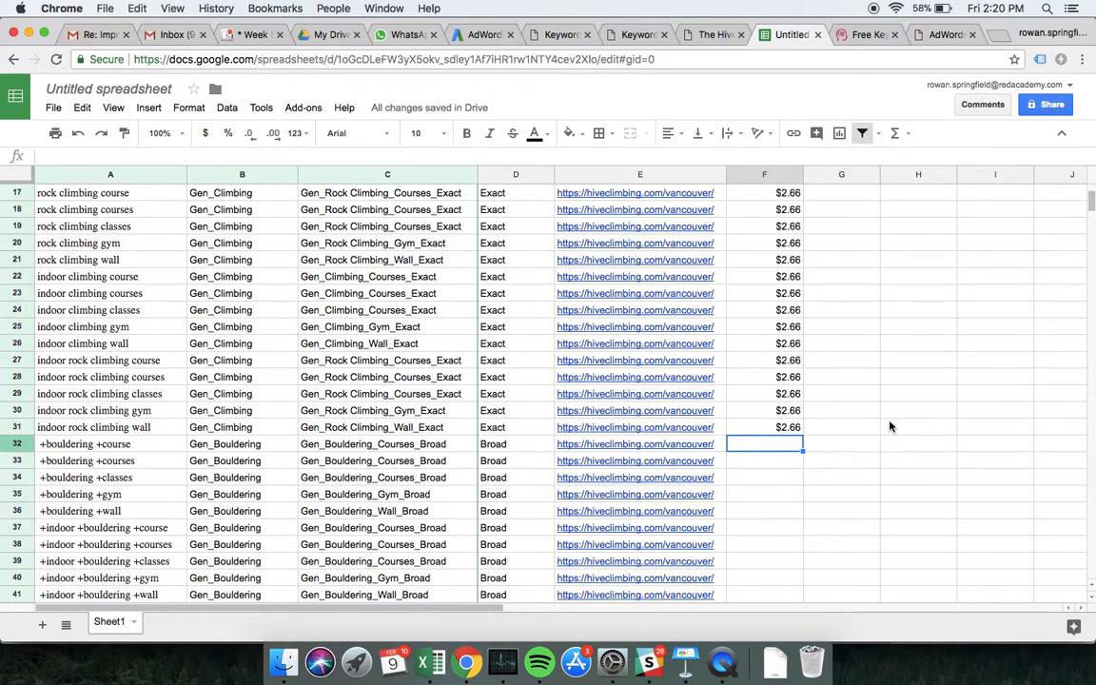
pyautogui.write('$2')
pyautogui.press('Return')
pyautogui.click(756, 444)
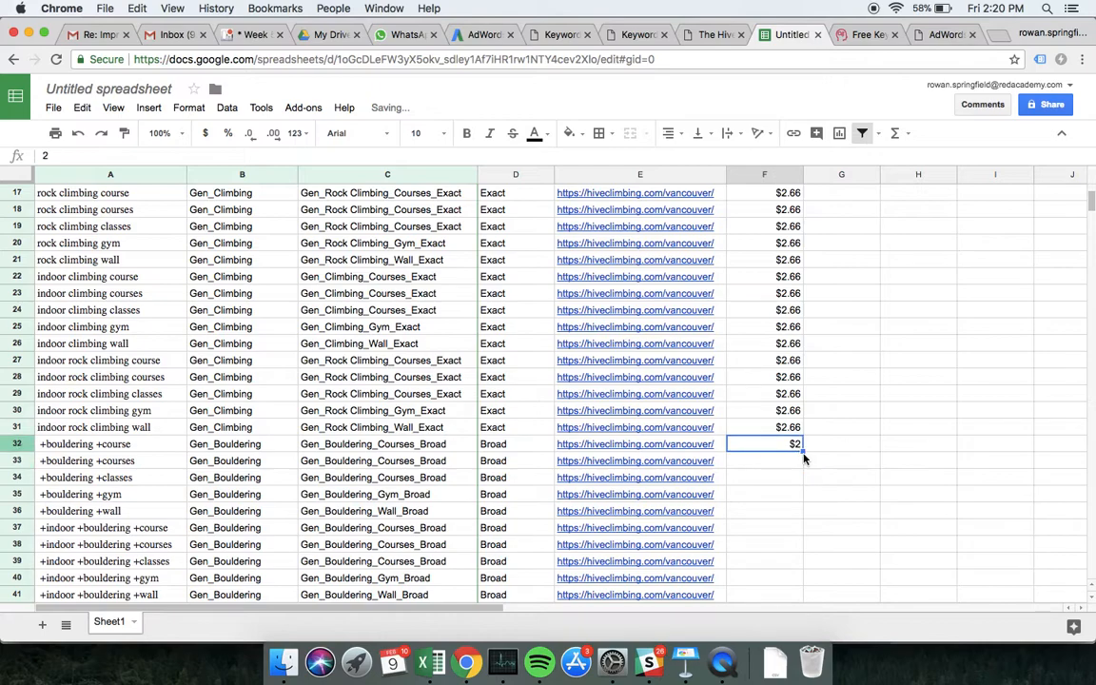
pyautogui.doubleClick(802, 452)
pyautogui.scroll(-3, 802, 455)
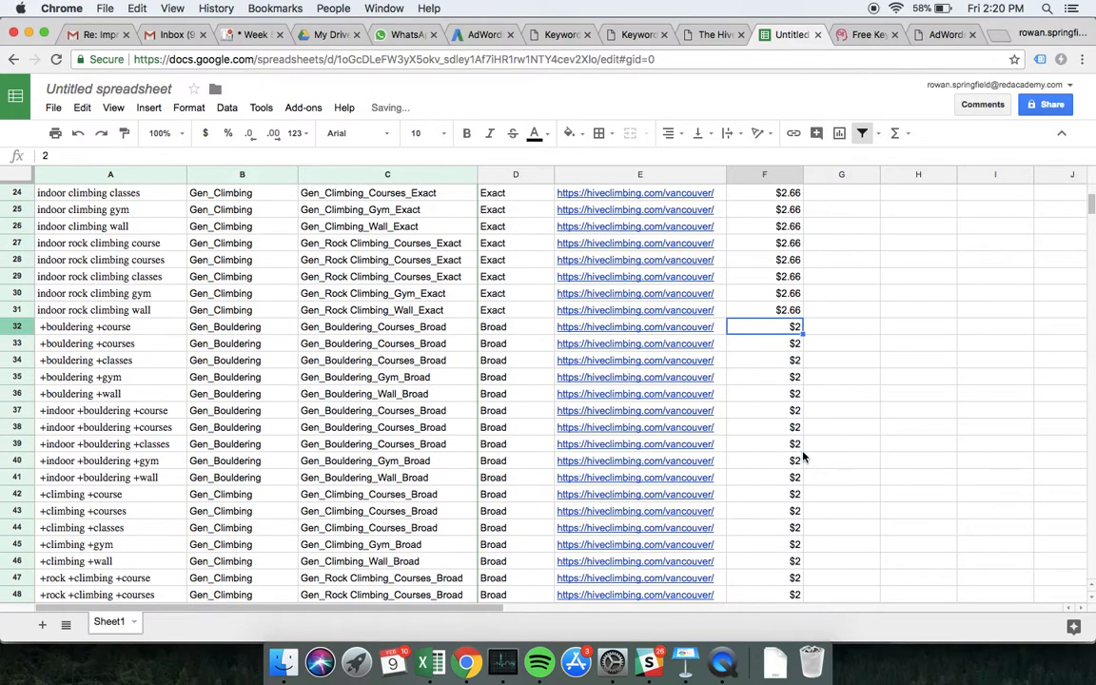
# Step: Add the heading Forecasting in H1, beyond the Max CPC column
pyautogui.scroll(12, 802, 455)
pyautogui.hscroll(2, 831, 322)
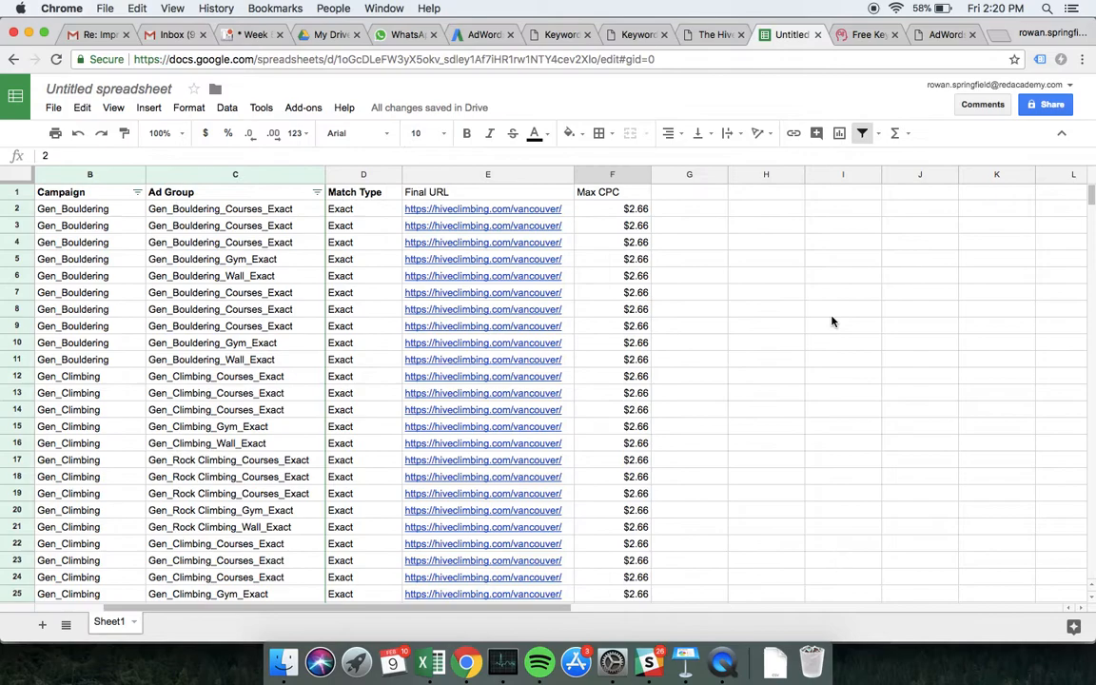
pyautogui.click(762, 195)
pyautogui.write('Forecasting')
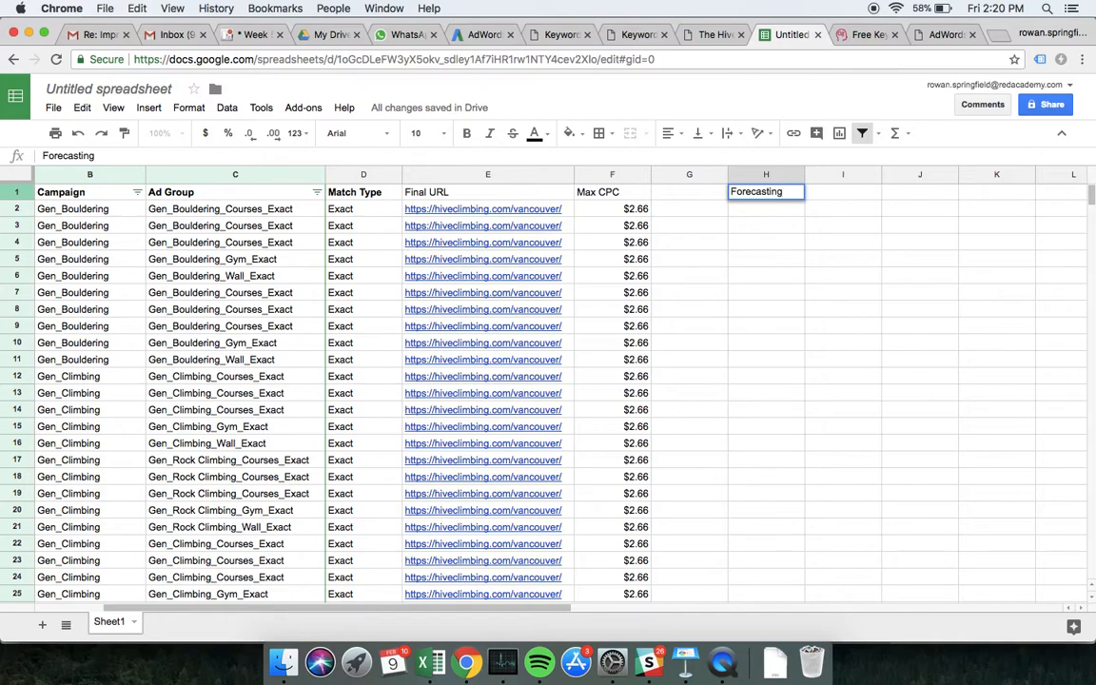
pyautogui.press('Return')
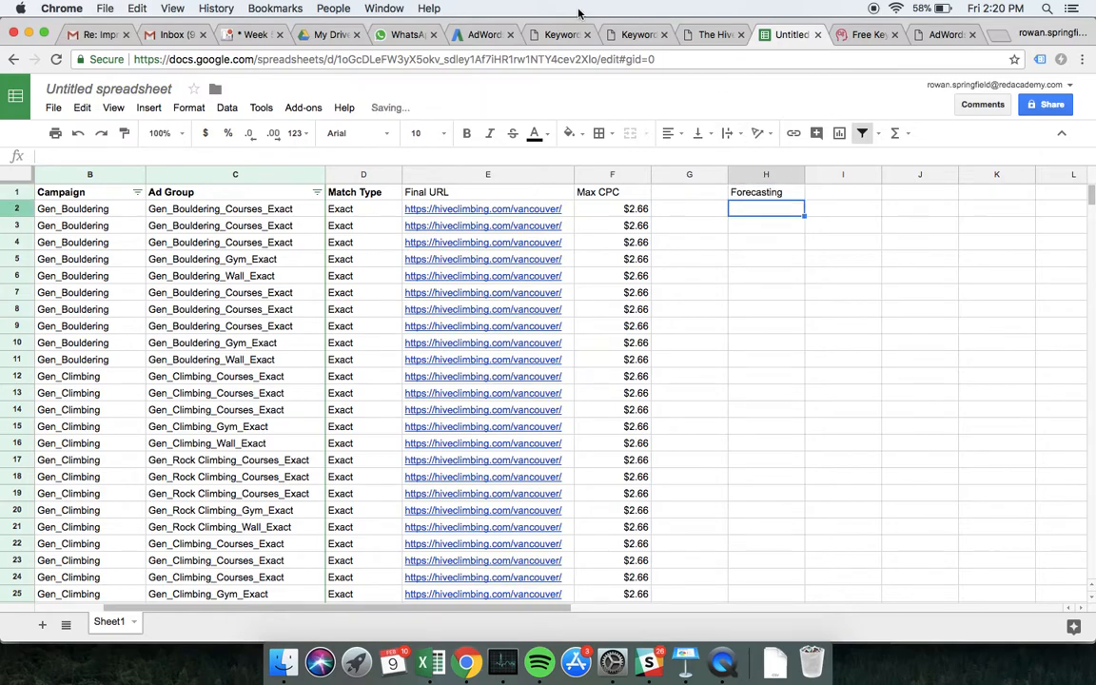
# Step: Check the average CPC in the Keyword Planner forecast and record it in row 2 as Avg CPC with $1.27 in I2
pyautogui.click(561, 34)
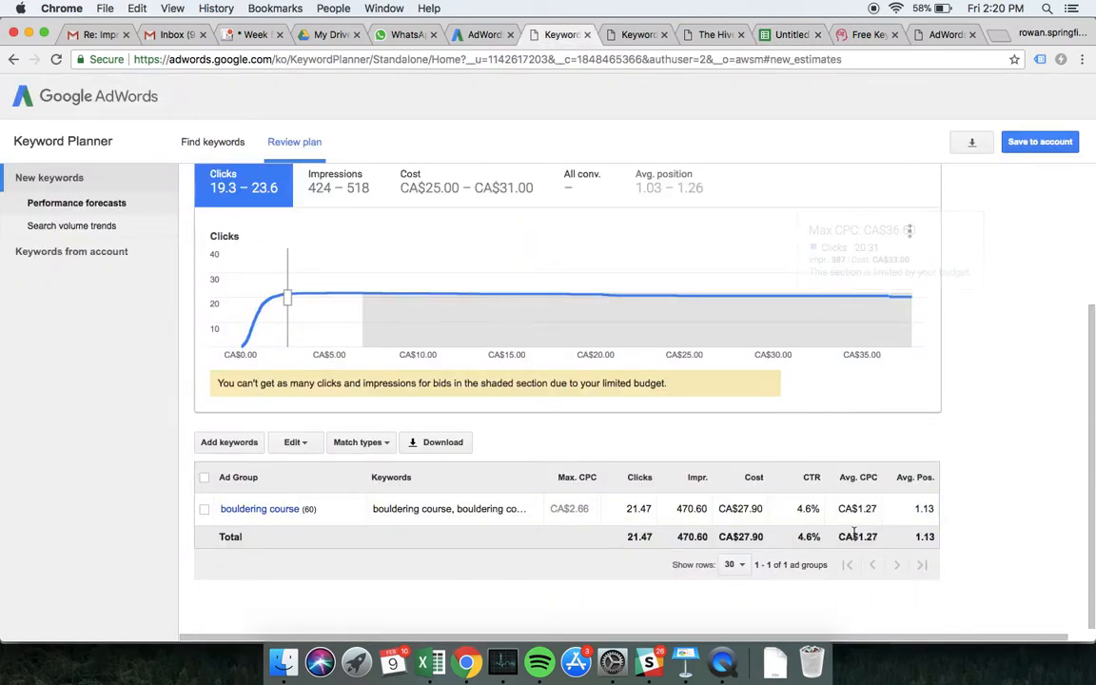
pyautogui.click(780, 36)
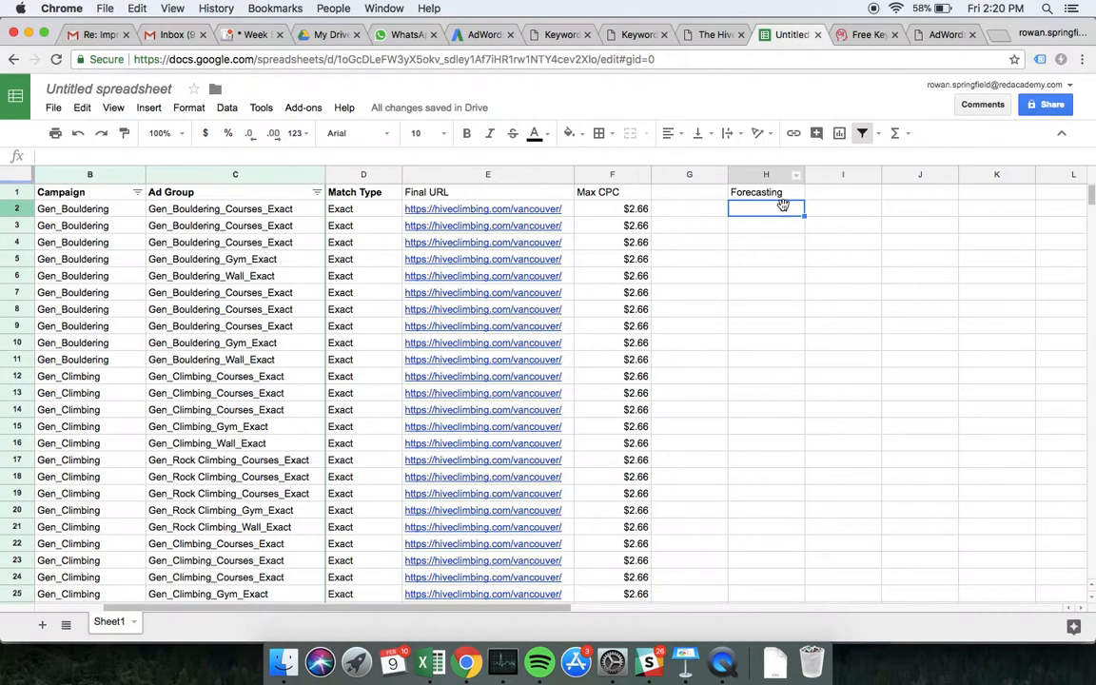
pyautogui.press('Right')
pyautogui.press('Left')
pyautogui.write('Avg CPC')
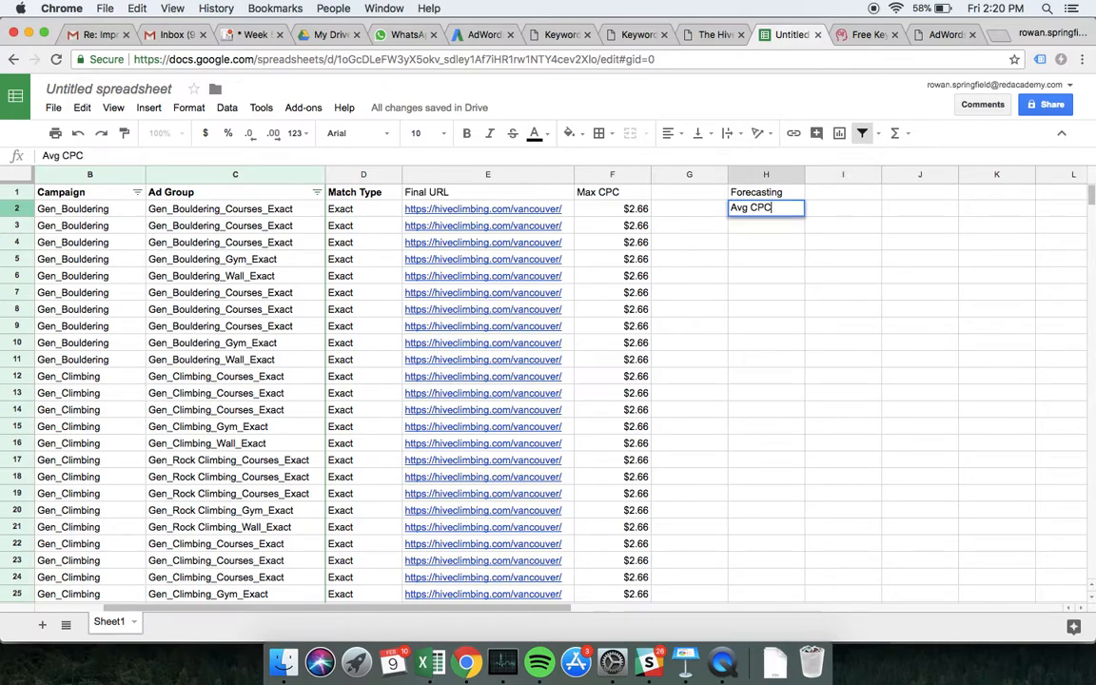
pyautogui.press('Tab')
pyautogui.write('$1.2')
pyautogui.press('Return')
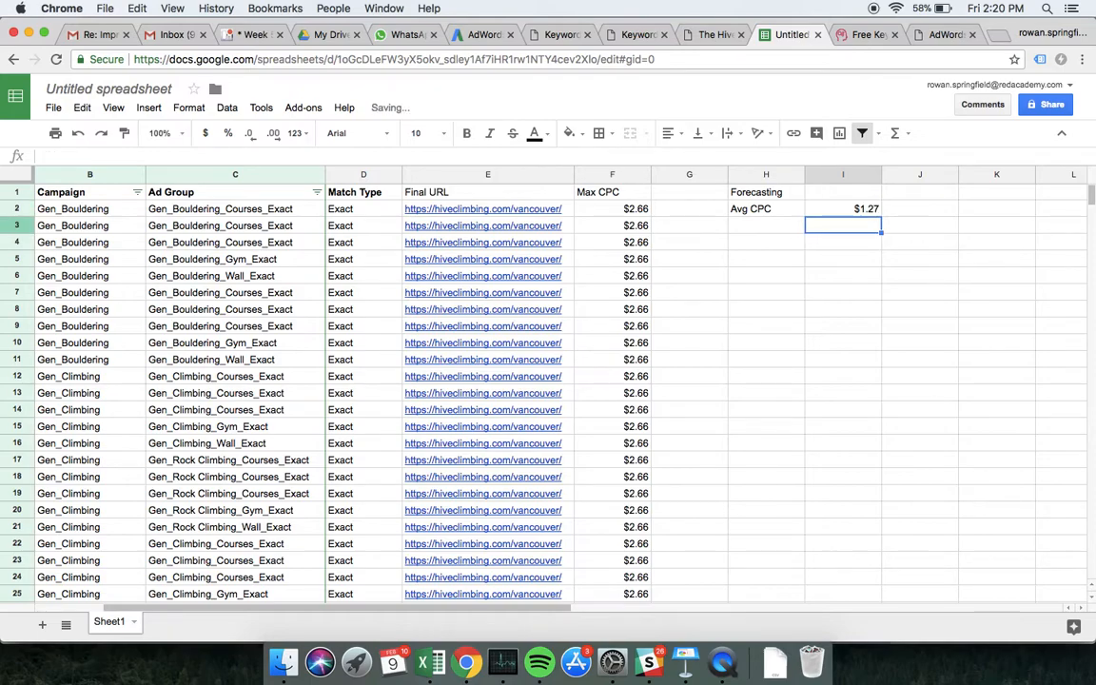
# Step: Add a Budget row under Avg CPC, with the label in H3 and $1000 in I3
pyautogui.write('Budget ')
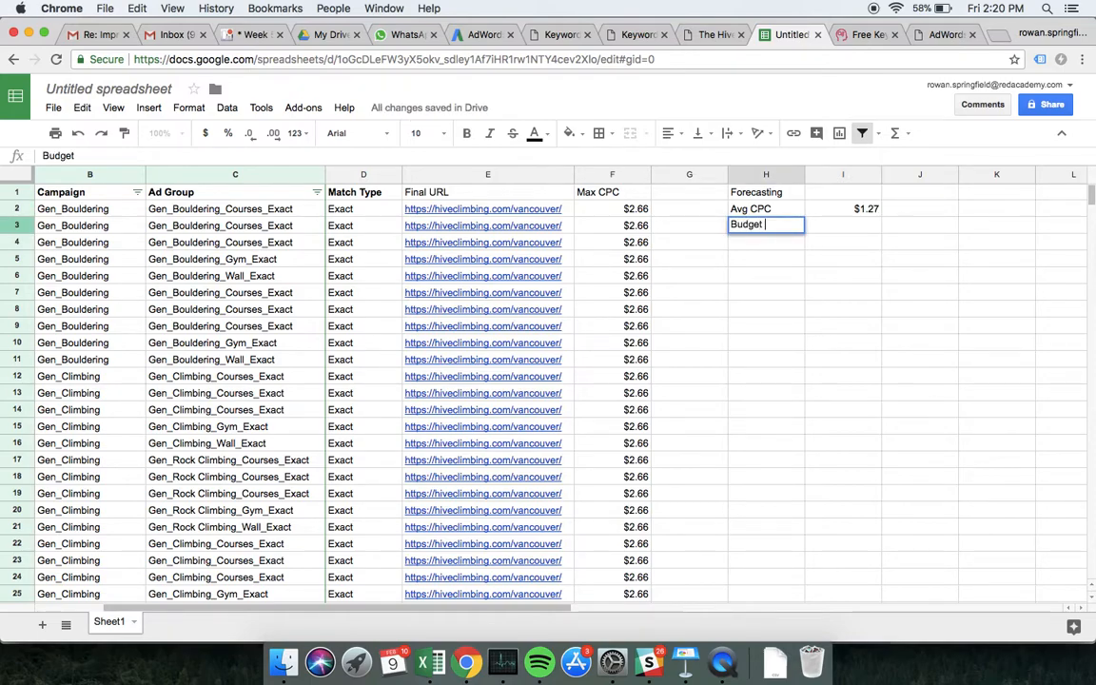
pyautogui.write('$1000')
pyautogui.press('BackSpace')
pyautogui.press('BackSpace')
pyautogui.press('BackSpace')
pyautogui.press('BackSpace')
pyautogui.press('BackSpace')
pyautogui.press('BackSpace')
pyautogui.press('Return')
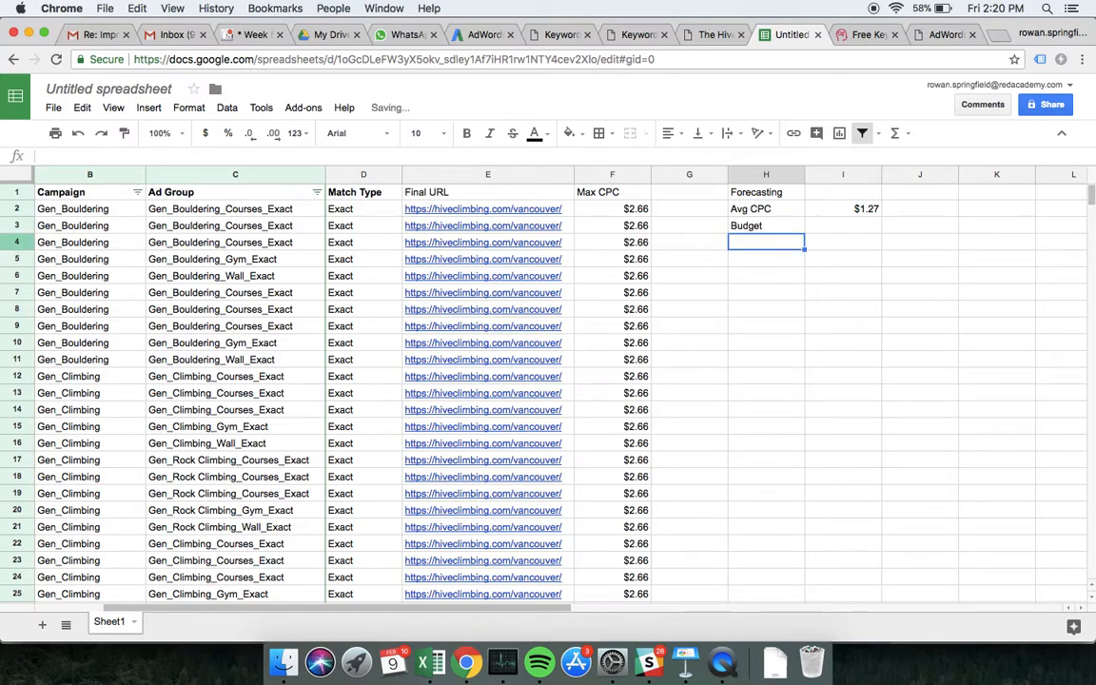
pyautogui.press('Right')
pyautogui.hotkey('shift', 'Up')
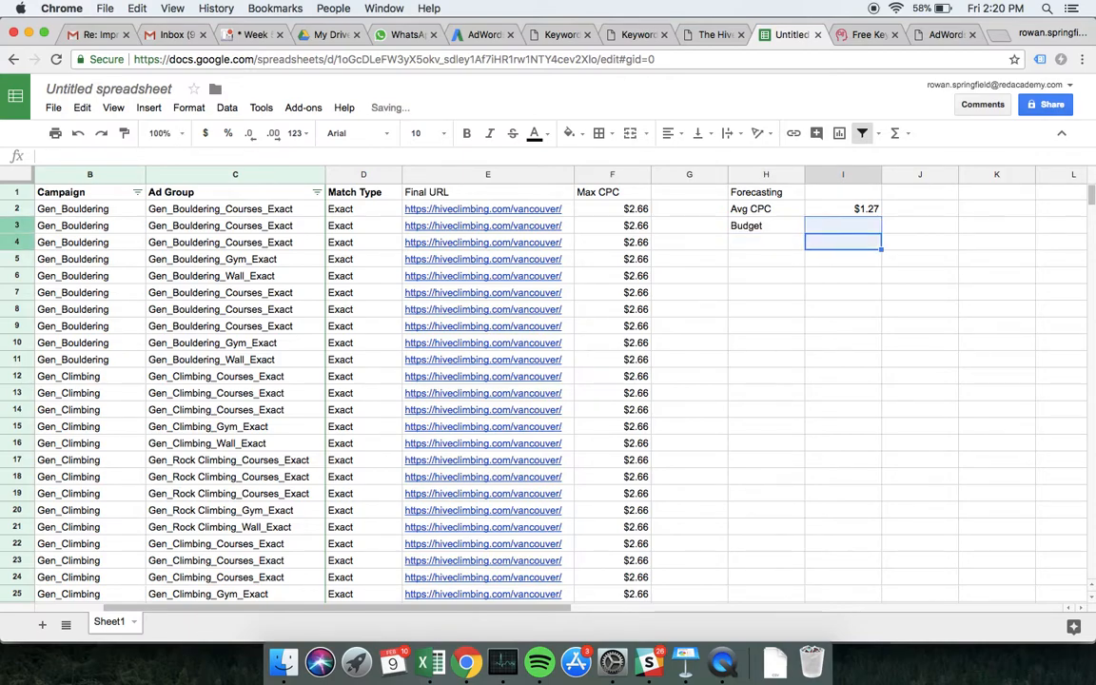
pyautogui.press('Up')
pyautogui.write('$1000')
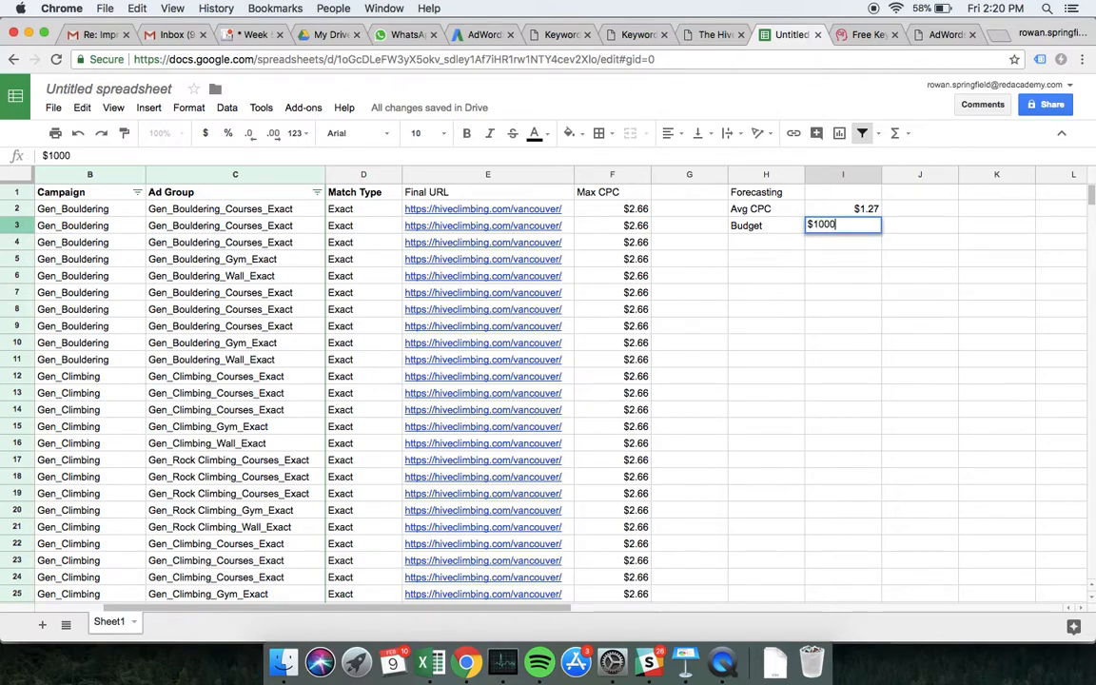
pyautogui.press('Return')
# Step: Label H4 Clicks and calculate the clicks in I4 by dividing budget by average CPC with =I3/I2
pyautogui.press('Left')
pyautogui.write('Cl')
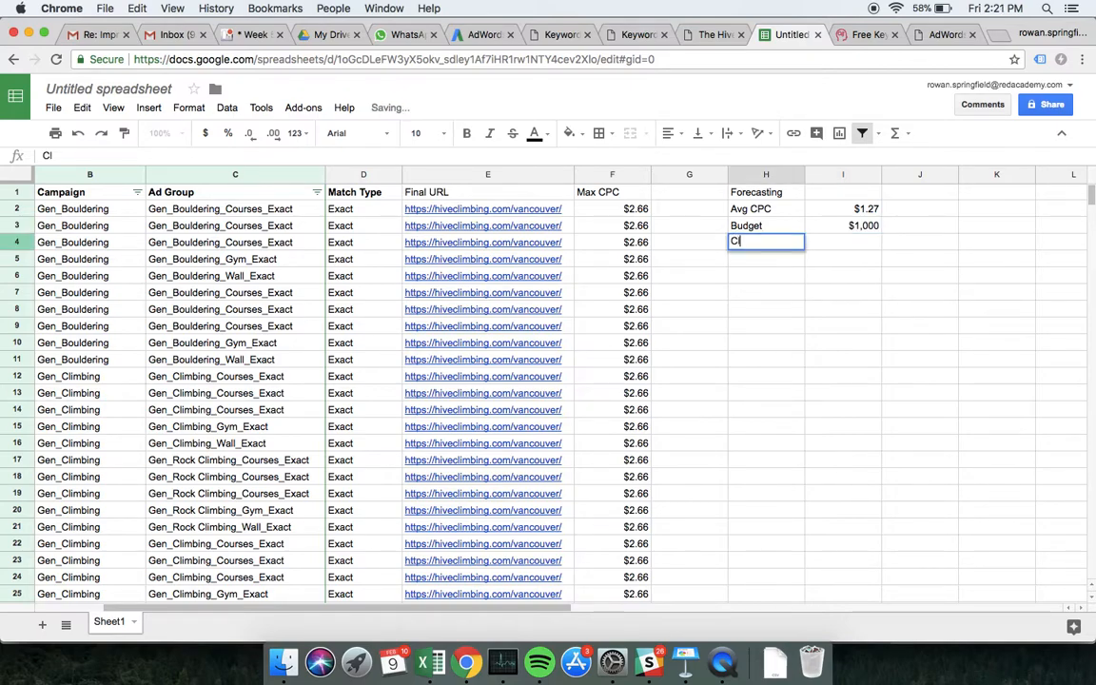
pyautogui.write('icks')
pyautogui.press('Return')
pyautogui.press('Up')
pyautogui.press('Right')
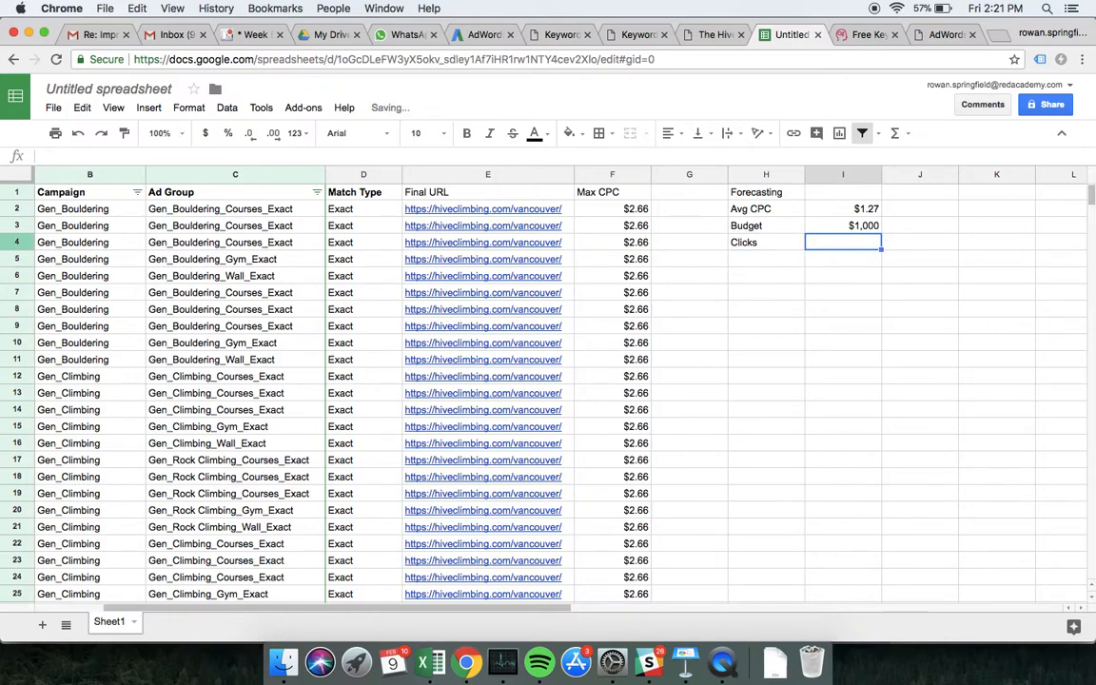
pyautogui.write('=I3/I2')
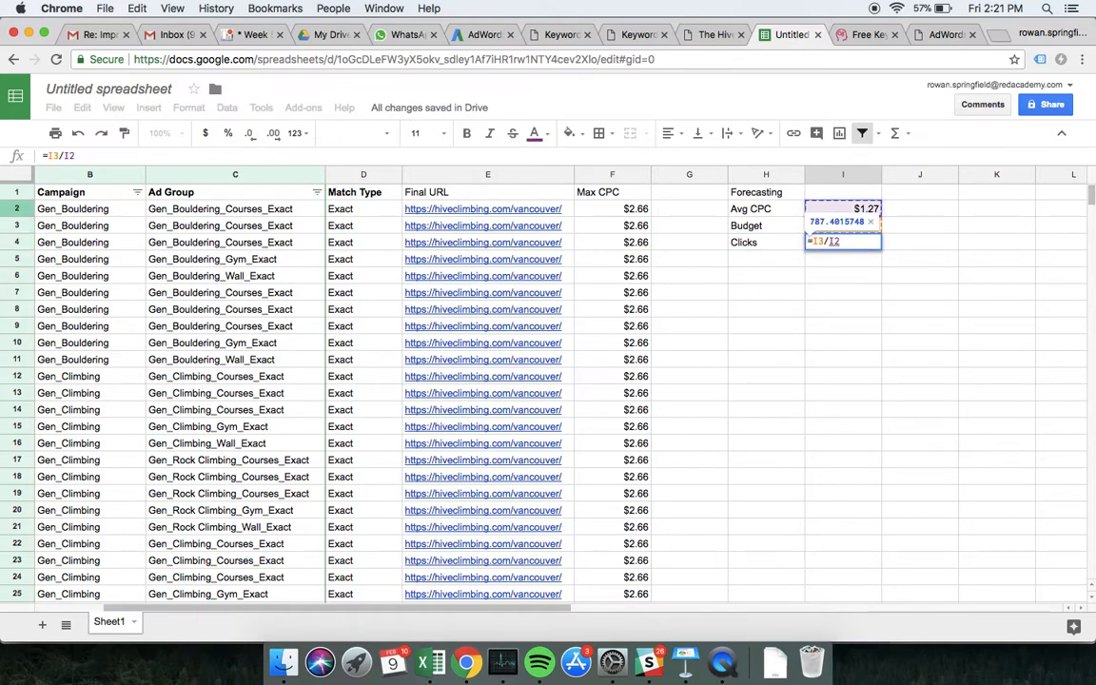
pyautogui.press('Return')
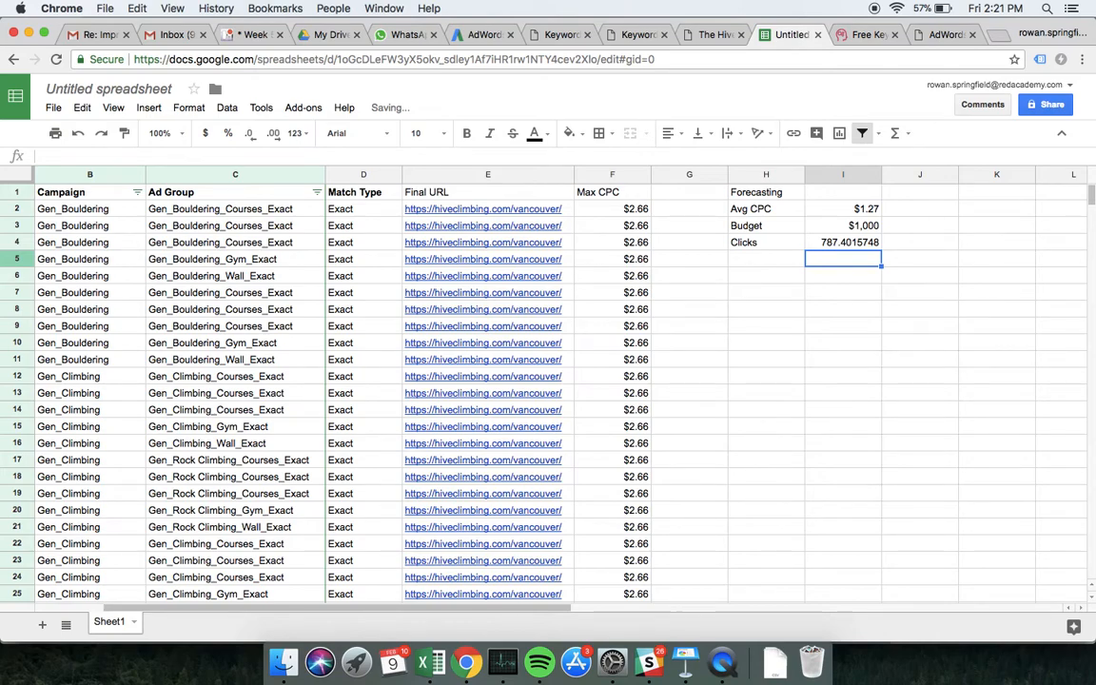
# Step: Format the Clicks result in I4 to show no decimal places
pyautogui.press('Up')
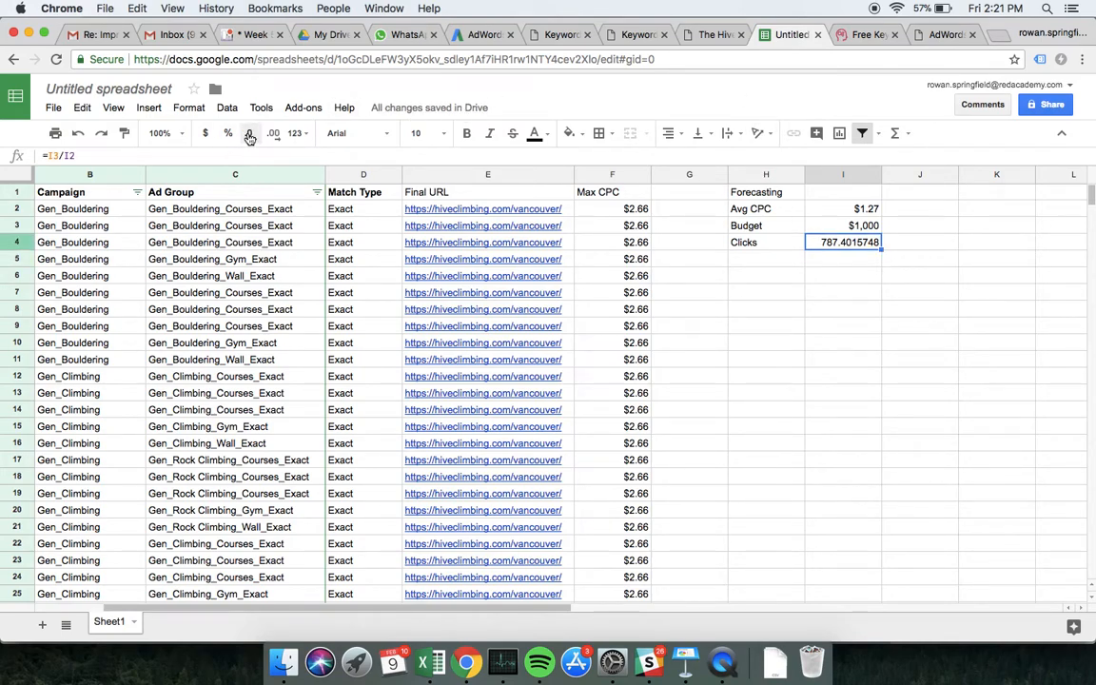
pyautogui.click(250, 138)
pyautogui.click(249, 138)
pyautogui.click(249, 138)
pyautogui.click(250, 138)
pyautogui.click(249, 138)
pyautogui.click(249, 137)
pyautogui.click(249, 138)
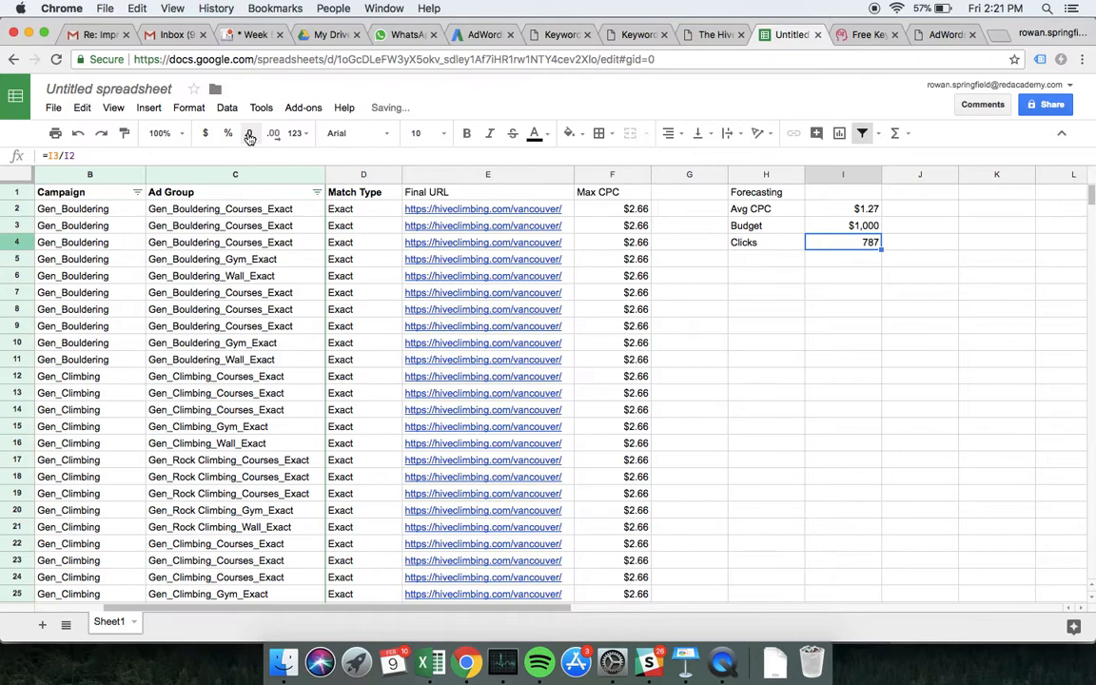
# Step: Add a CVR row under Clicks, with the label in H5 and a 2% rate in I5
pyautogui.click(770, 261)
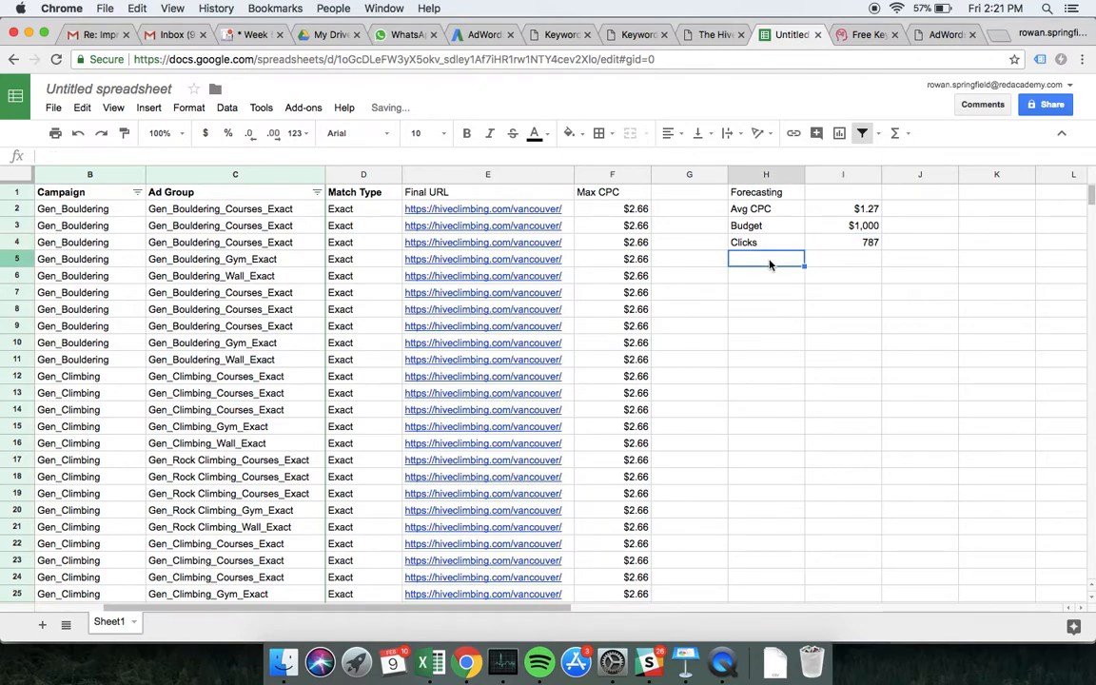
pyautogui.write('CVR')
pyautogui.press('Tab')
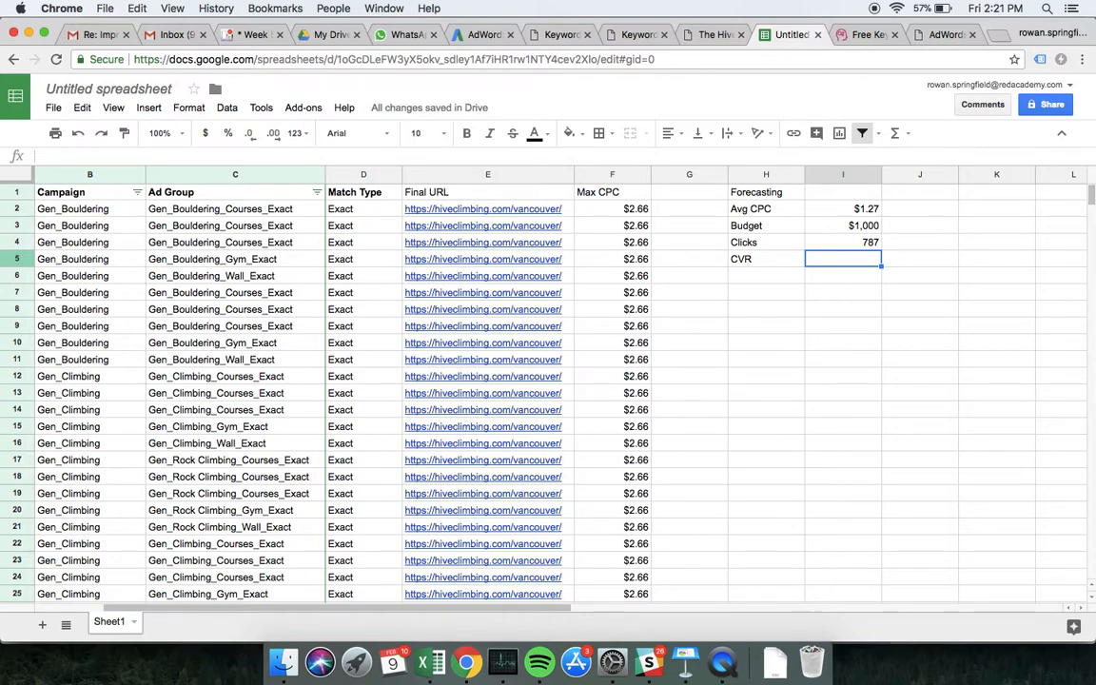
pyautogui.write('2%')
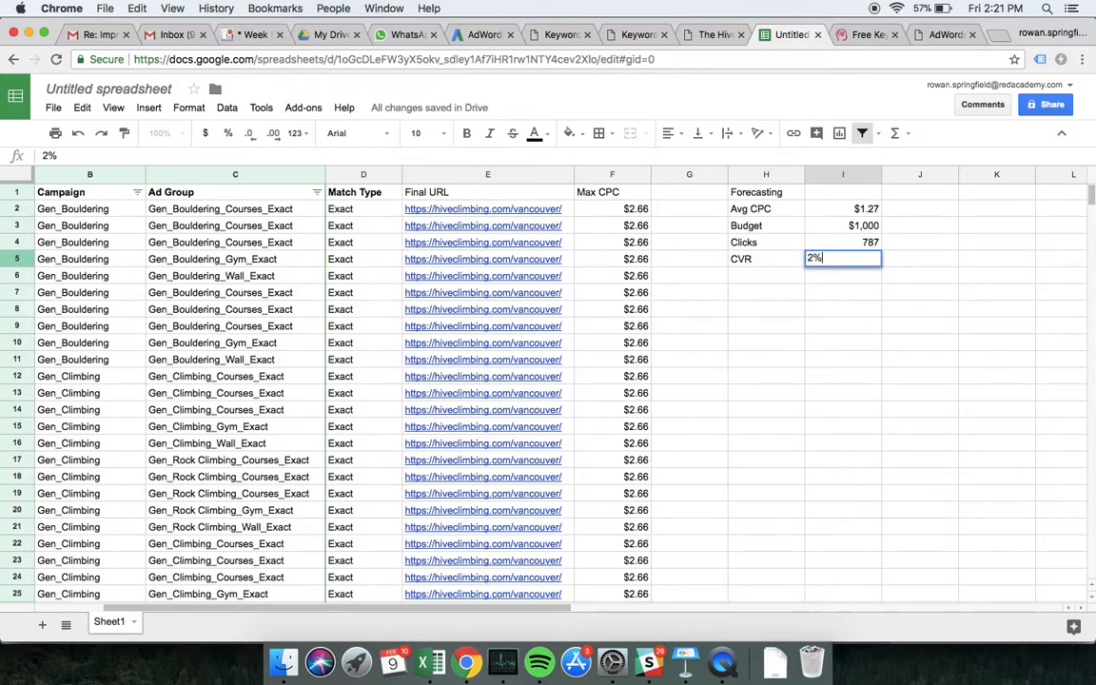
pyautogui.press('Return')
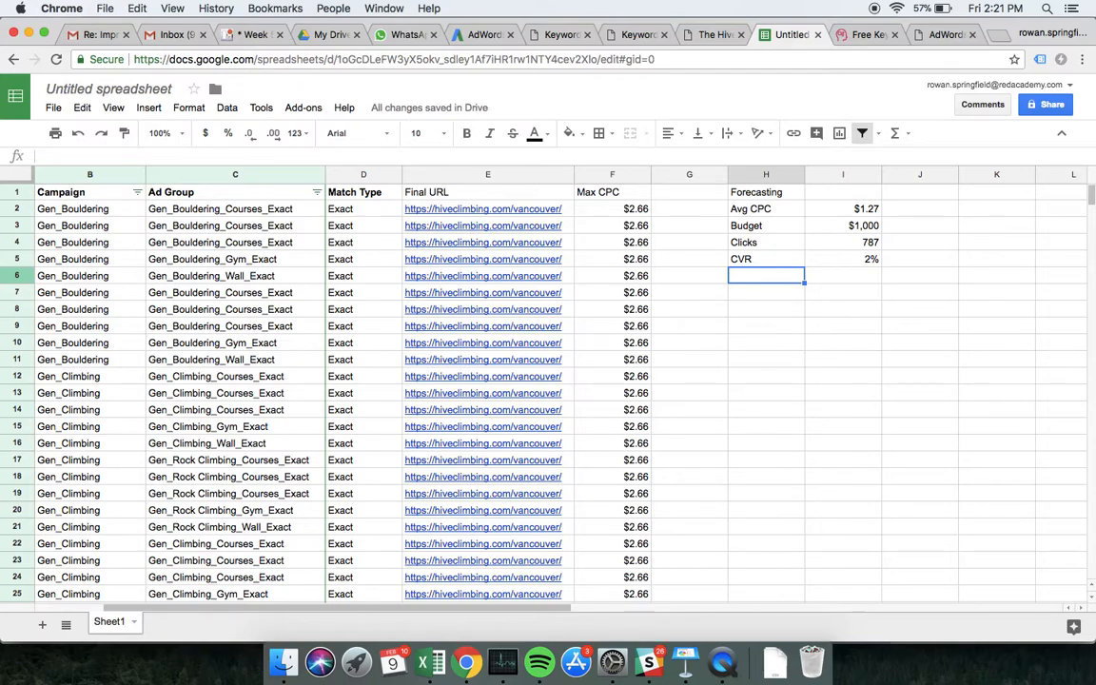
# Step: Label H6 Sales and calculate the sales in I6 by multiplying clicks by CVR with =I4*I5
pyautogui.write('Sale')
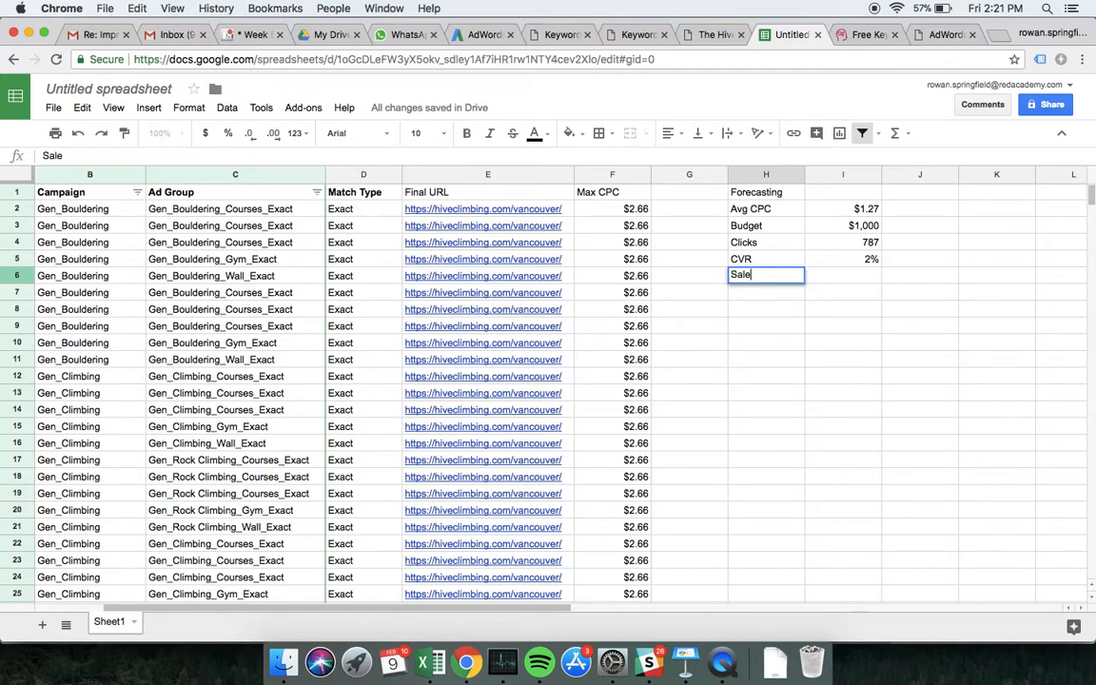
pyautogui.press('Tab')
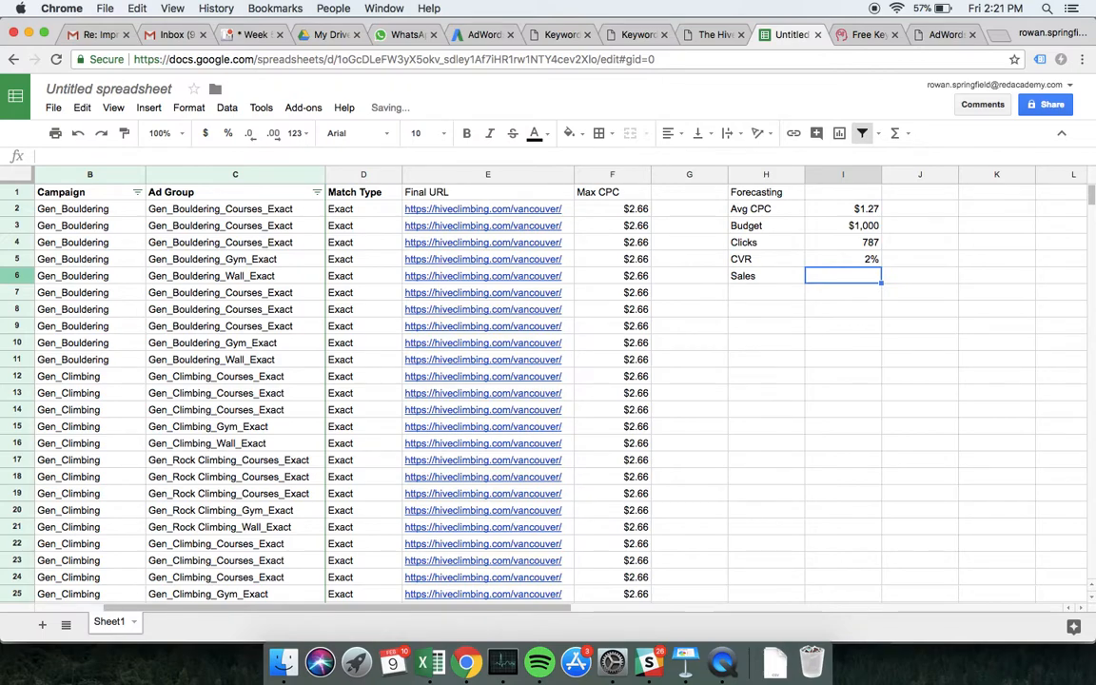
pyautogui.press('Up')
pyautogui.press('Up')
pyautogui.press('Down')
pyautogui.press('Down')
pyautogui.write('=')
pyautogui.click(849, 242)
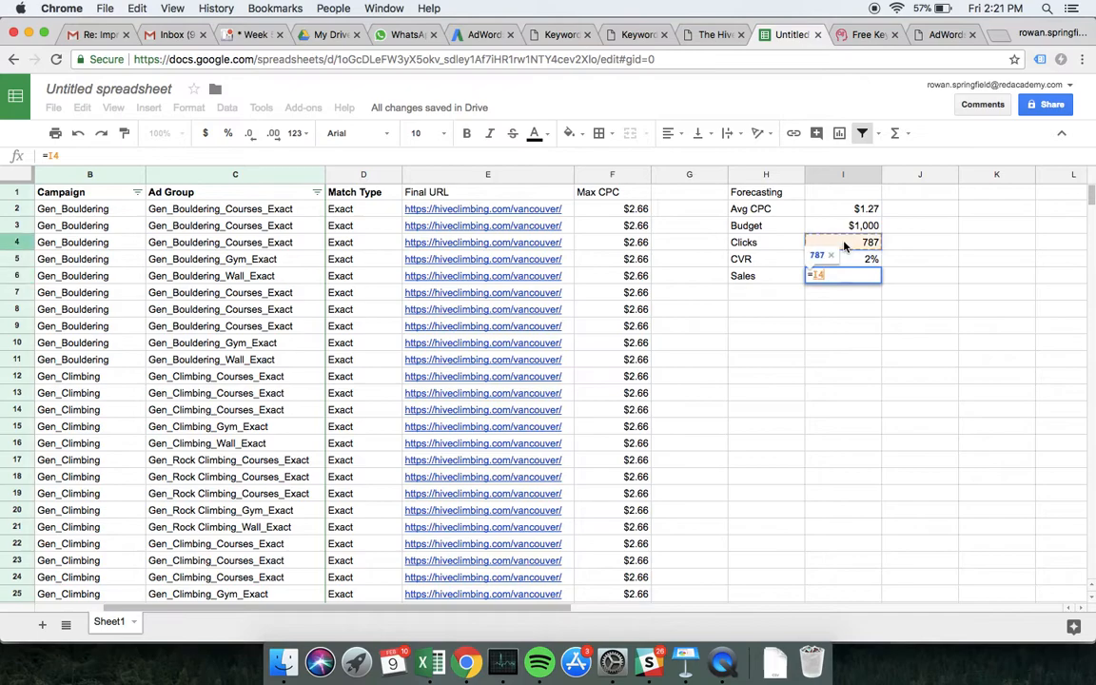
pyautogui.write('*')
pyautogui.click(843, 262)
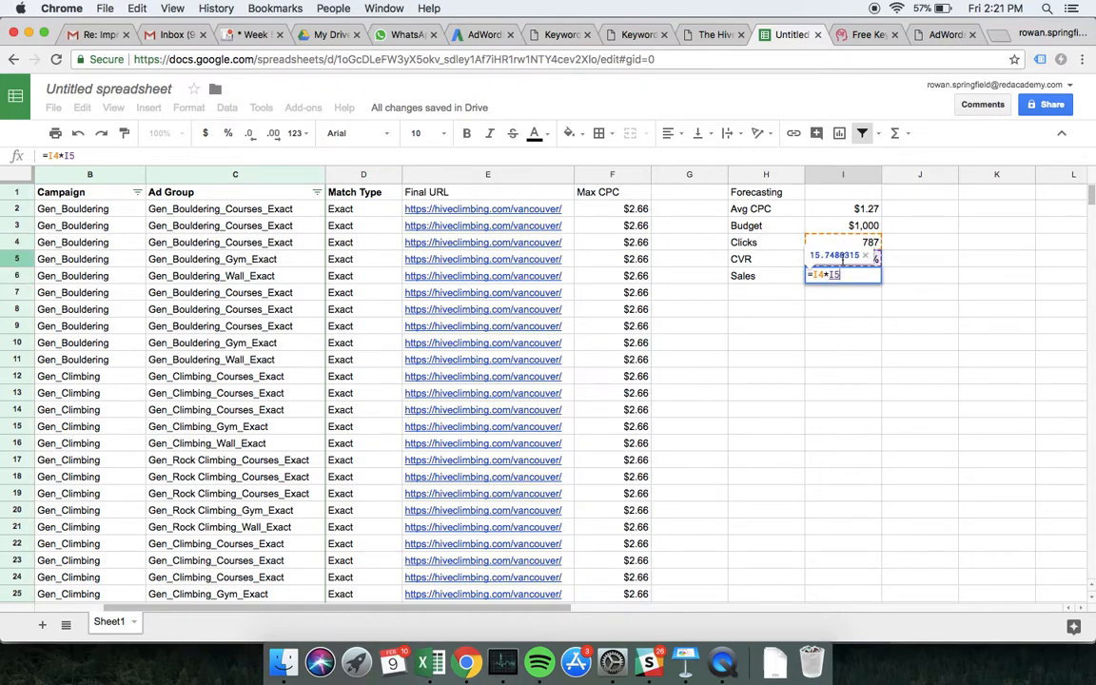
pyautogui.press('Return')
# Step: Format the Sales result in I6 to show no decimal places
pyautogui.press('Up')
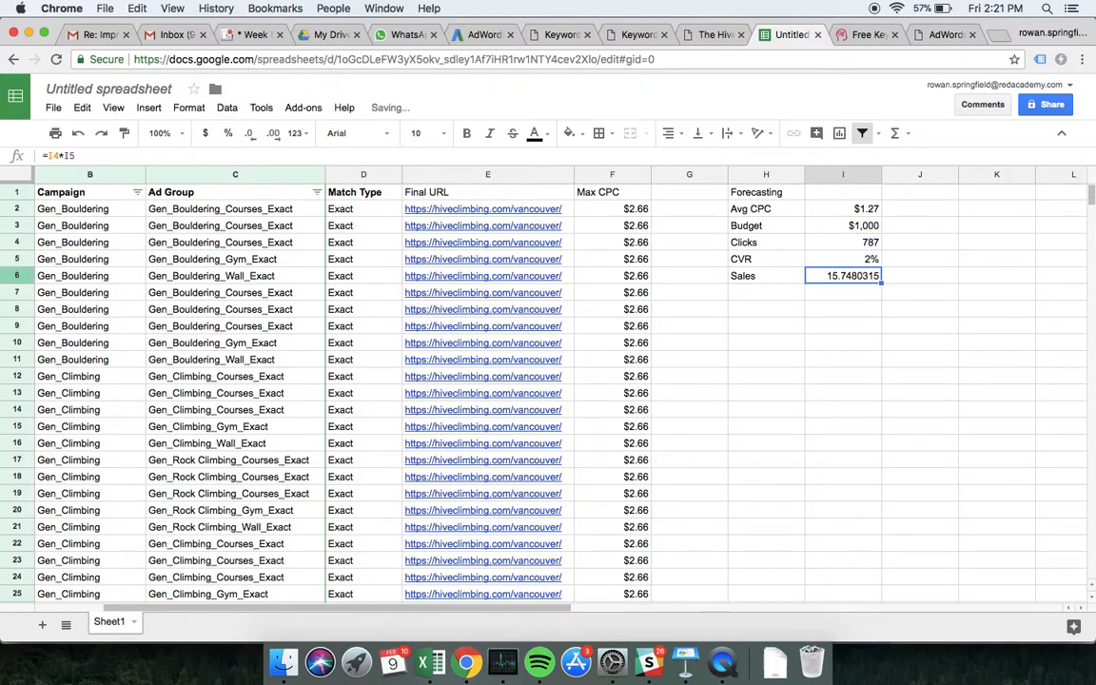
pyautogui.click(250, 133)
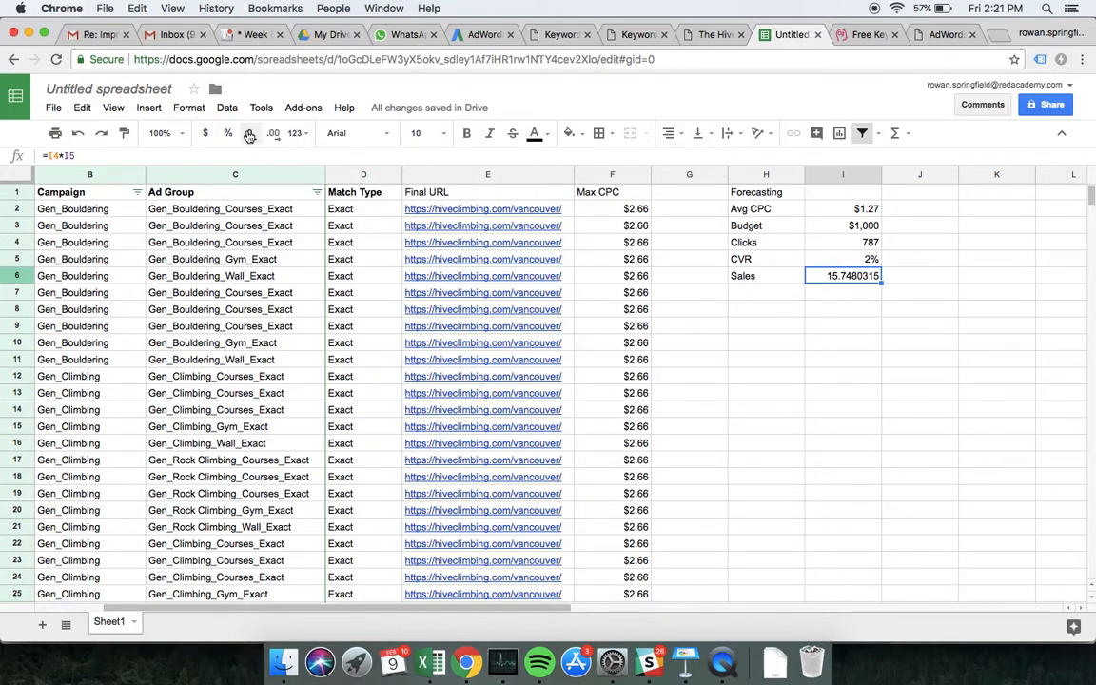
pyautogui.click(249, 133)
pyautogui.click(249, 133)
pyautogui.click(249, 134)
pyautogui.click(249, 134)
pyautogui.click(249, 133)
pyautogui.click(249, 133)
pyautogui.click(758, 296)
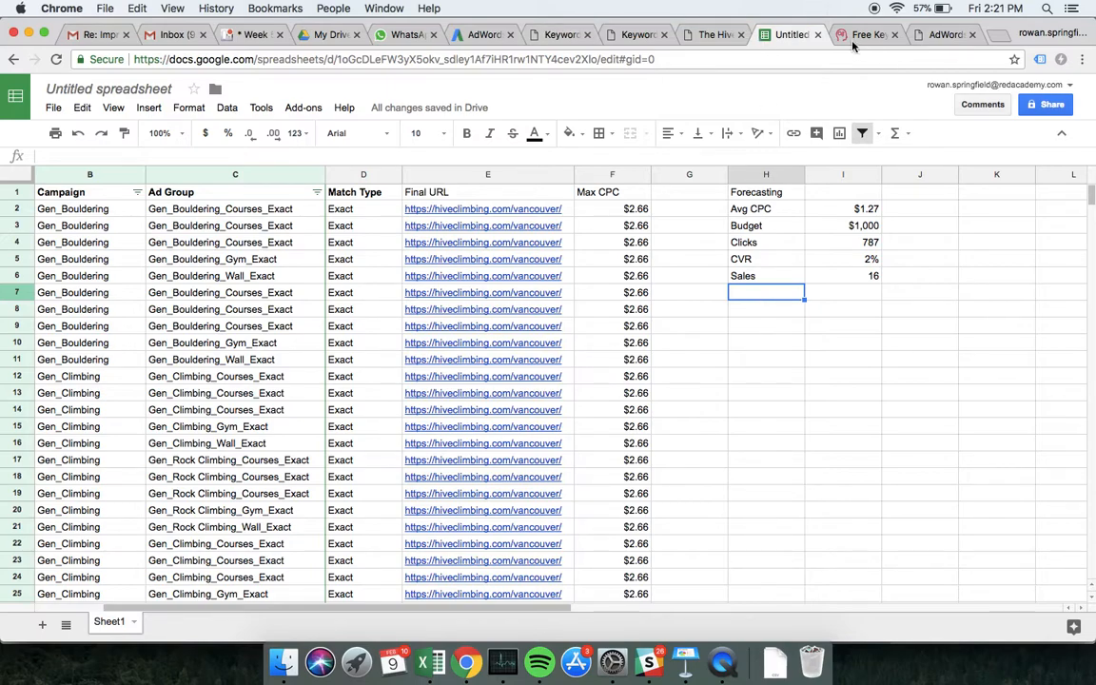
# Step: Open The Hive website's courses page for new climbers and examine the prices of the bouldering courses
pyautogui.click(709, 35)
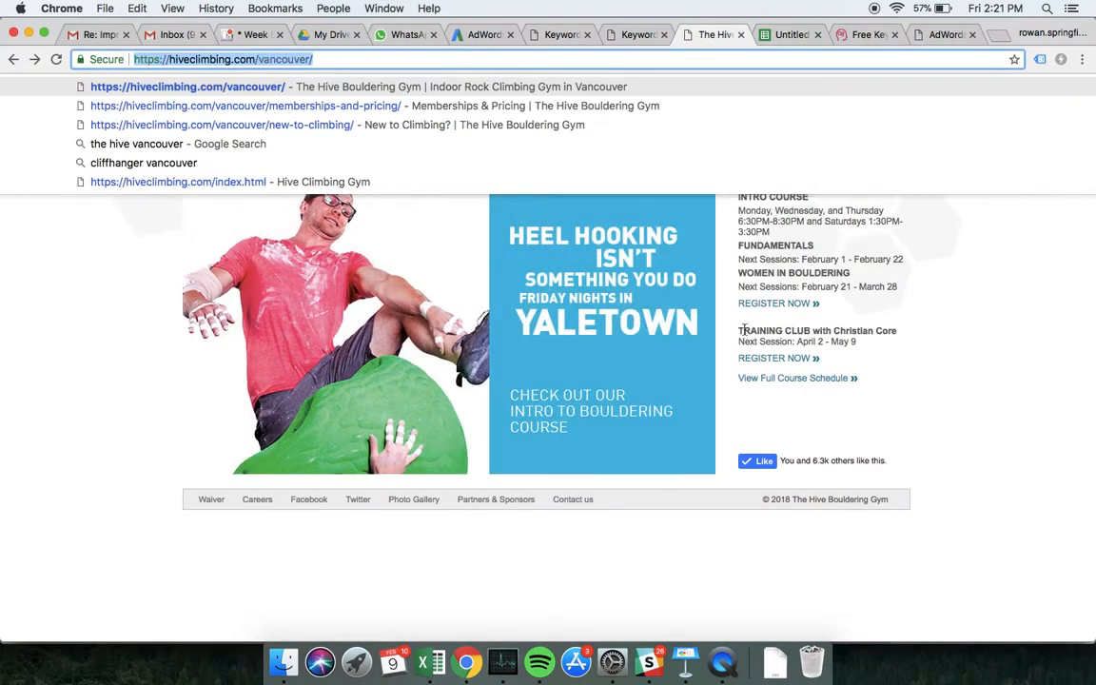
pyautogui.click(883, 370)
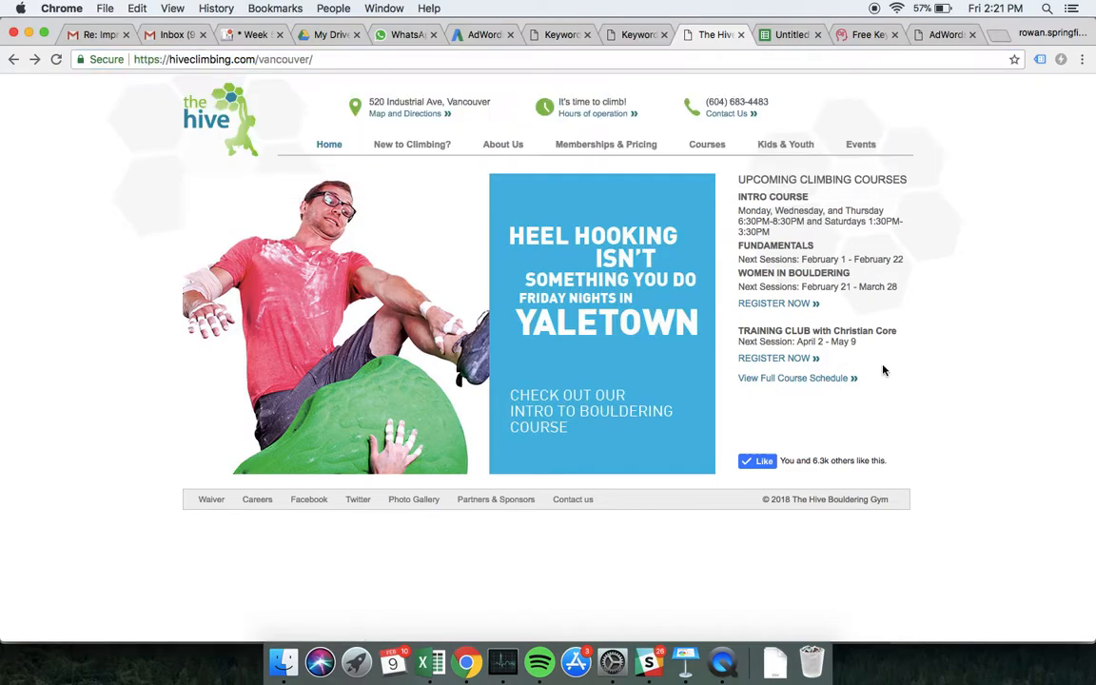
pyautogui.moveTo(707, 155)
pyautogui.click(720, 187)
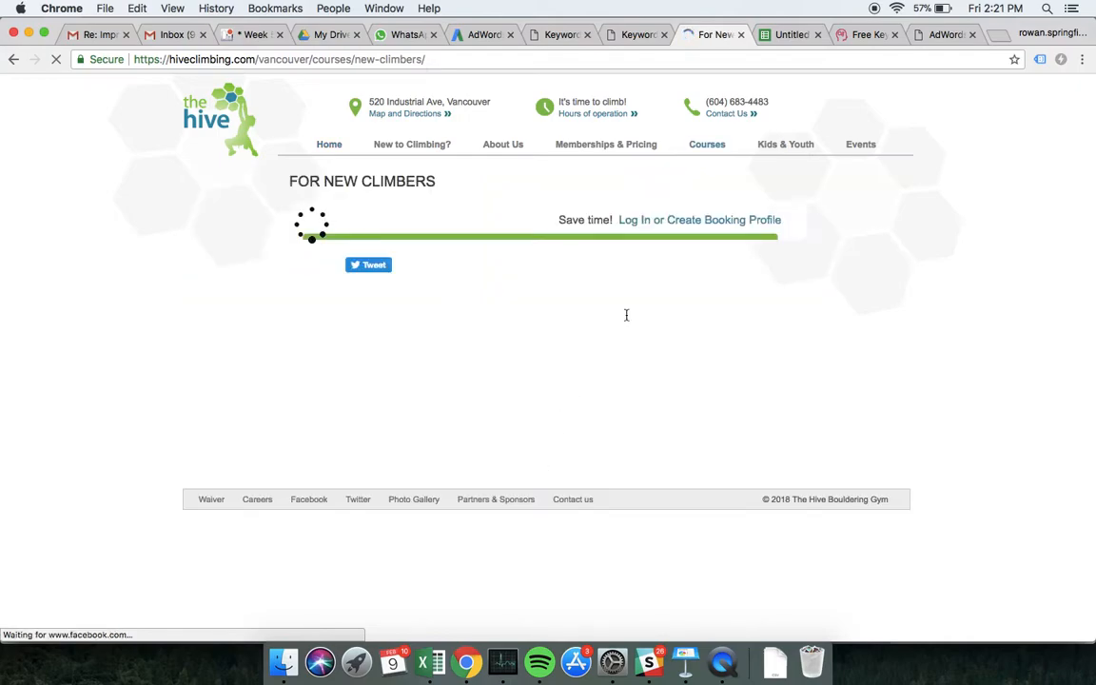
pyautogui.scroll(-5, 626, 314)
pyautogui.scroll(2, 626, 320)
pyautogui.scroll(-1, 626, 320)
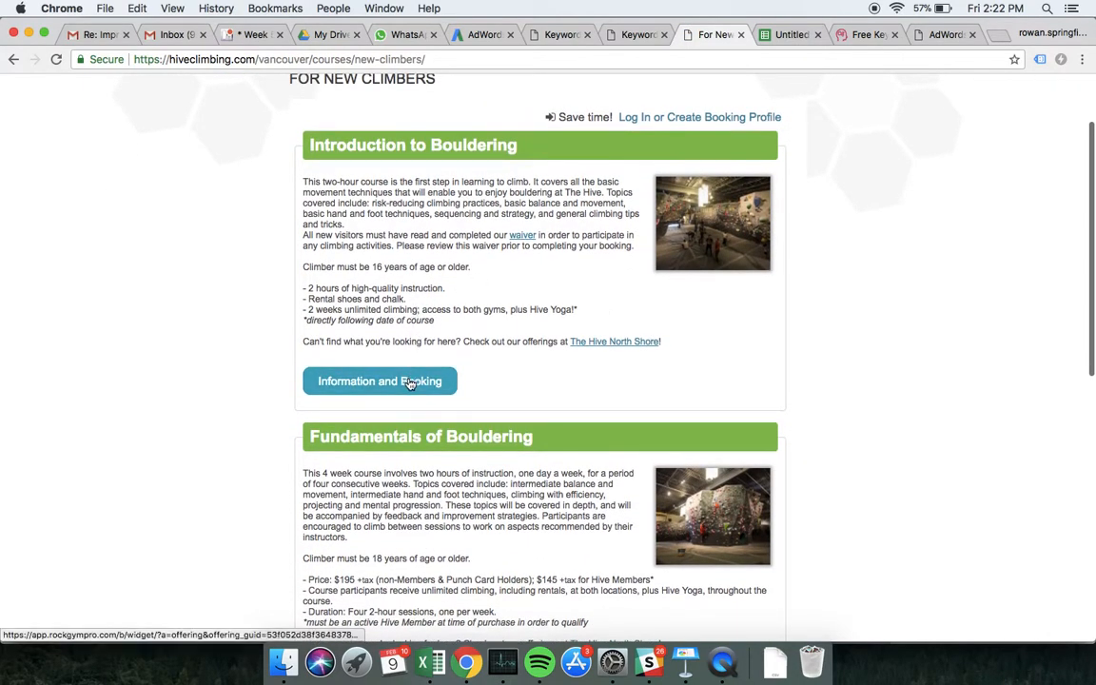
pyautogui.scroll(-5, 443, 415)
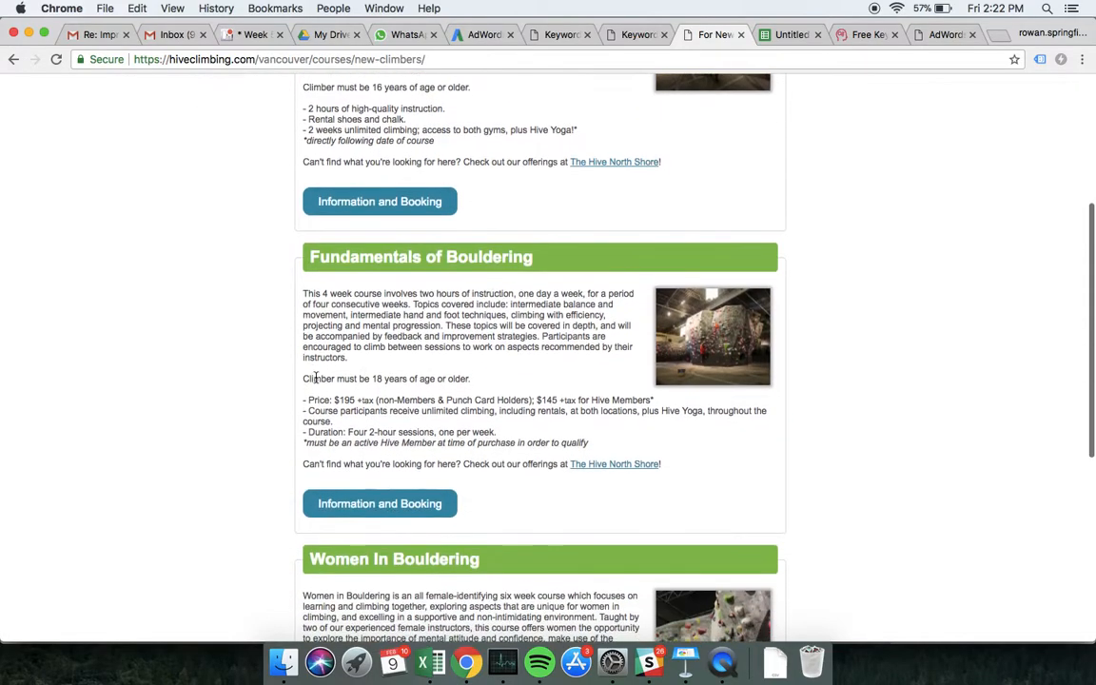
pyautogui.scroll(-6, 428, 409)
pyautogui.scroll(2, 428, 407)
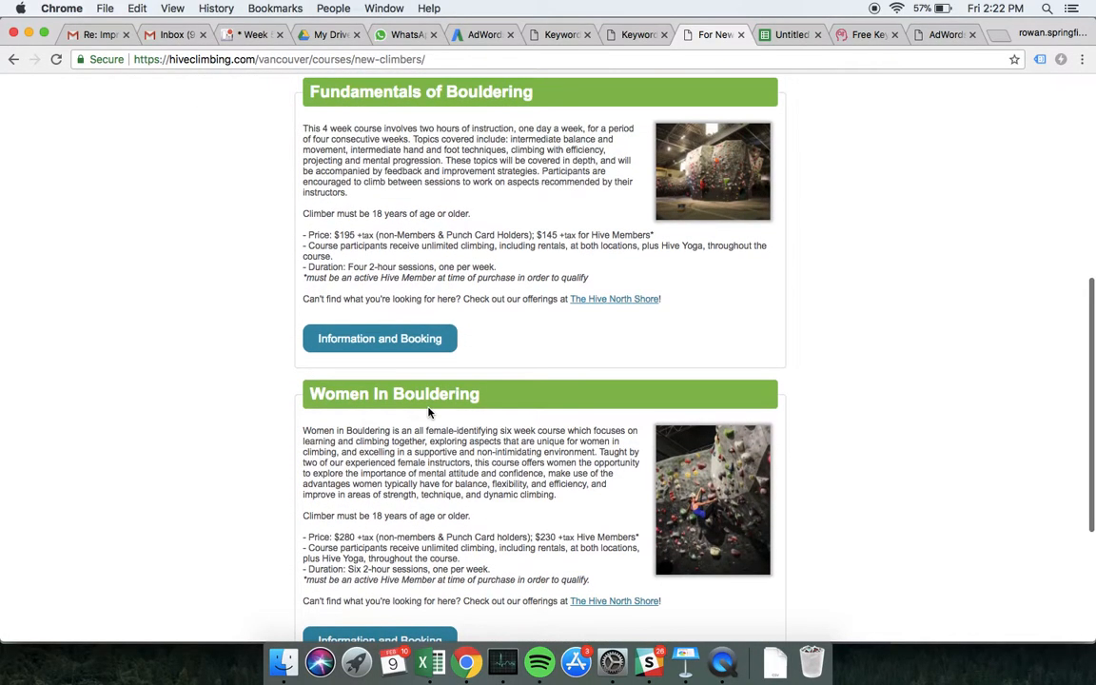
pyautogui.scroll(8, 543, 330)
pyautogui.scroll(3, 543, 330)
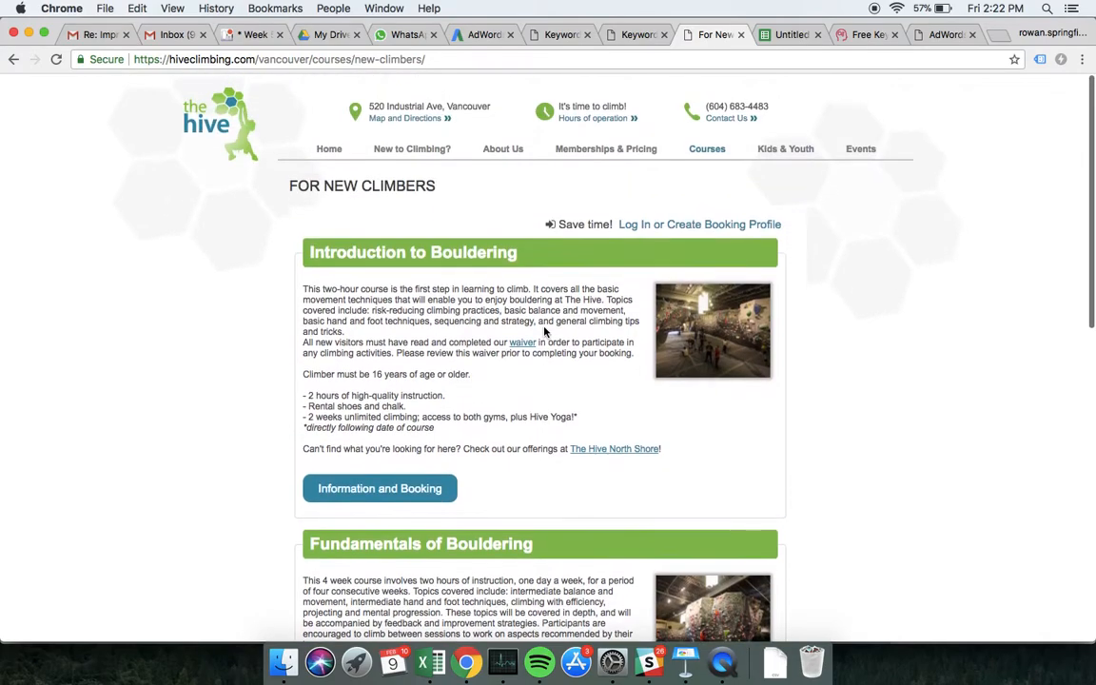
# Step: Return to the forecast spreadsheet and enter the label ABV in H7 under Sales
pyautogui.click(788, 36)
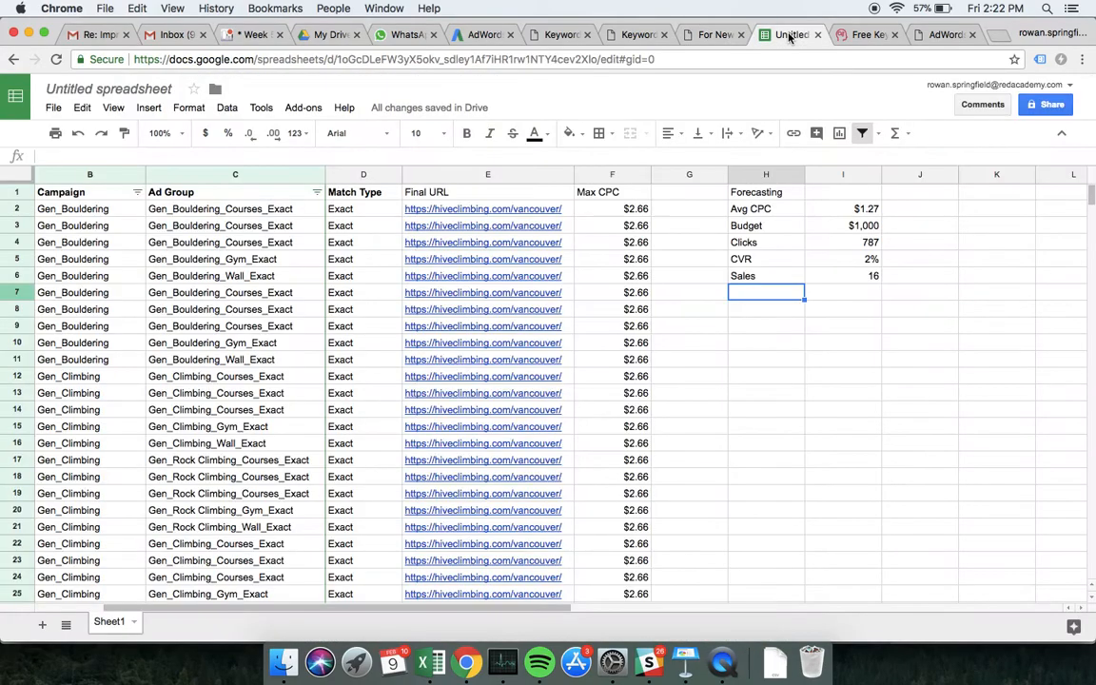
pyautogui.write('AB')
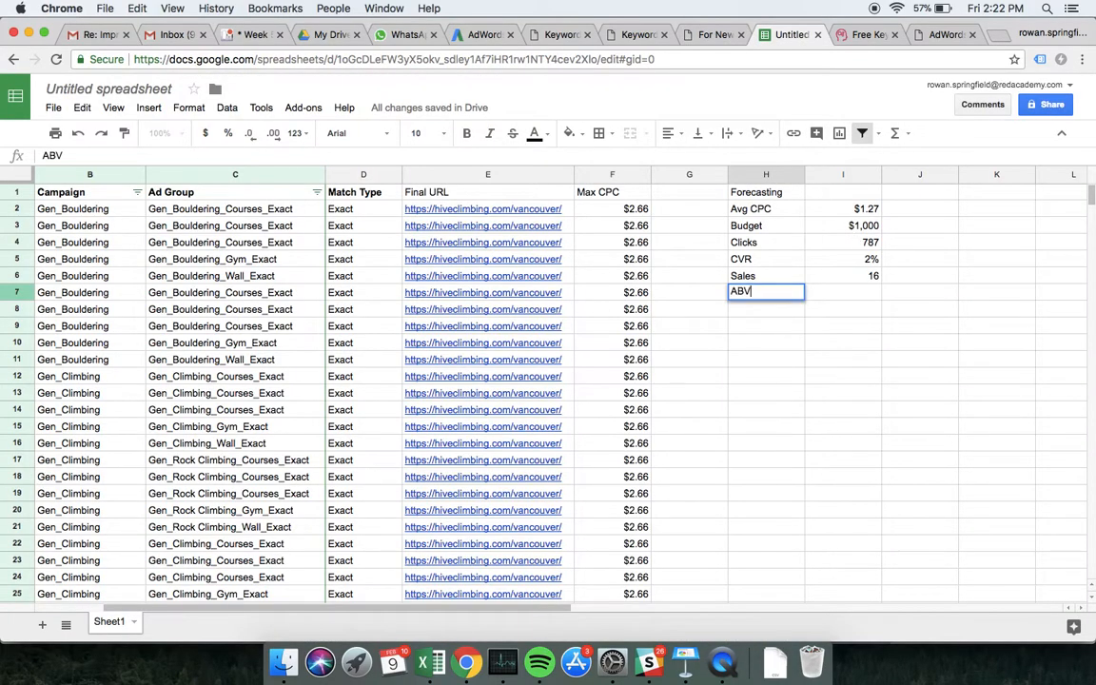
pyautogui.write('V')
pyautogui.press('Tab')
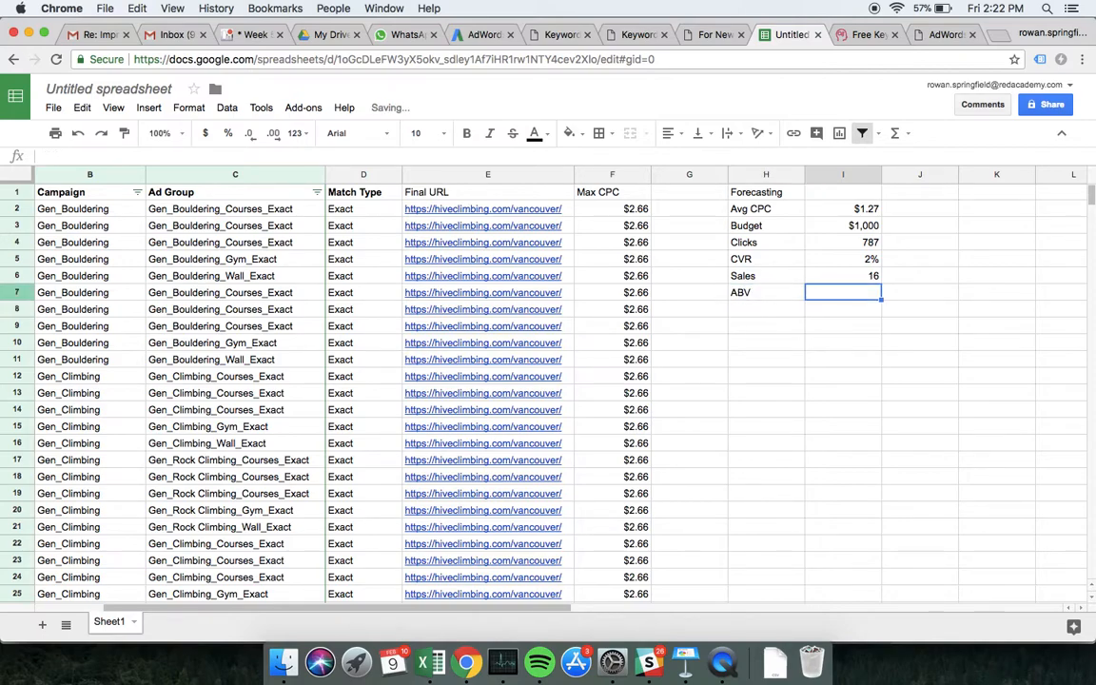
# Step: Recheck the course prices on The Hive's new climbers page and enter $200 in I7 of the forecast
pyautogui.click(706, 35)
pyautogui.scroll(-3, 484, 313)
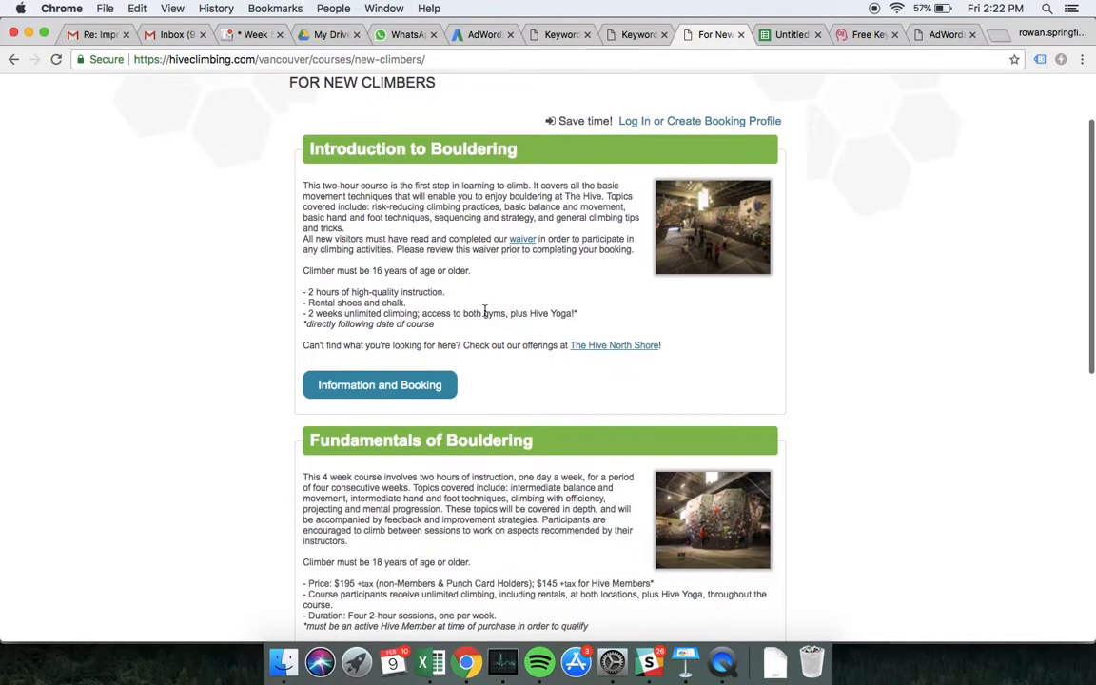
pyautogui.scroll(-3, 484, 313)
pyautogui.scroll(-5, 399, 430)
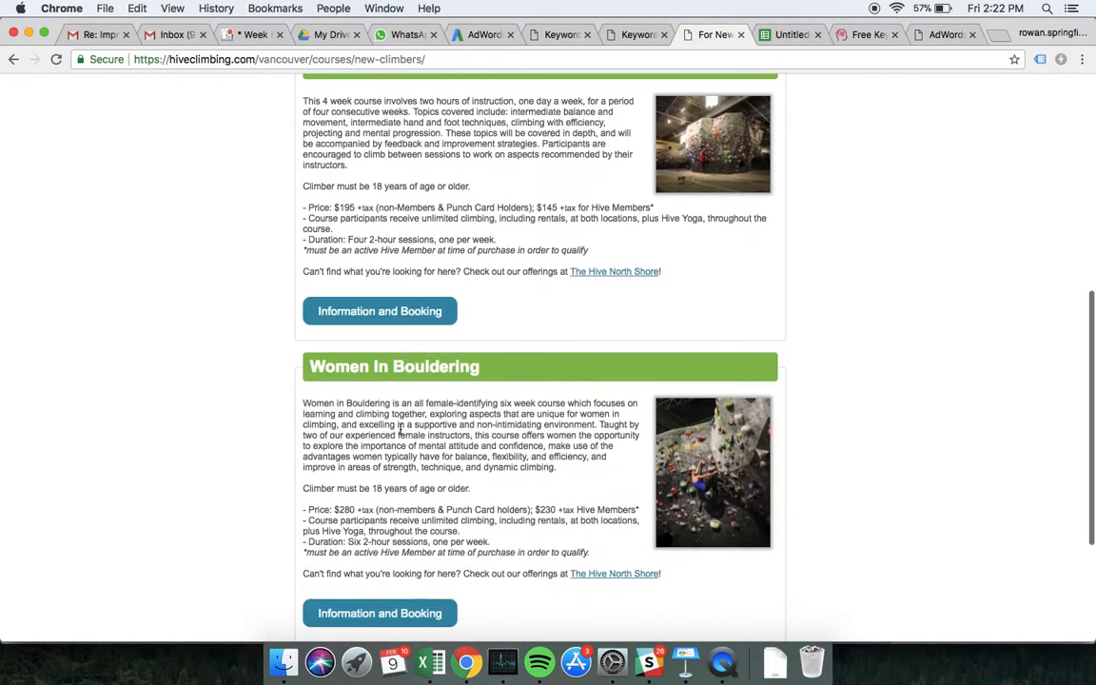
pyautogui.scroll(3, 414, 499)
pyautogui.scroll(3, 414, 499)
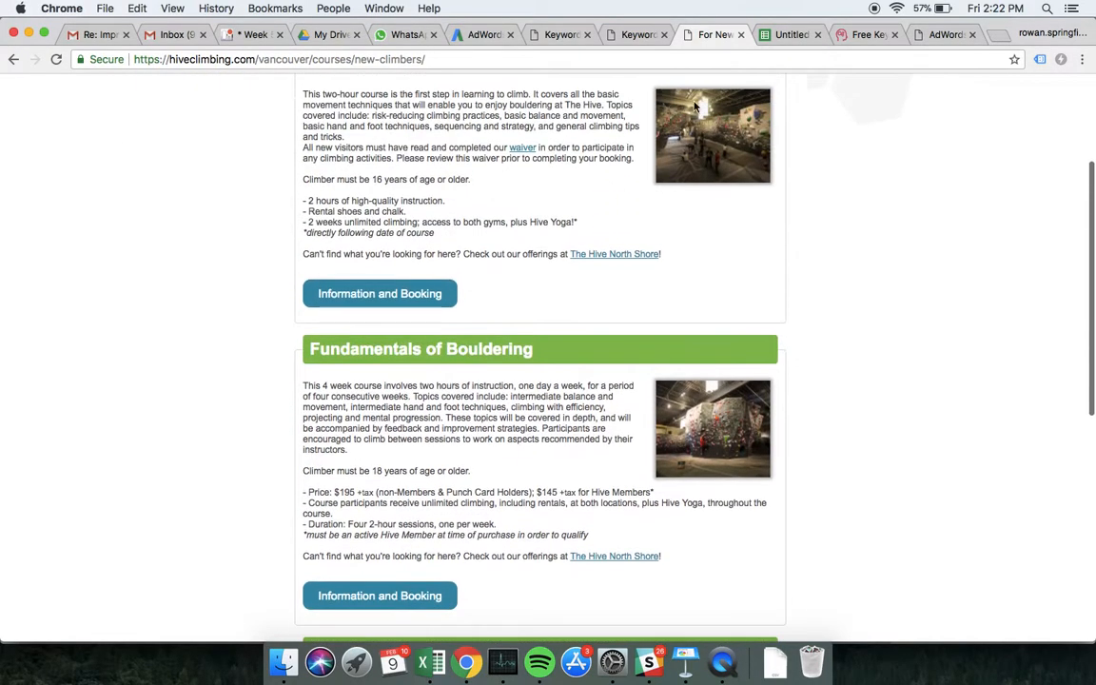
pyautogui.click(790, 35)
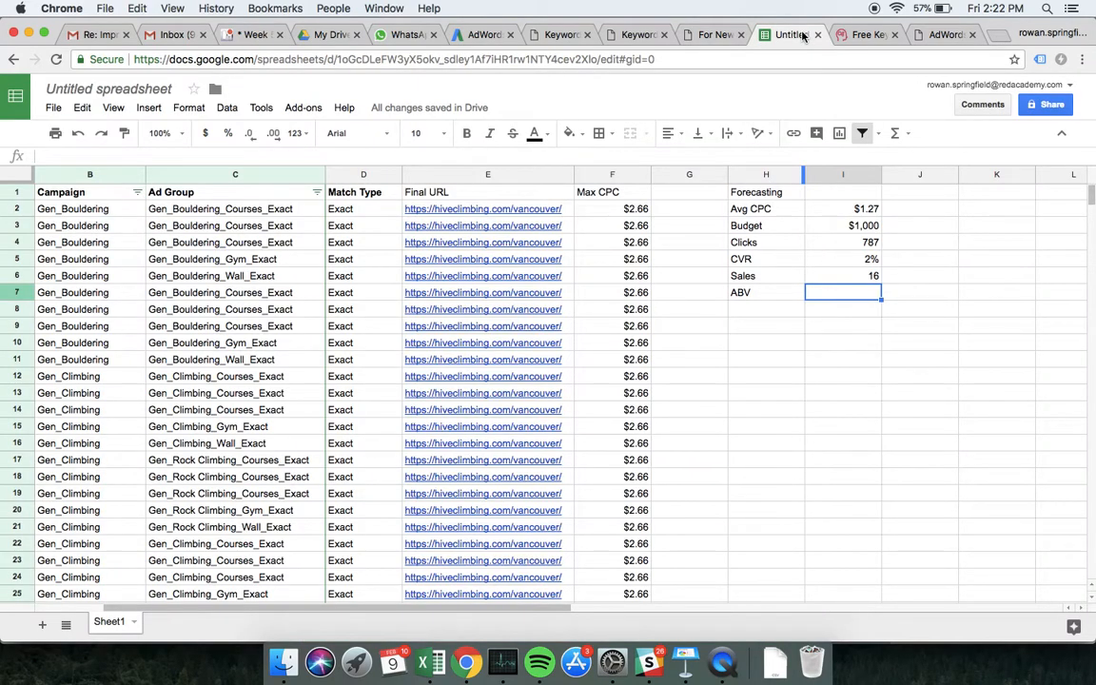
pyautogui.write('$200')
pyautogui.press('Return')
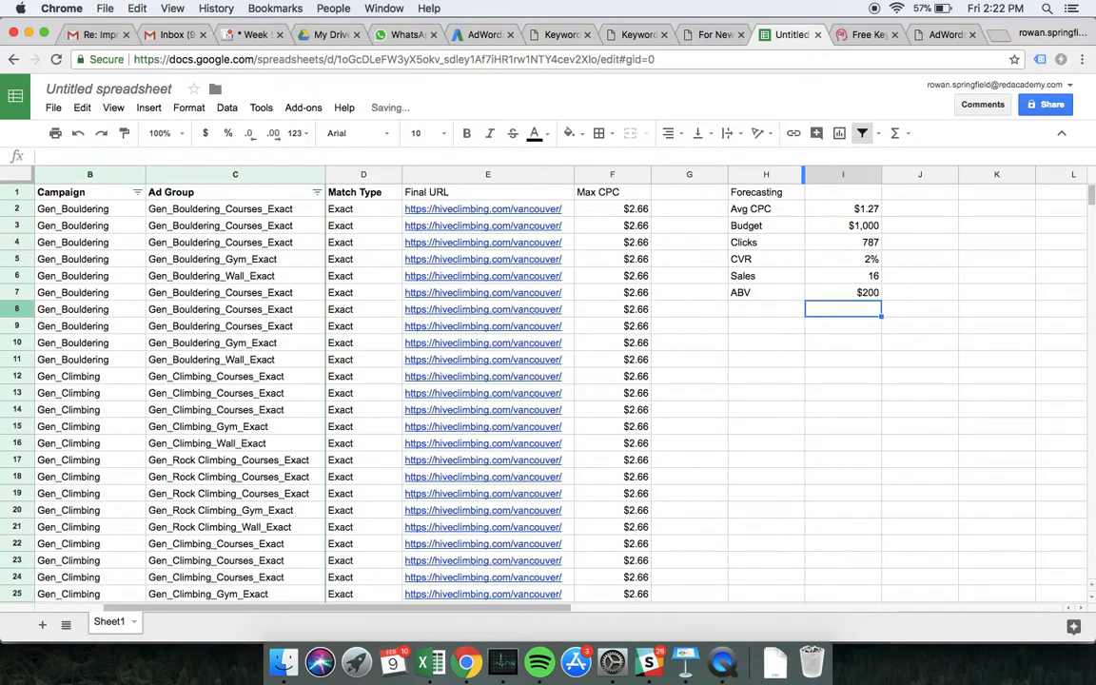
# Step: Label H8 Revenue and calculate the revenue in I8 by multiplying sales by the $200 value with =I6*I7
pyautogui.press('Left')
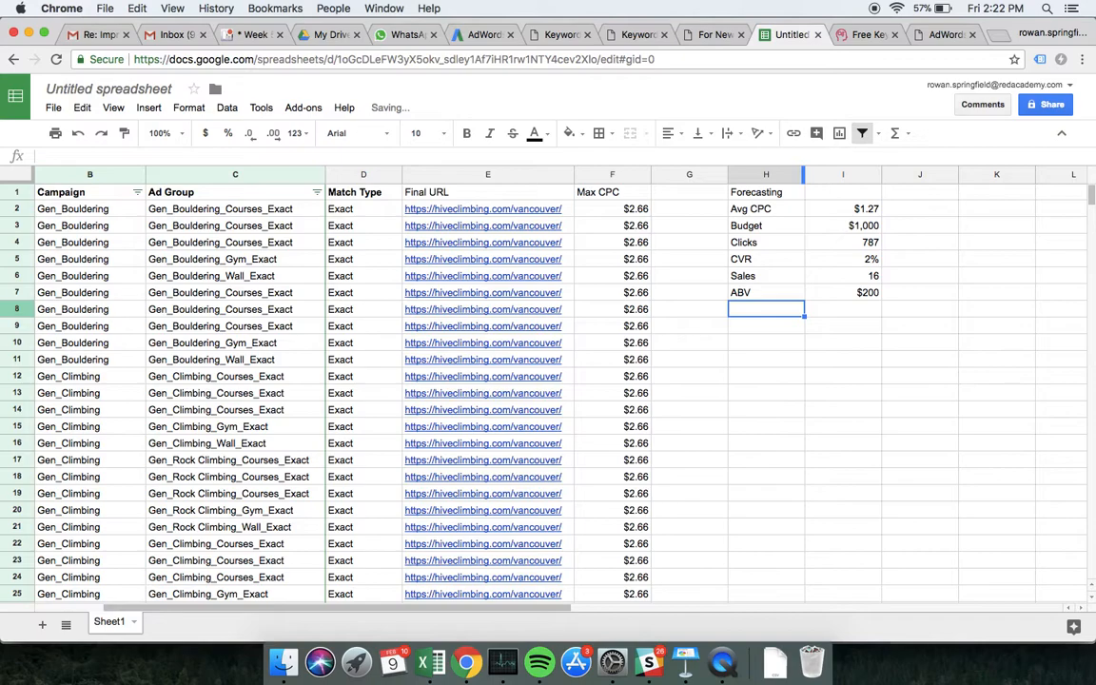
pyautogui.write('Revenue')
pyautogui.press('Tab')
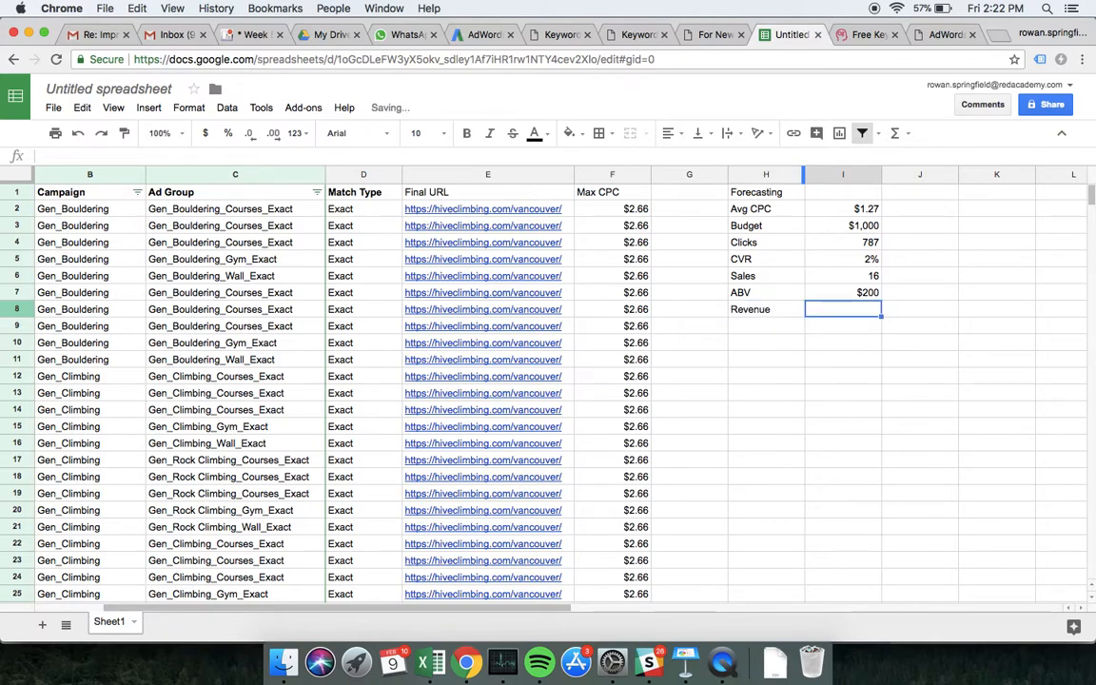
pyautogui.write('=')
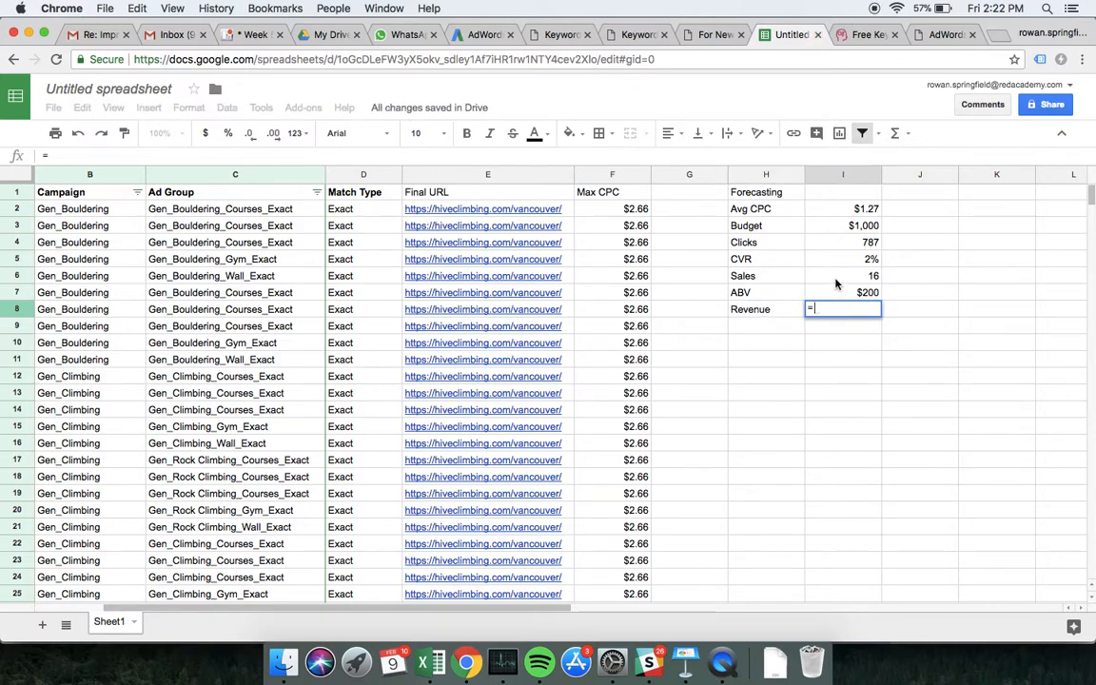
pyautogui.click(840, 282)
pyautogui.write('*')
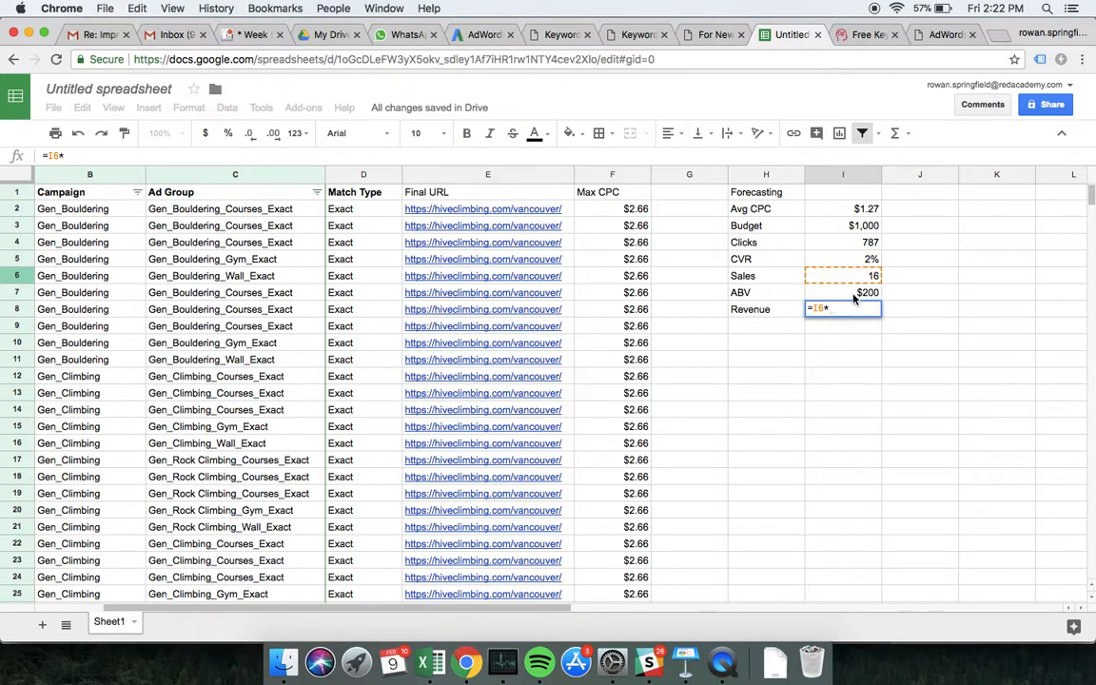
pyautogui.click(826, 292)
pyautogui.press('Return')
# Step: Change the label in H7 from ABV to AOV
pyautogui.click(764, 293)
pyautogui.write('AOV')
pyautogui.press('Return')
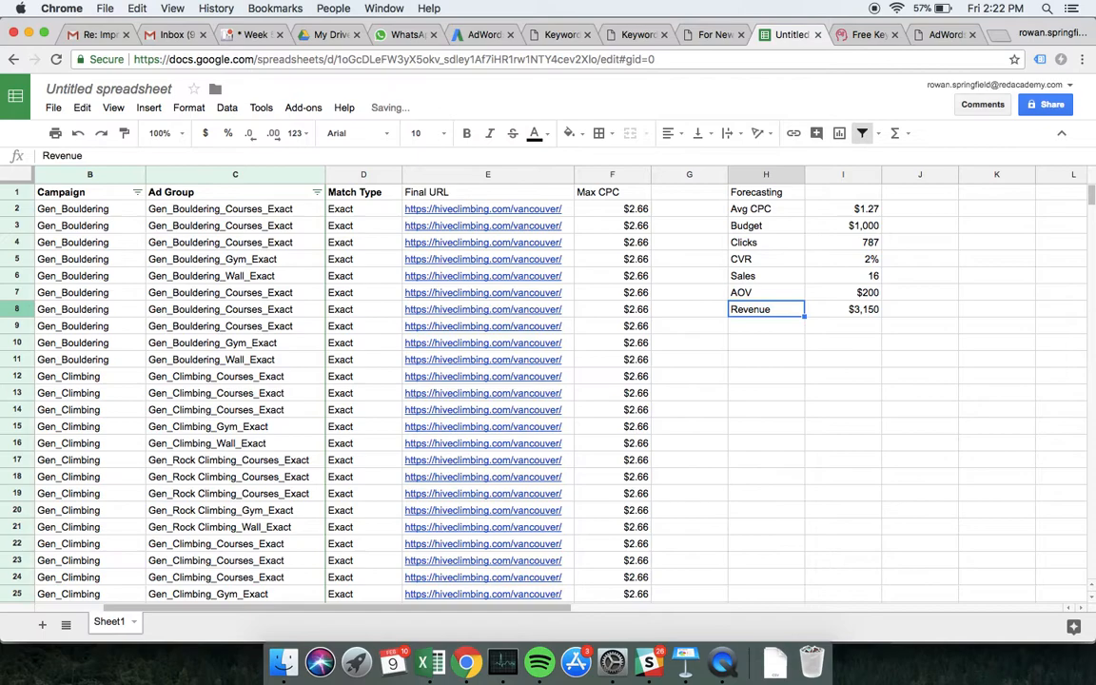
pyautogui.press('Return')
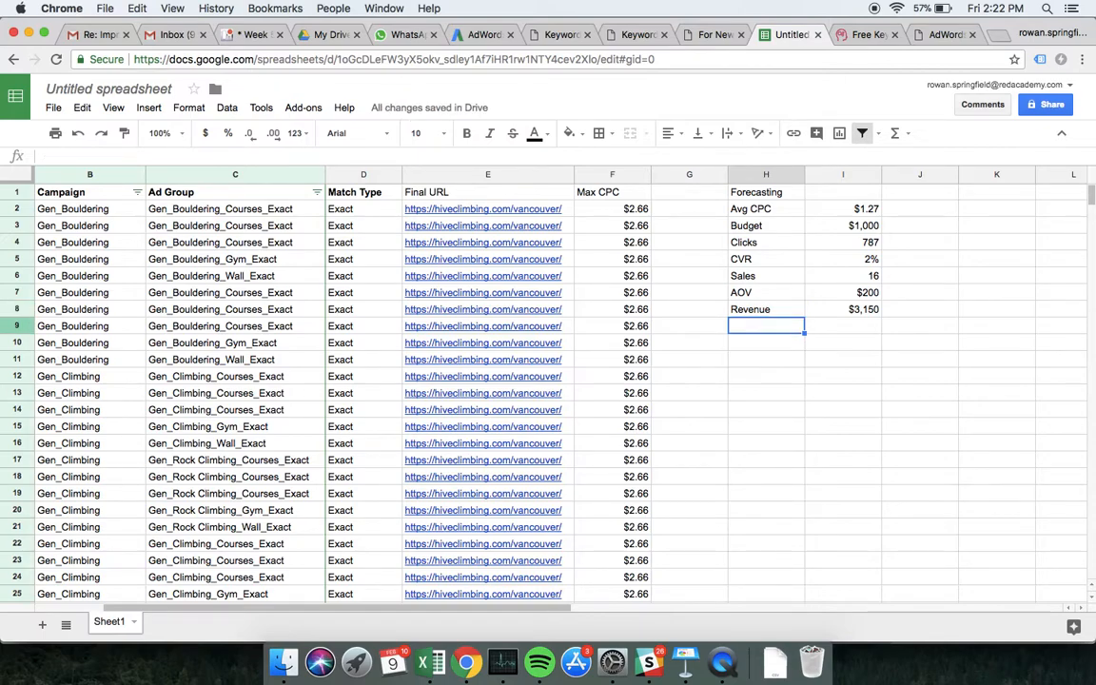
pyautogui.press('Up')
pyautogui.press('Right')
pyautogui.press('Up')
pyautogui.press('Up')
pyautogui.press('Up')
pyautogui.press('Up')
pyautogui.press('Up')
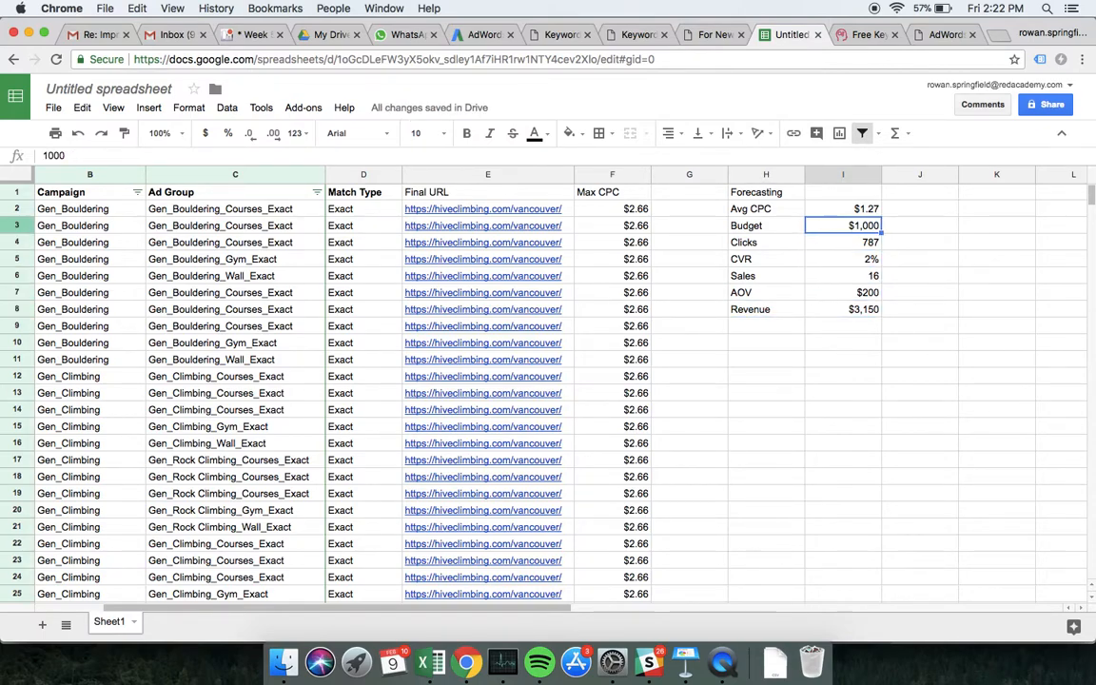
# Step: Label H9 ROAS and calculate it in I9 by dividing revenue by budget with =I8/I3
pyautogui.click(754, 324)
pyautogui.write('ROAS')
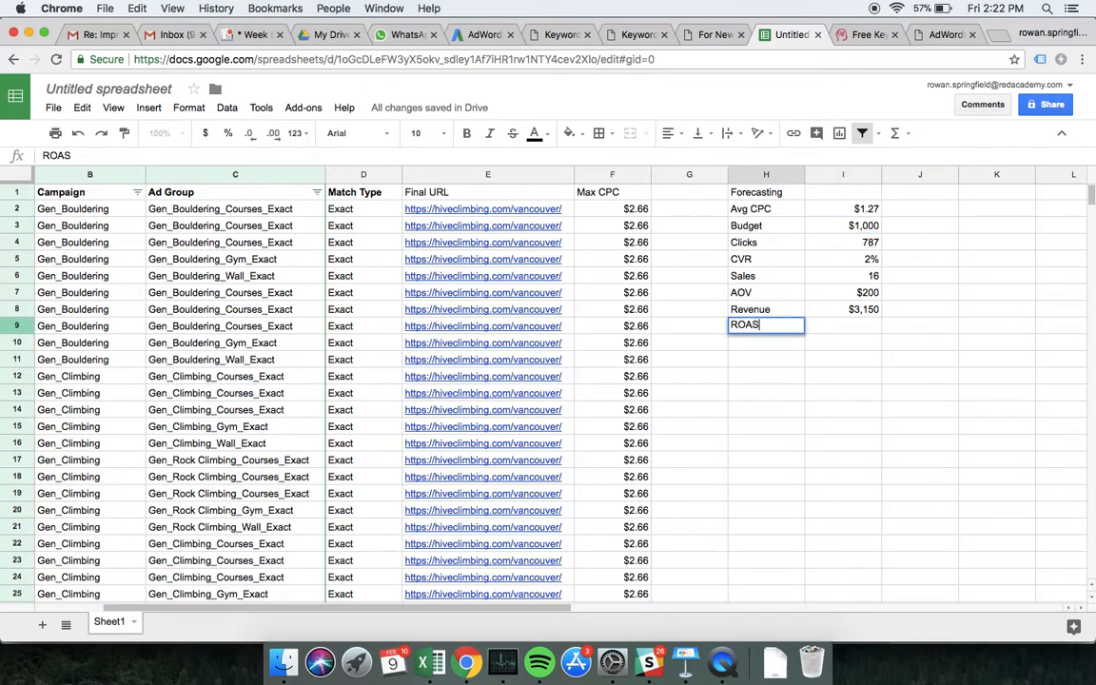
pyautogui.press('Tab')
pyautogui.write('=')
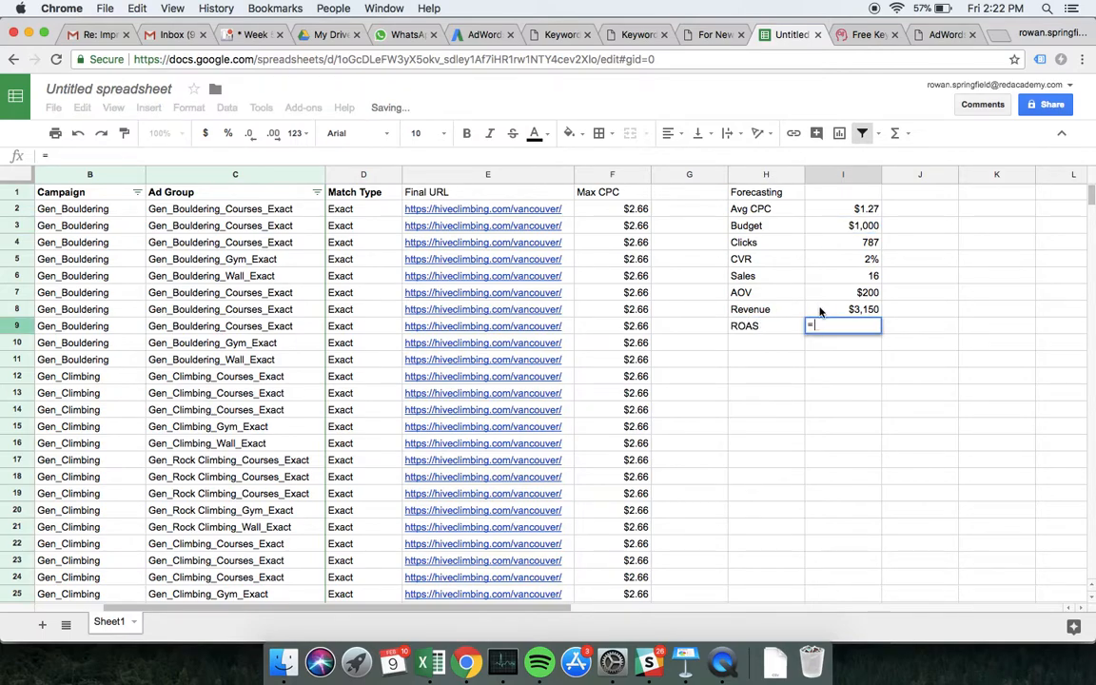
pyautogui.press('Up')
pyautogui.write('/')
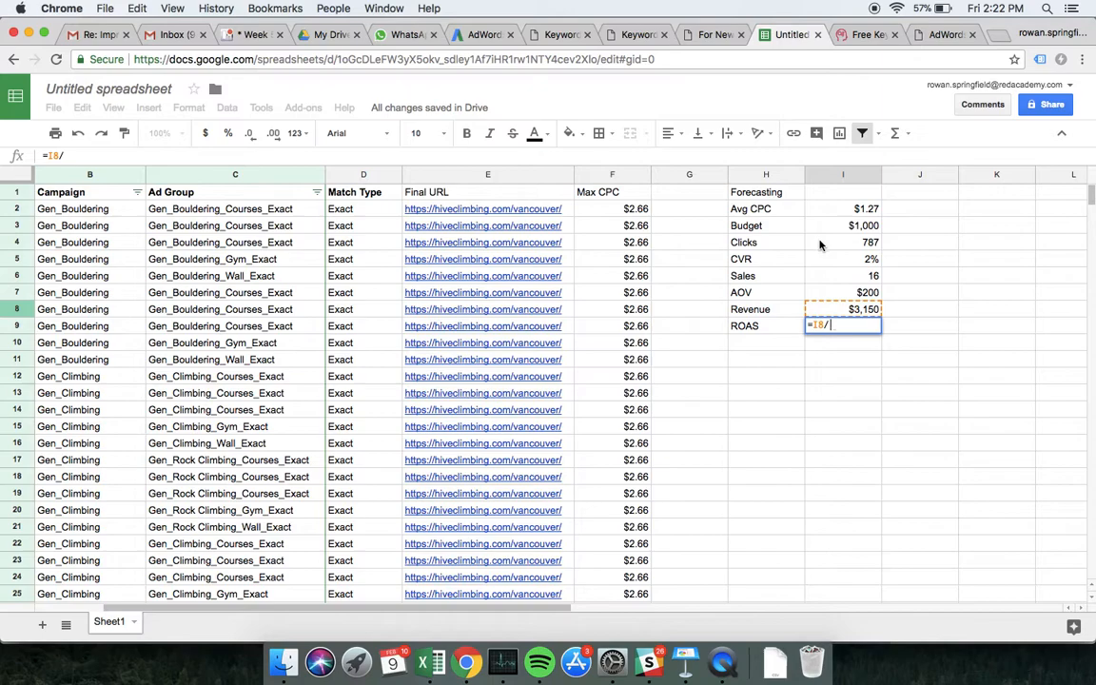
pyautogui.click(829, 225)
pyautogui.press('Return')
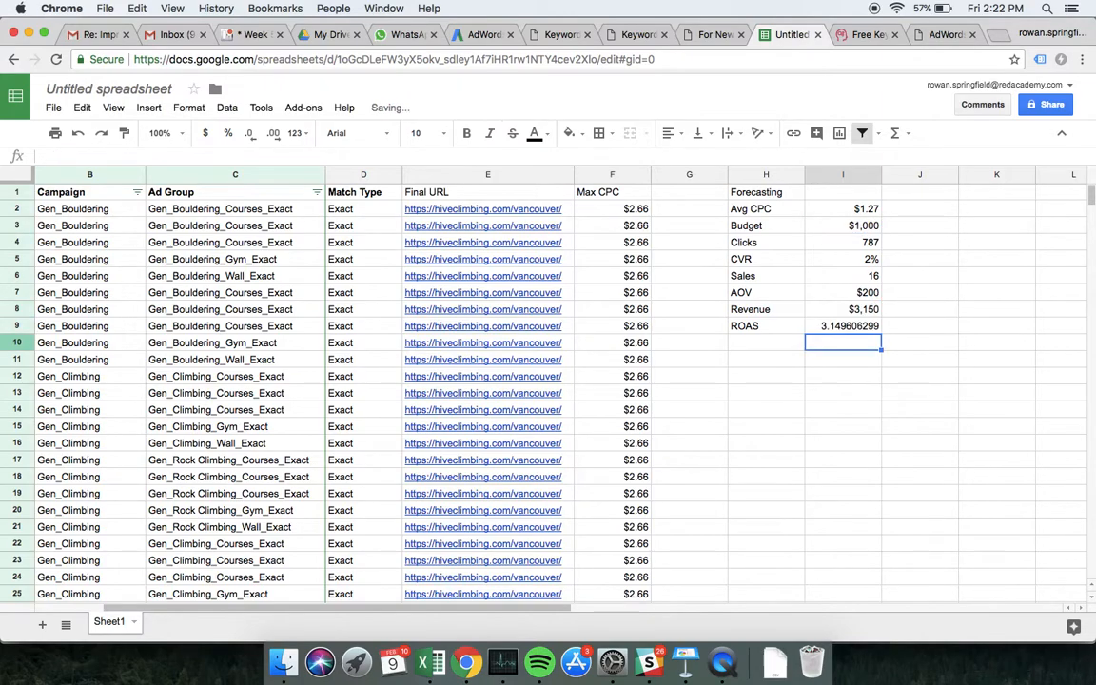
# Step: Label H10 of the forecast CPA, directly below the ROAS label
pyautogui.press('Left')
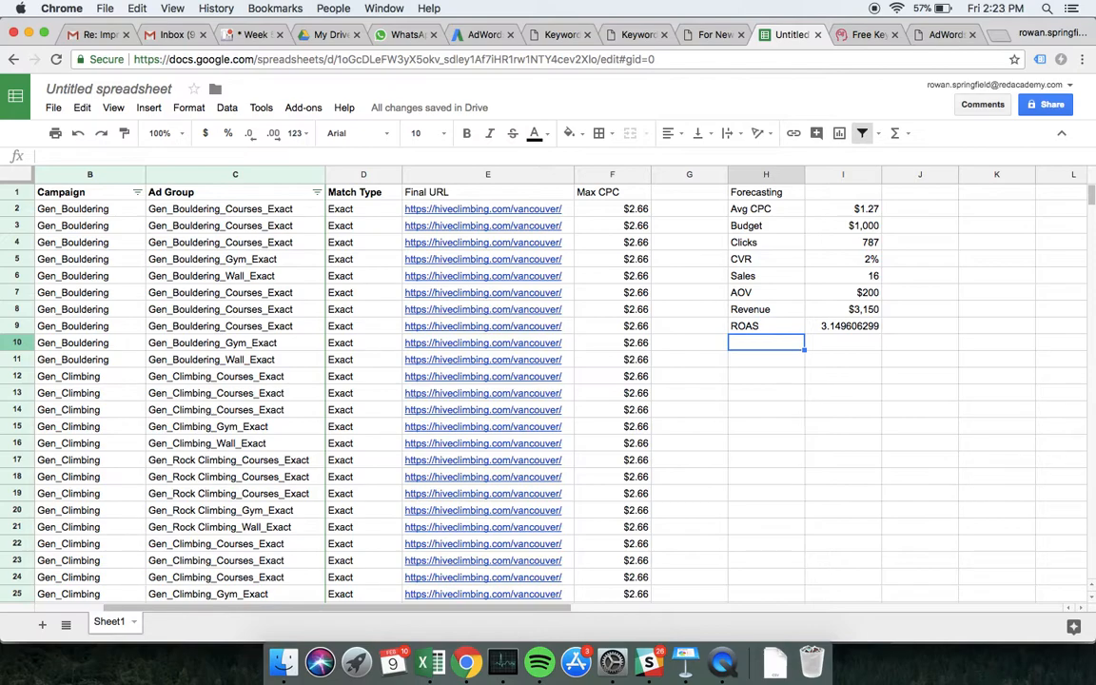
pyautogui.write('CPA')
pyautogui.press('Return')
pyautogui.press('Up')
# Step: Reduce the ROAS value in I9 to two decimal places
pyautogui.press('Right')
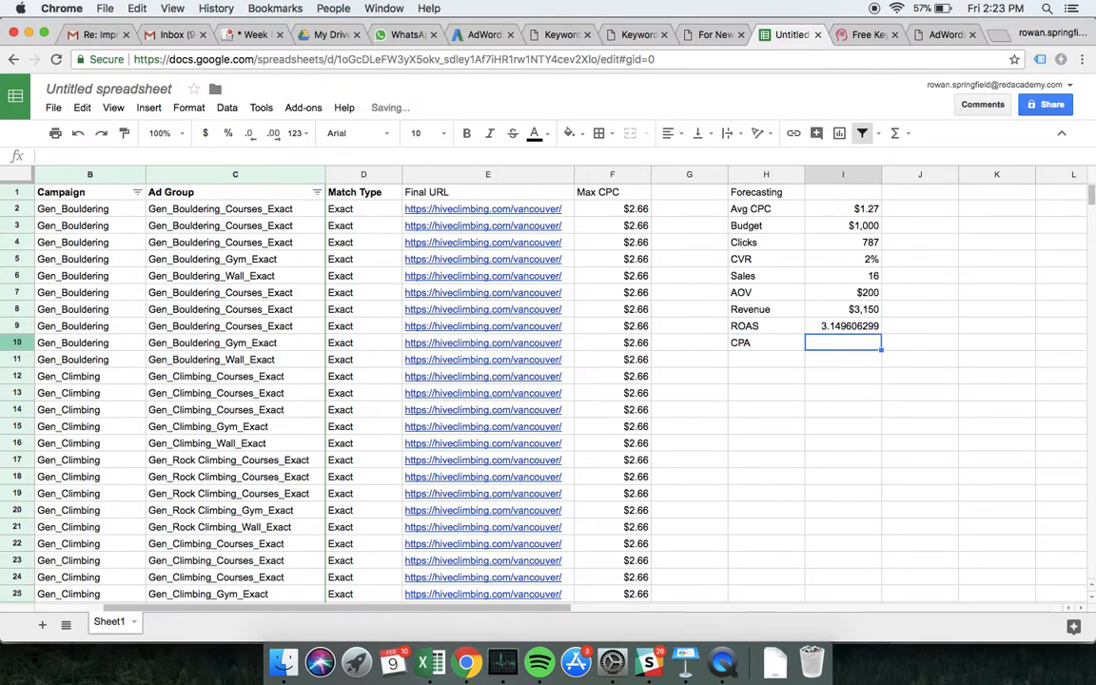
pyautogui.press('Up')
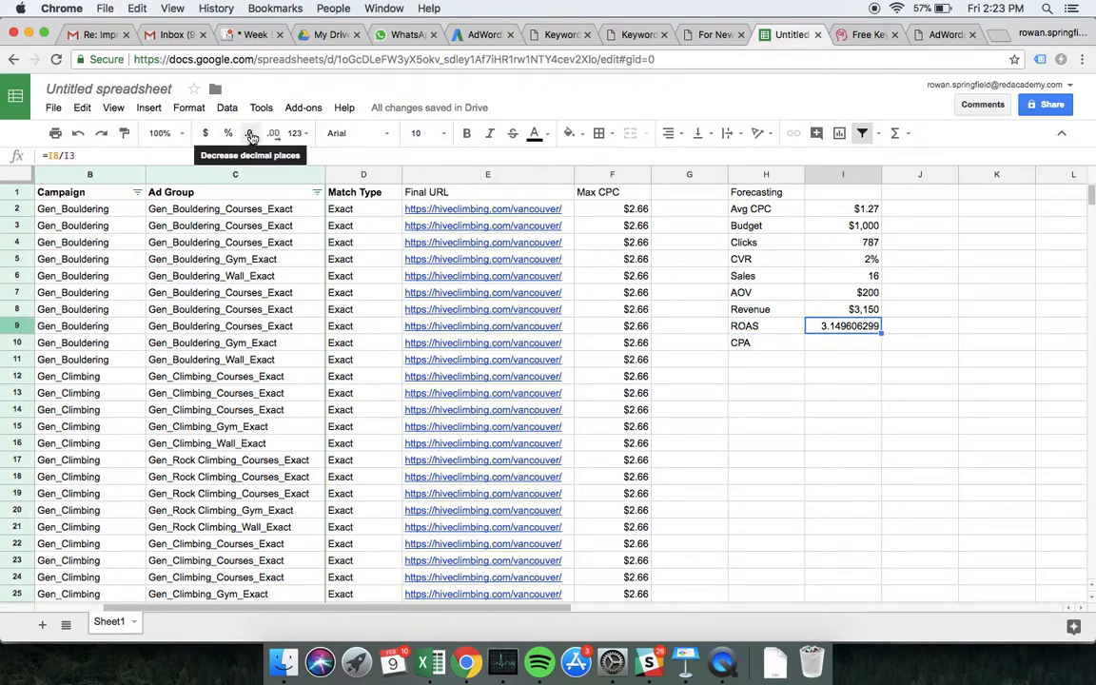
pyautogui.click(251, 134)
pyautogui.click(251, 134)
pyautogui.click(251, 134)
pyautogui.click(251, 134)
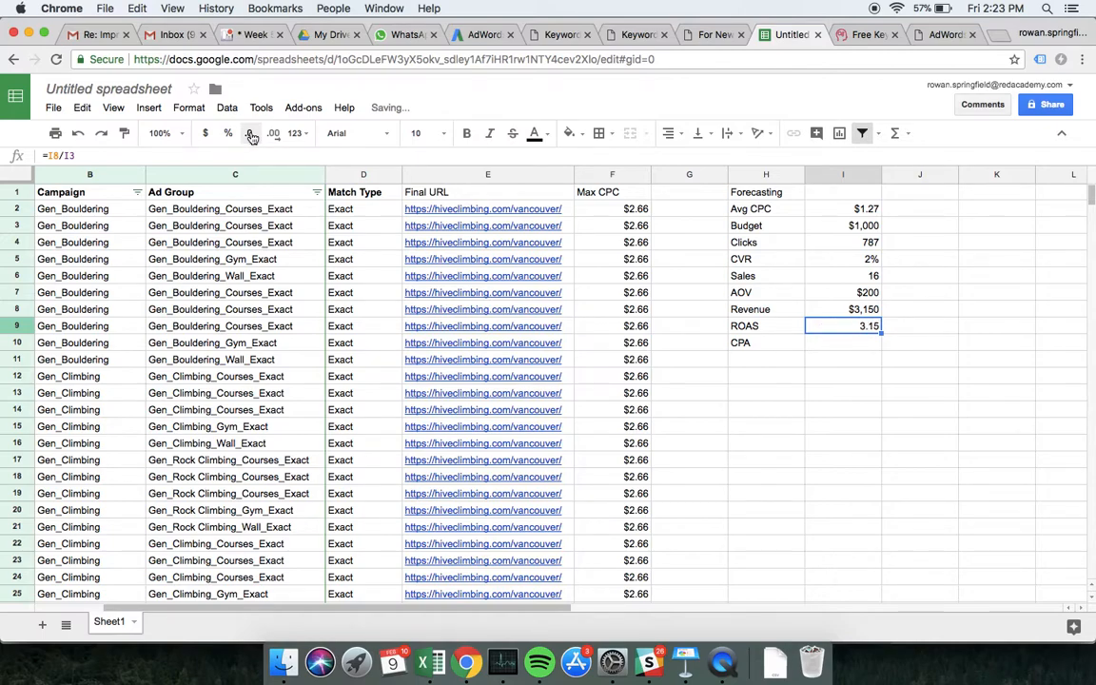
# Step: Calculate the CPA in I10 by dividing the budget by sales with =I3/I6
pyautogui.click(852, 348)
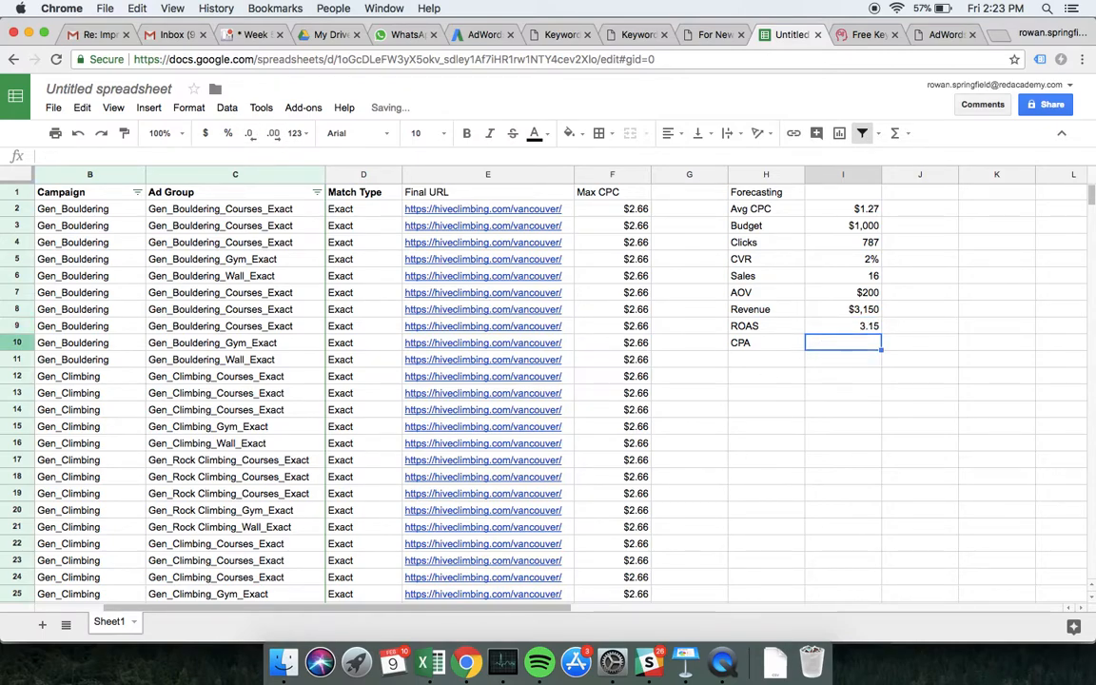
pyautogui.write('=')
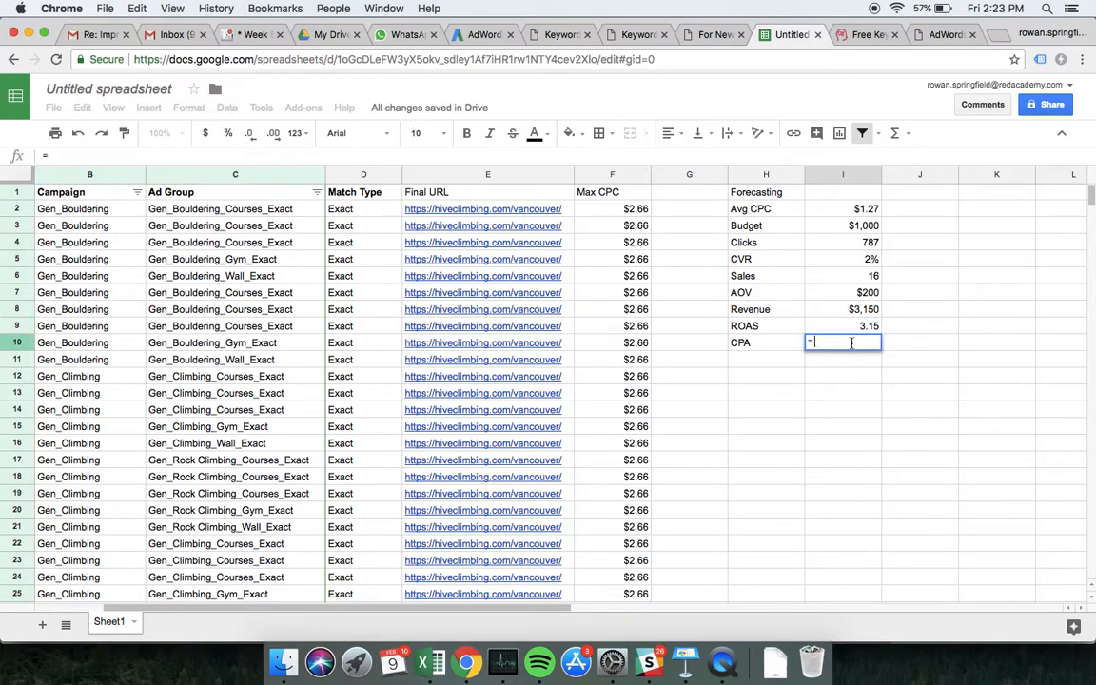
pyautogui.click(830, 226)
pyautogui.write('/')
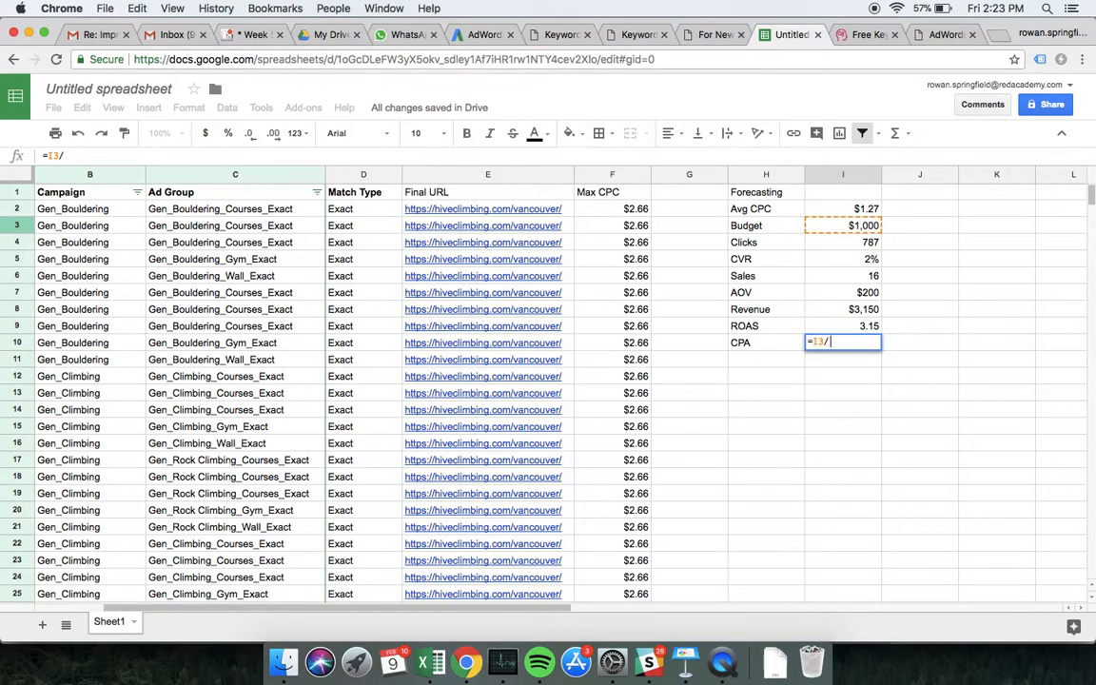
pyautogui.click(824, 276)
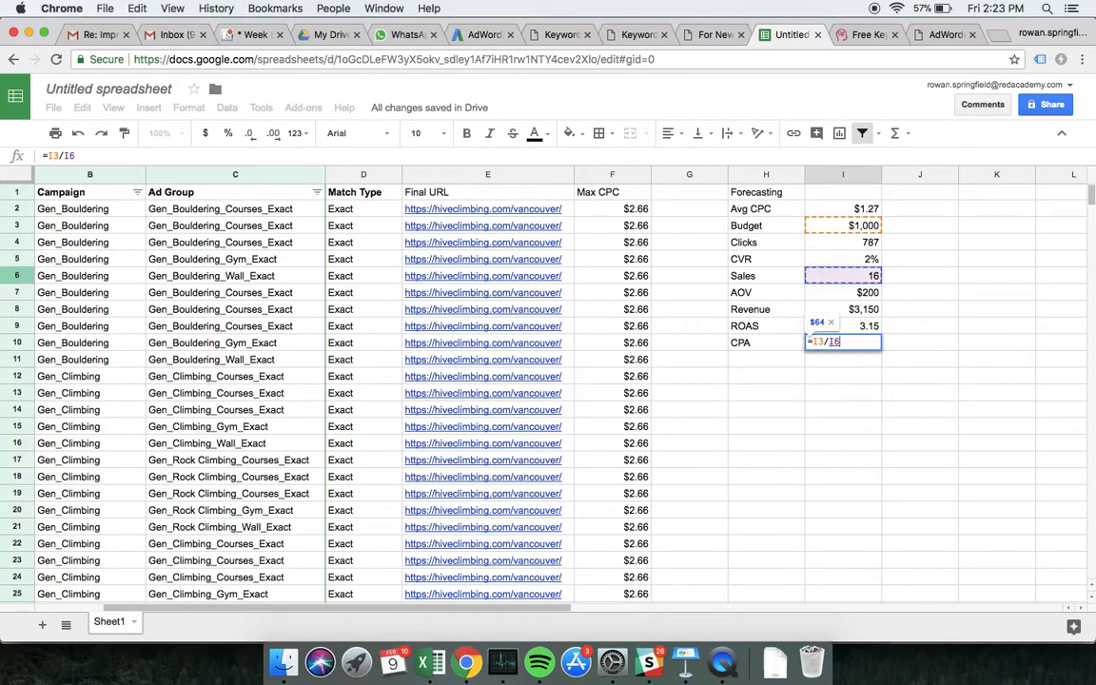
pyautogui.press('Return')
pyautogui.click(849, 344)
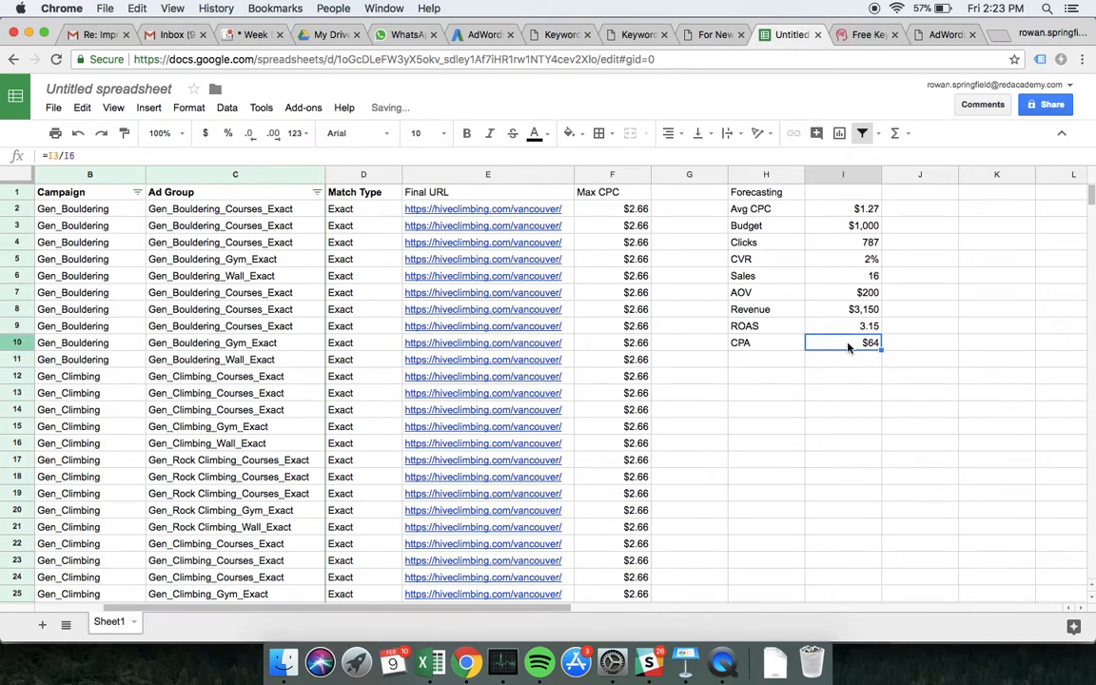